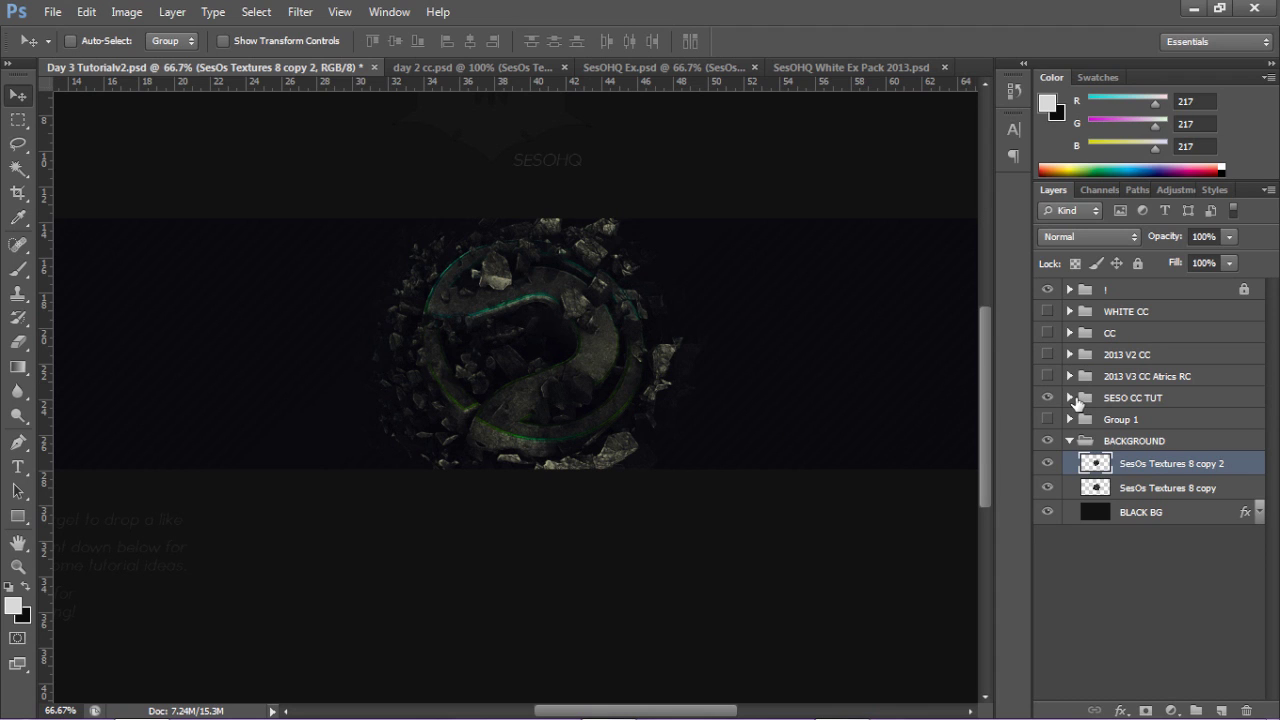
Look through the adjustment layers in the SESO CC TUT group and compare the banner with the day 2 cc document
{"action": "left_click", "coordinate": [1071, 398]}
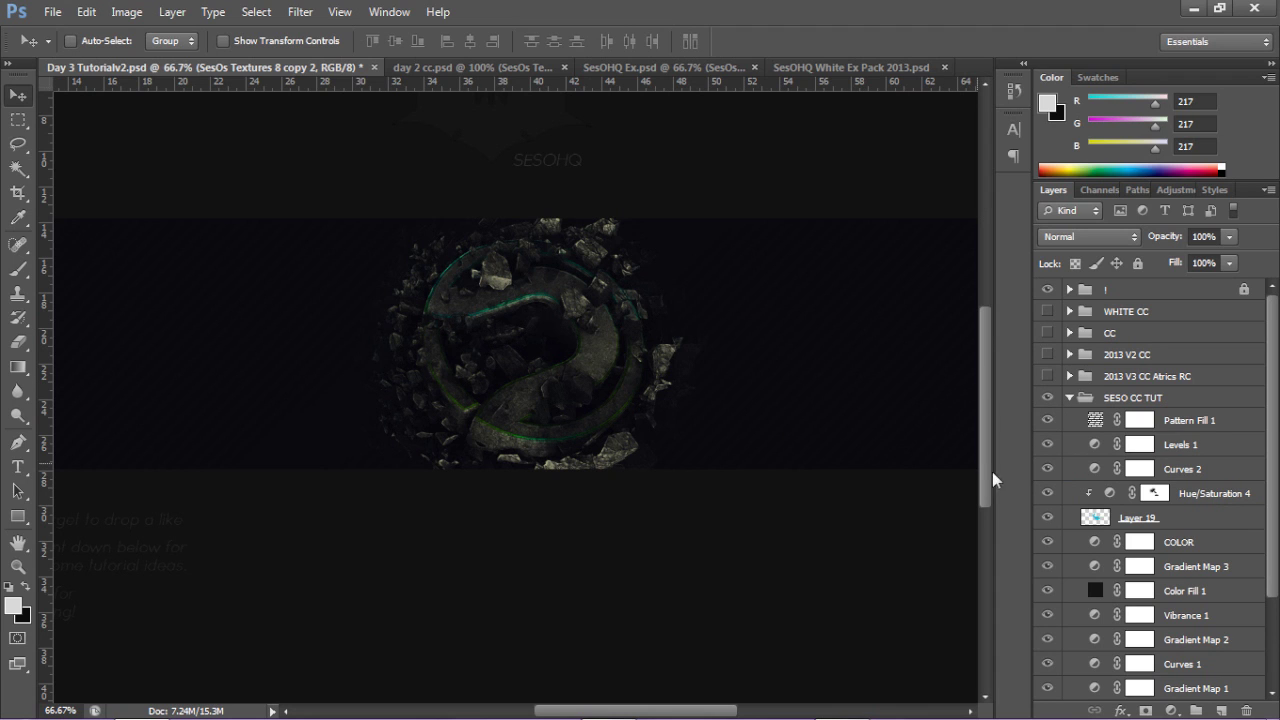
{"action": "left_click", "coordinate": [470, 67]}
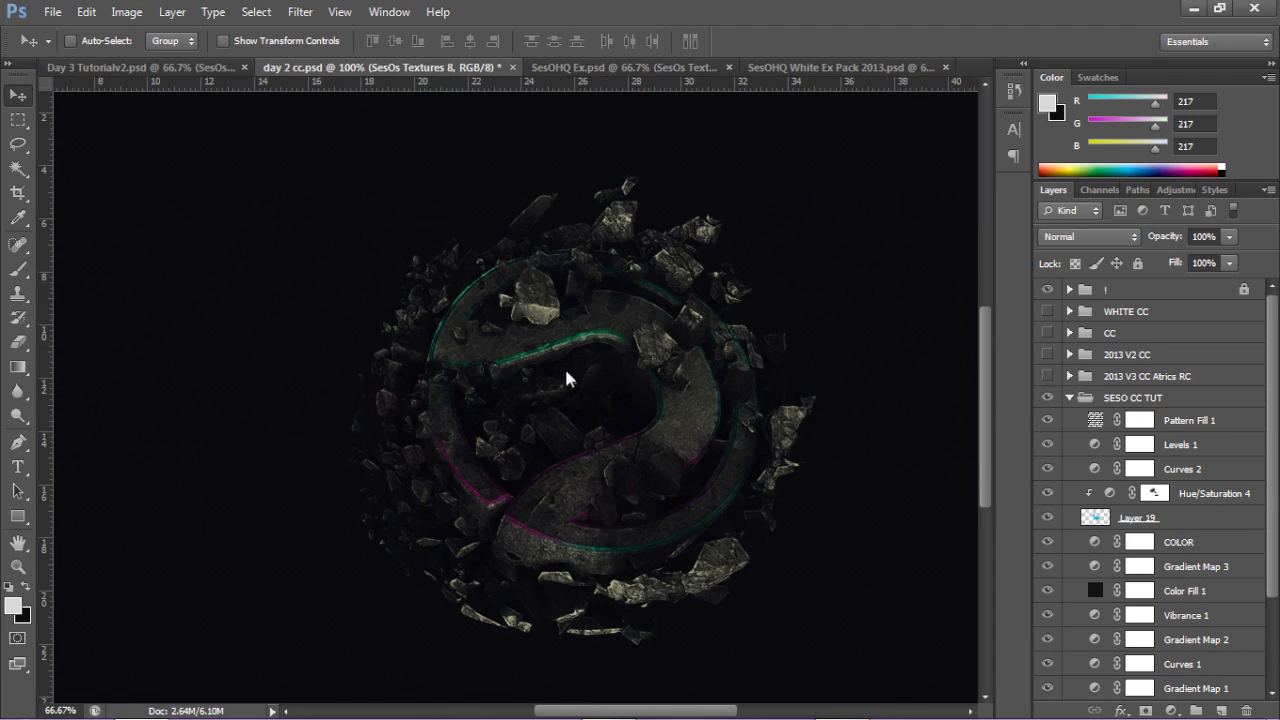
{"action": "left_click", "coordinate": [150, 67]}
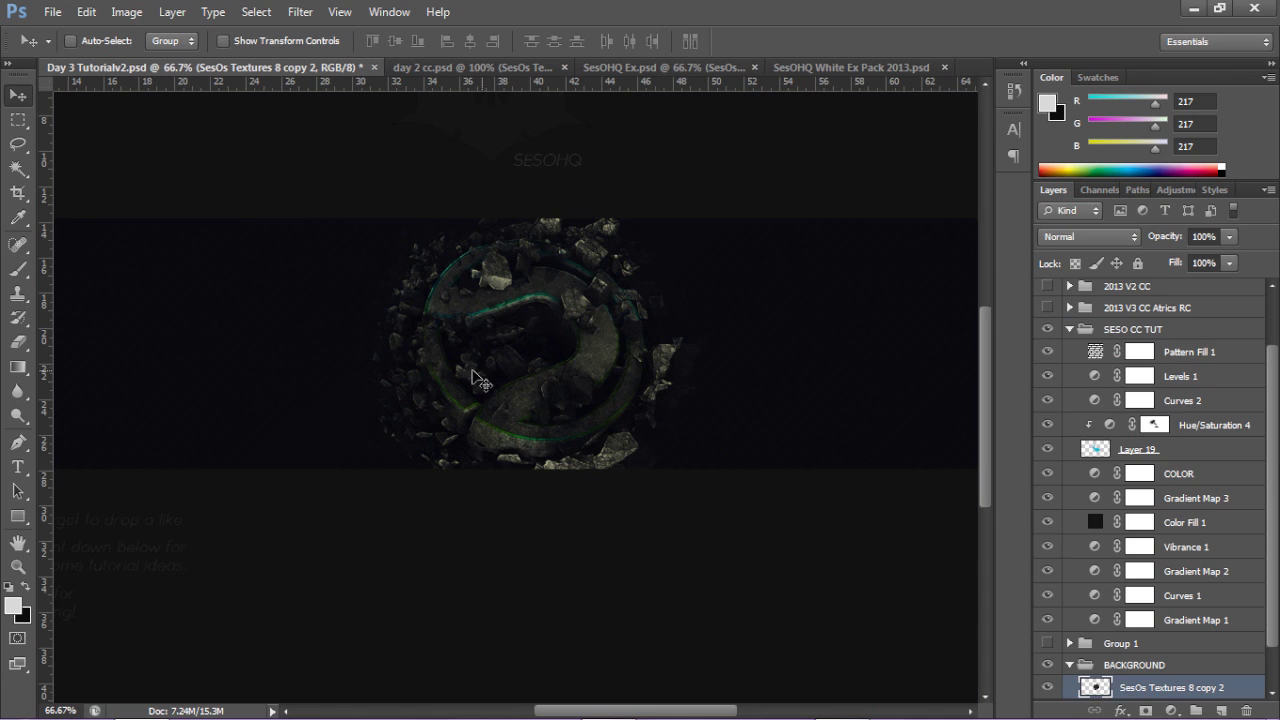
{"action": "left_click", "coordinate": [1069, 330]}
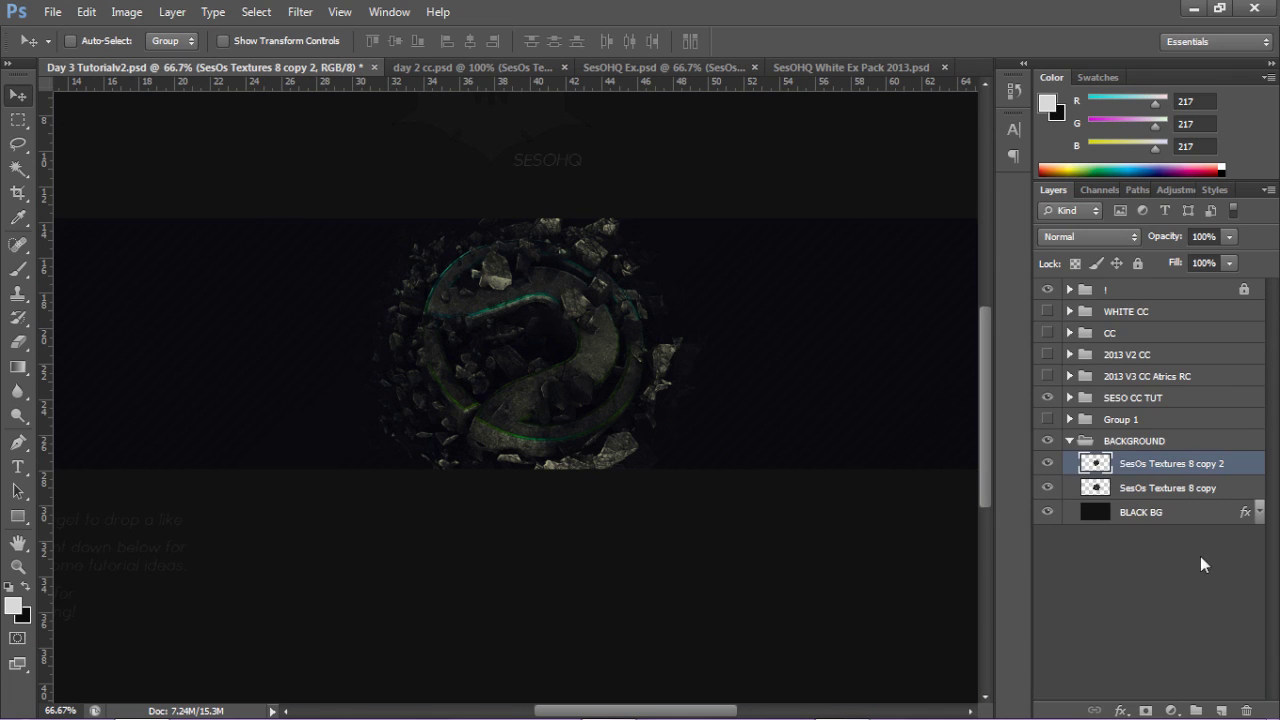
Set the SesOs Textures 8 copy layer's opacity to 21% and select the SesOs Textures 8 copy 2 layer above it
{"action": "left_click", "coordinate": [1160, 488]}
{"action": "key", "text": "2"}
{"action": "key", "text": "1"}
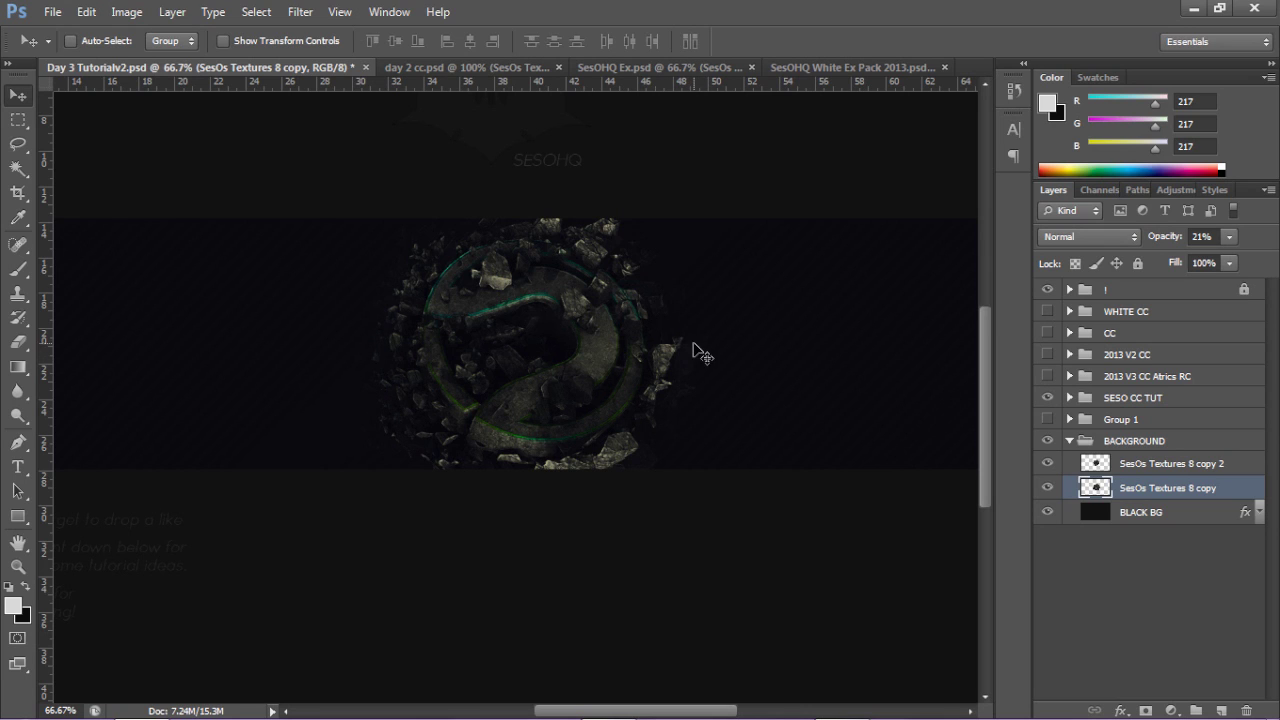
{"action": "left_click", "coordinate": [1133, 470]}
Try duplicating the SesOs Textures 8 copy 2 layer in the BACKGROUND group, undoing the duplicate
{"action": "right_click", "coordinate": [1134, 470]}
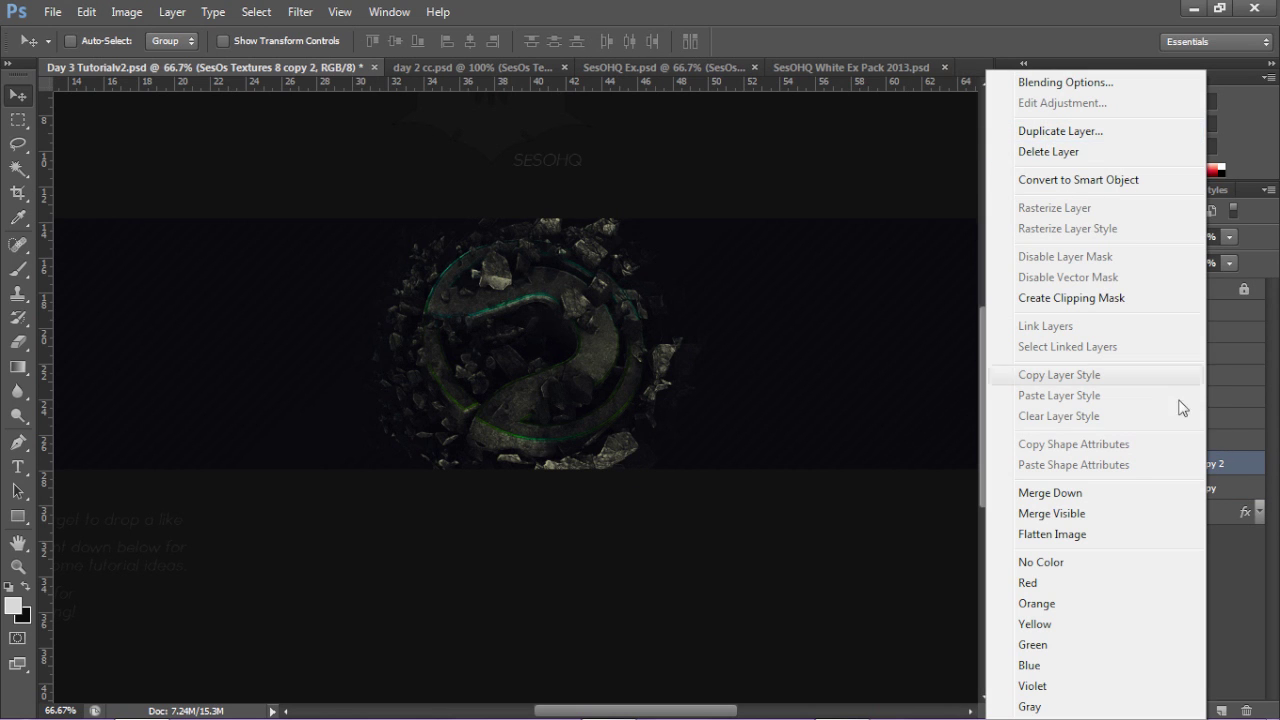
{"action": "left_click", "coordinate": [1240, 477]}
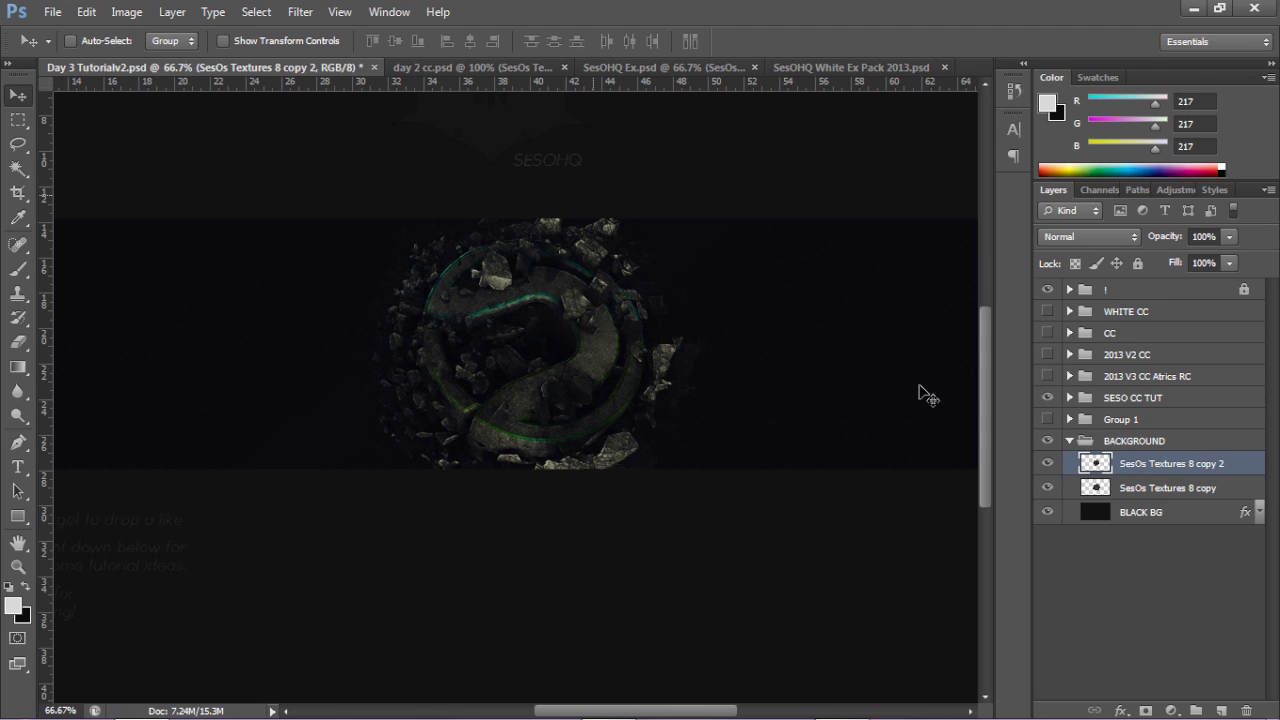
{"action": "key", "text": "ctrl+j"}
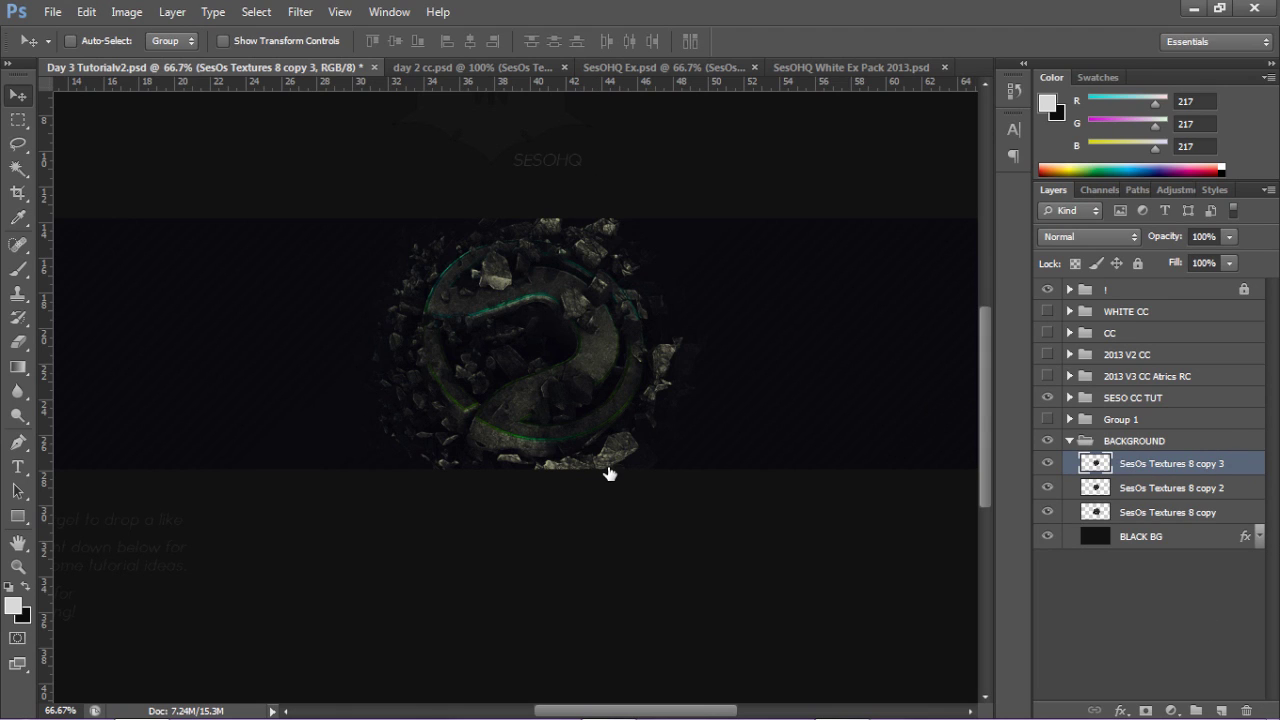
{"action": "key", "text": "ctrl+z"}
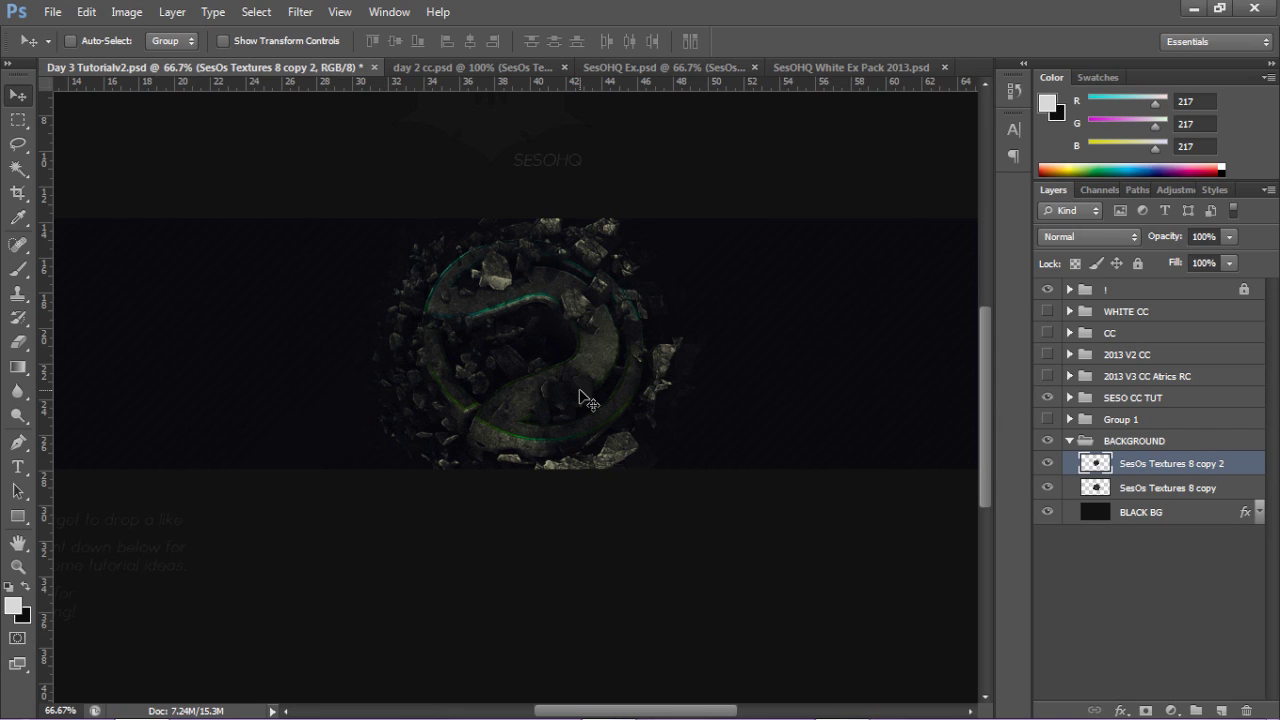
Set up the Brush tool at 648 px with the light grey foreground colour d9d9d9
{"action": "key", "text": "b"}
{"action": "mouse_move", "coordinate": [791, 302]}
{"action": "left_mouse_down"}
{"action": "mouse_move", "coordinate": [528, 297]}
{"action": "mouse_move", "coordinate": [710, 335]}
{"action": "mouse_move", "coordinate": [677, 328]}
{"action": "left_mouse_up"}
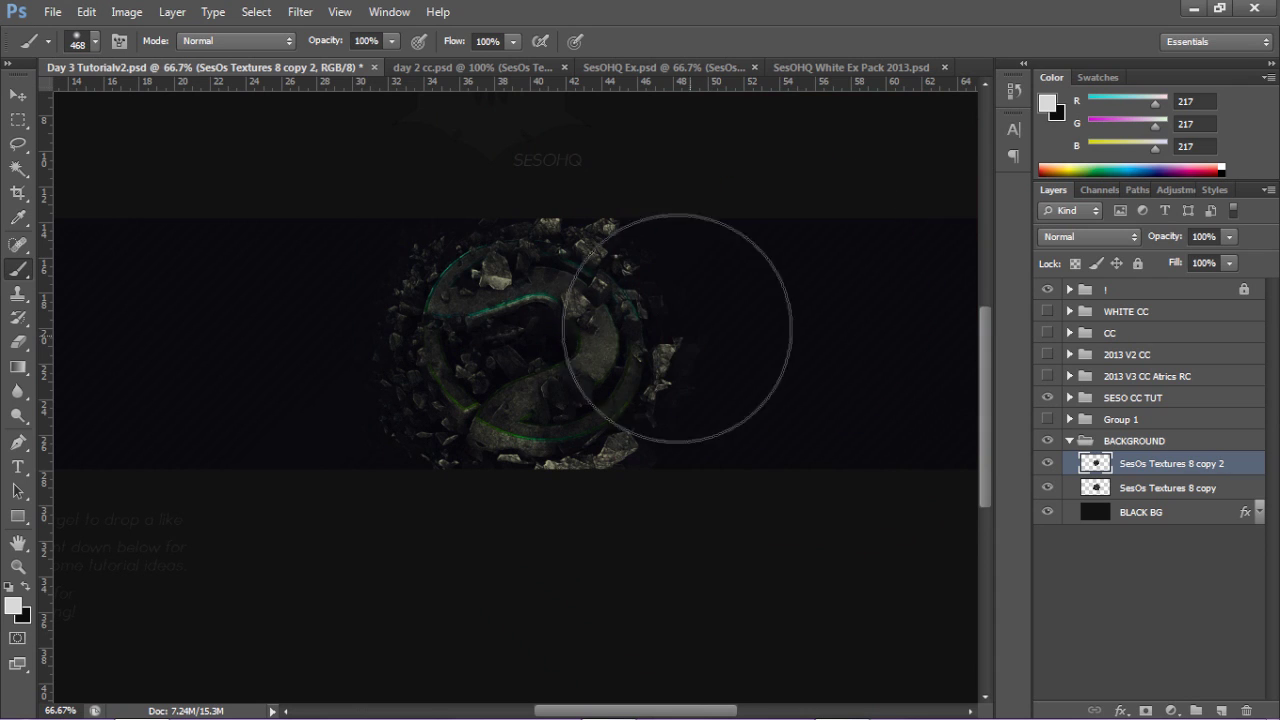
{"action": "left_click_drag", "start_coordinate": [522, 268], "coordinate": [560, 271]}
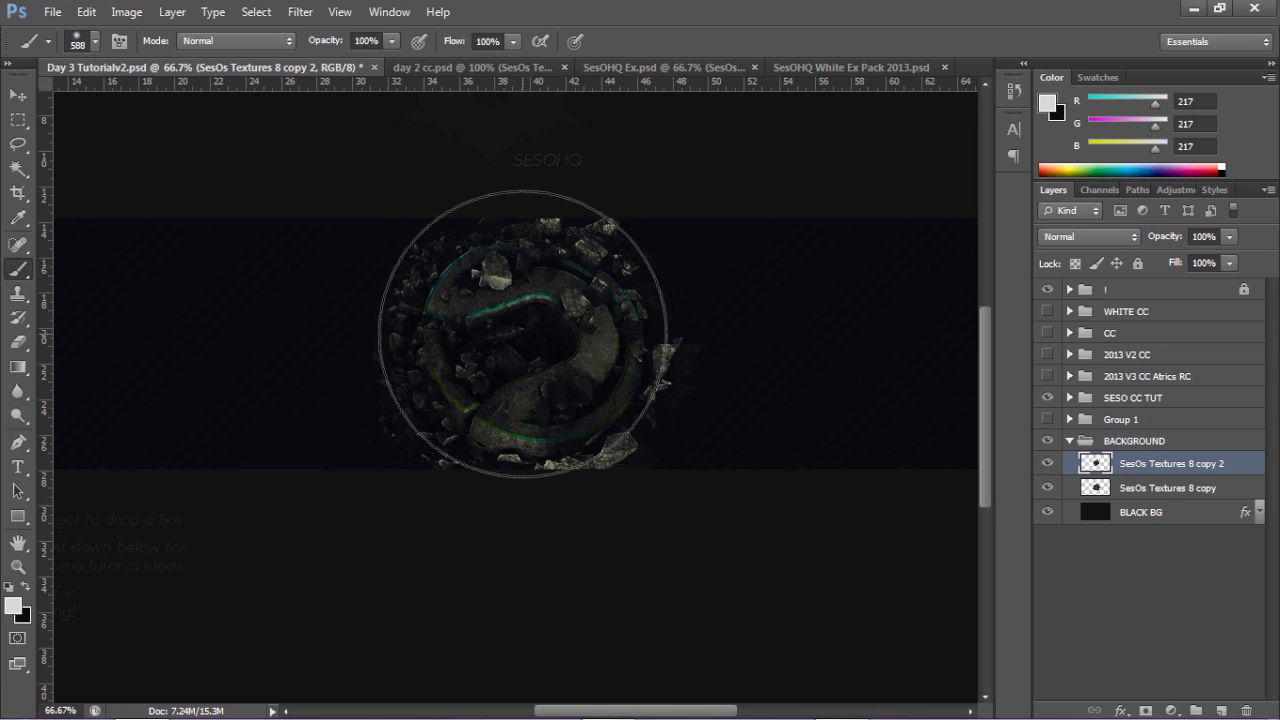
{"action": "mouse_move", "coordinate": [508, 185]}
{"action": "left_mouse_down"}
{"action": "mouse_move", "coordinate": [538, 192]}
{"action": "mouse_move", "coordinate": [543, 178]}
{"action": "left_mouse_up"}
{"action": "left_click", "coordinate": [14, 603]}
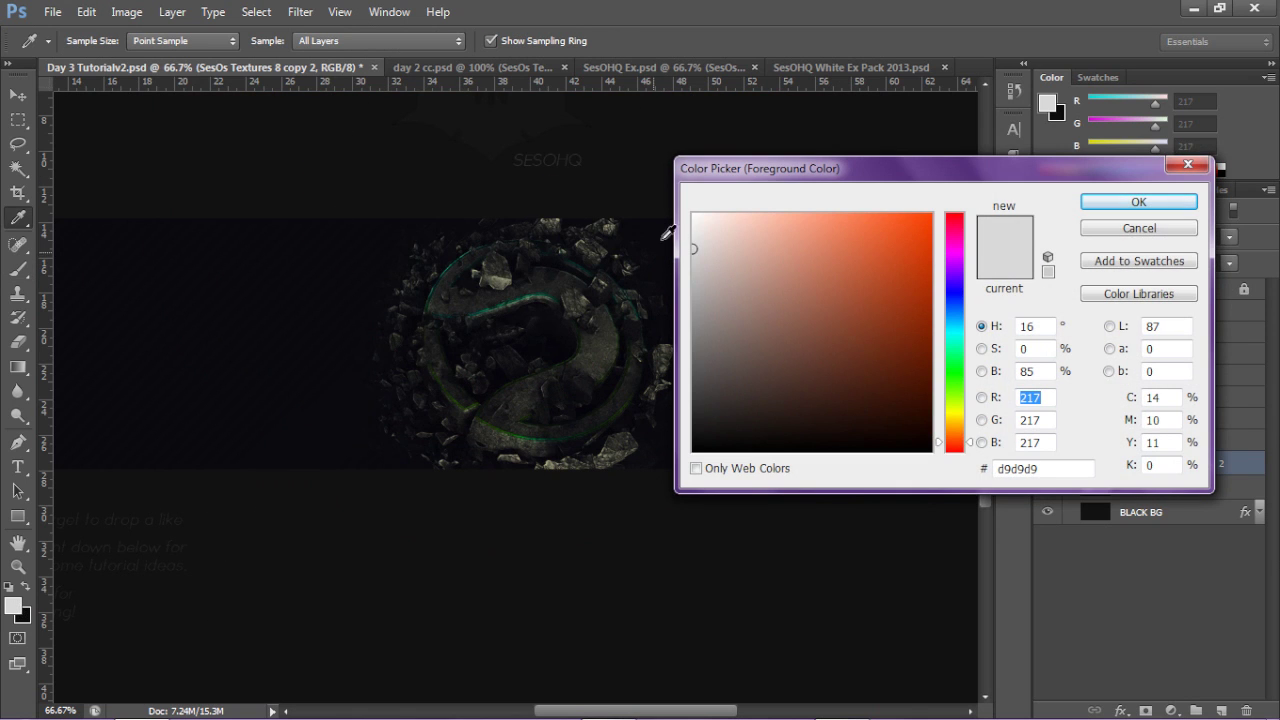
{"action": "left_click", "coordinate": [1132, 202]}
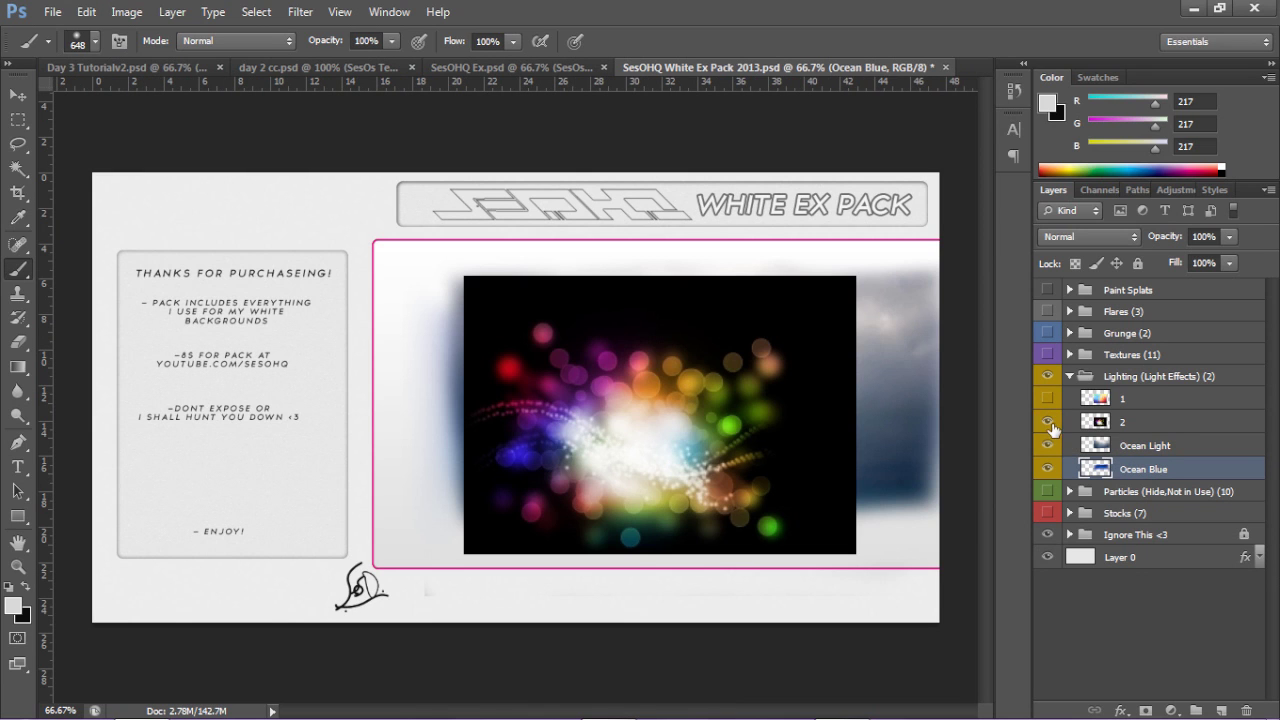
Preview light layers 2, Ocean Light and Ocean Blue in the White Ex Pack by toggling their visibility, leaving all three hidden
{"action": "left_click", "coordinate": [1050, 423]}
{"action": "left_click", "coordinate": [1047, 445]}
{"action": "left_click", "coordinate": [1047, 469]}
{"action": "left_click", "coordinate": [1047, 445]}
{"action": "left_click", "coordinate": [1047, 447]}
{"action": "left_click", "coordinate": [1046, 446]}
{"action": "left_click", "coordinate": [1046, 446]}
{"action": "left_click", "coordinate": [1048, 469]}
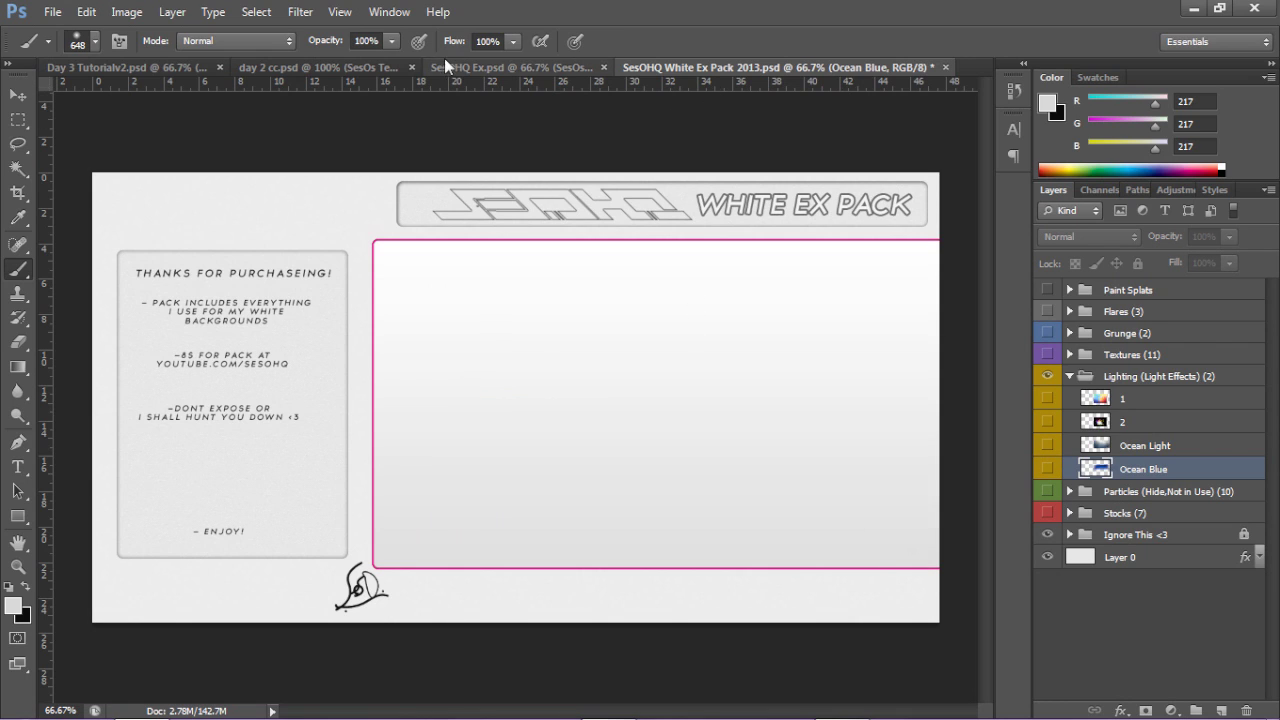
Check the Textures group in SesOHQ Ex, preview Ocean Light and Ocean Blue in the White Ex Pack again, and return to Day 3 Tutorialv2
{"action": "left_click", "coordinate": [510, 67]}
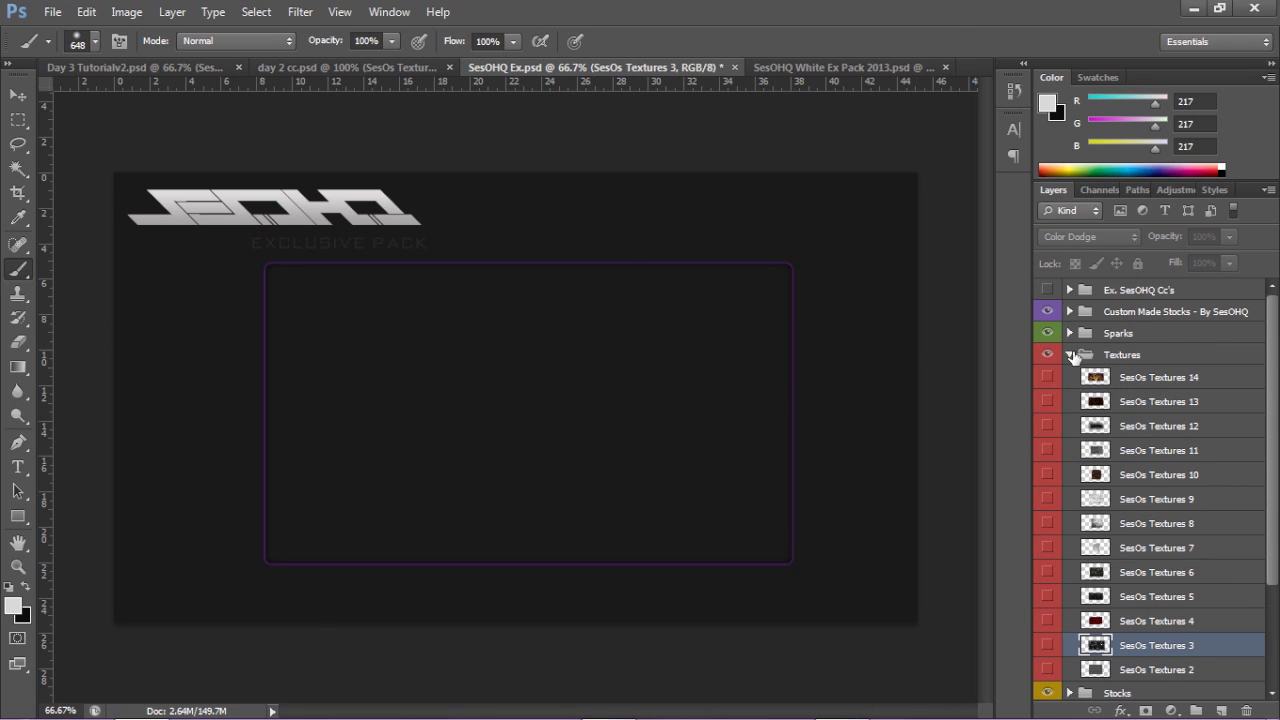
{"action": "left_click", "coordinate": [803, 68]}
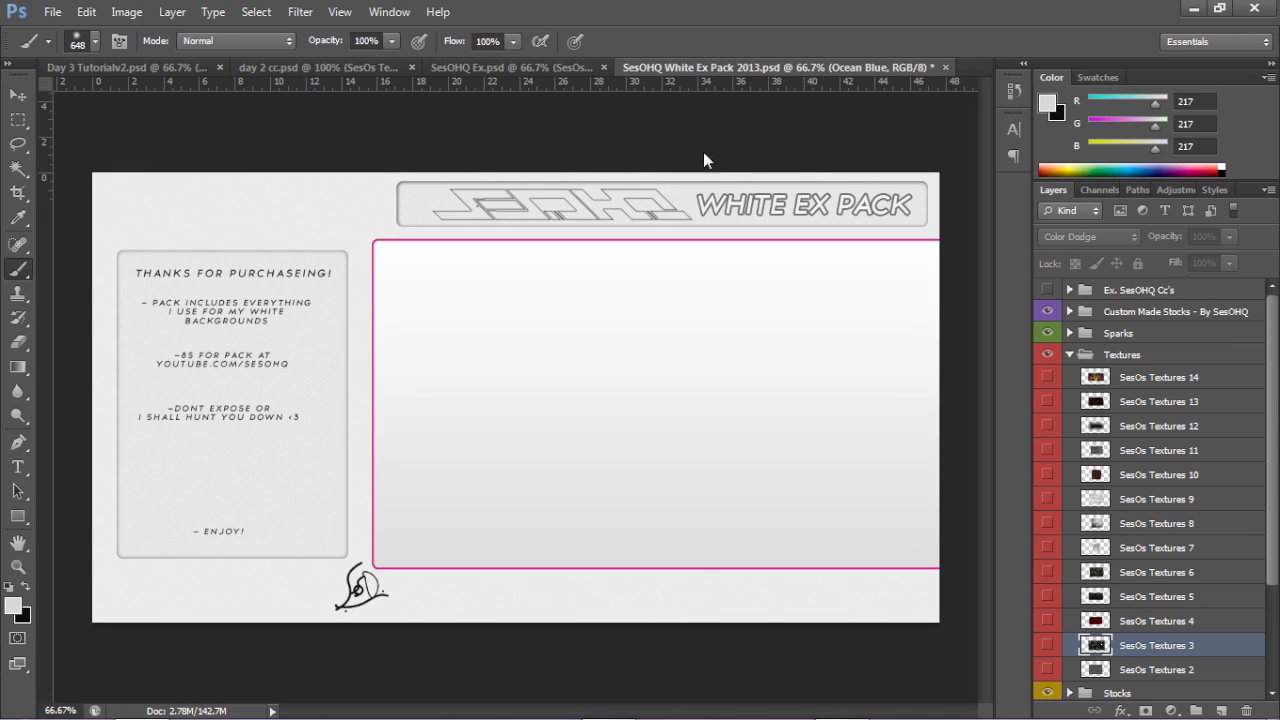
{"action": "left_click", "coordinate": [1057, 455]}
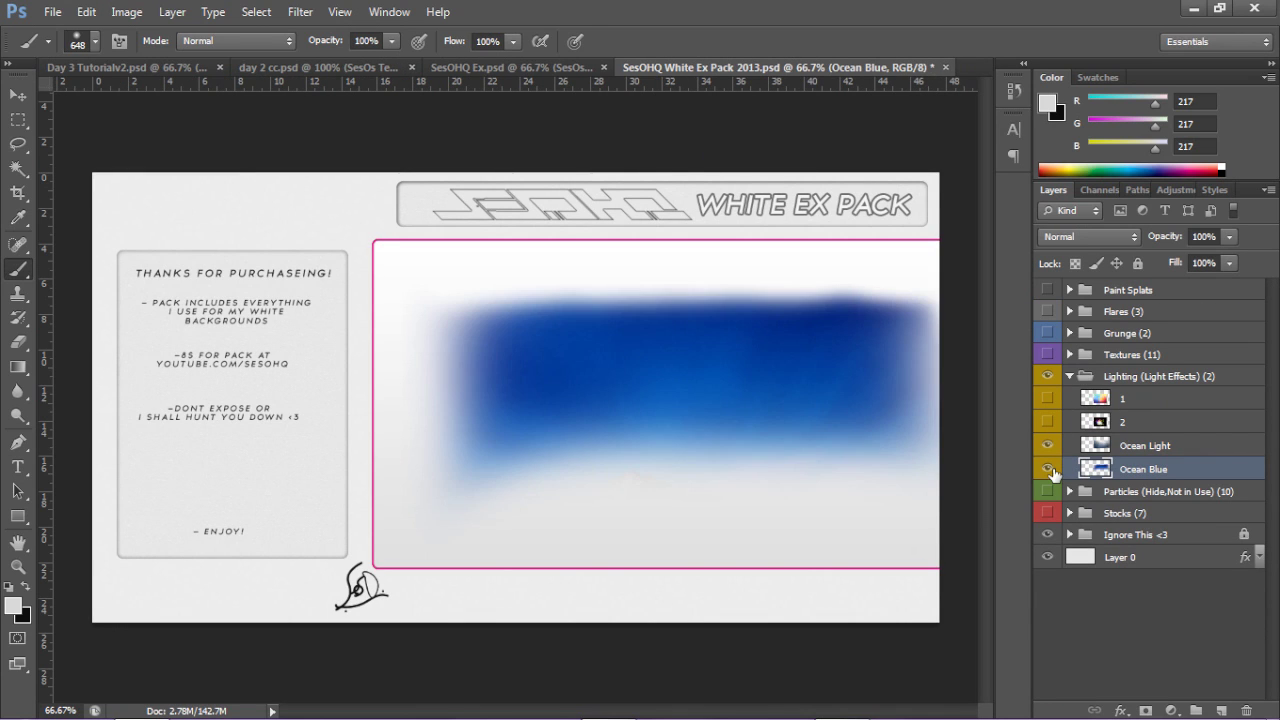
{"action": "left_click", "coordinate": [1052, 472]}
{"action": "left_click", "coordinate": [1052, 470]}
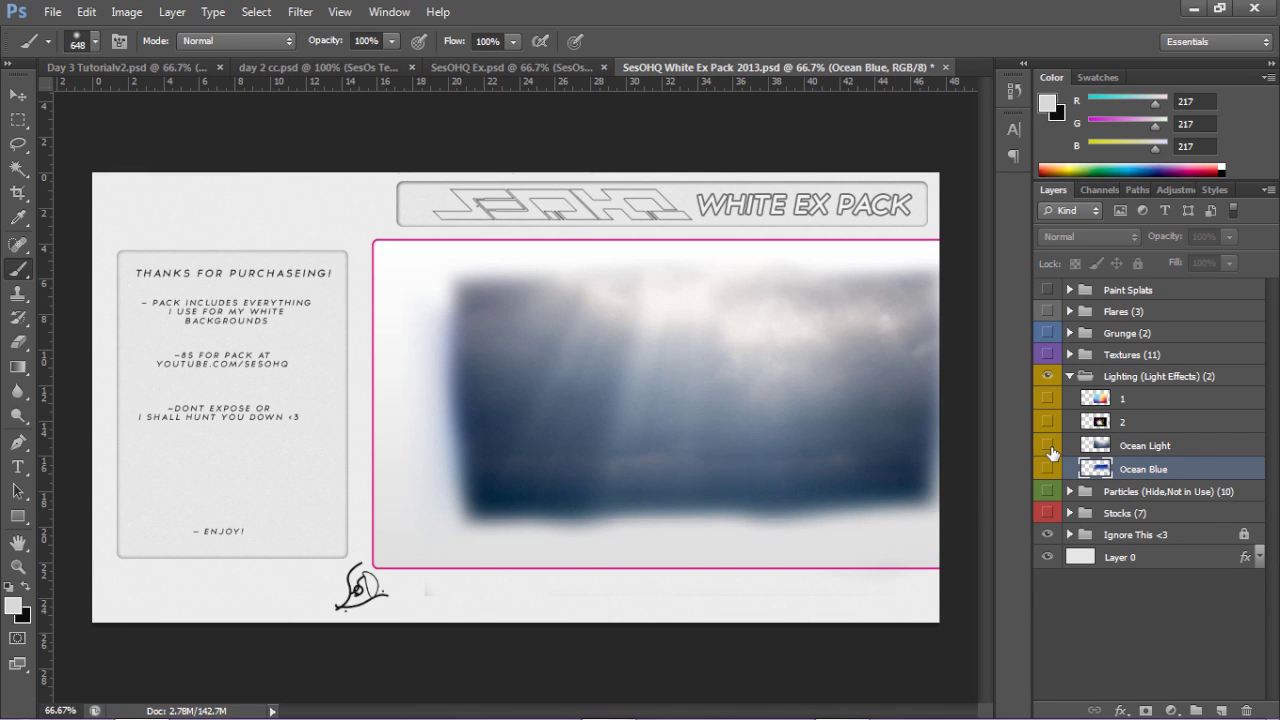
{"action": "left_click", "coordinate": [1050, 447]}
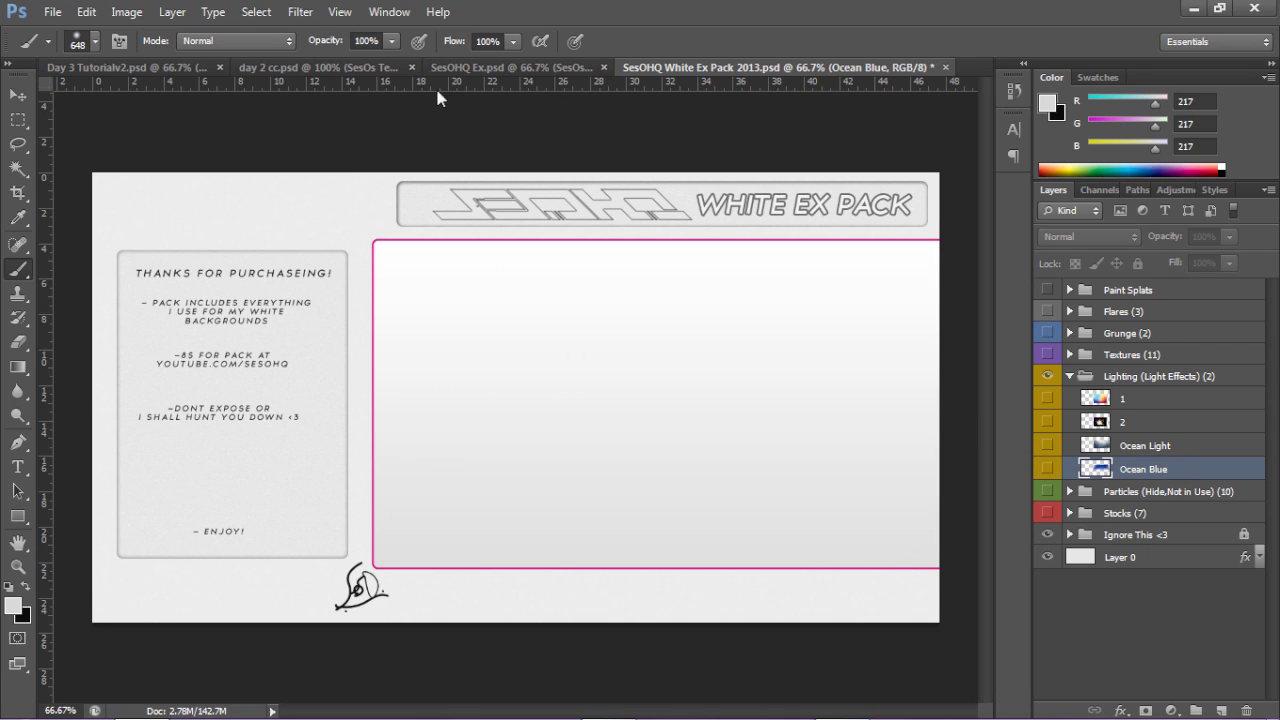
{"action": "left_click", "coordinate": [140, 76]}
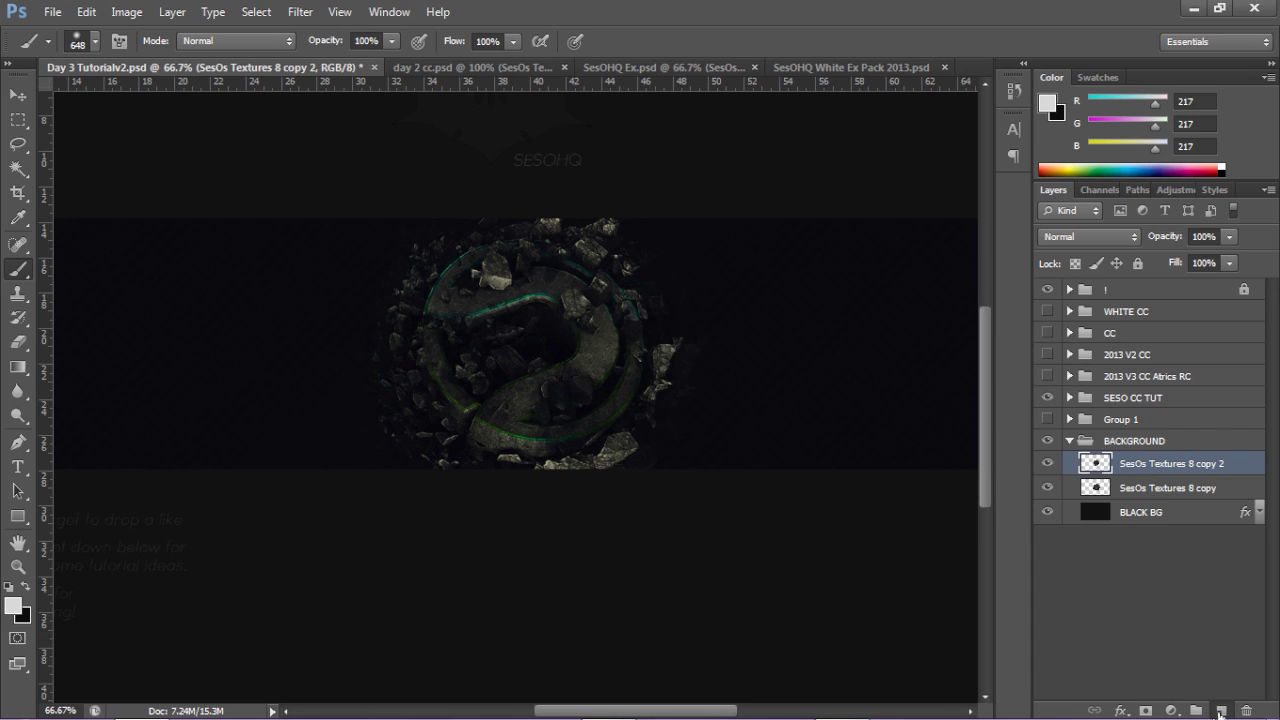
Paint one large soft light spot on a new layer over the emblem's upper edge and move it up about 3 cm
{"action": "key", "text": "ctrl+shift+alt+n"}
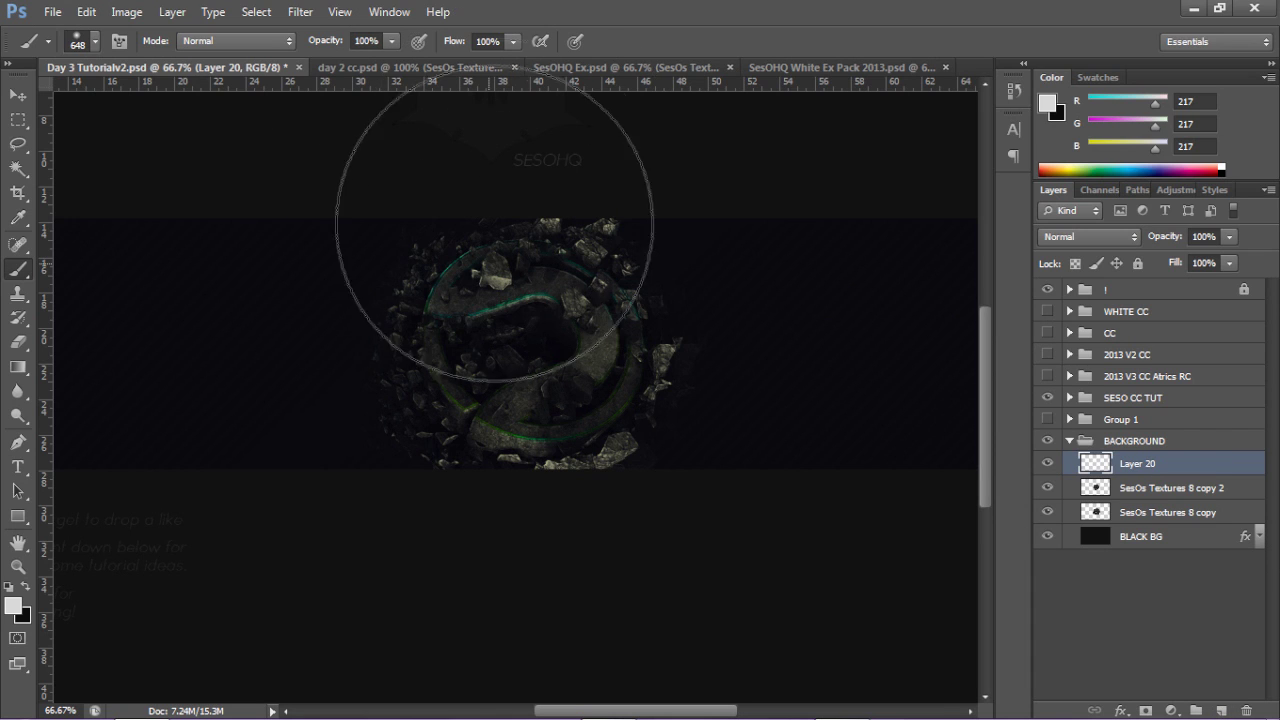
{"action": "left_click", "coordinate": [516, 182]}
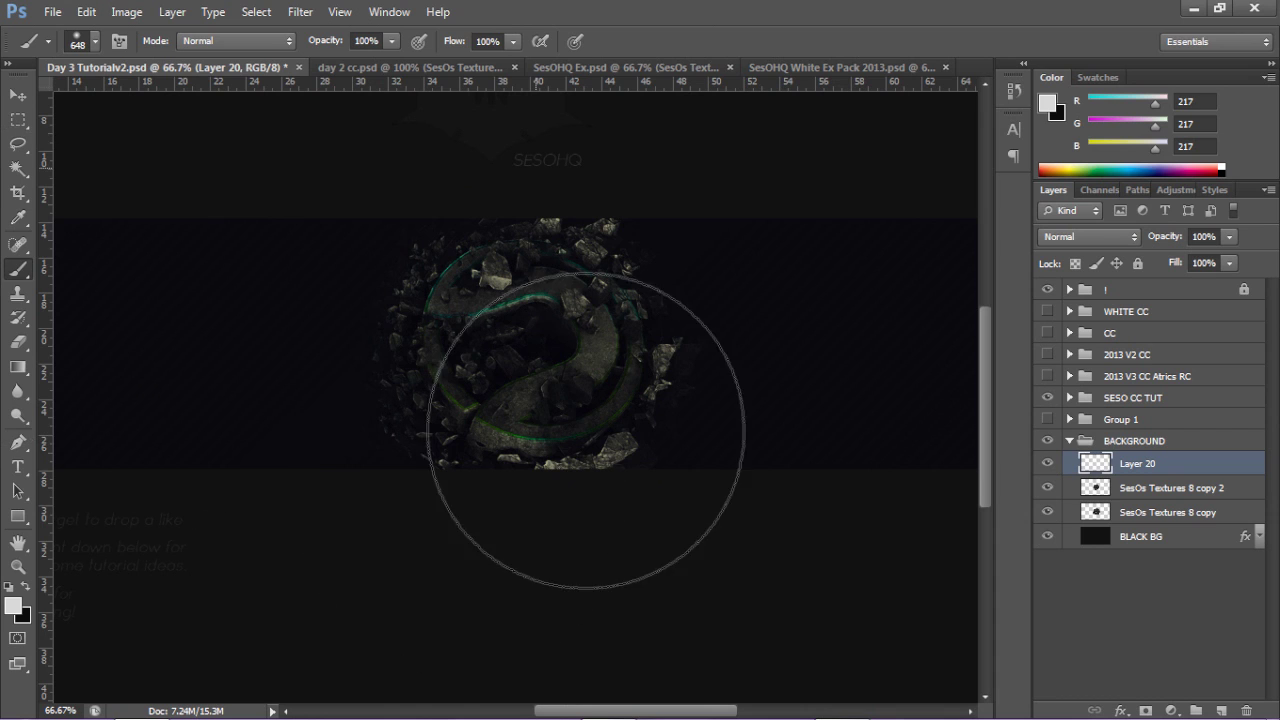
{"action": "key", "text": "ctrl+z"}
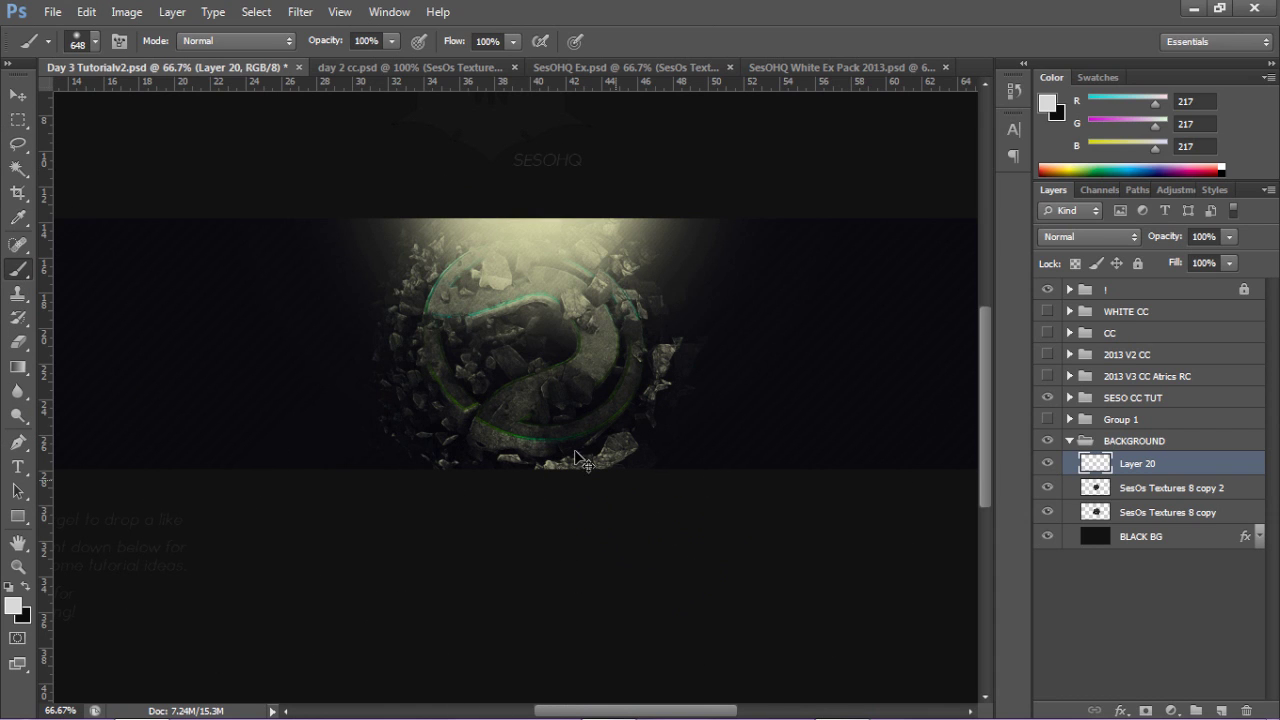
{"action": "key", "text": "v"}
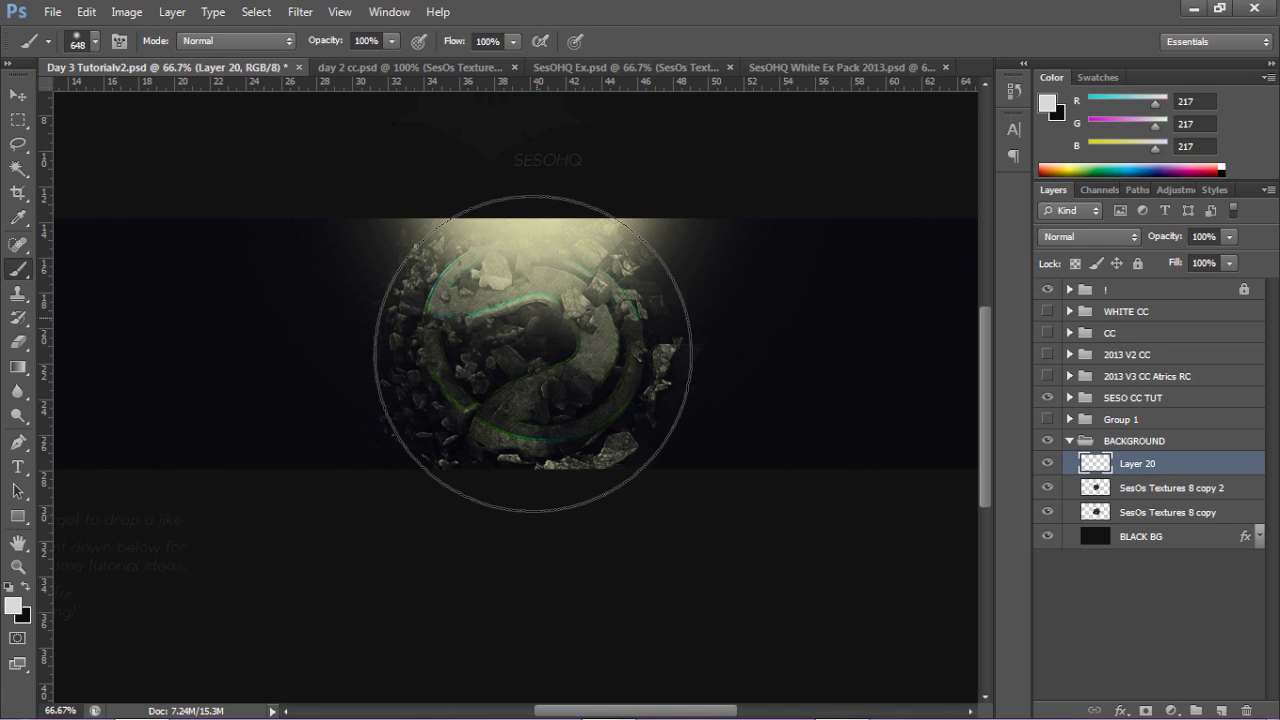
{"action": "left_click_drag", "start_coordinate": [547, 327], "coordinate": [547, 302]}
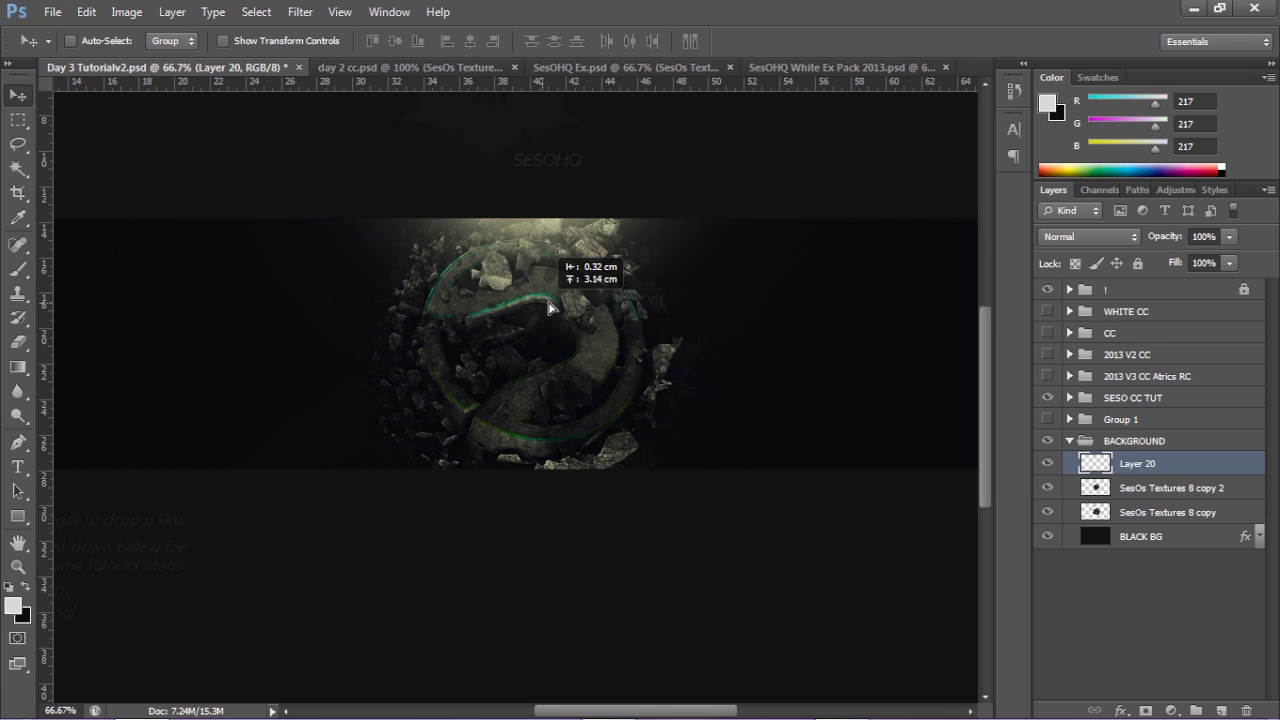
{"action": "left_click_drag", "start_coordinate": [455, 297], "coordinate": [525, 283]}
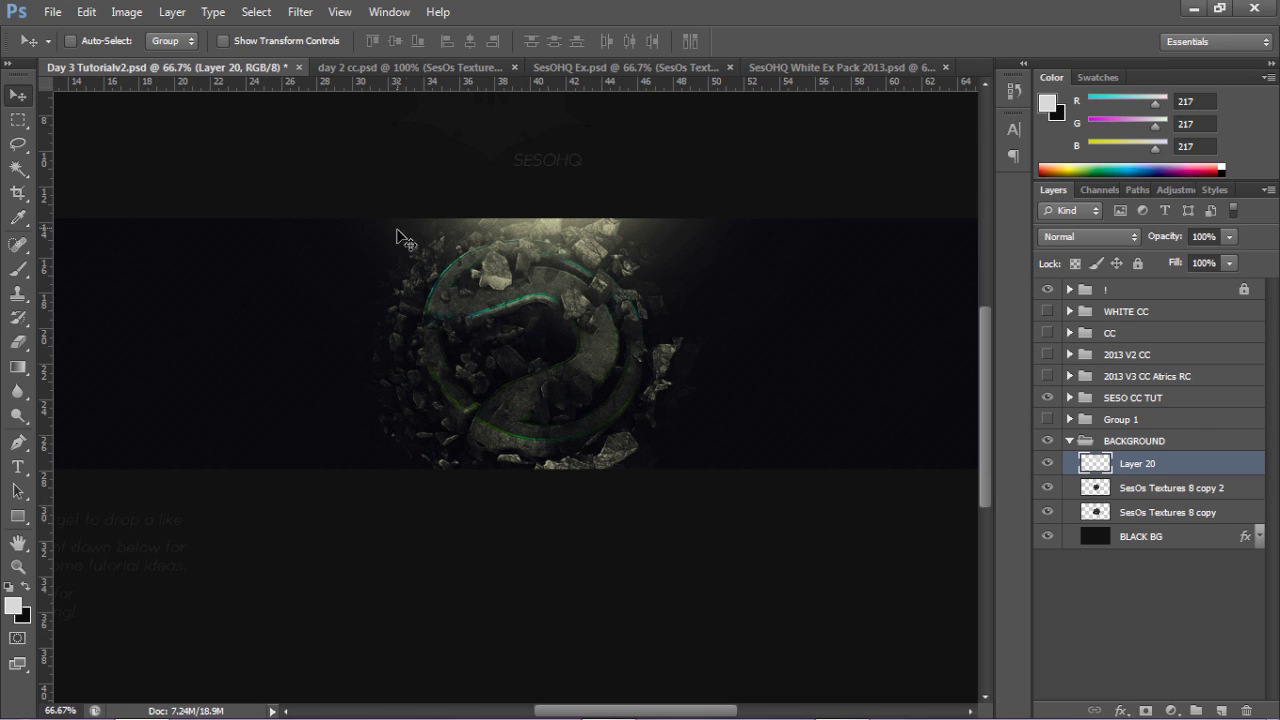
Set the Eraser to 182 px over the banner and lower the light spot layer's opacity to 40%
{"action": "key", "text": "e"}
{"action": "mouse_move", "coordinate": [265, 277]}
{"action": "left_mouse_down"}
{"action": "mouse_move", "coordinate": [305, 285]}
{"action": "mouse_move", "coordinate": [278, 276]}
{"action": "left_mouse_up"}
{"action": "right_click", "coordinate": [278, 268], "text": "alt"}
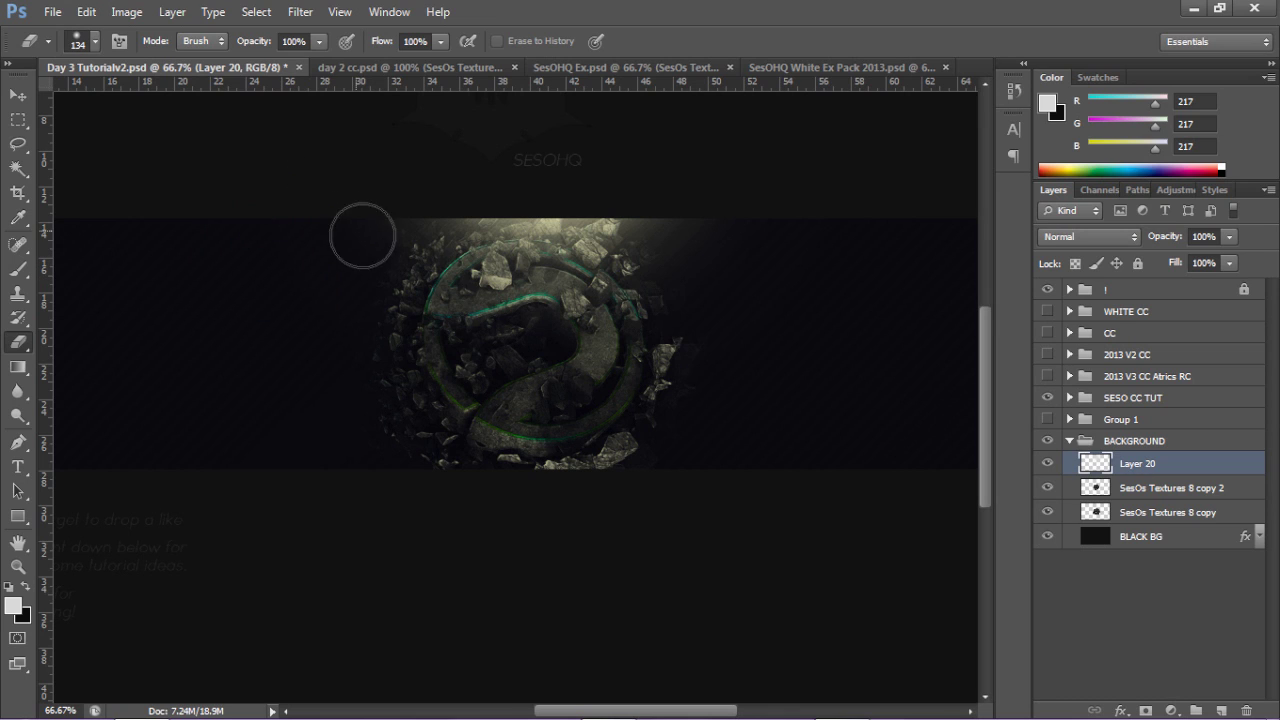
{"action": "left_click_drag", "start_coordinate": [257, 271], "coordinate": [271, 277]}
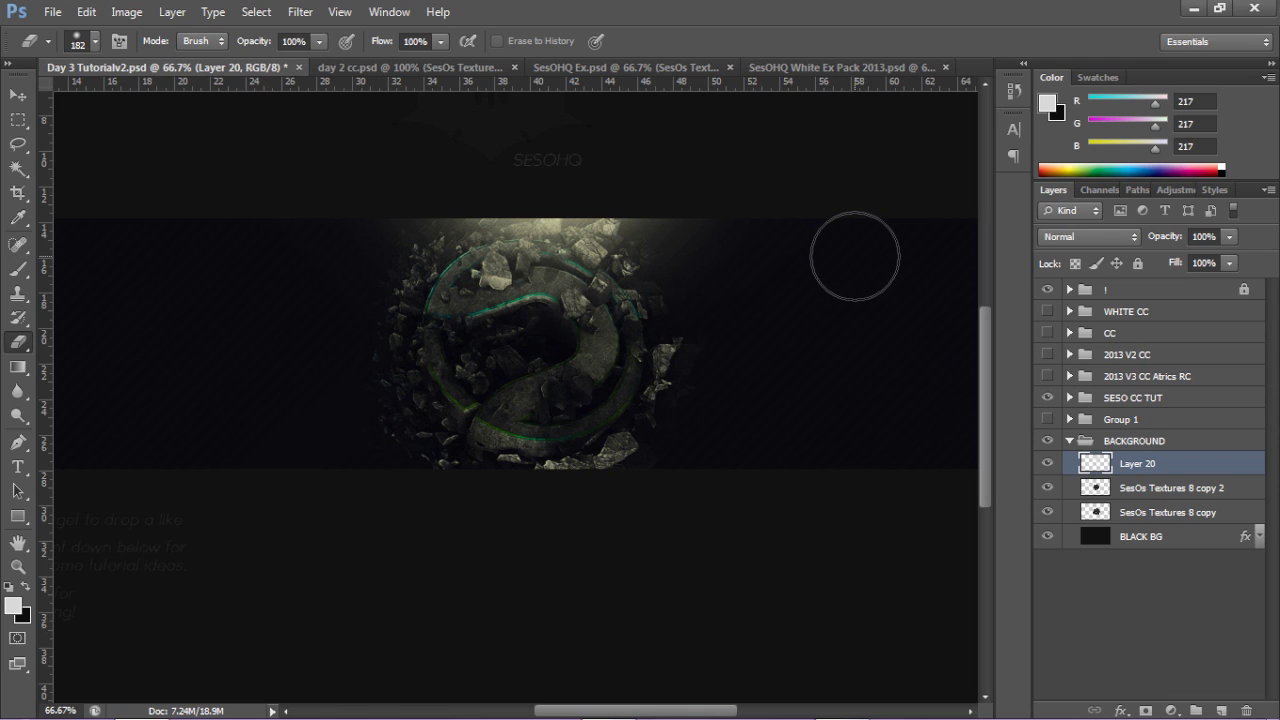
{"action": "key", "text": "v"}
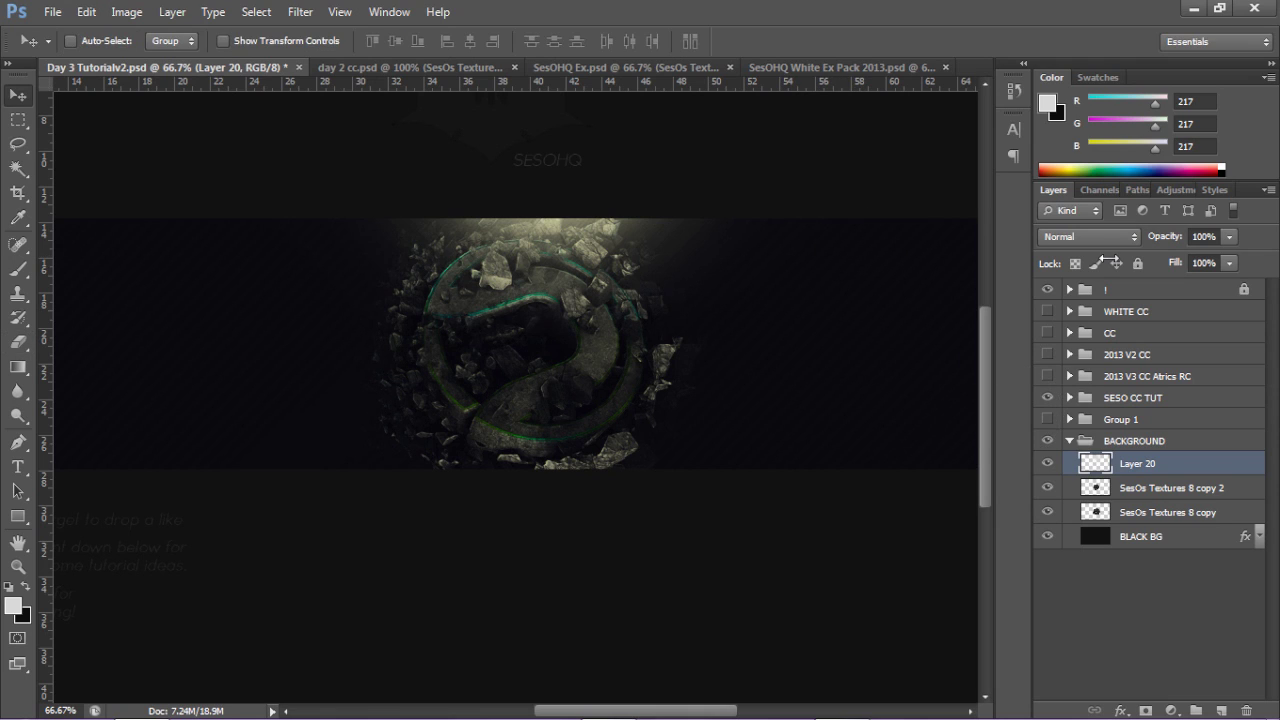
{"action": "left_click", "coordinate": [1228, 237]}
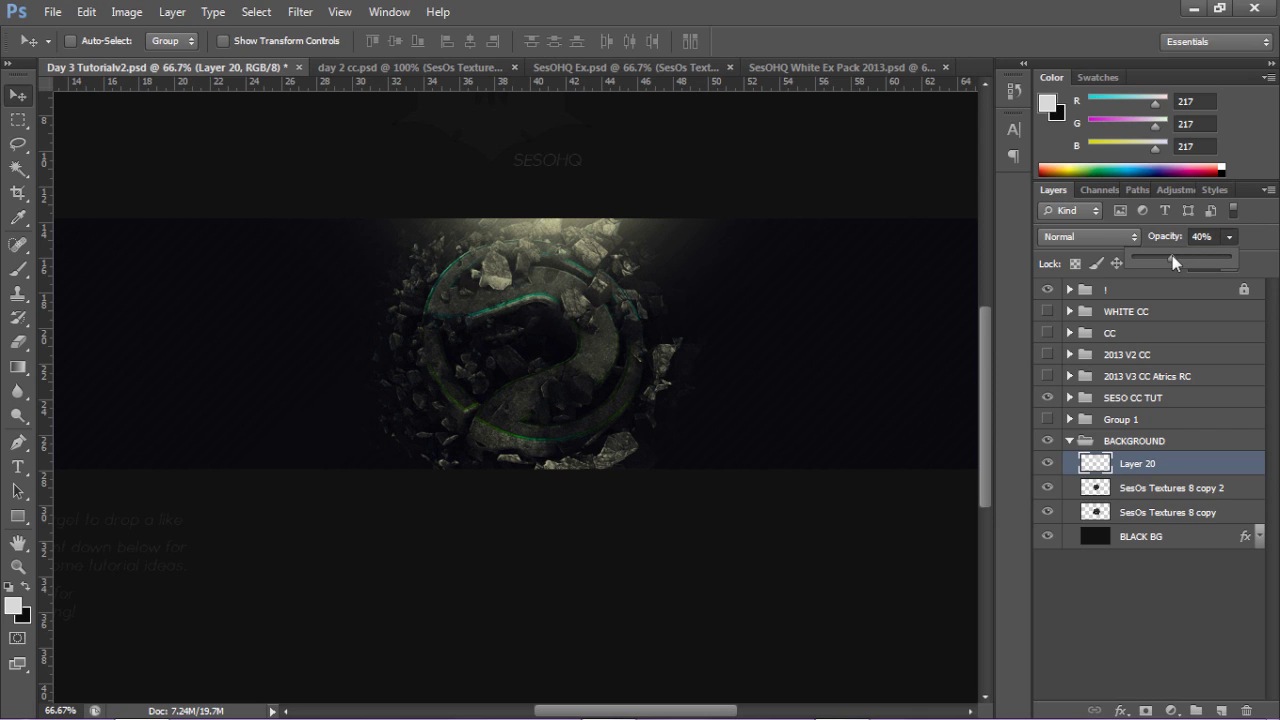
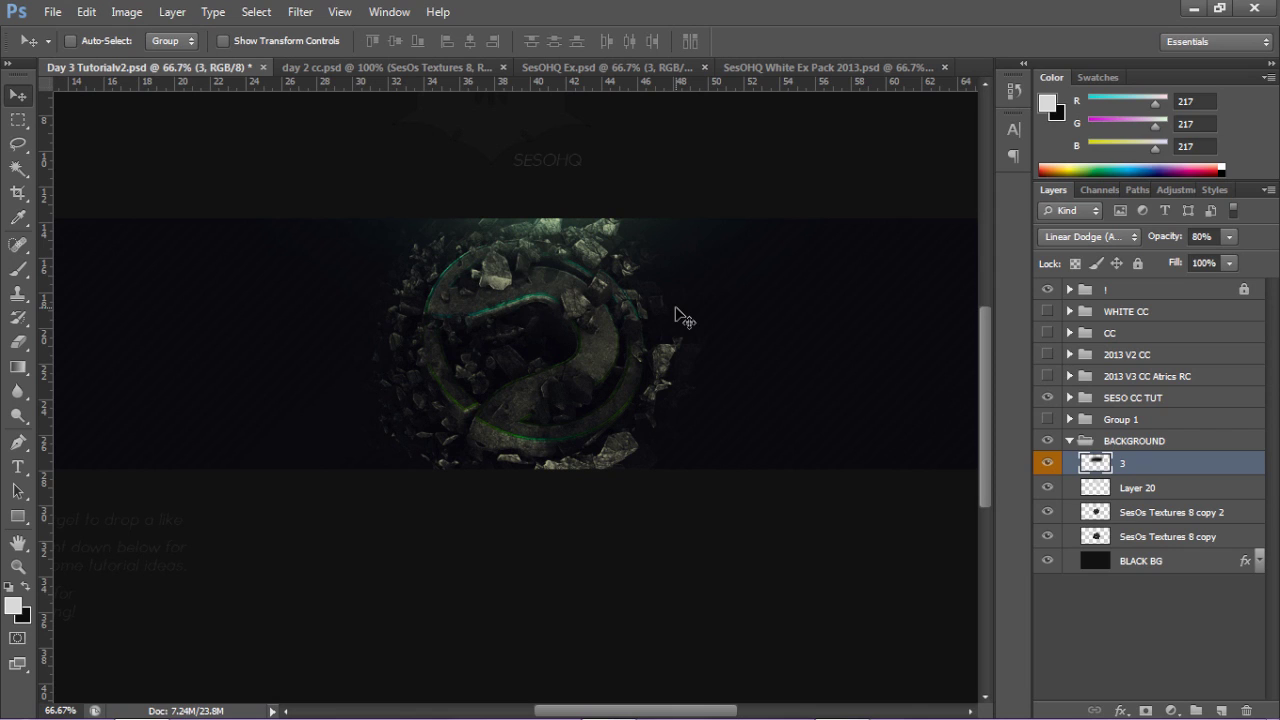
Select flare layer 3 together with Layer 20 and reposition both so the green glow sits at the banner's upper edge
{"action": "left_click", "coordinate": [1145, 488], "text": "shift"}
{"action": "left_click_drag", "start_coordinate": [592, 313], "coordinate": [649, 364]}
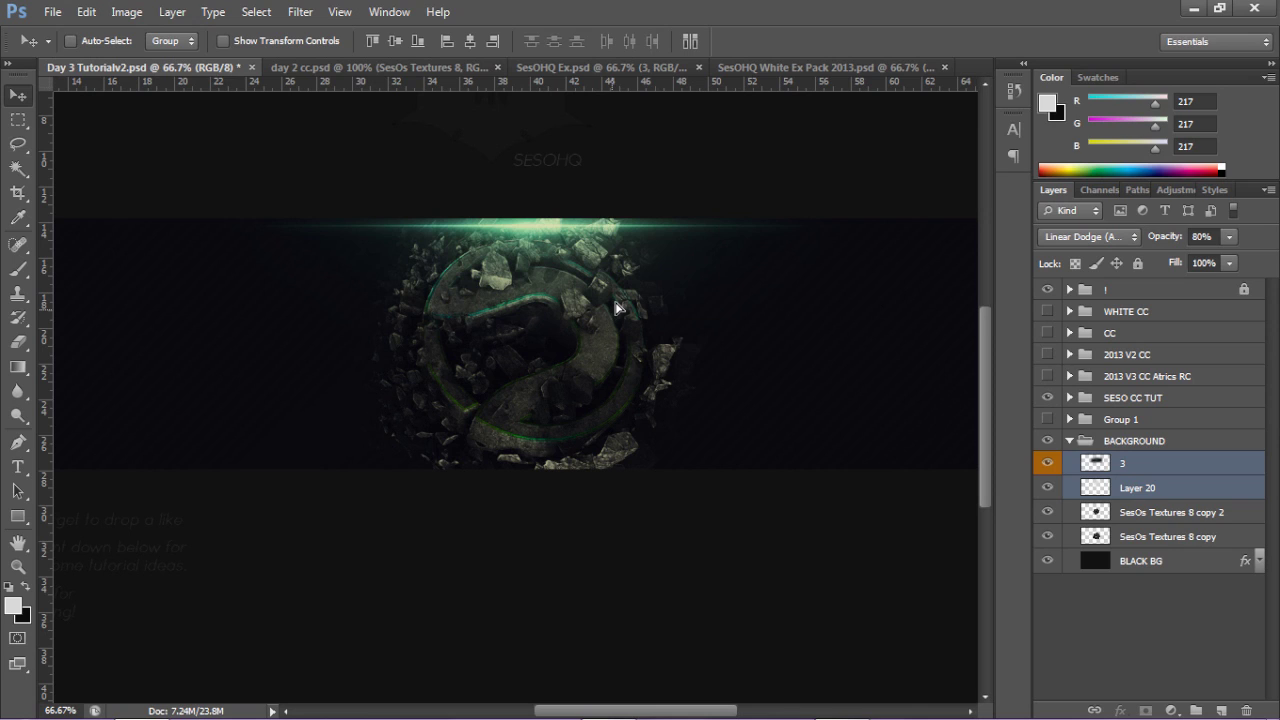
{"action": "key", "text": "shift+Up"}
{"action": "key", "text": "shift+Up"}
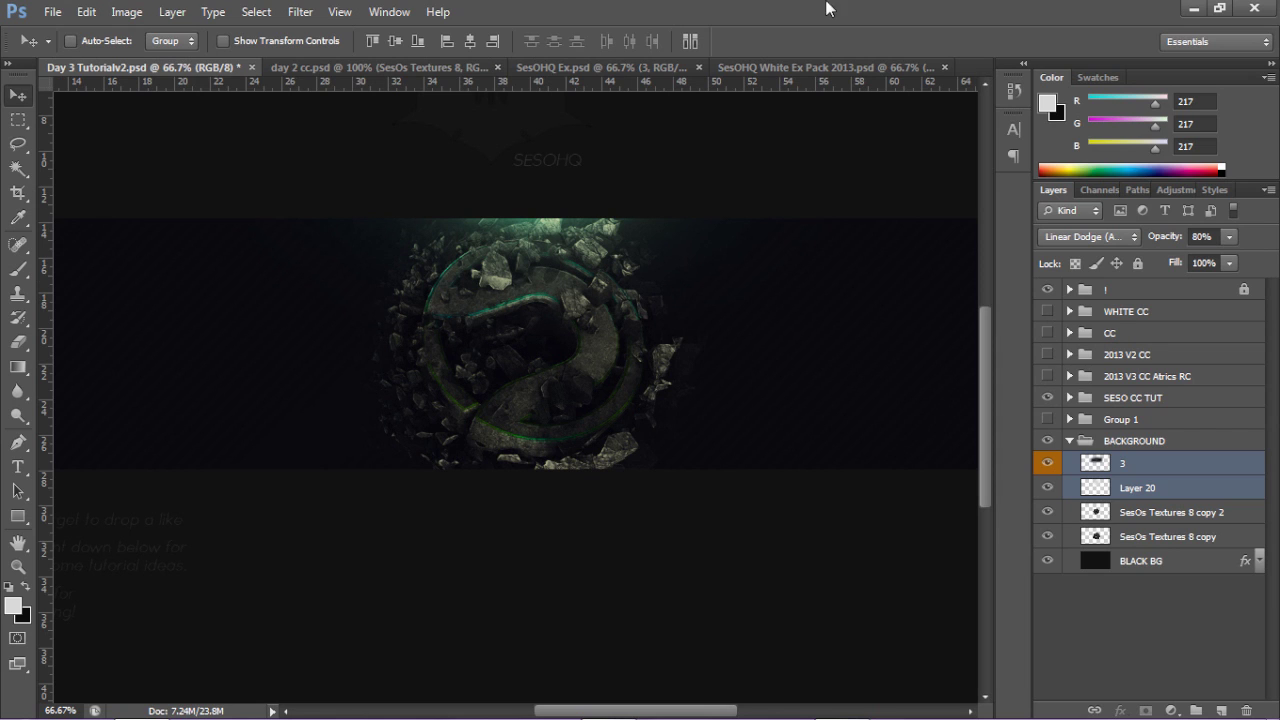
Preview the Ocean Light layer in the White Ex Pack, hide it again, and return to Day 3 Tutorialv2
{"action": "left_click", "coordinate": [827, 67]}
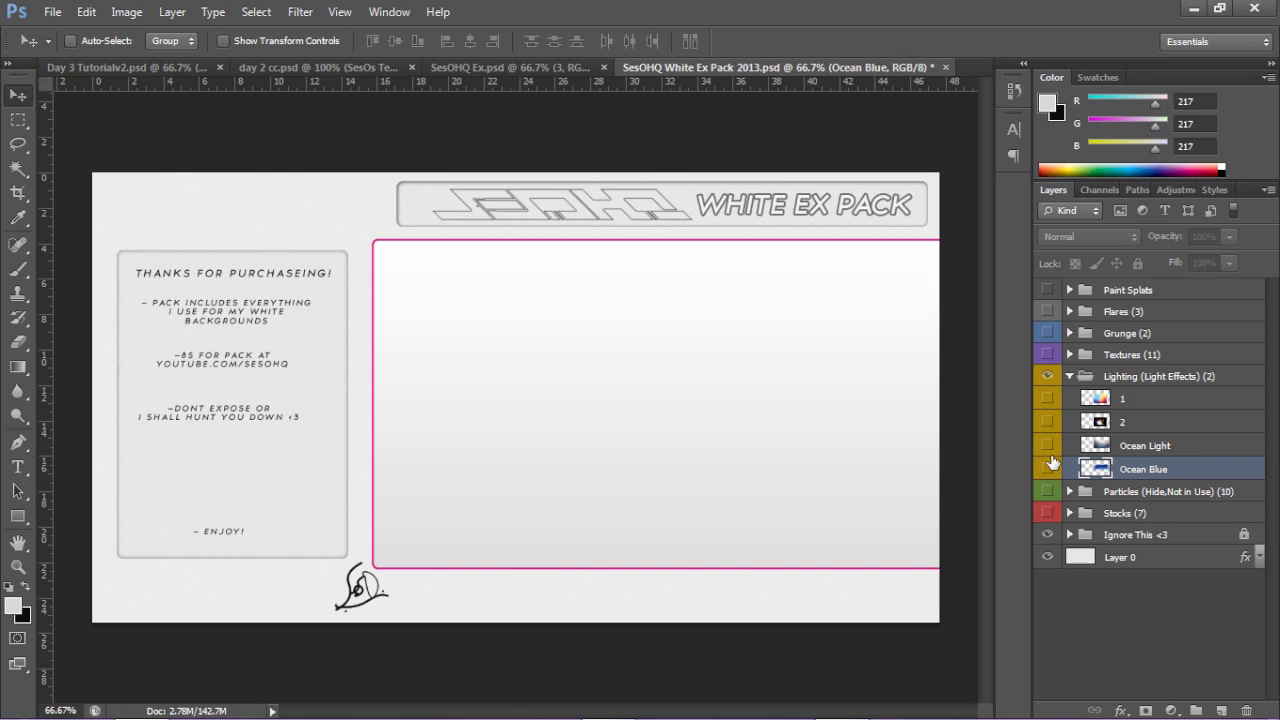
{"action": "left_click", "coordinate": [1048, 451]}
{"action": "left_click", "coordinate": [1048, 448]}
{"action": "left_click", "coordinate": [176, 70]}
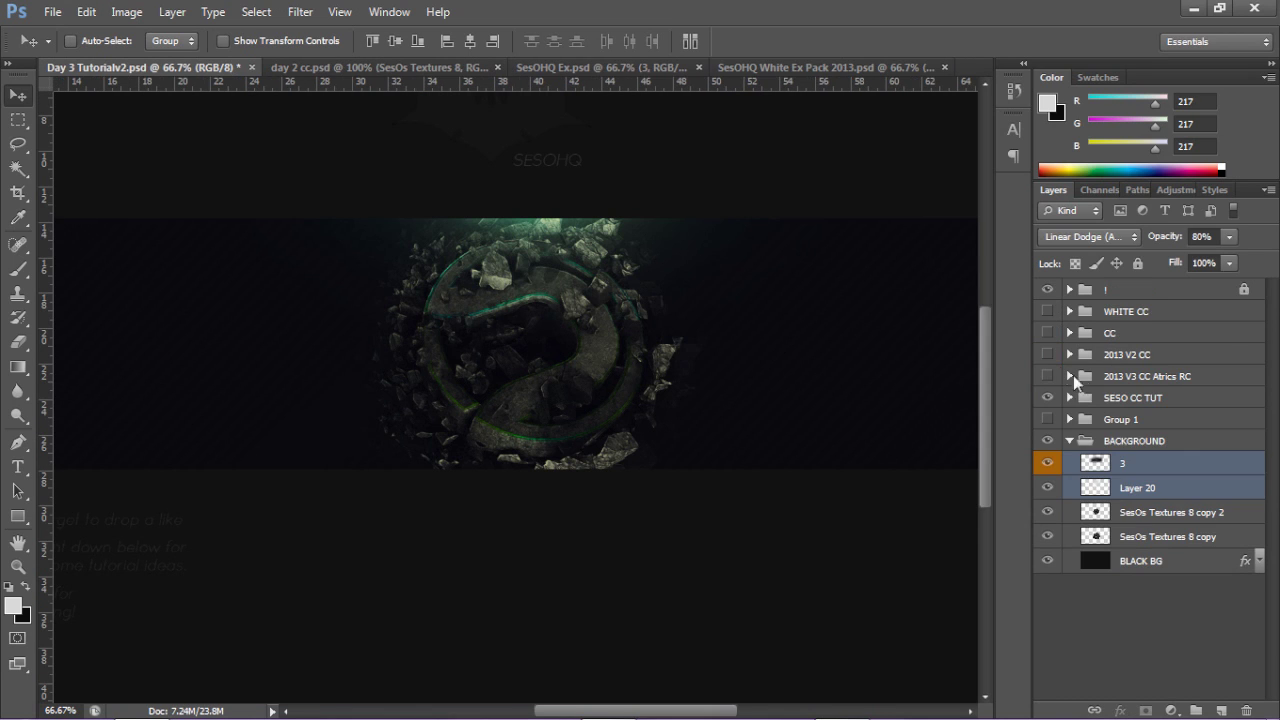
Replace flare layer 3 and Layer 20 with the White Ex Pack's Ocean Light layer, placed over the emblem's upper half
{"action": "key", "text": "Delete"}
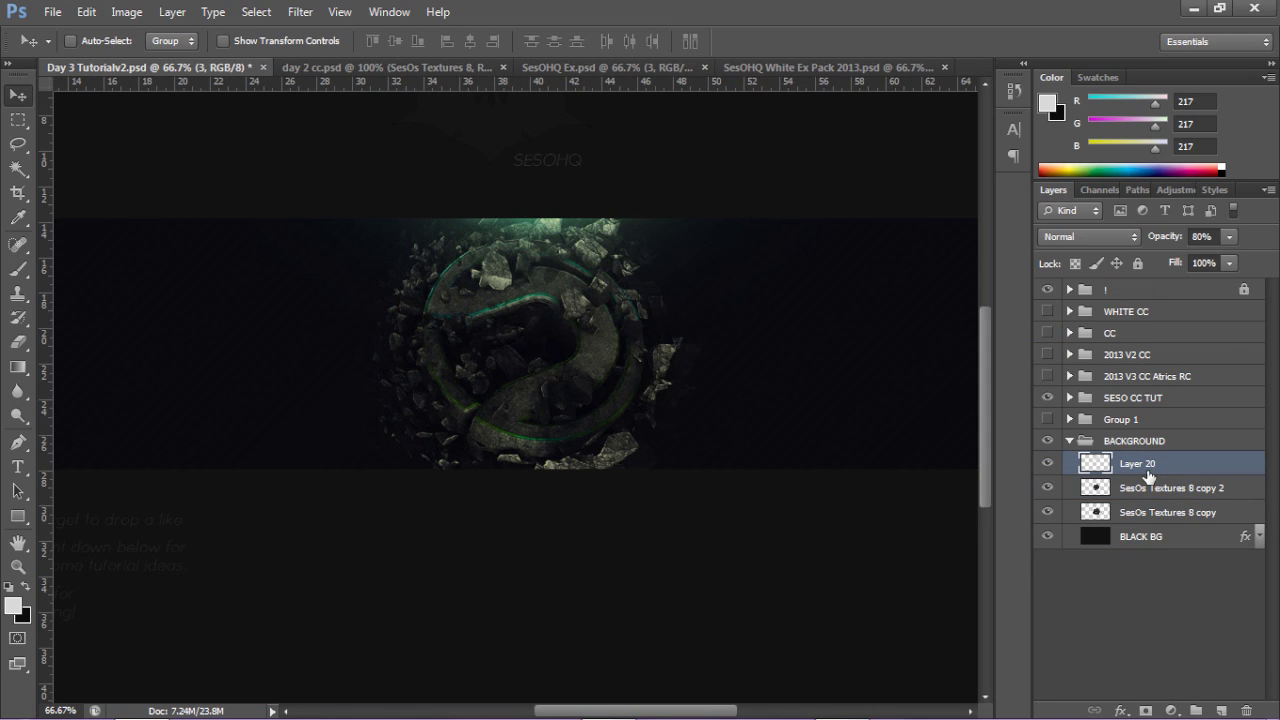
{"action": "key", "text": "Delete"}
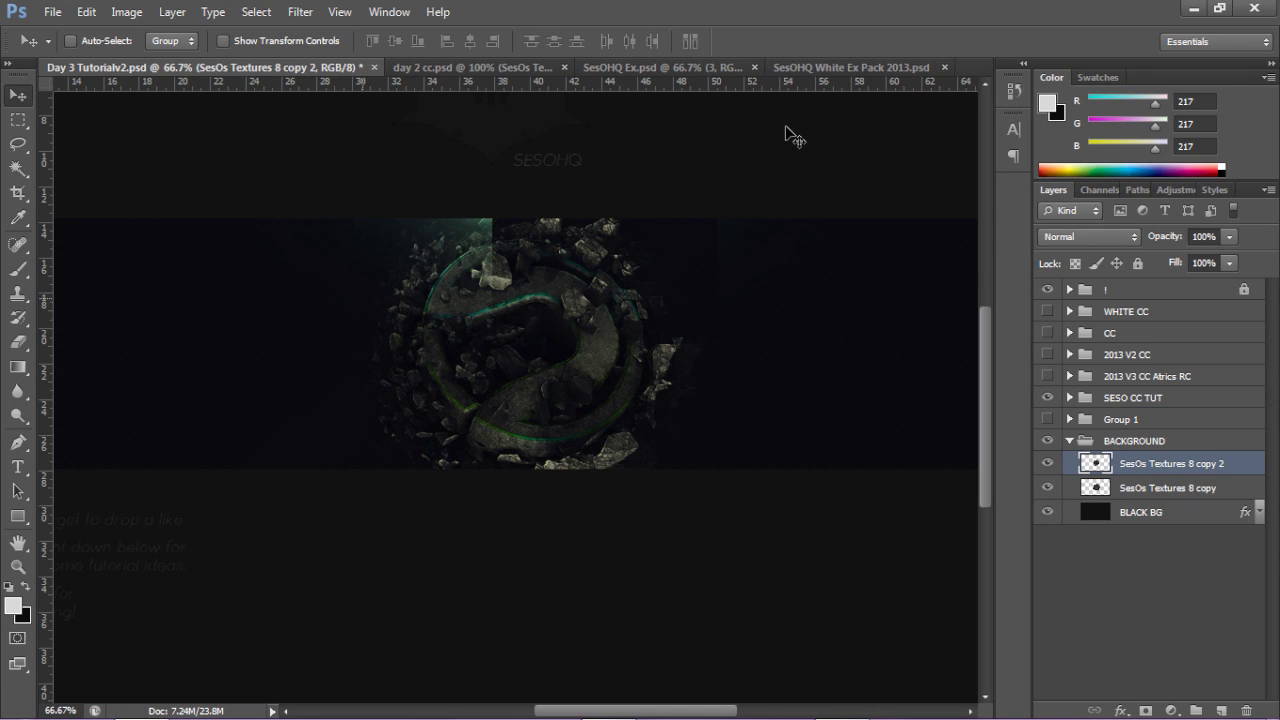
{"action": "left_click", "coordinate": [845, 68]}
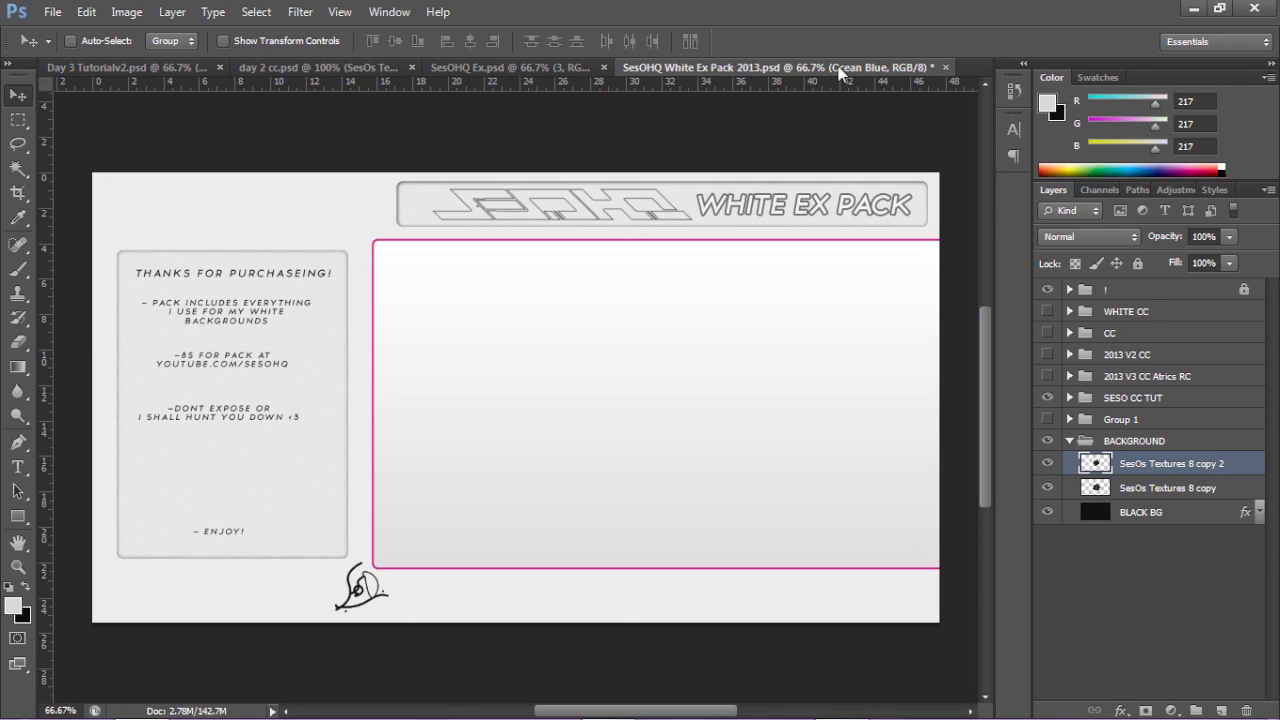
{"action": "left_click", "coordinate": [1052, 448]}
{"action": "left_click_drag", "start_coordinate": [754, 422], "coordinate": [533, 313]}
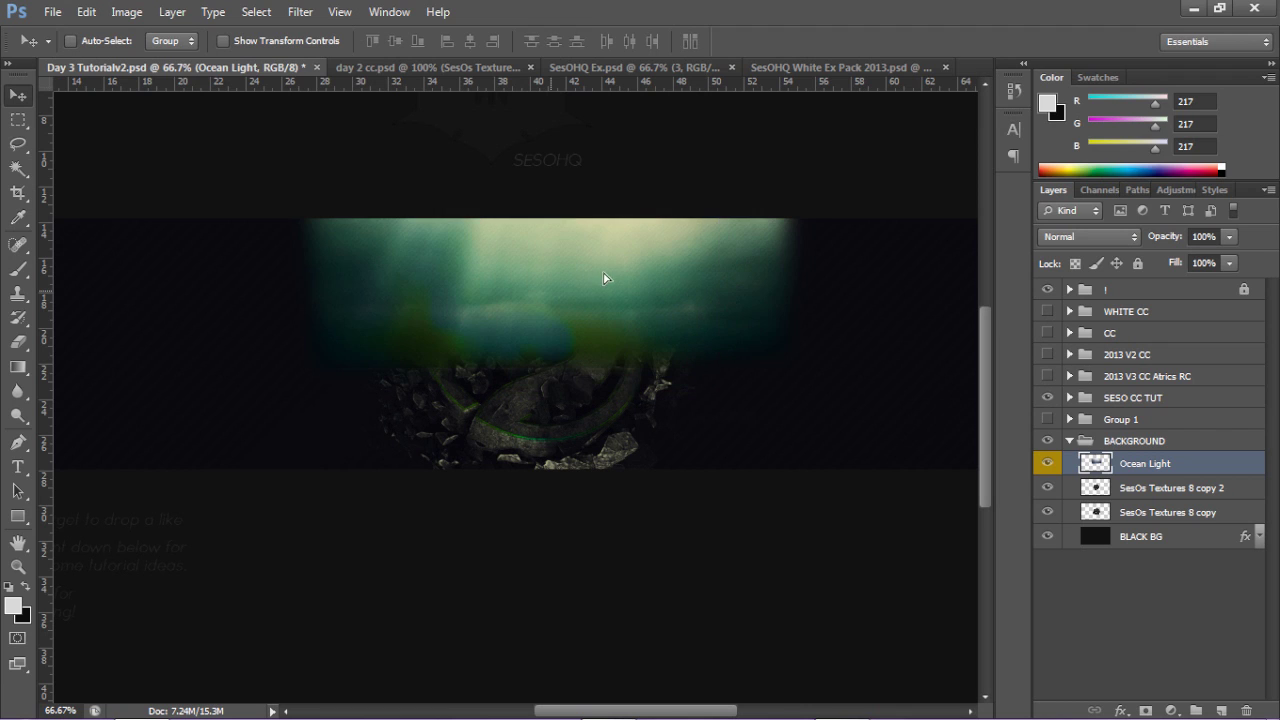
{"action": "left_click_drag", "start_coordinate": [595, 271], "coordinate": [545, 270]}
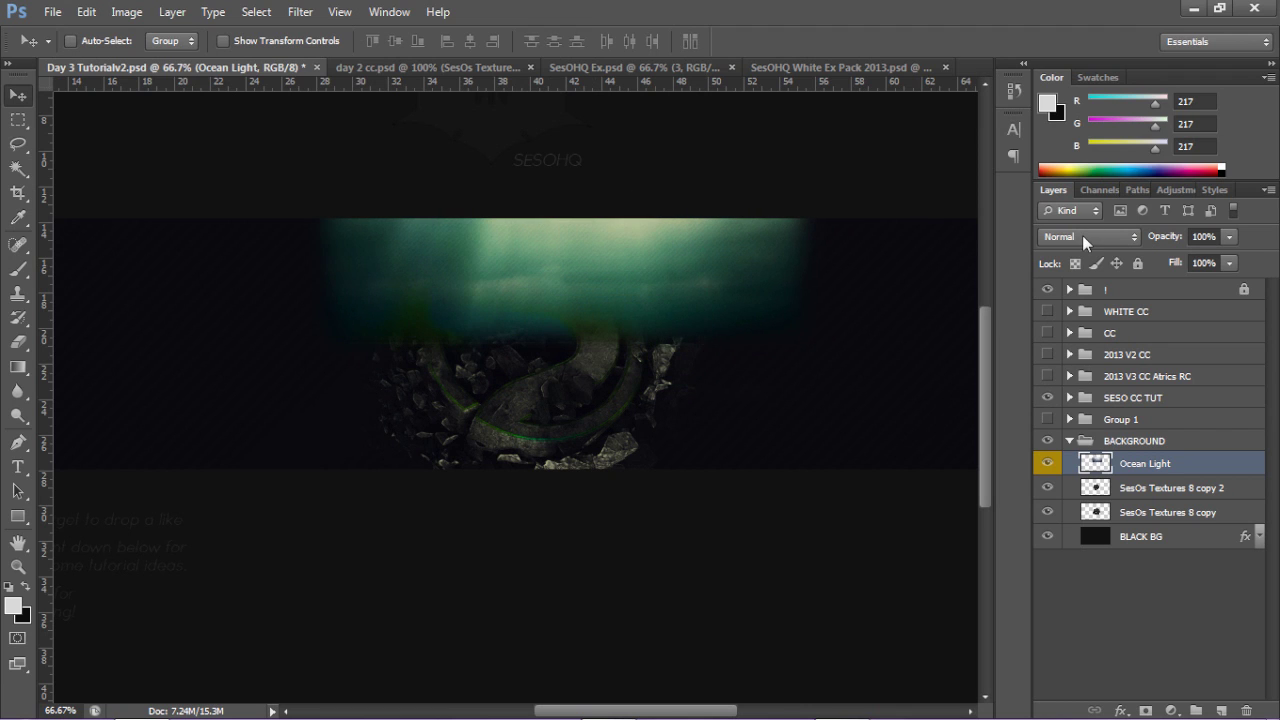
Set the Ocean Light layer to Screen at 21% opacity and erase its outer edge beside the emblem with the 233 px Eraser
{"action": "left_click", "coordinate": [1082, 235]}
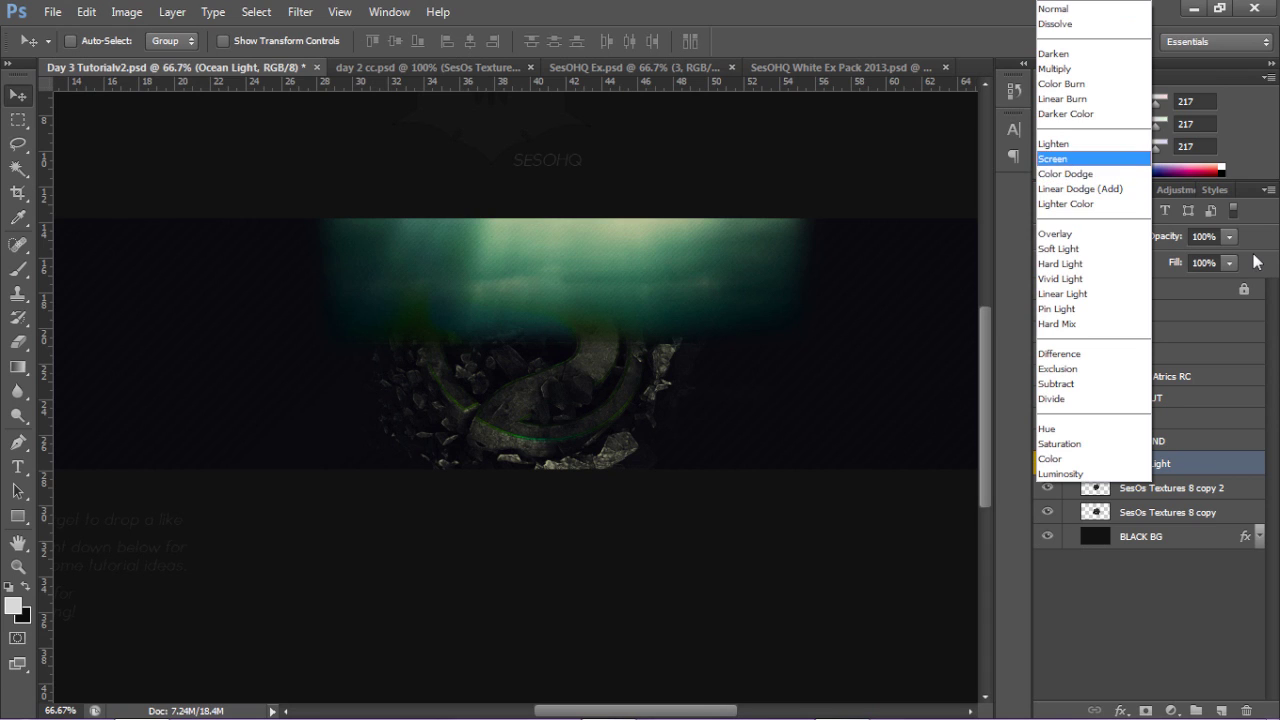
{"action": "left_click", "coordinate": [1052, 158]}
{"action": "left_click", "coordinate": [1229, 236]}
{"action": "left_click_drag", "start_coordinate": [1228, 257], "coordinate": [1157, 268]}
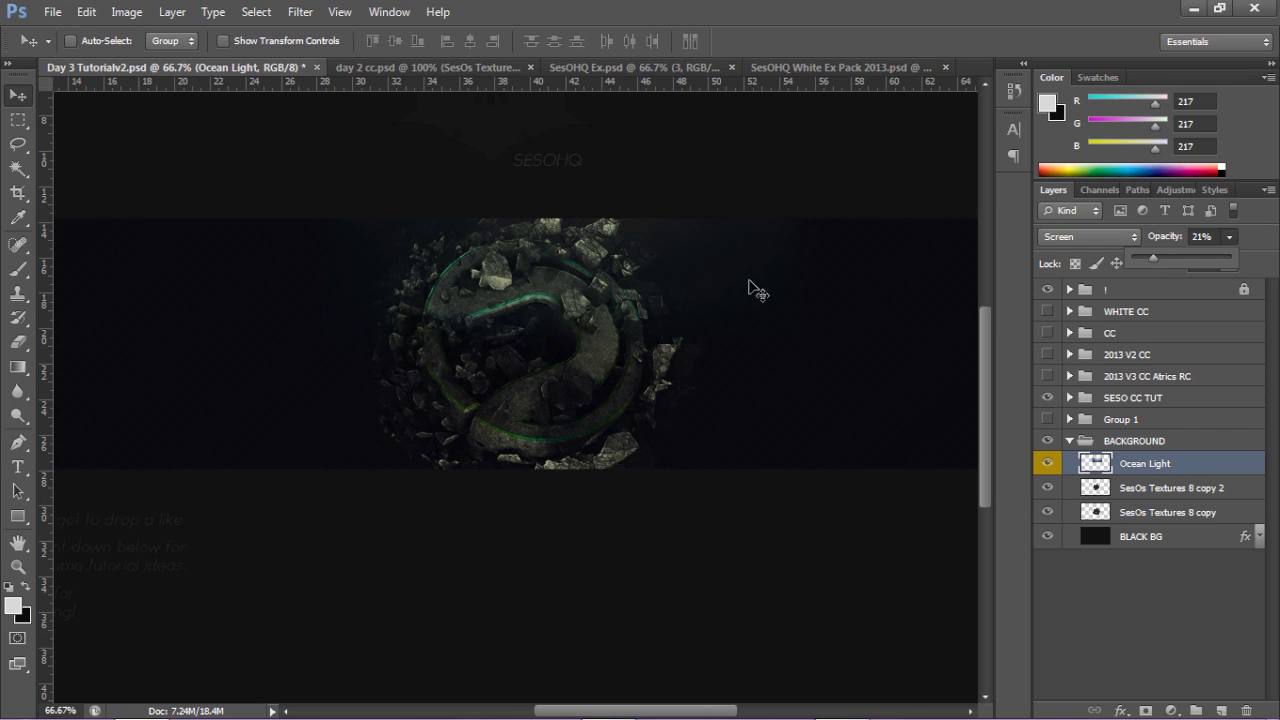
{"action": "key", "text": "e"}
{"action": "mouse_move", "coordinate": [791, 304]}
{"action": "left_mouse_down"}
{"action": "mouse_move", "coordinate": [808, 306]}
{"action": "mouse_move", "coordinate": [817, 264]}
{"action": "left_mouse_up"}
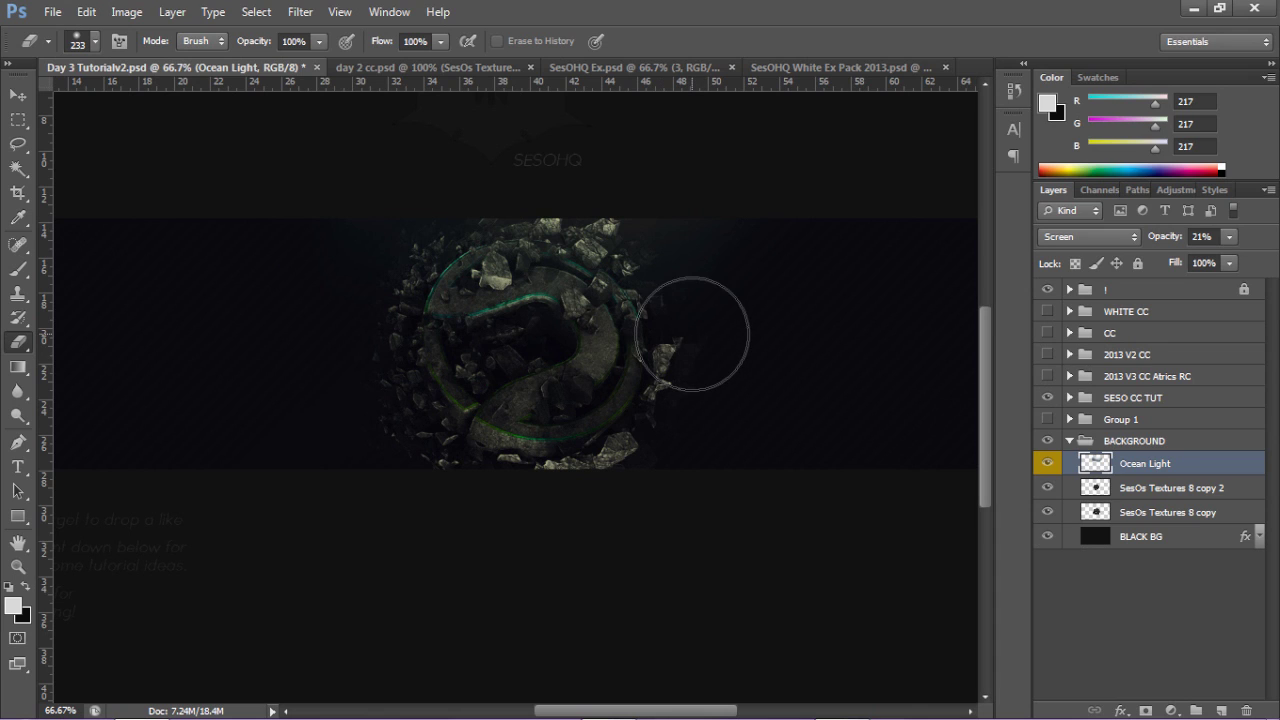
Move the Ocean Light layer about 0.8 cm right and 0.2 cm down, and set its opacity to 16%
{"action": "key", "text": "v"}
{"action": "left_click_drag", "start_coordinate": [548, 269], "coordinate": [560, 272]}
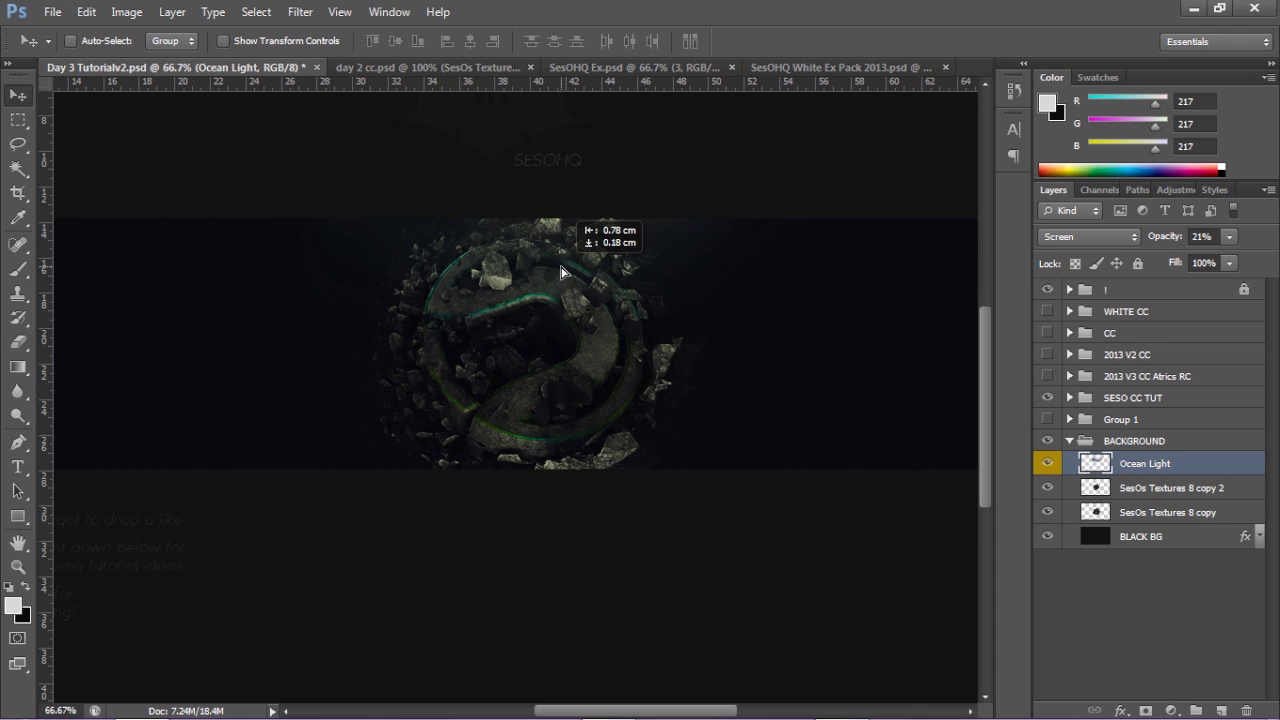
{"action": "left_click", "coordinate": [1230, 237]}
{"action": "left_click_drag", "start_coordinate": [1196, 258], "coordinate": [1190, 258]}
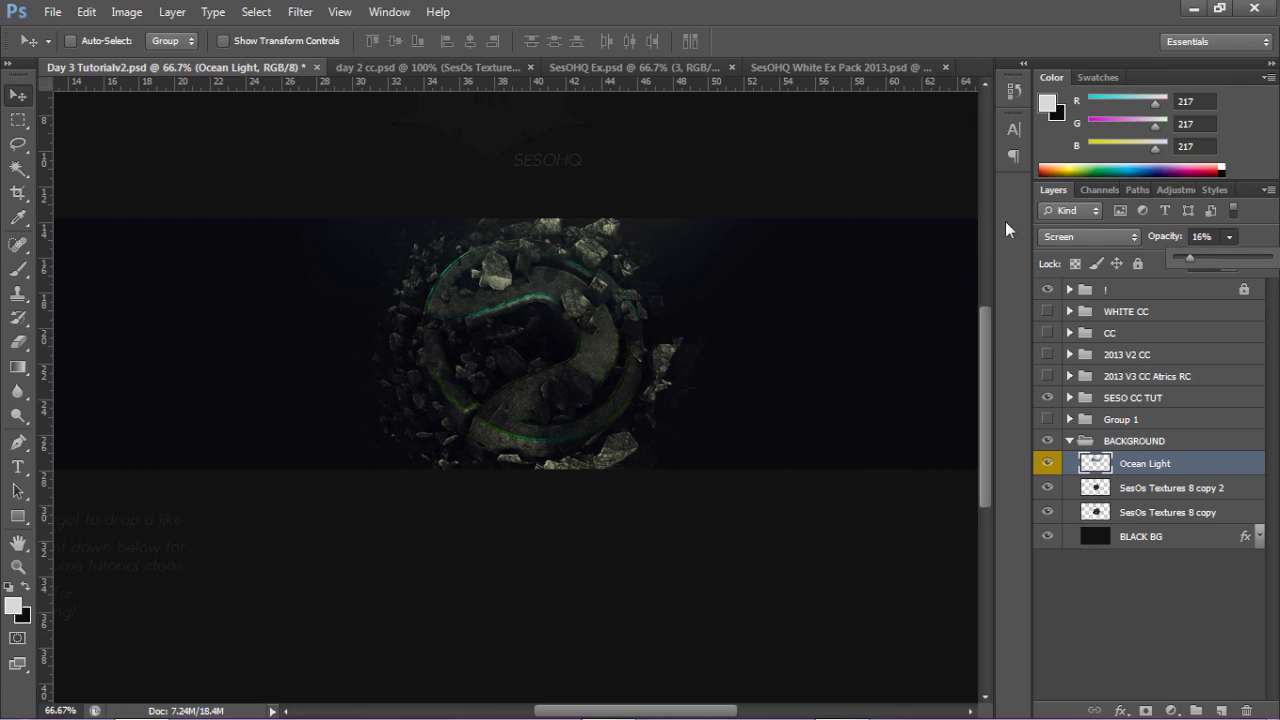
In the White Ex Pack, hide Ocean Light, show Ocean Blue and bring that layer into the Day 3 Tutorialv2 banner
{"action": "left_click", "coordinate": [820, 67]}
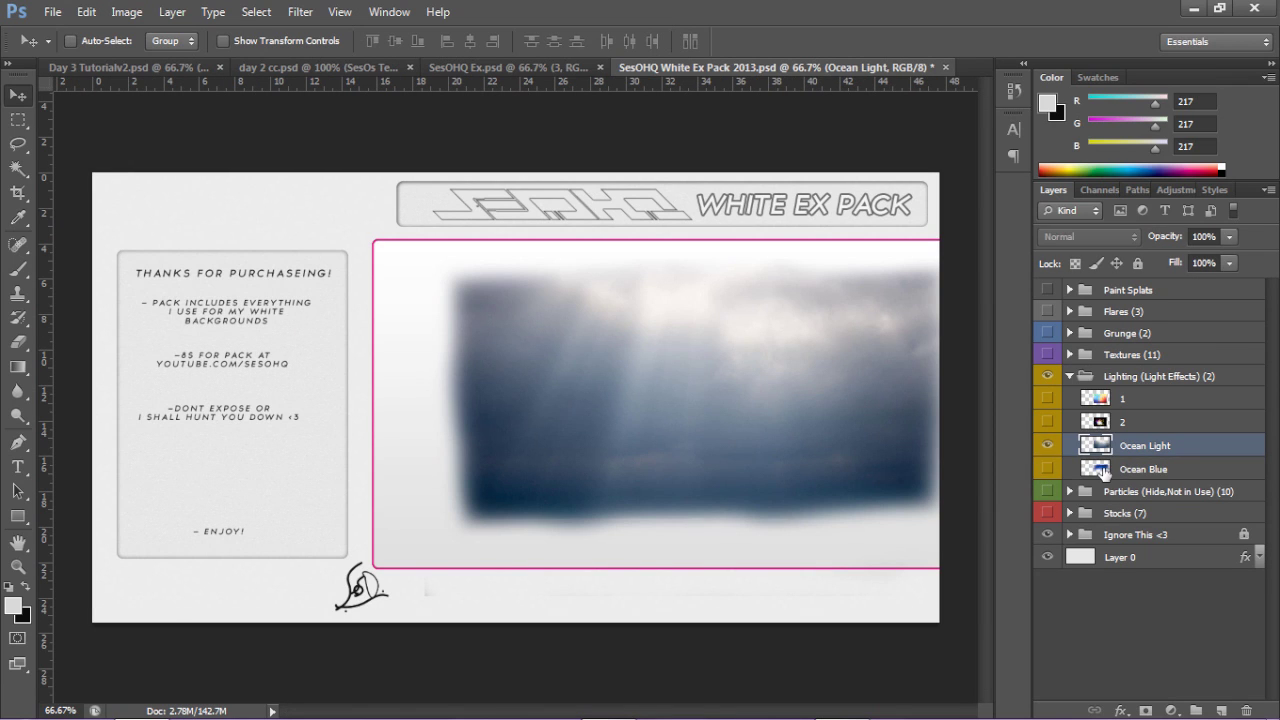
{"action": "left_click", "coordinate": [1102, 469]}
{"action": "left_click", "coordinate": [1044, 454]}
{"action": "left_click", "coordinate": [1046, 445]}
{"action": "left_click", "coordinate": [1046, 468]}
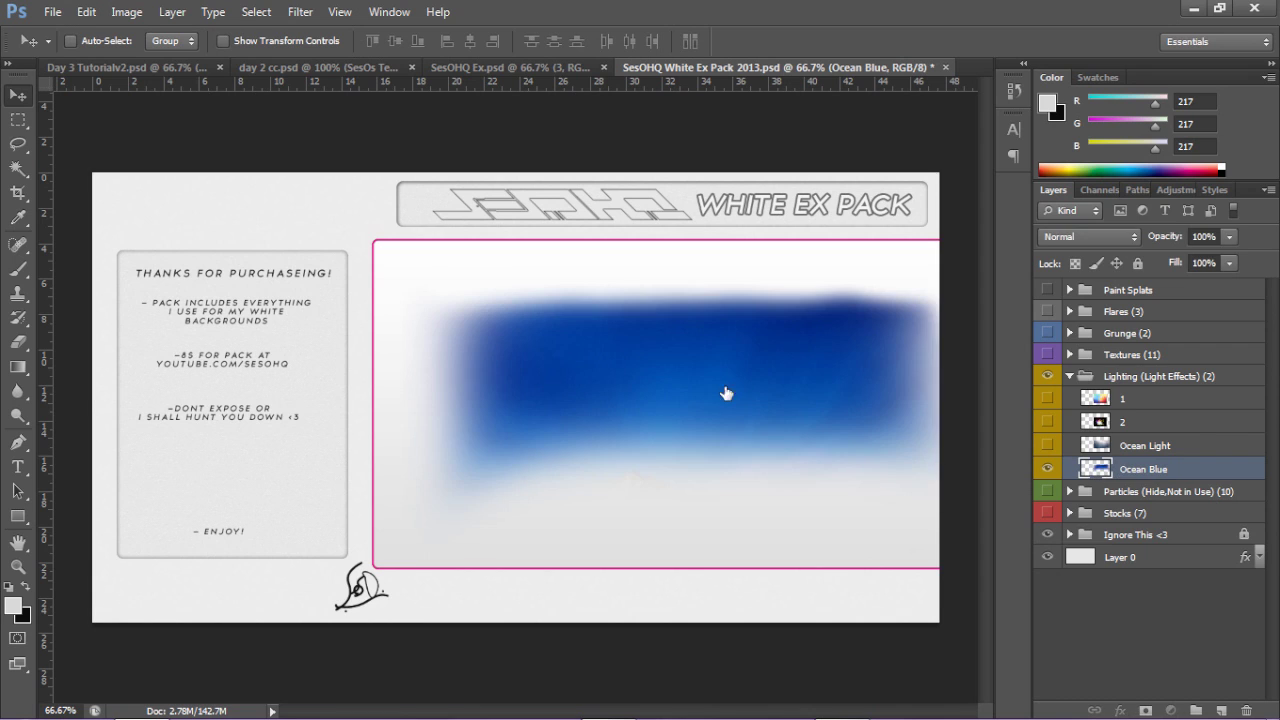
{"action": "left_click_drag", "start_coordinate": [42, 3], "coordinate": [576, 329]}
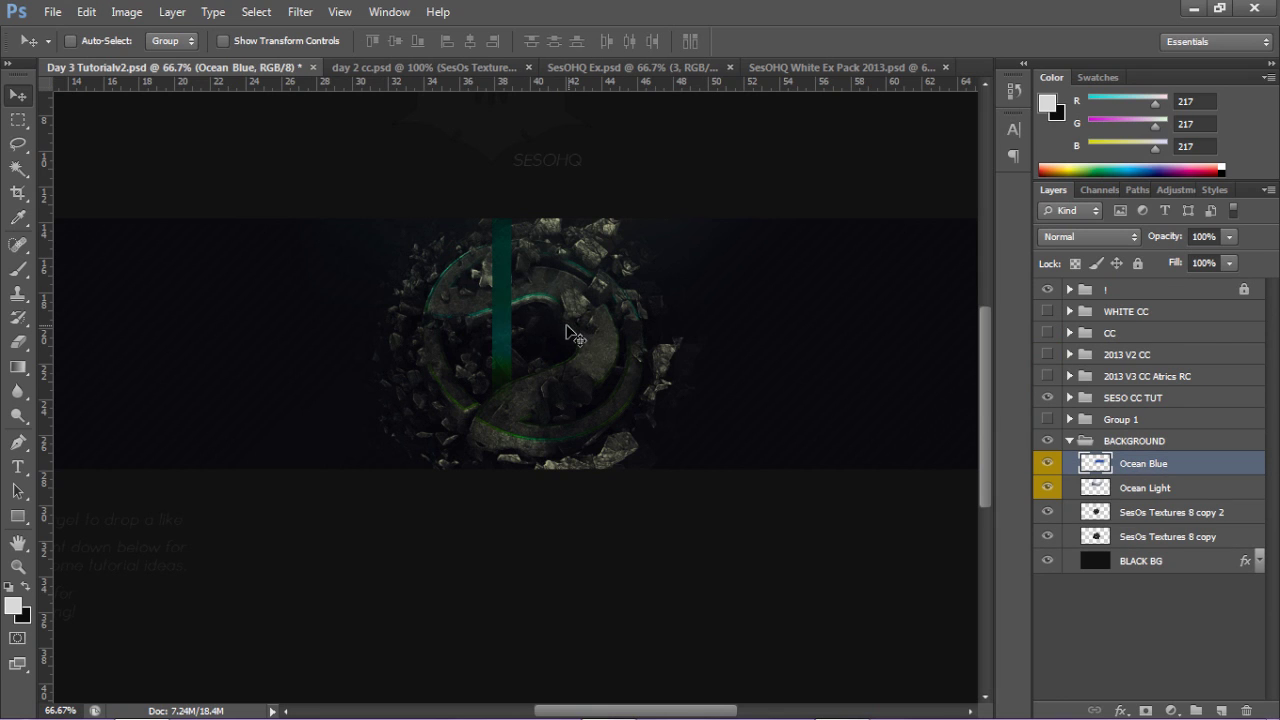
Set the Ocean Blue layer to Screen at 14% opacity and move it about 4.9 cm left and 0.5 cm up over the emblem
{"action": "left_click", "coordinate": [1100, 237]}
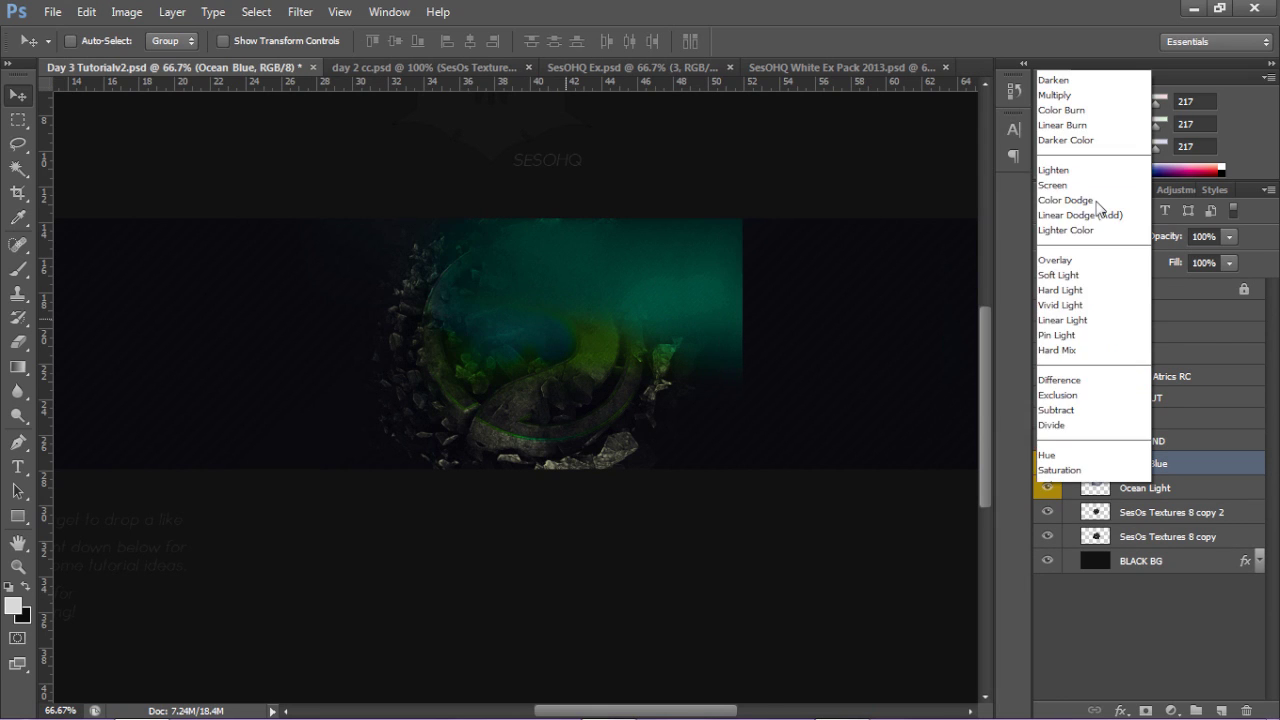
{"action": "left_click", "coordinate": [1058, 147]}
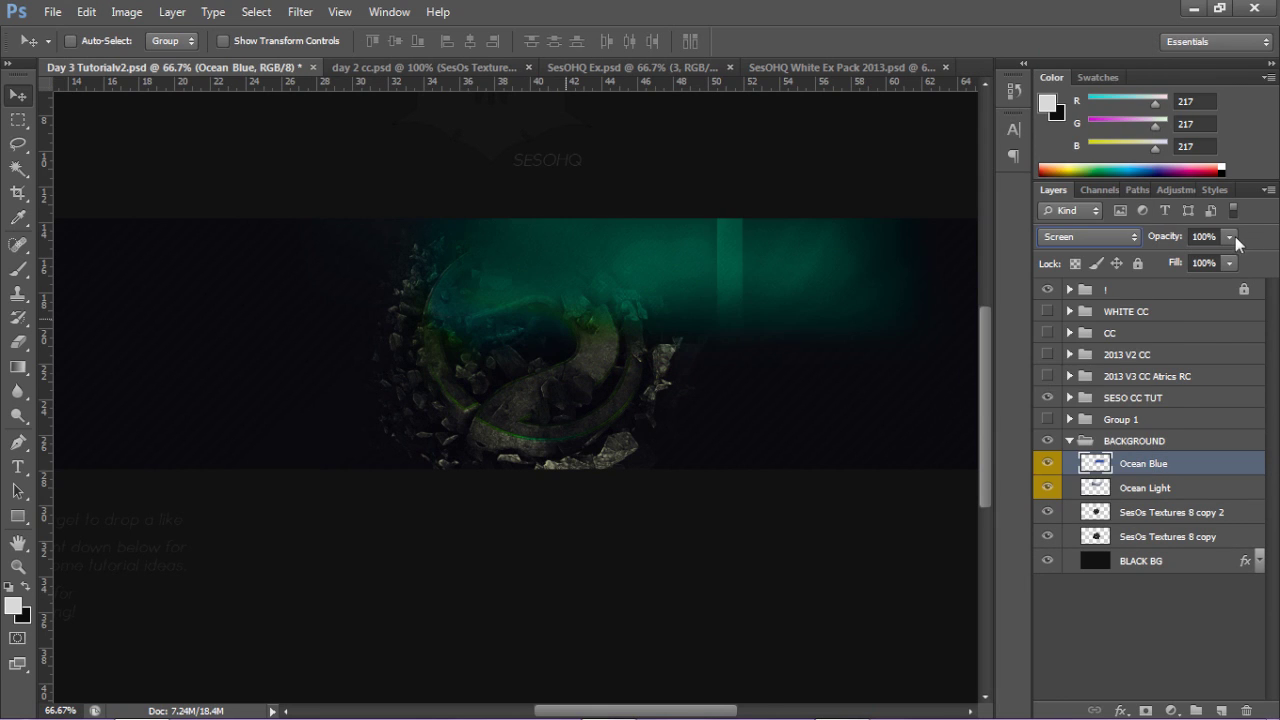
{"action": "left_click_drag", "start_coordinate": [1229, 236], "coordinate": [1146, 259]}
{"action": "left_click_drag", "start_coordinate": [582, 283], "coordinate": [480, 268]}
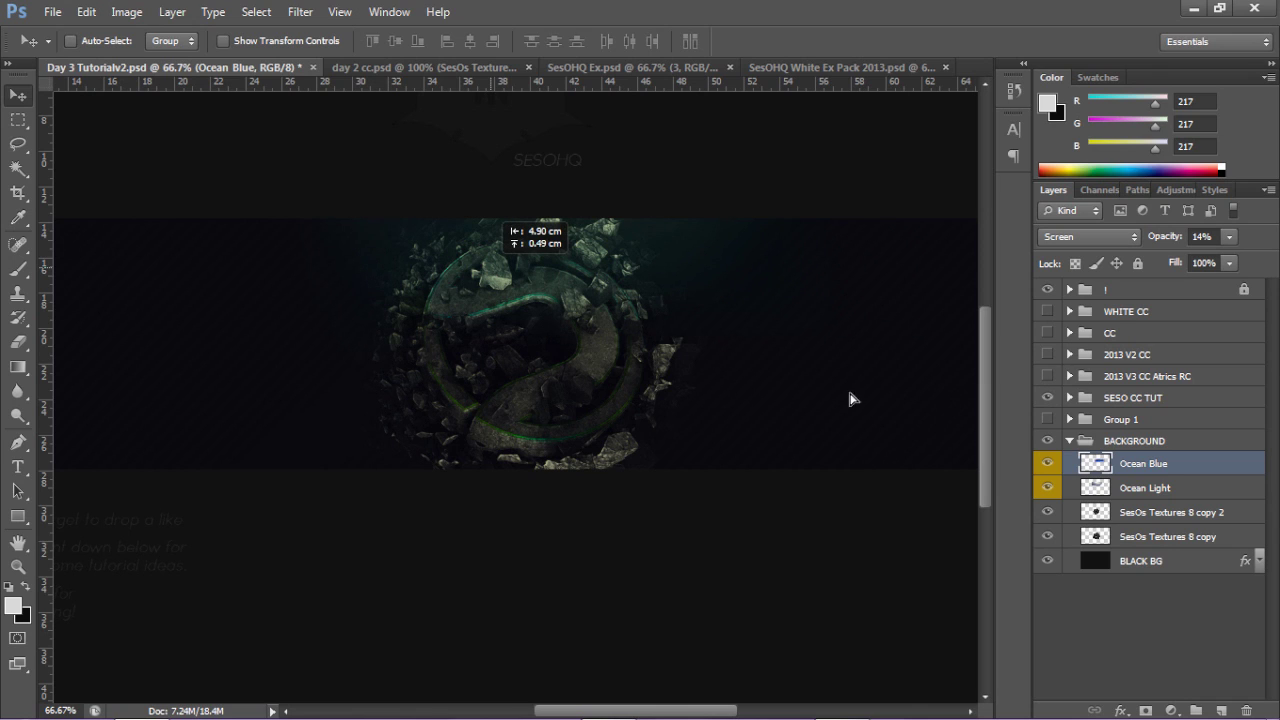
{"action": "key", "text": "e"}
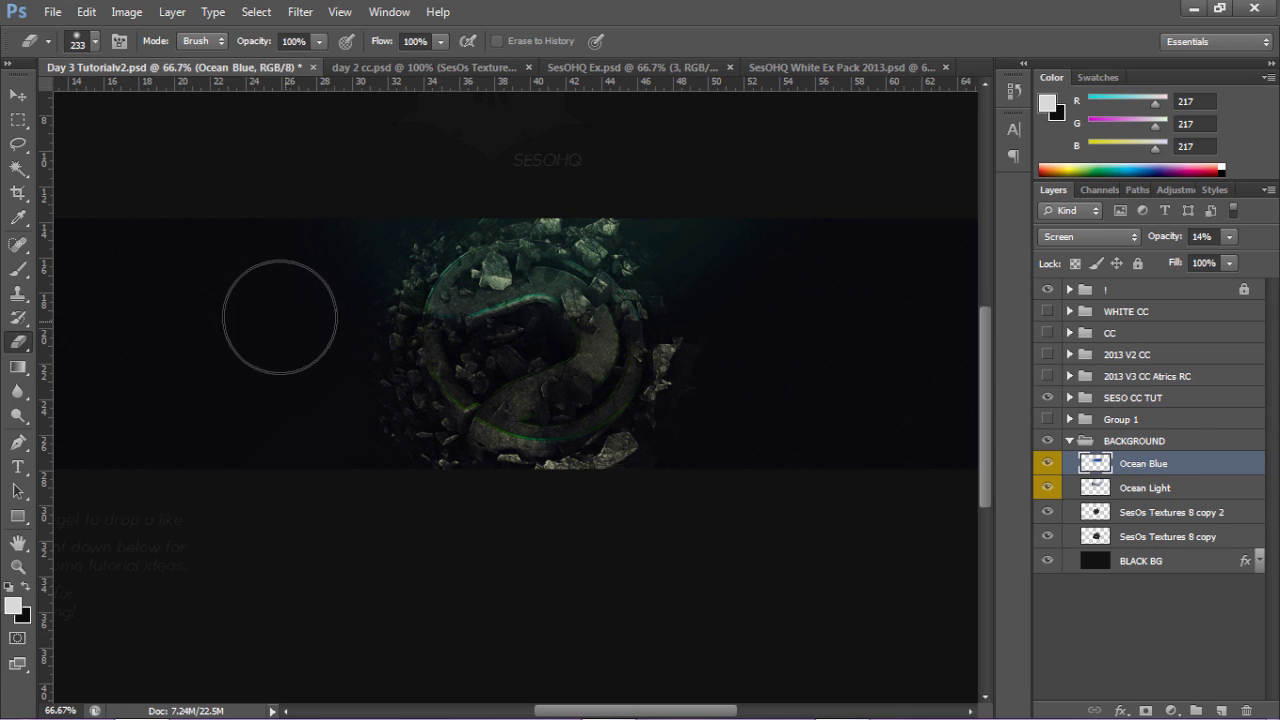
{"action": "key", "text": "v"}
Paint a large soft light spot on a new layer at the emblem's lower edge and lower the layer's opacity to 15%
{"action": "left_click", "coordinate": [1221, 710]}
{"action": "key", "text": "b"}
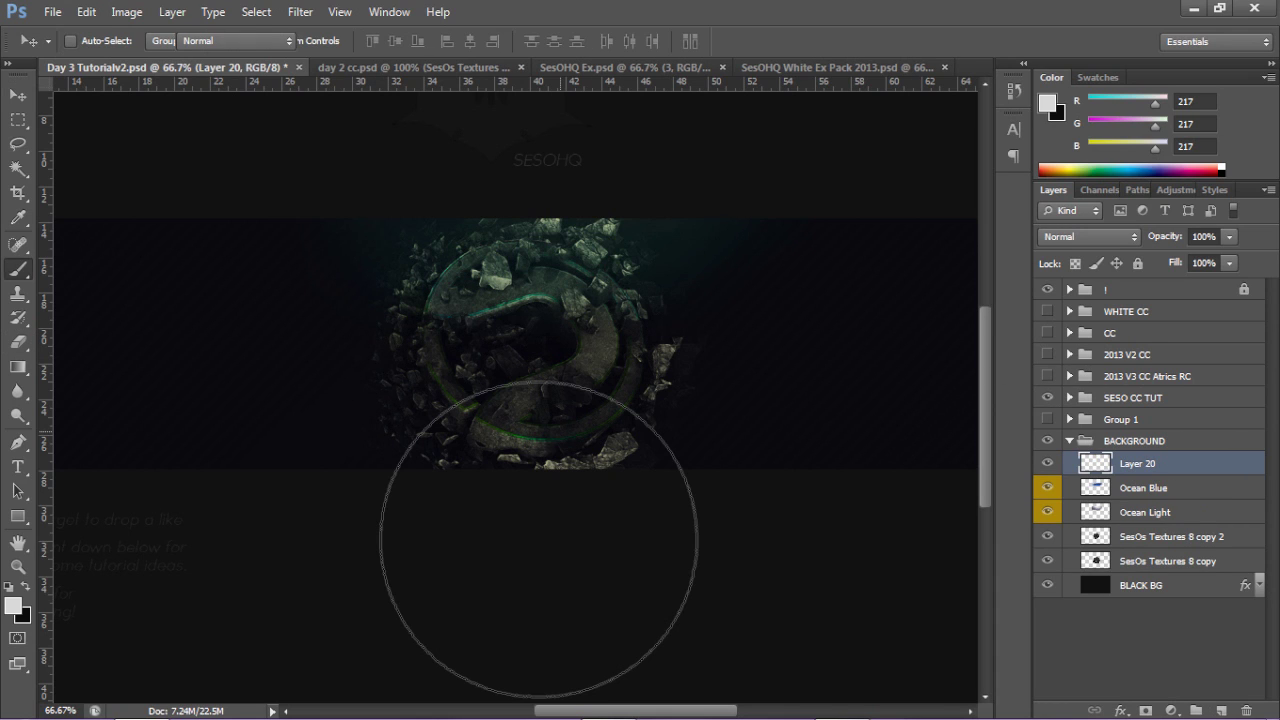
{"action": "left_click_drag", "start_coordinate": [557, 507], "coordinate": [914, 386]}
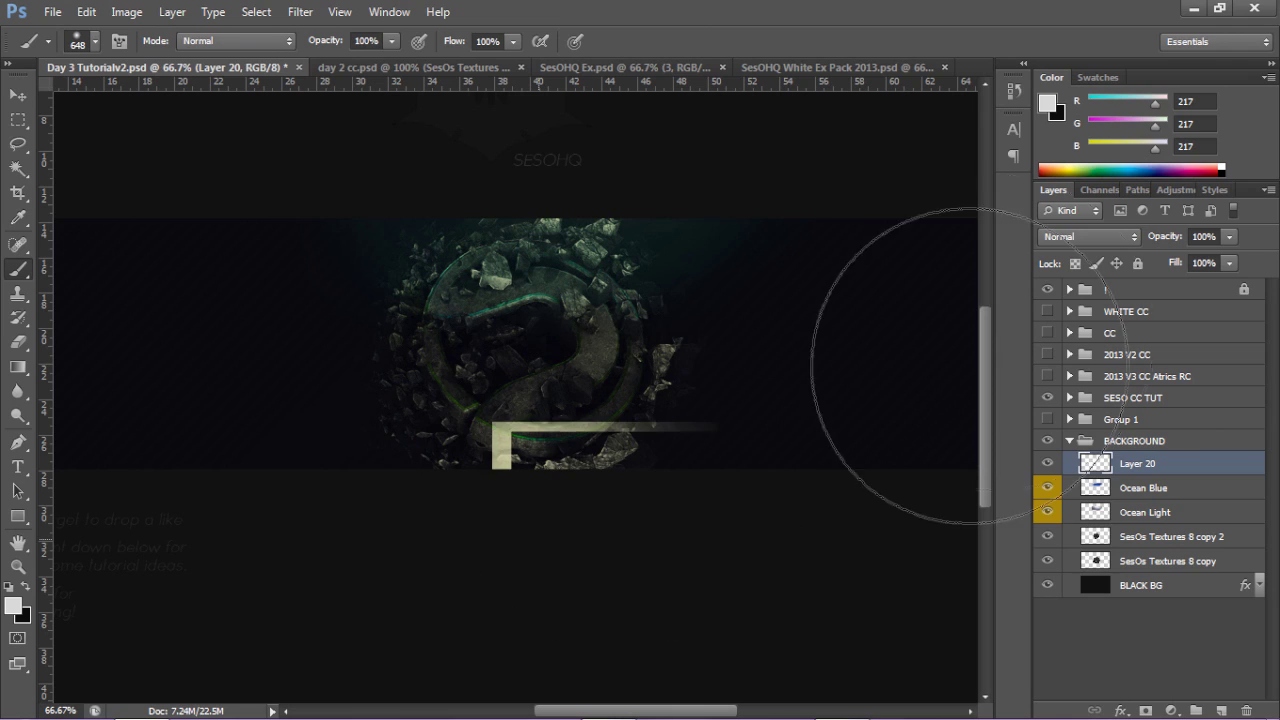
{"action": "key", "text": "v"}
{"action": "left_click", "coordinate": [1228, 237]}
{"action": "left_click_drag", "start_coordinate": [1166, 260], "coordinate": [1147, 259]}
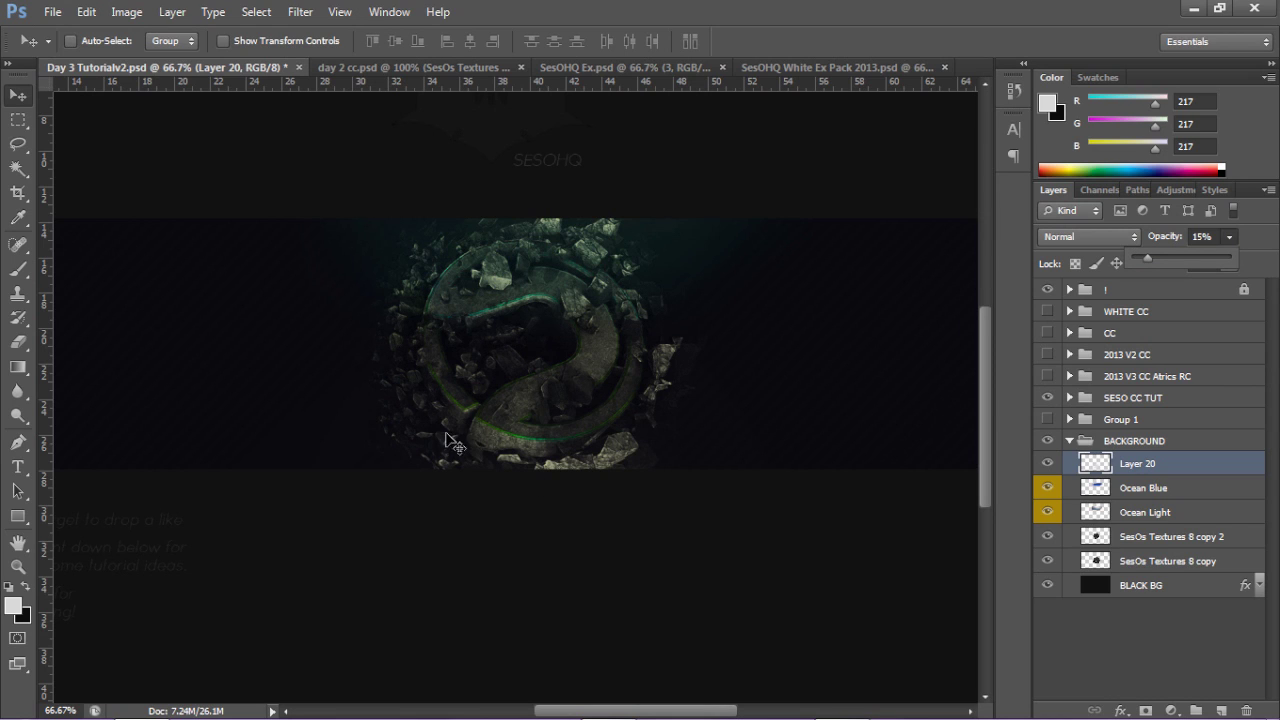
Try trimming the lower light spot with the 233 px Eraser and undo back to before its layer was added
{"action": "key", "text": "e"}
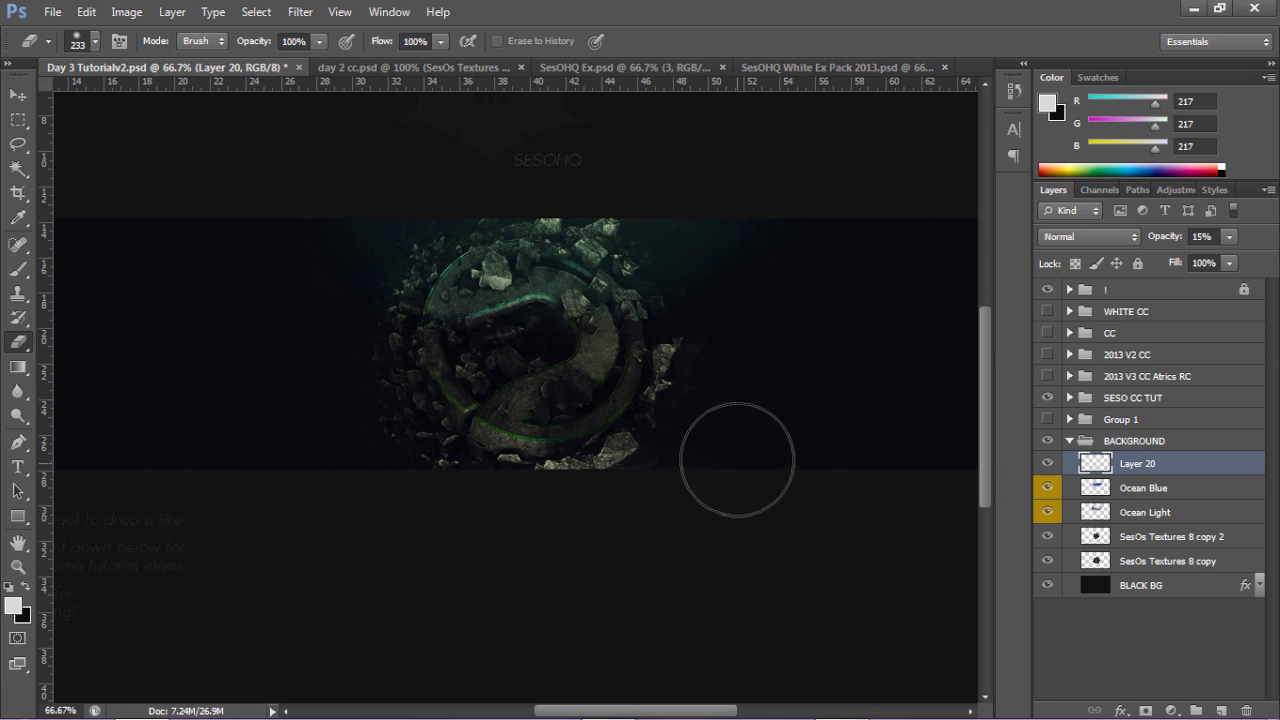
{"action": "left_click", "coordinate": [1229, 236]}
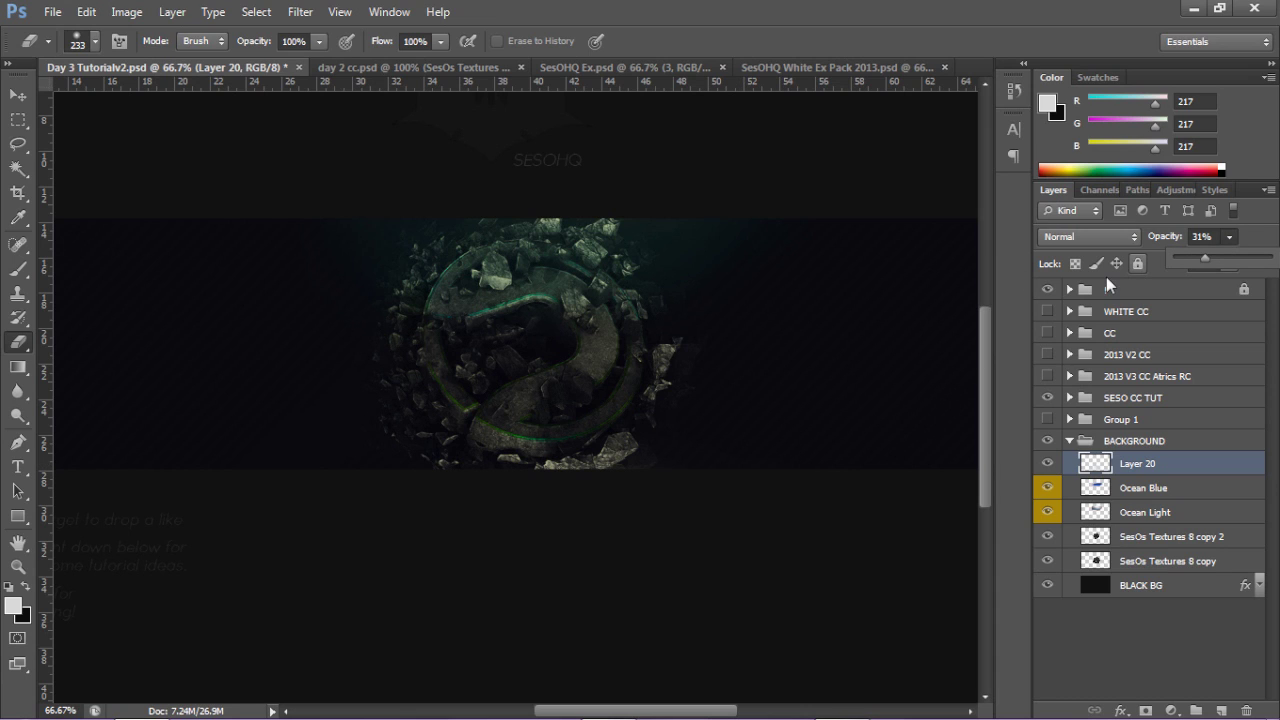
{"action": "key", "text": "Escape"}
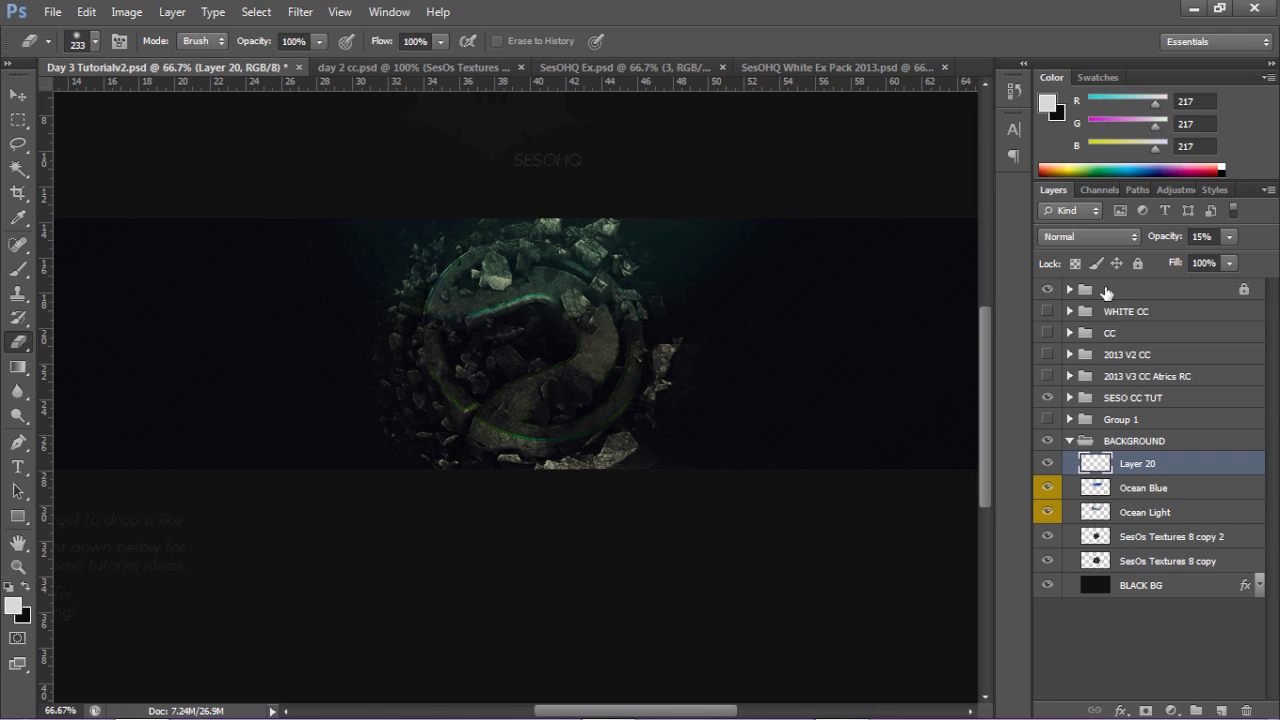
{"action": "left_click", "coordinate": [52, 12]}
{"action": "key", "text": "Escape"}
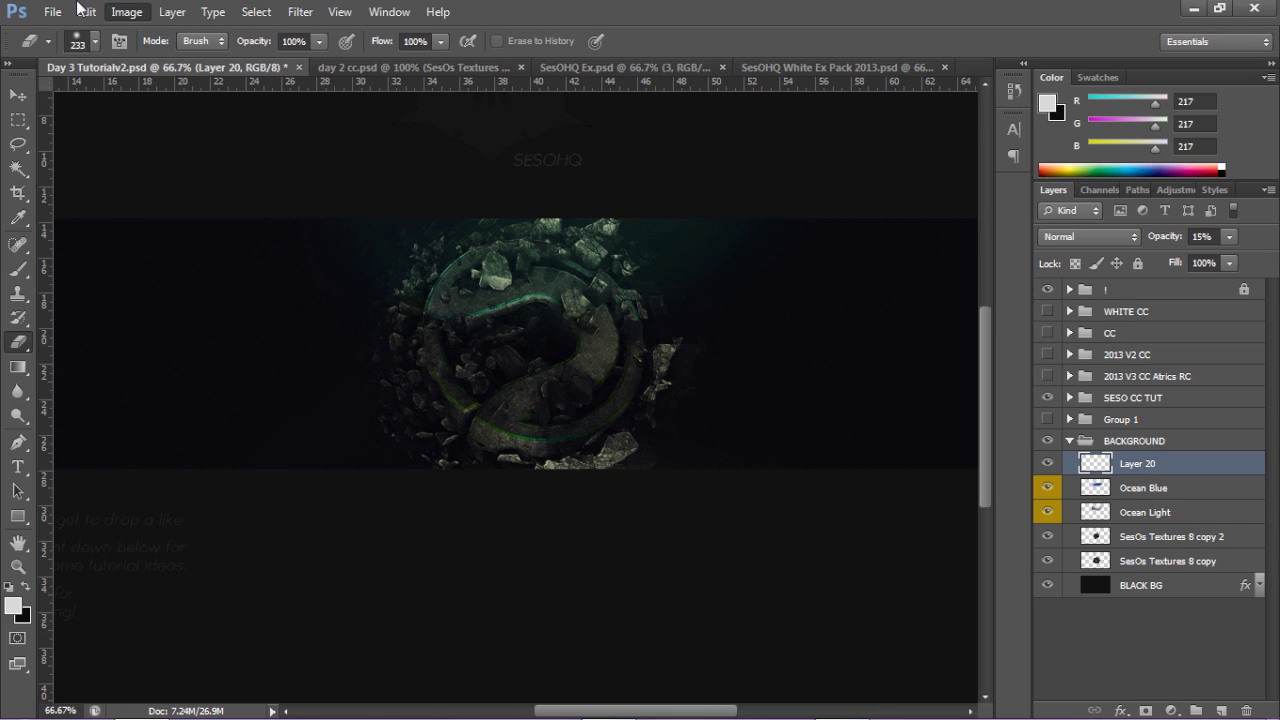
{"action": "key", "text": "e"}
{"action": "left_click", "coordinate": [753, 387]}
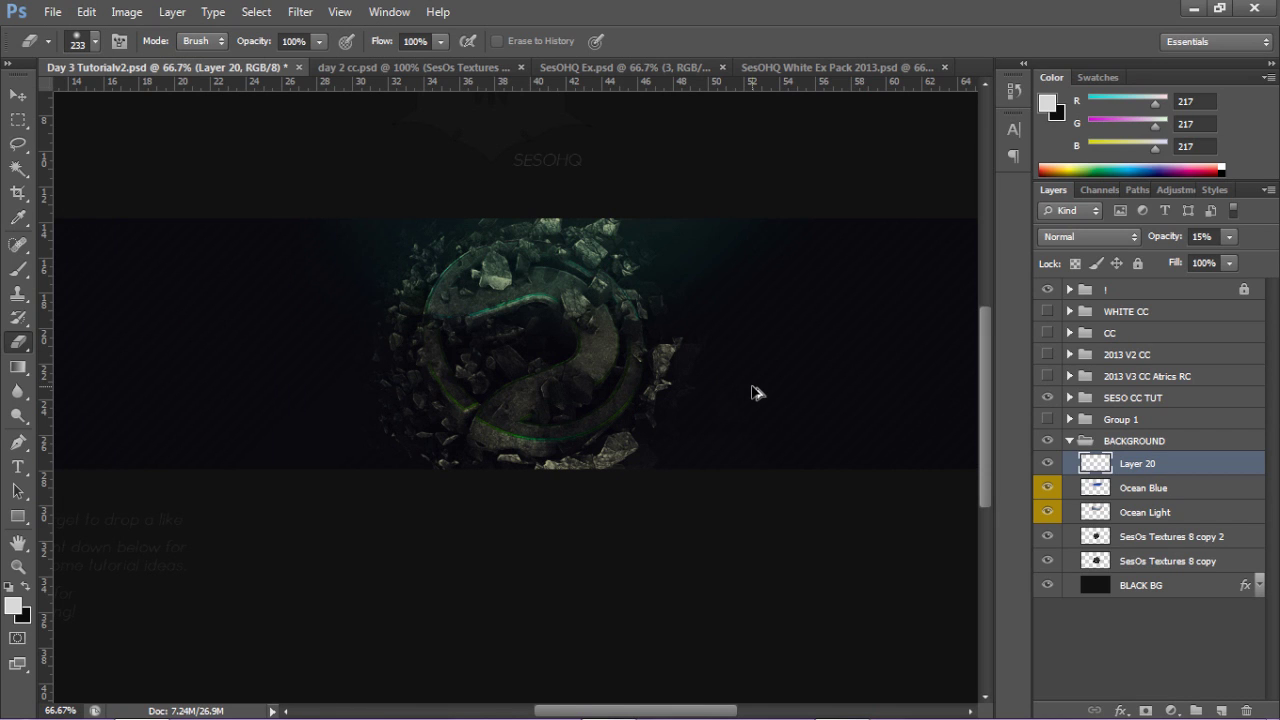
{"action": "key", "text": "ctrl+alt+z"}
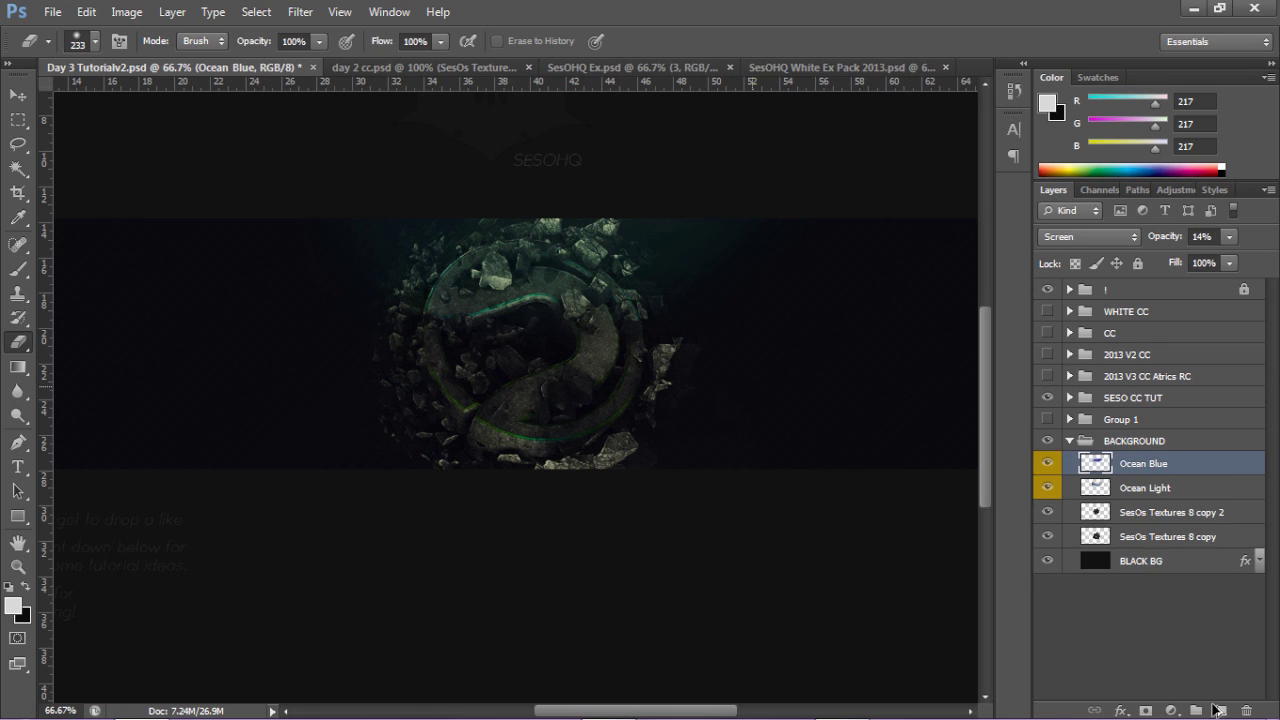
Paint a large soft light spot on a new layer at the emblem's lower edge, set it to 17% opacity and erase its outer sides
{"action": "key", "text": "b"}
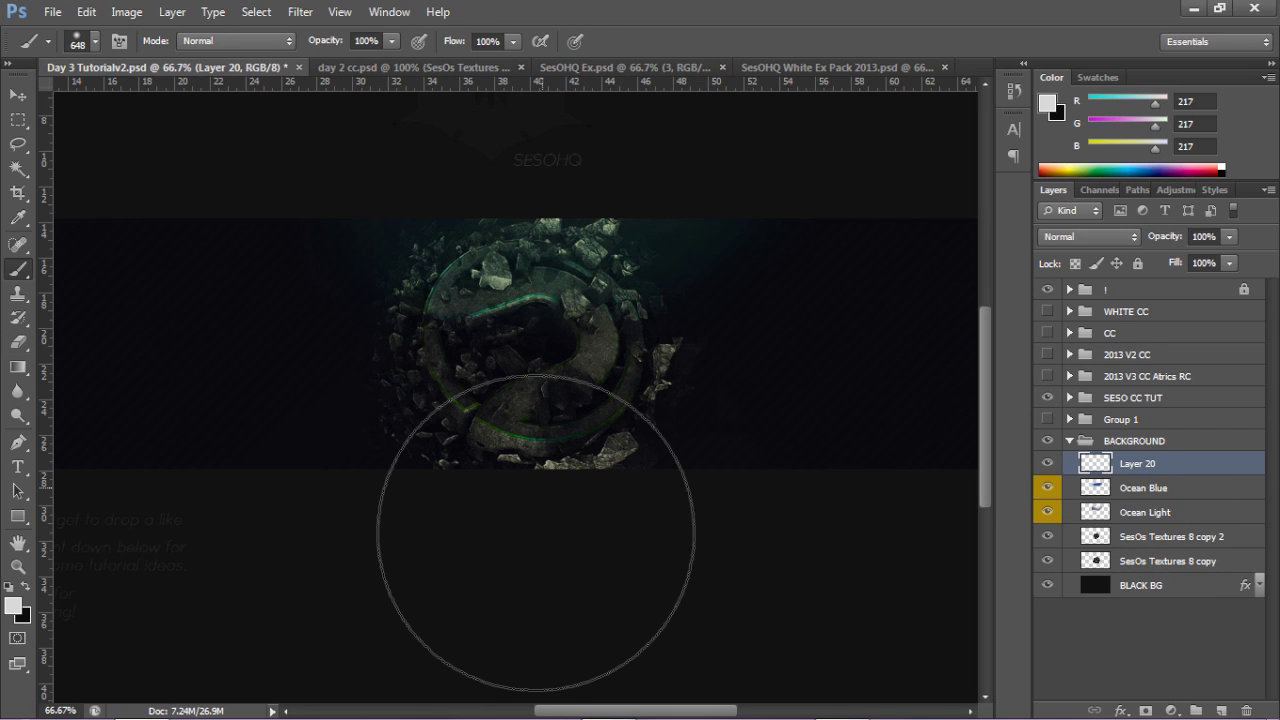
{"action": "mouse_move", "coordinate": [538, 533]}
{"action": "left_mouse_down"}
{"action": "mouse_move", "coordinate": [469, 491]}
{"action": "mouse_move", "coordinate": [429, 400]}
{"action": "mouse_move", "coordinate": [457, 429]}
{"action": "mouse_move", "coordinate": [600, 440]}
{"action": "left_mouse_up"}
{"action": "key", "text": "e"}
{"action": "left_click", "coordinate": [1228, 238]}
{"action": "left_click_drag", "start_coordinate": [1188, 257], "coordinate": [1119, 255]}
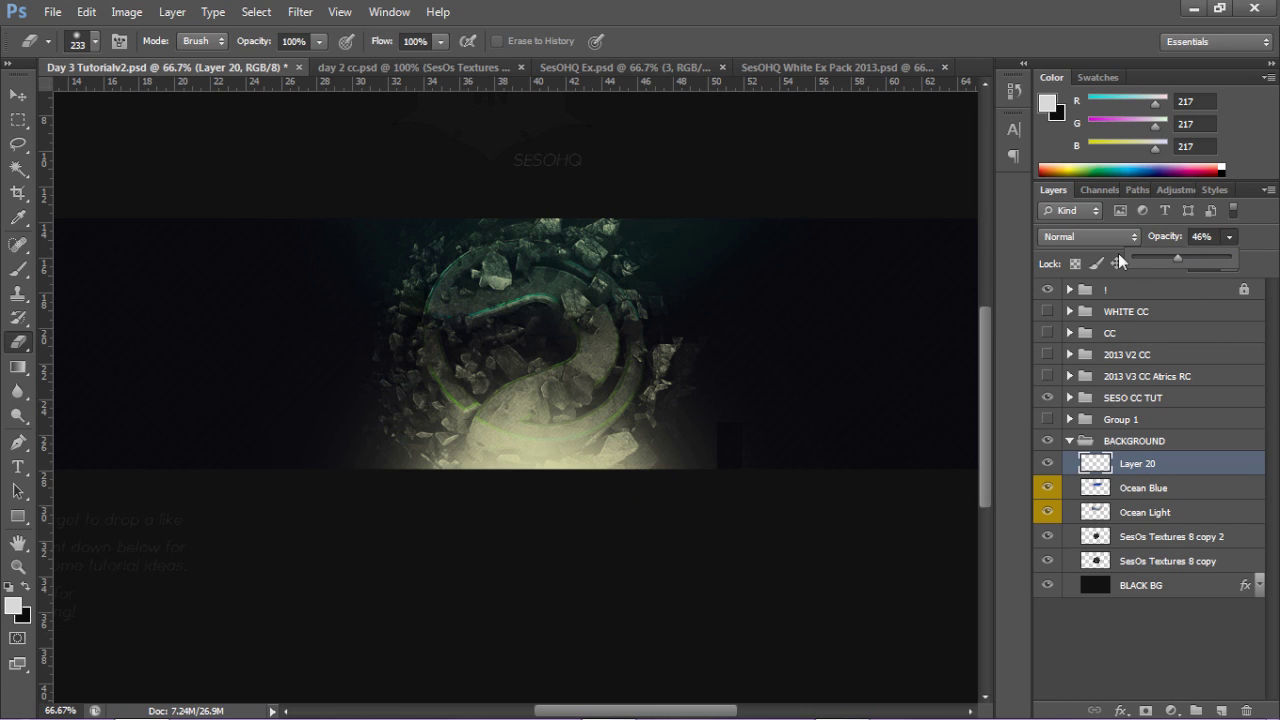
{"action": "left_click_drag", "start_coordinate": [1177, 258], "coordinate": [1149, 258]}
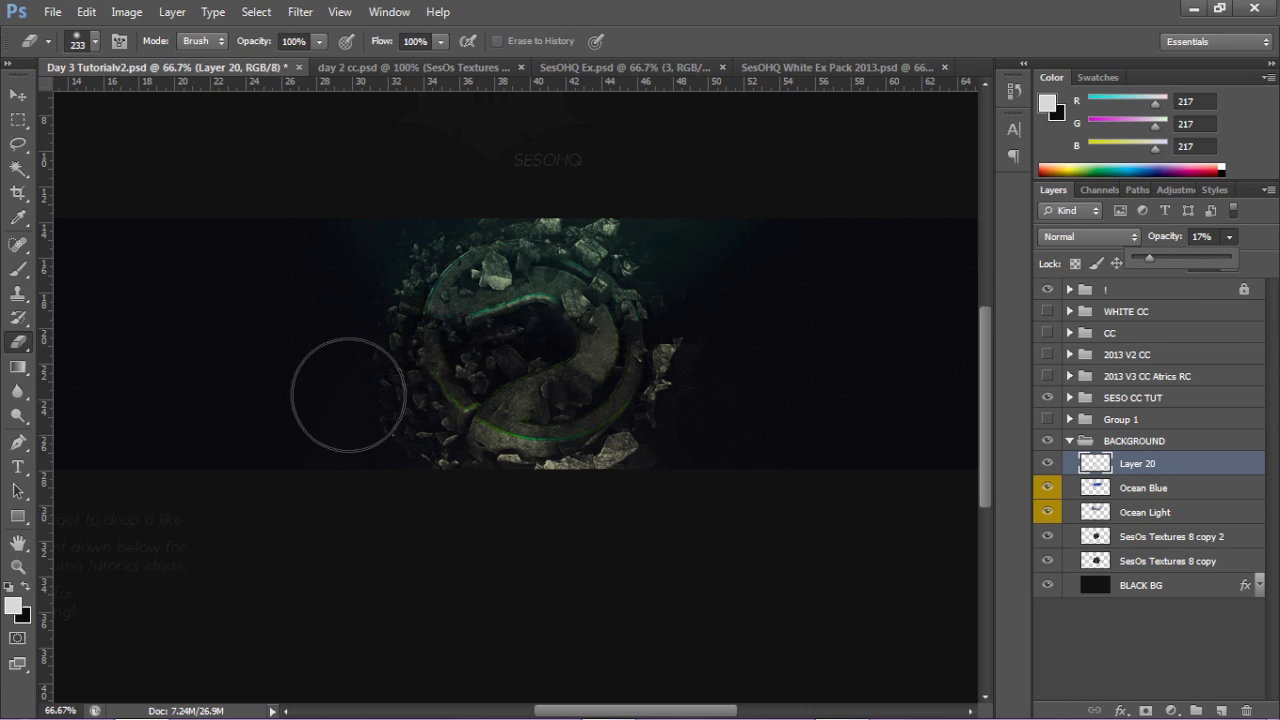
{"action": "left_click", "coordinate": [343, 411]}
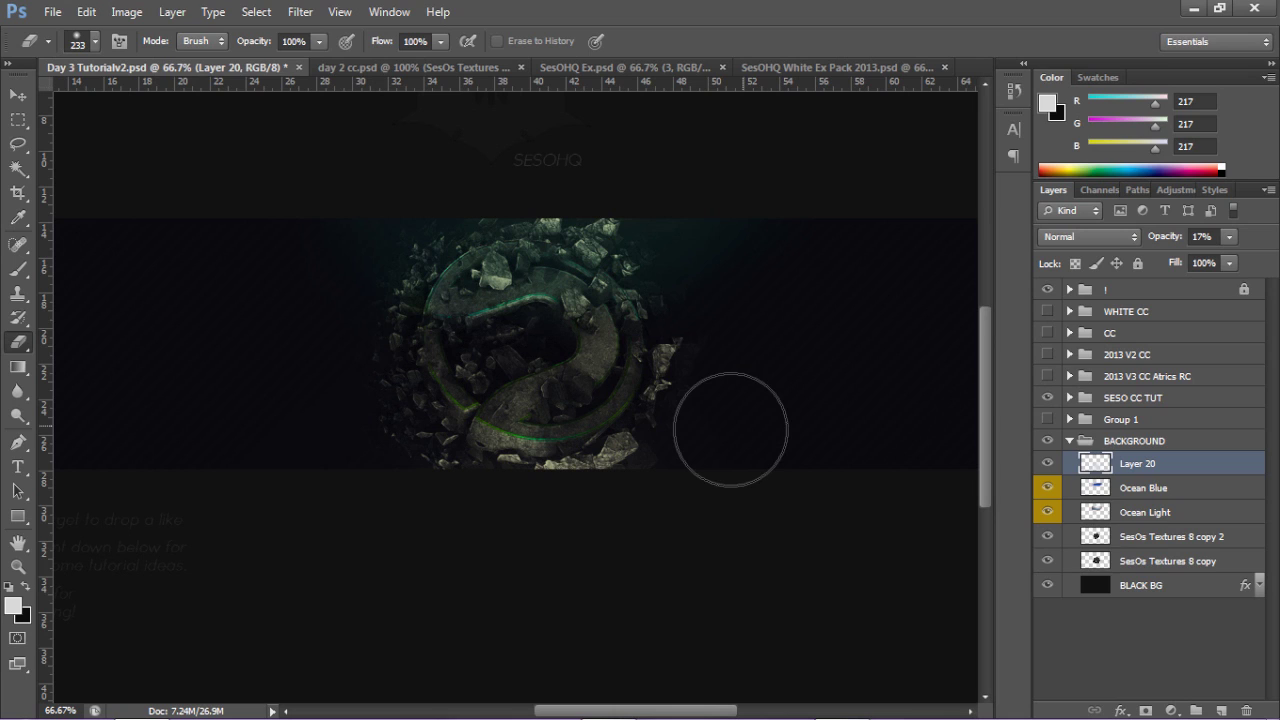
{"action": "key", "text": "v"}
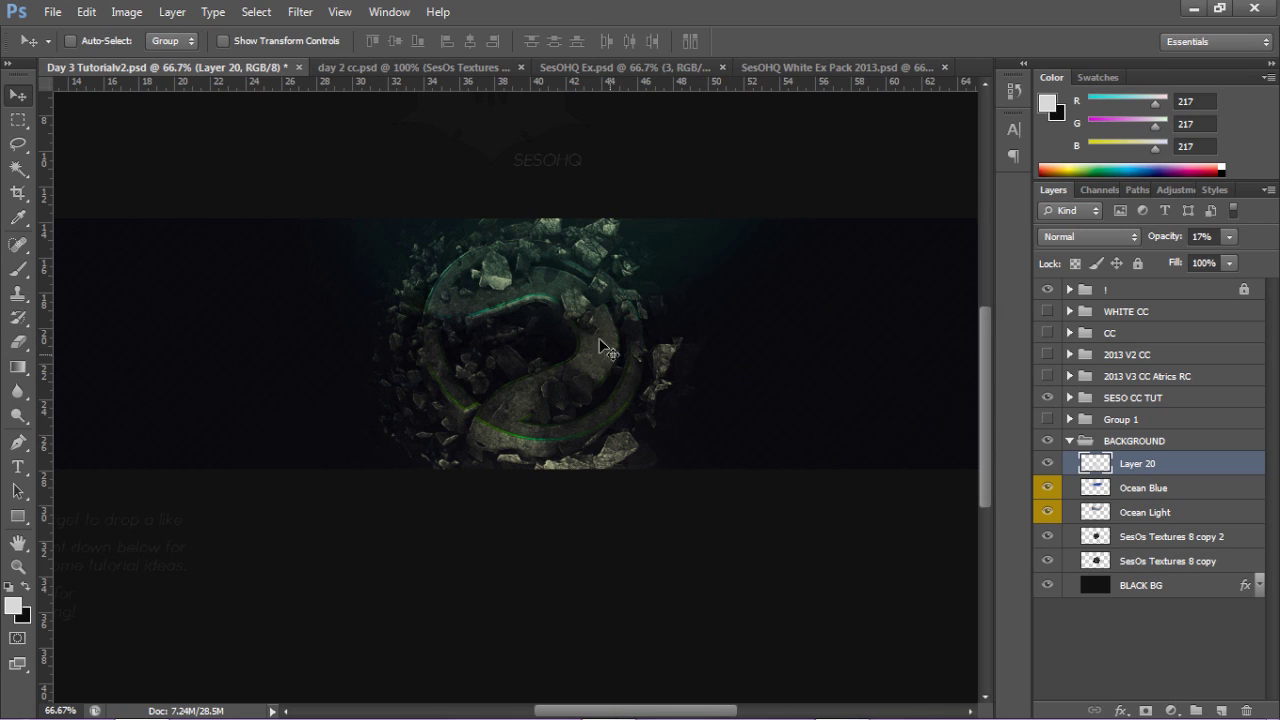
{"action": "key", "text": "alt+shift+s"}
Shift the Ocean Blue layer slightly left and lower its opacity to 7%
{"action": "left_click", "coordinate": [1192, 498]}
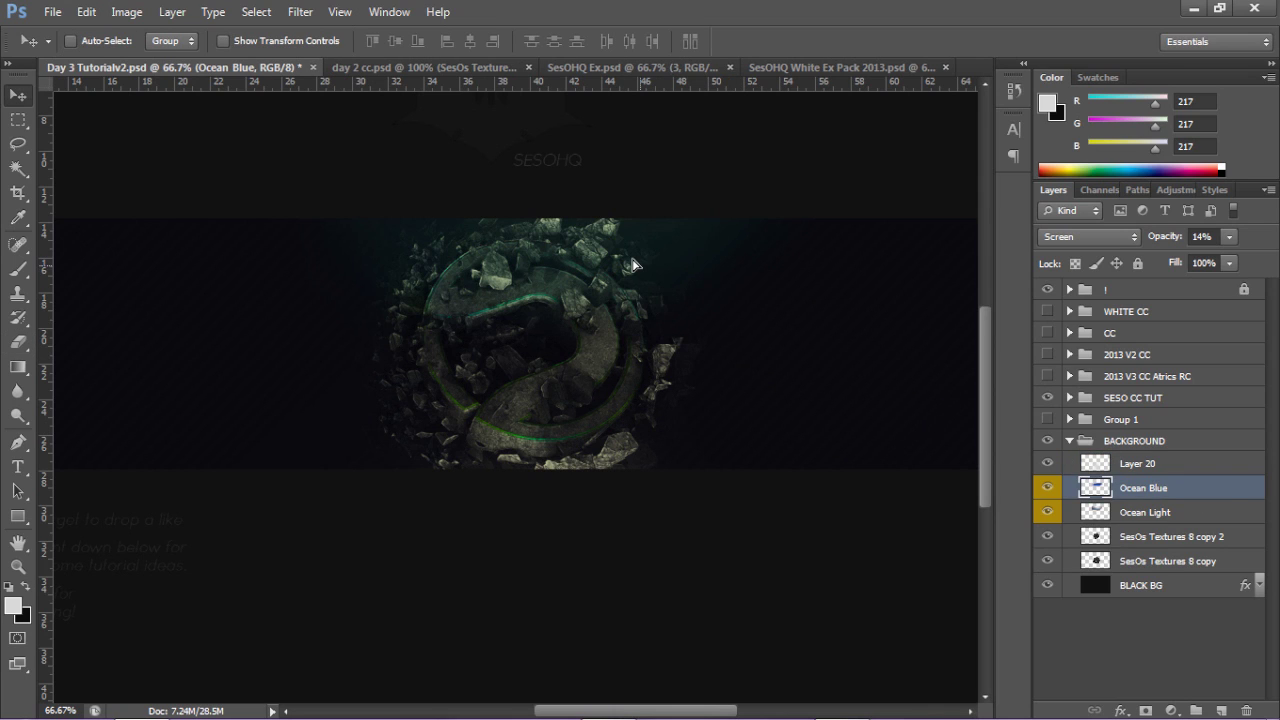
{"action": "left_click_drag", "start_coordinate": [632, 263], "coordinate": [628, 262]}
{"action": "key", "text": "e"}
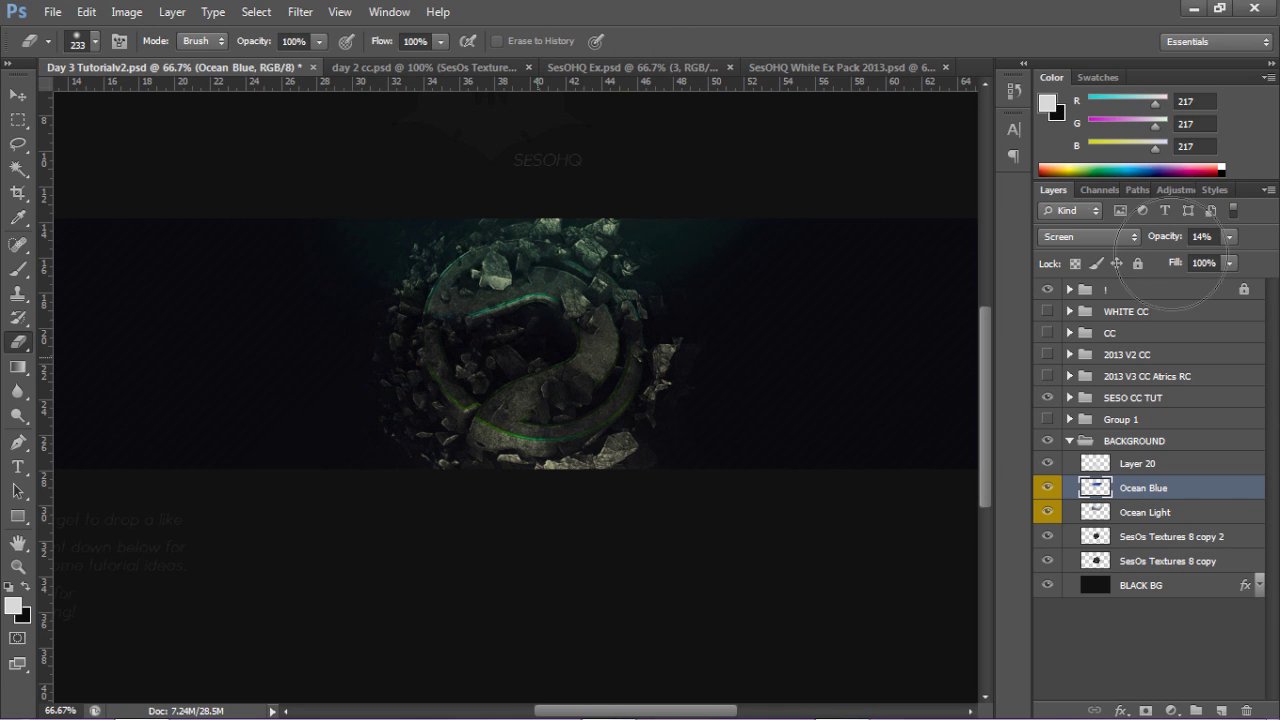
{"action": "left_click", "coordinate": [1229, 236]}
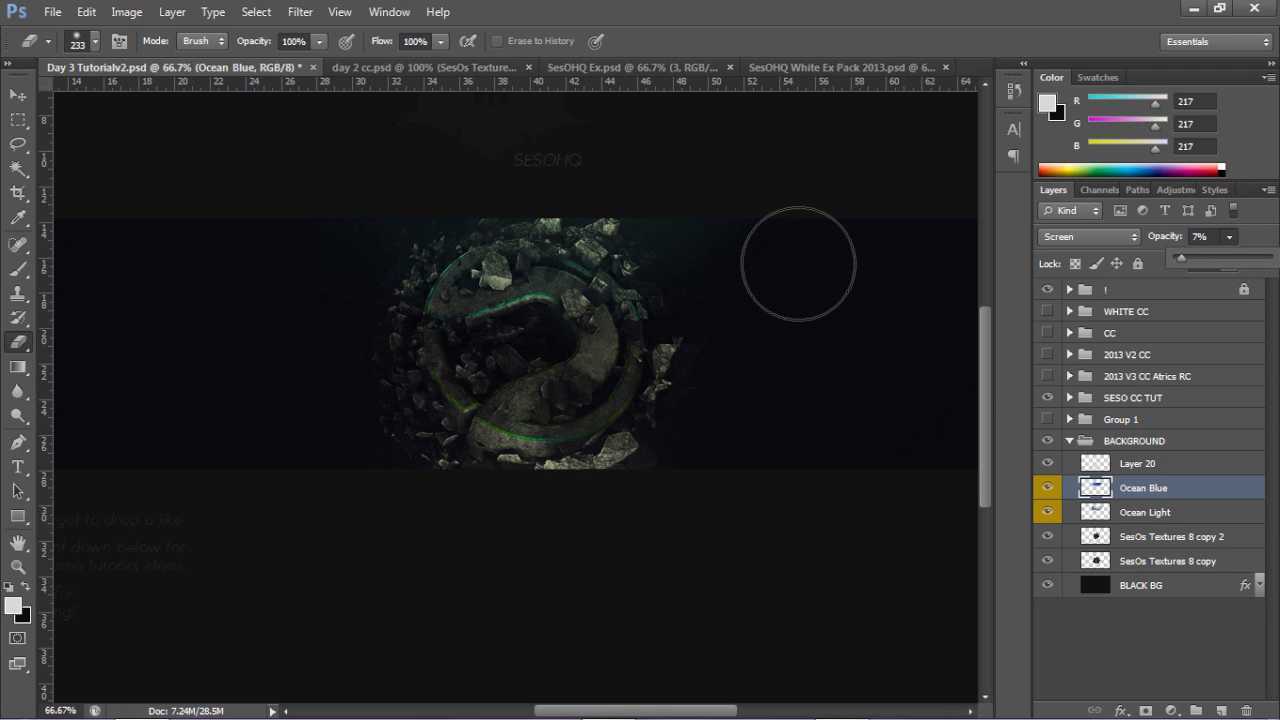
{"action": "key", "text": "v"}
{"action": "mouse_move", "coordinate": [1276, 349]}
{"action": "left_click", "coordinate": [1226, 349]}
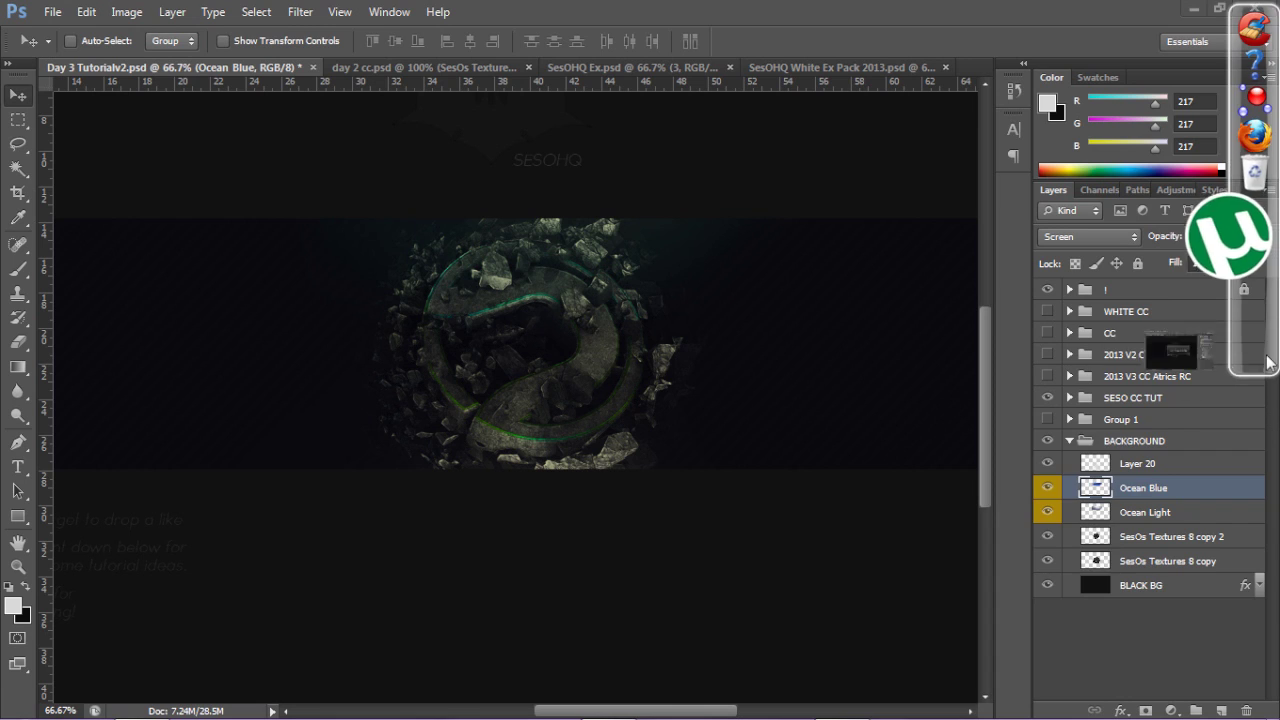
Select BLACK BG as the insertion level, switch to SesOHQ Ex.psd, hide flare 3 and collapse the Flares group
{"action": "left_click", "coordinate": [1240, 598]}
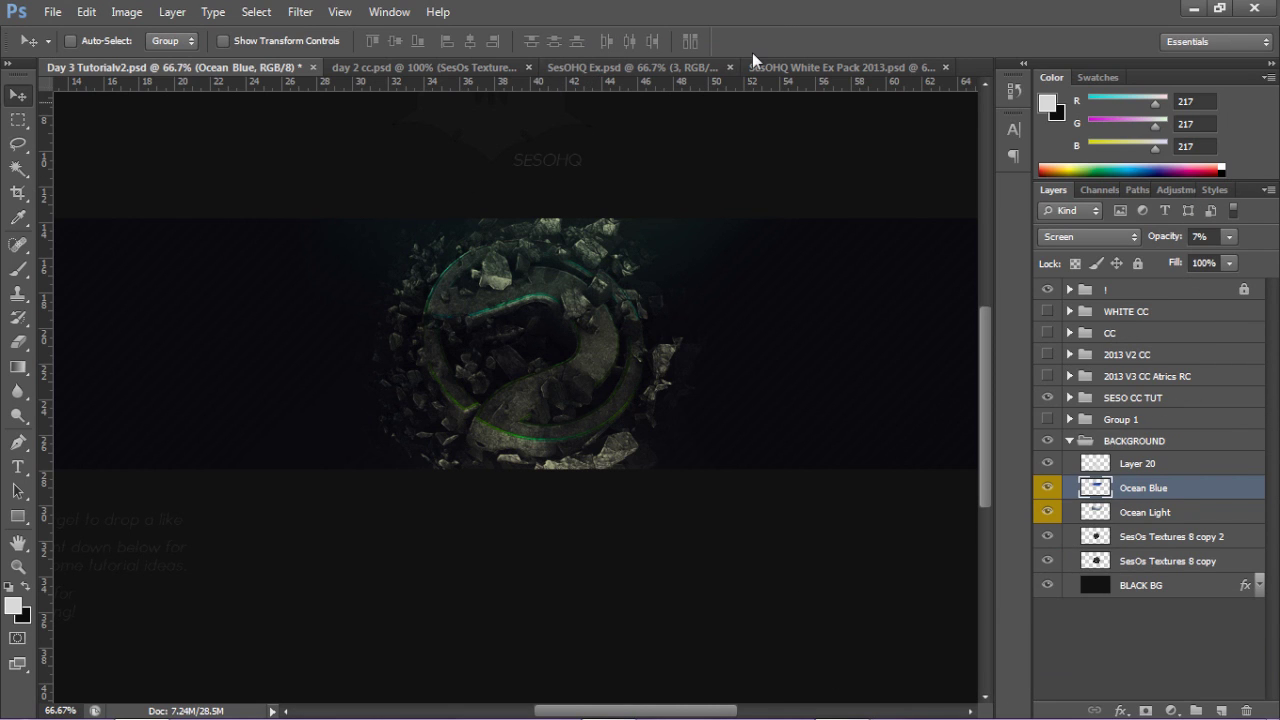
{"action": "left_click", "coordinate": [1138, 587]}
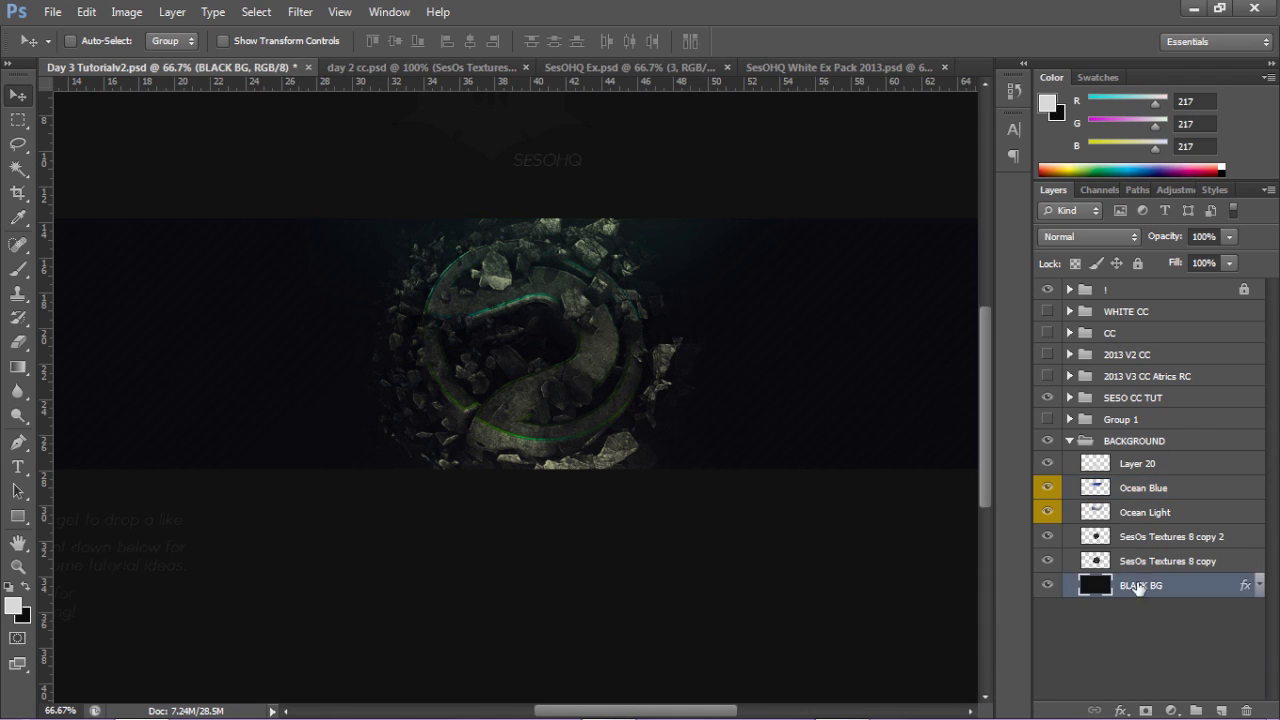
{"action": "left_click", "coordinate": [590, 68]}
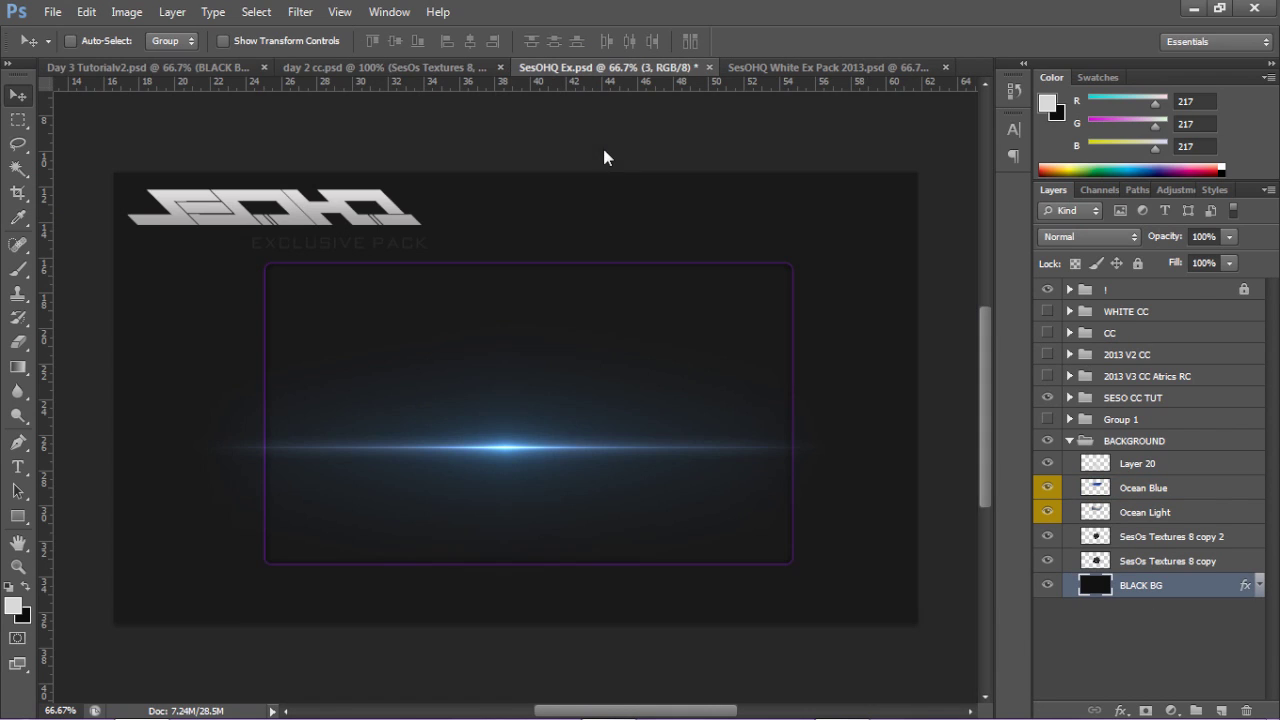
{"action": "left_click", "coordinate": [1047, 468]}
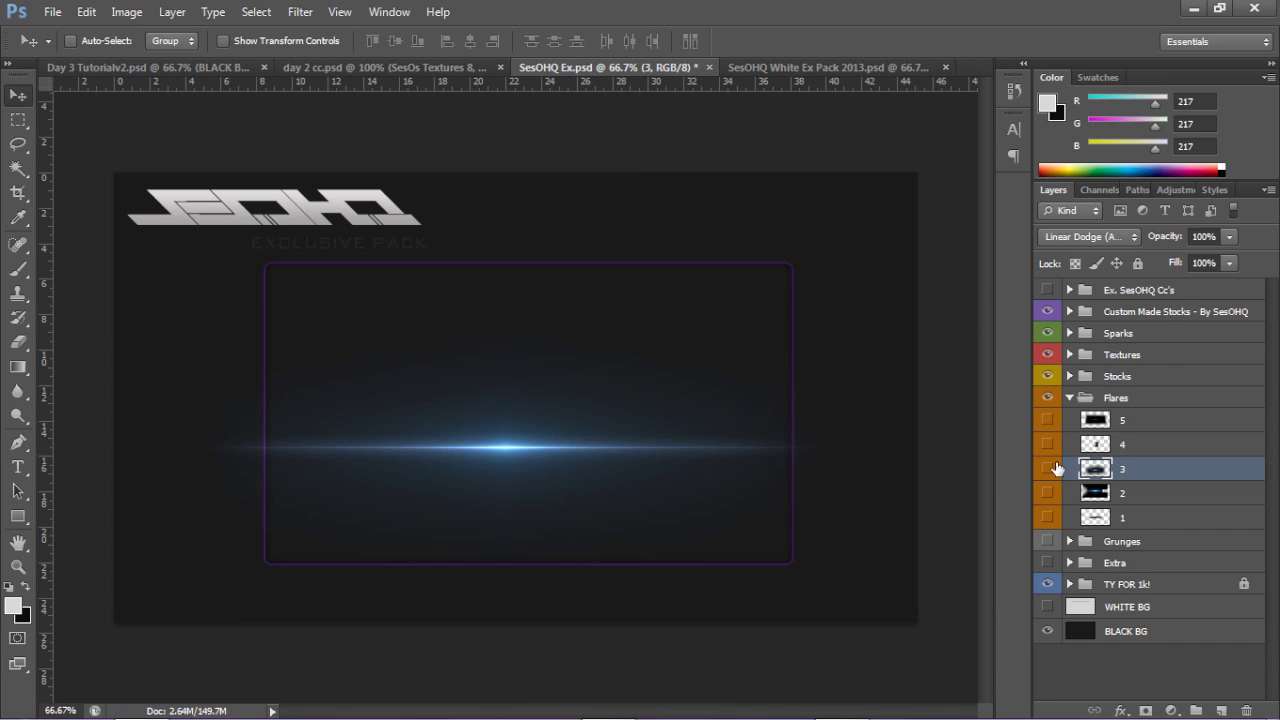
{"action": "left_click", "coordinate": [1068, 398]}
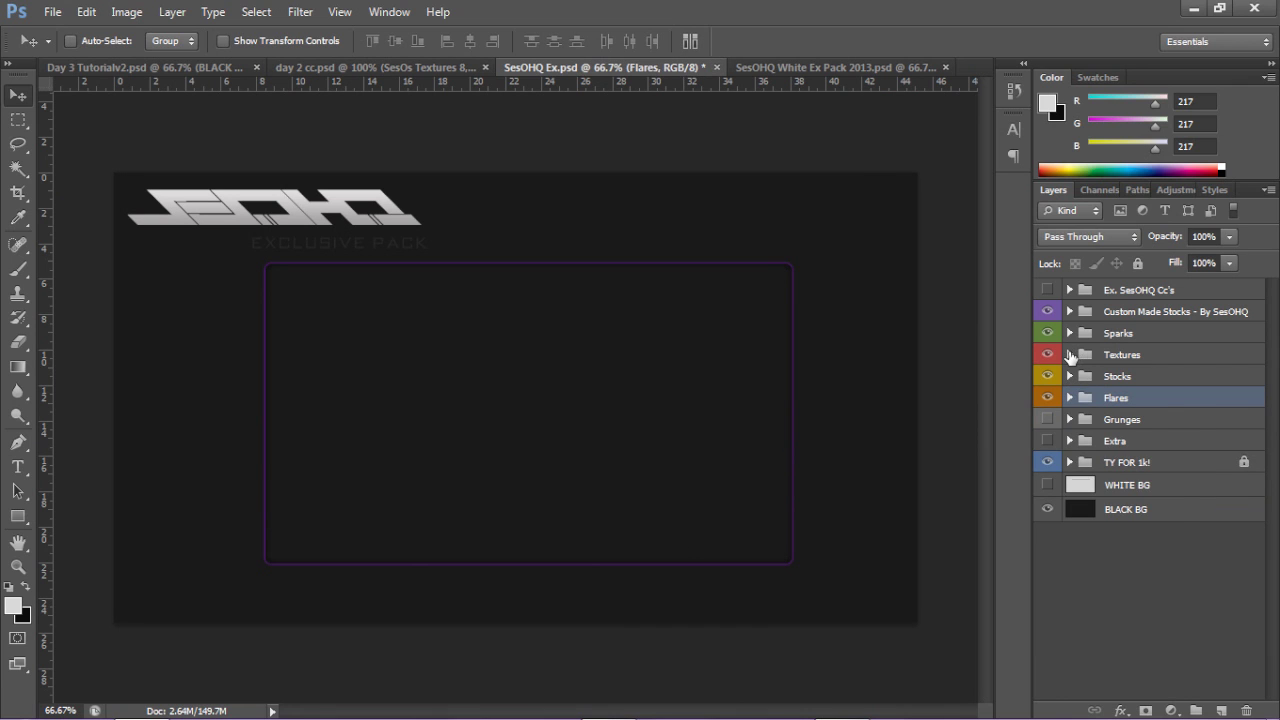
Show SesOs Textures 11 from the Textures group and copy it into the Day 3 banner directly above BLACK BG
{"action": "left_click", "coordinate": [1068, 360]}
{"action": "left_click", "coordinate": [1047, 450]}
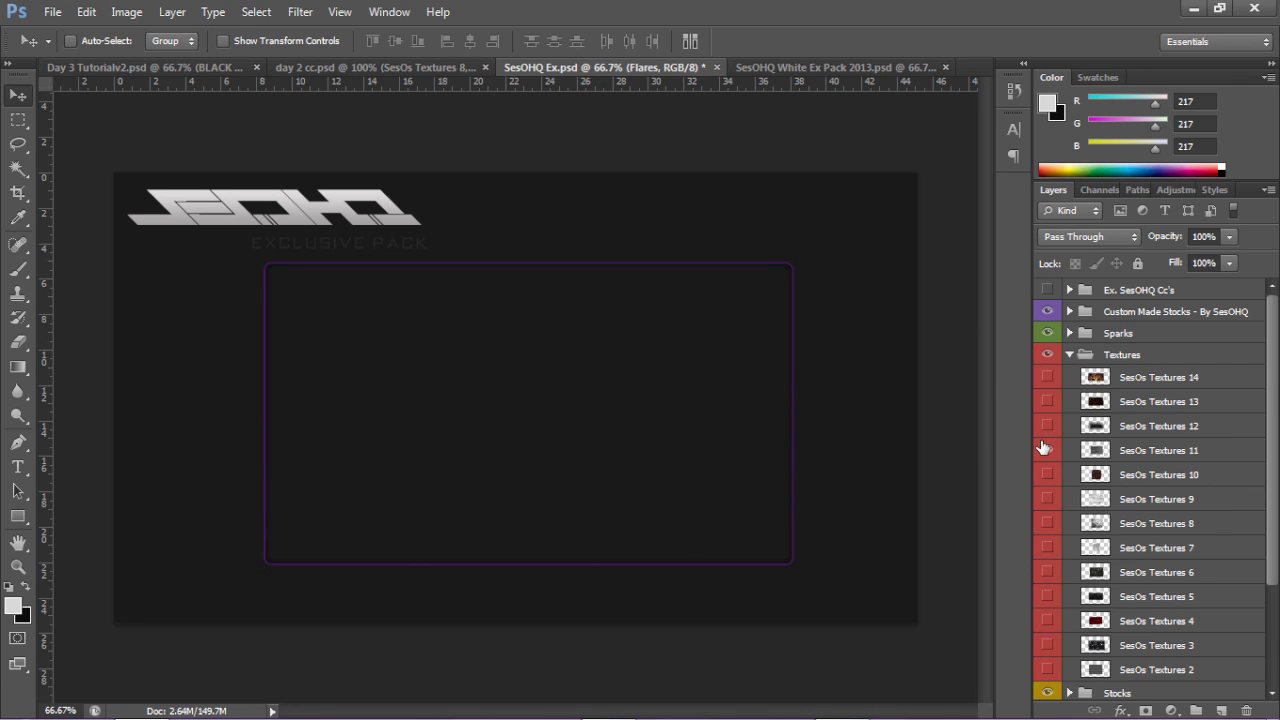
{"action": "left_click", "coordinate": [1076, 451]}
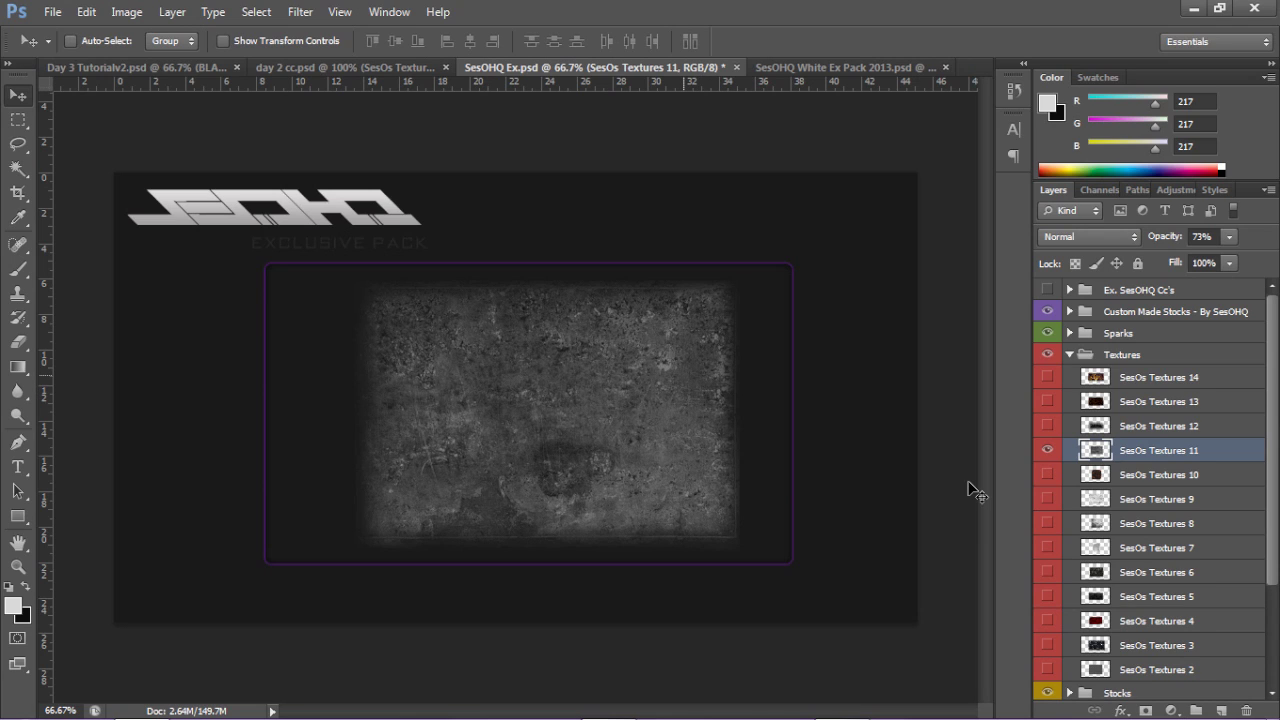
{"action": "left_click_drag", "start_coordinate": [580, 403], "coordinate": [592, 306]}
{"action": "left_click_drag", "start_coordinate": [553, 239], "coordinate": [478, 309]}
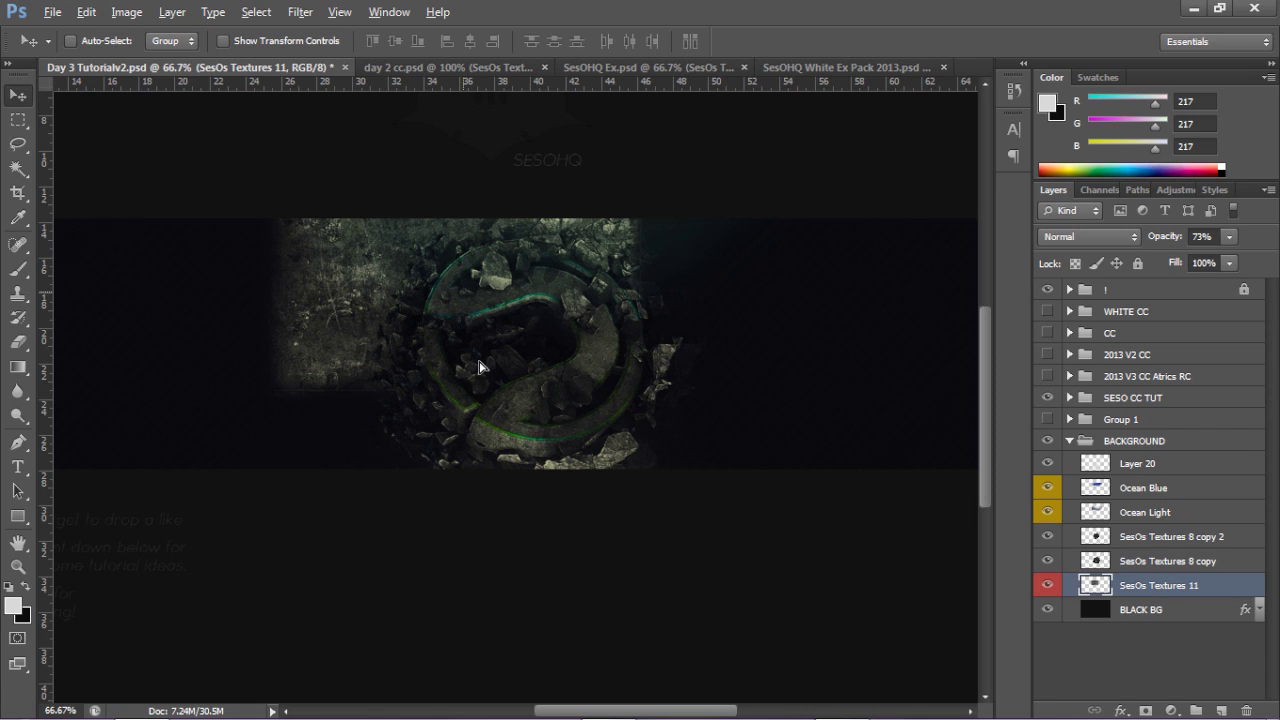
Duplicate SesOs Textures 11 across the banner behind the emblem and merge the copies into one layer
{"action": "left_click_drag", "start_coordinate": [481, 383], "coordinate": [686, 352]}
{"action": "left_click", "coordinate": [1178, 658], "text": "shift"}
{"action": "key", "text": "ctrl+e"}
Lower the opacity of the merged SesOs Textures 11 layer to 11%
{"action": "left_click", "coordinate": [1229, 237]}
{"action": "left_click_drag", "start_coordinate": [1223, 243], "coordinate": [1172, 258]}
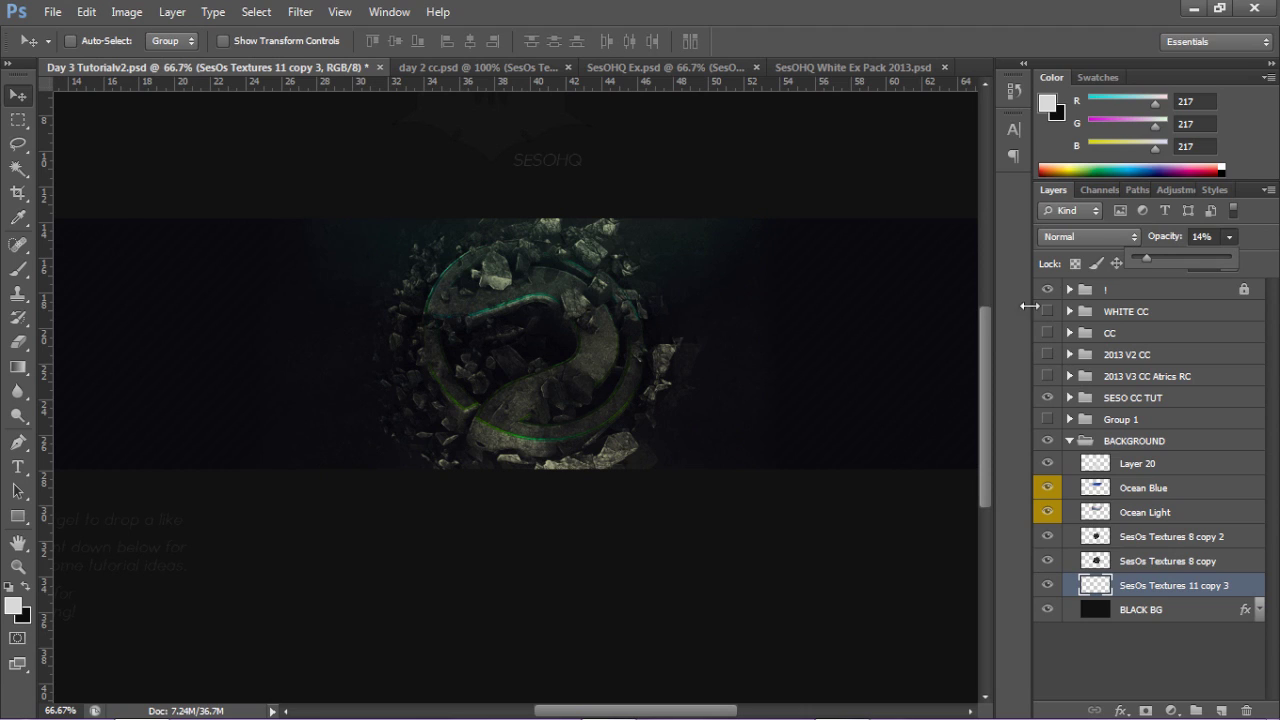
{"action": "left_click_drag", "start_coordinate": [1144, 260], "coordinate": [1141, 260]}
{"action": "key", "text": "e"}
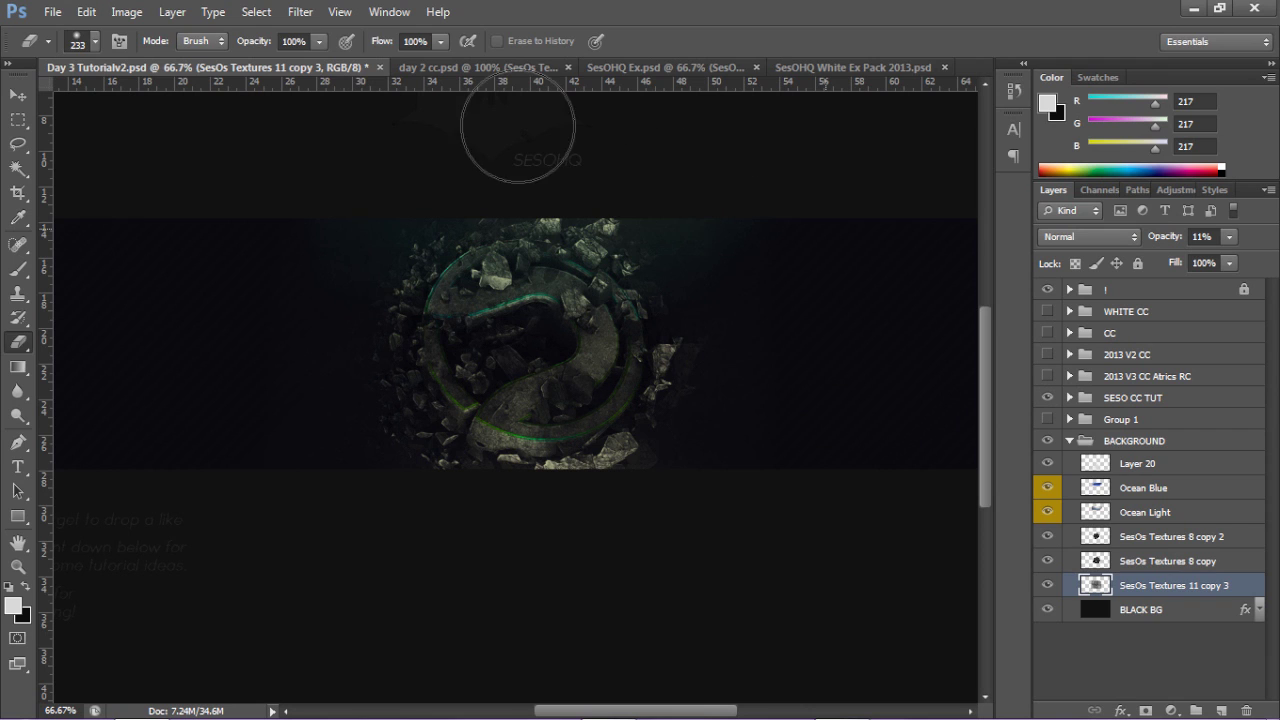
{"action": "key", "text": "v"}
In SesOHQ Ex.psd, show SesOs Textures 8 and copy it into the Day 3 banner above the merged Textures 11 layer
{"action": "left_click", "coordinate": [658, 68]}
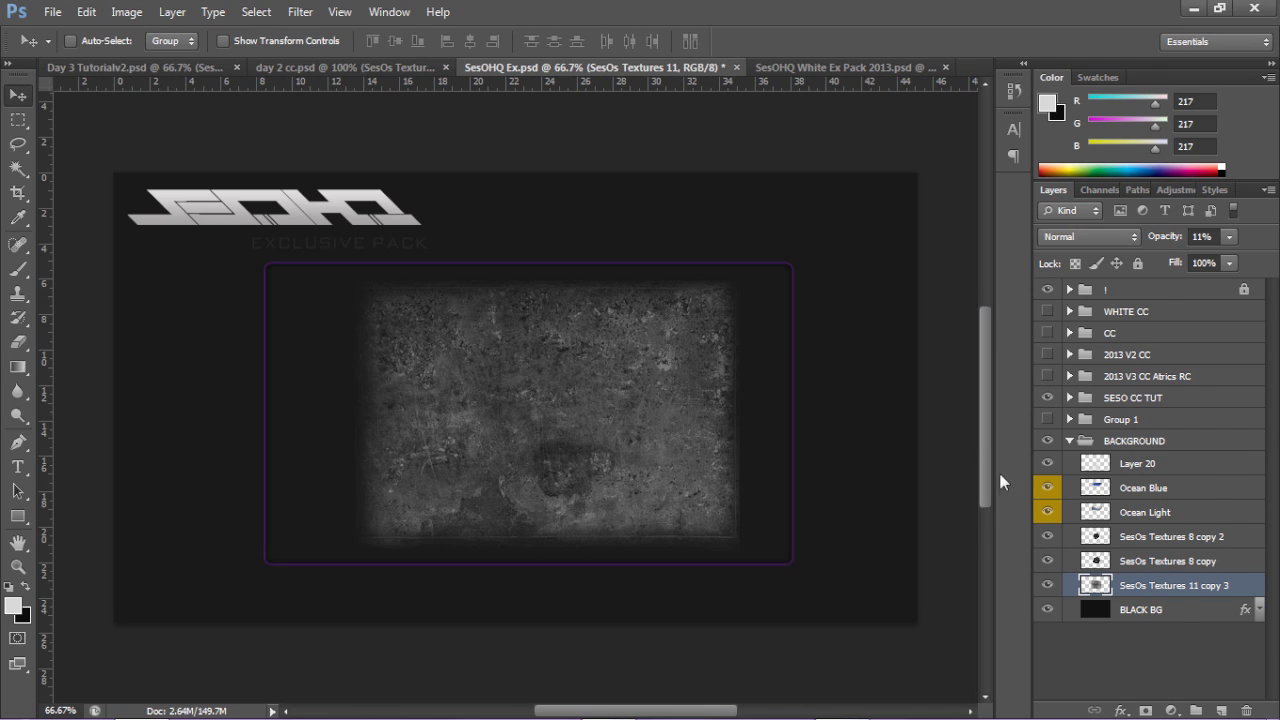
{"action": "left_click", "coordinate": [1047, 499]}
{"action": "left_click", "coordinate": [1050, 383]}
{"action": "left_click", "coordinate": [1047, 523]}
{"action": "left_click", "coordinate": [1175, 528]}
{"action": "left_click_drag", "start_coordinate": [623, 395], "coordinate": [490, 415]}
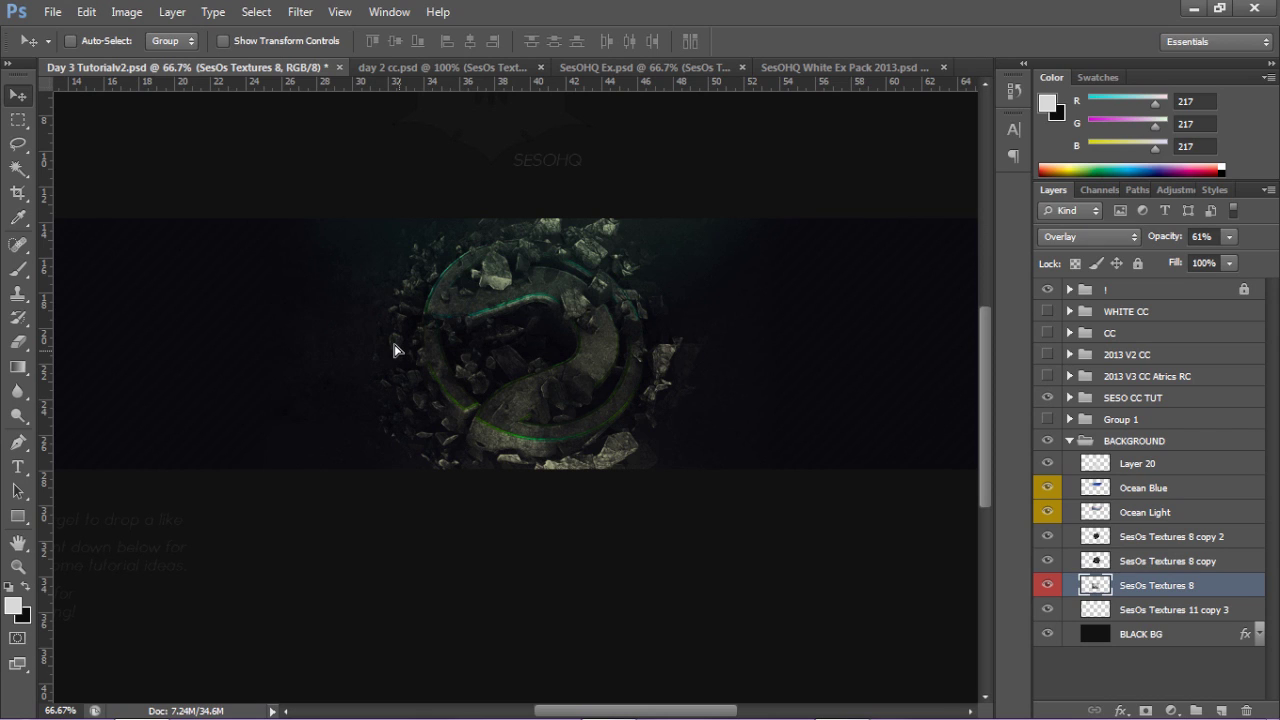
Place SesOs Textures 8 on the emblem's left, duplicate it to the right side and merge both copies
{"action": "left_click_drag", "start_coordinate": [394, 337], "coordinate": [397, 340]}
{"action": "left_click_drag", "start_coordinate": [510, 342], "coordinate": [1157, 572]}
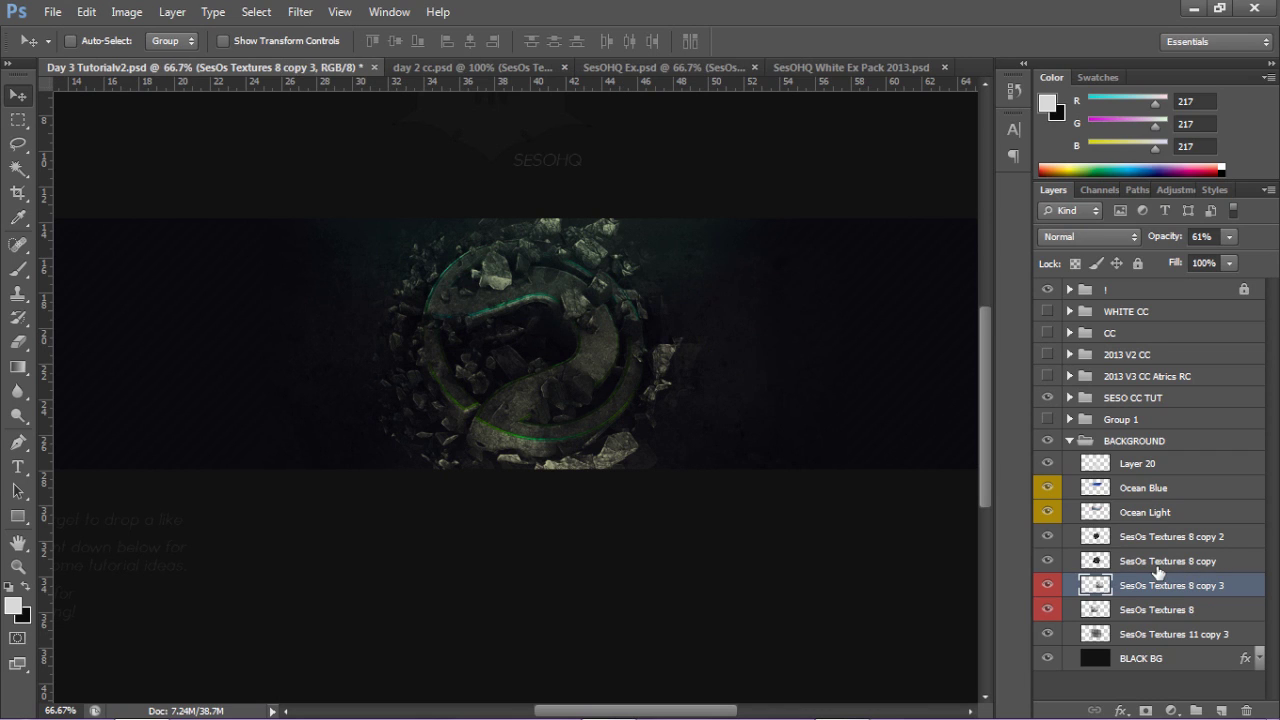
{"action": "left_click", "coordinate": [1157, 572], "text": "shift"}
{"action": "left_click", "coordinate": [1160, 566]}
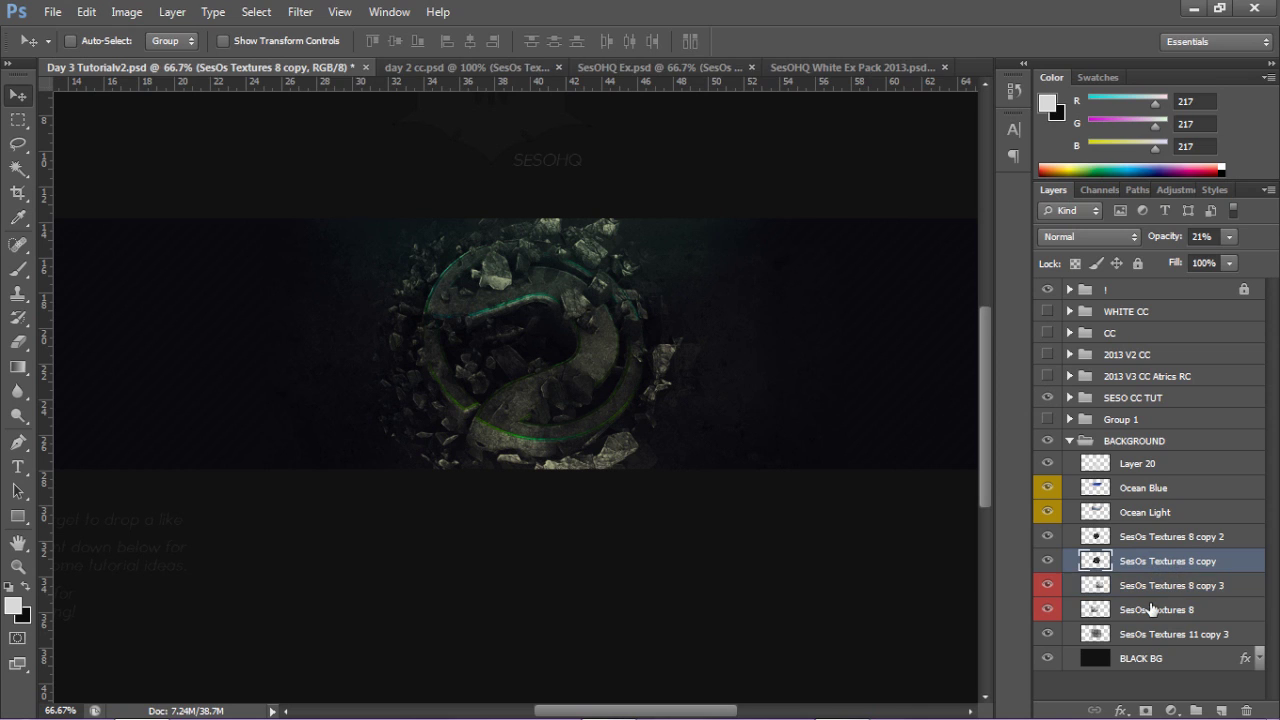
{"action": "left_click", "coordinate": [1152, 608]}
{"action": "left_click", "coordinate": [1152, 586], "text": "shift"}
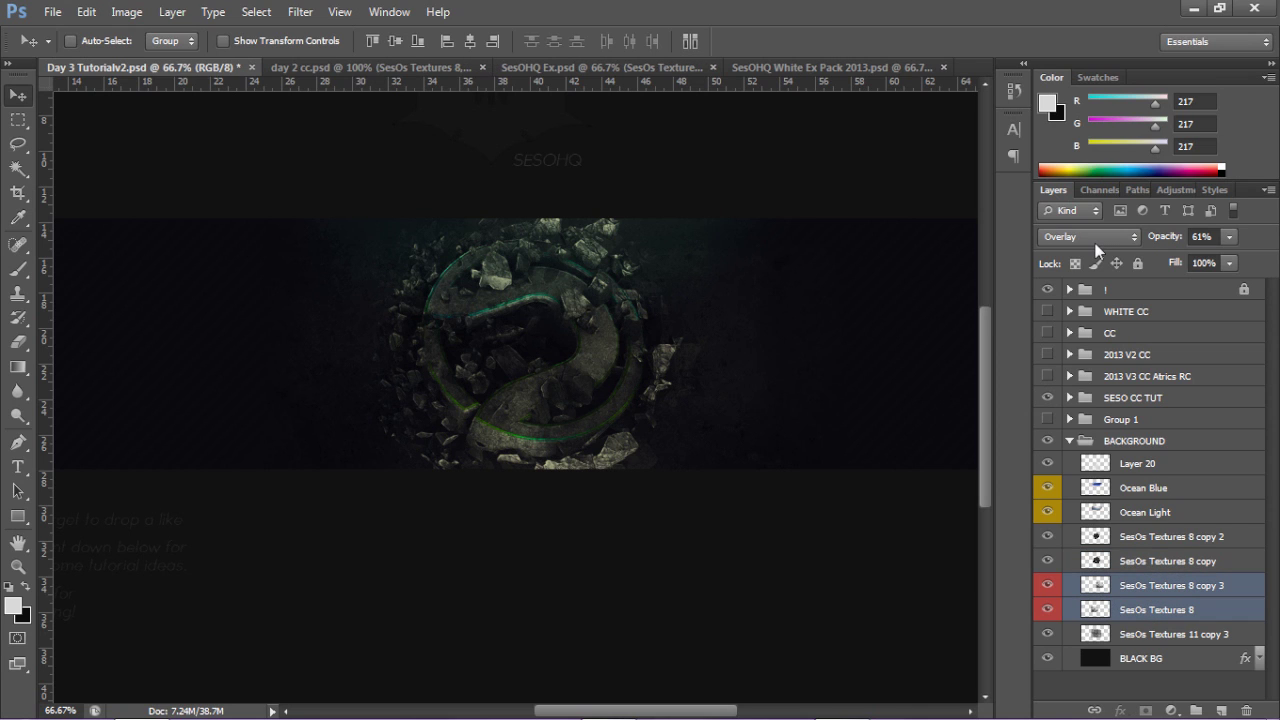
{"action": "key", "text": "ctrl+e"}
Set the merged SesOs Textures 8 layer to Overlay blending at 39% opacity
{"action": "left_click", "coordinate": [1095, 243]}
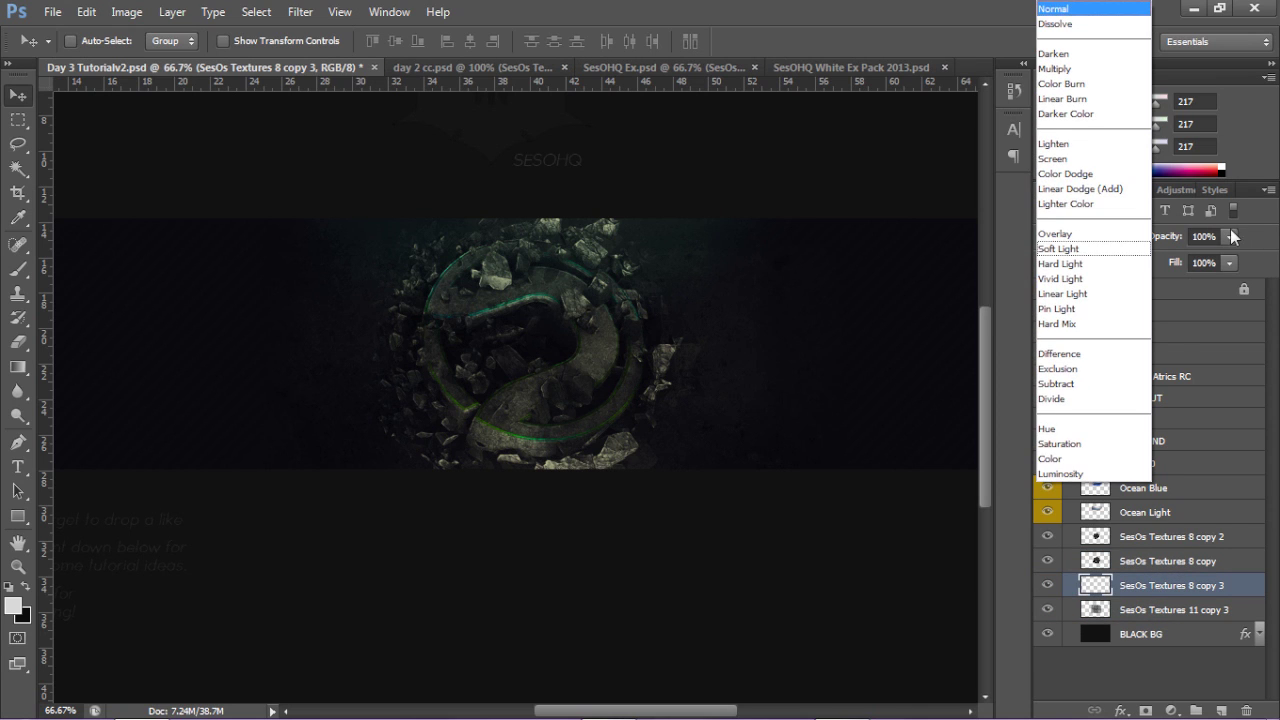
{"action": "left_click", "coordinate": [1231, 236]}
{"action": "left_click", "coordinate": [1071, 235]}
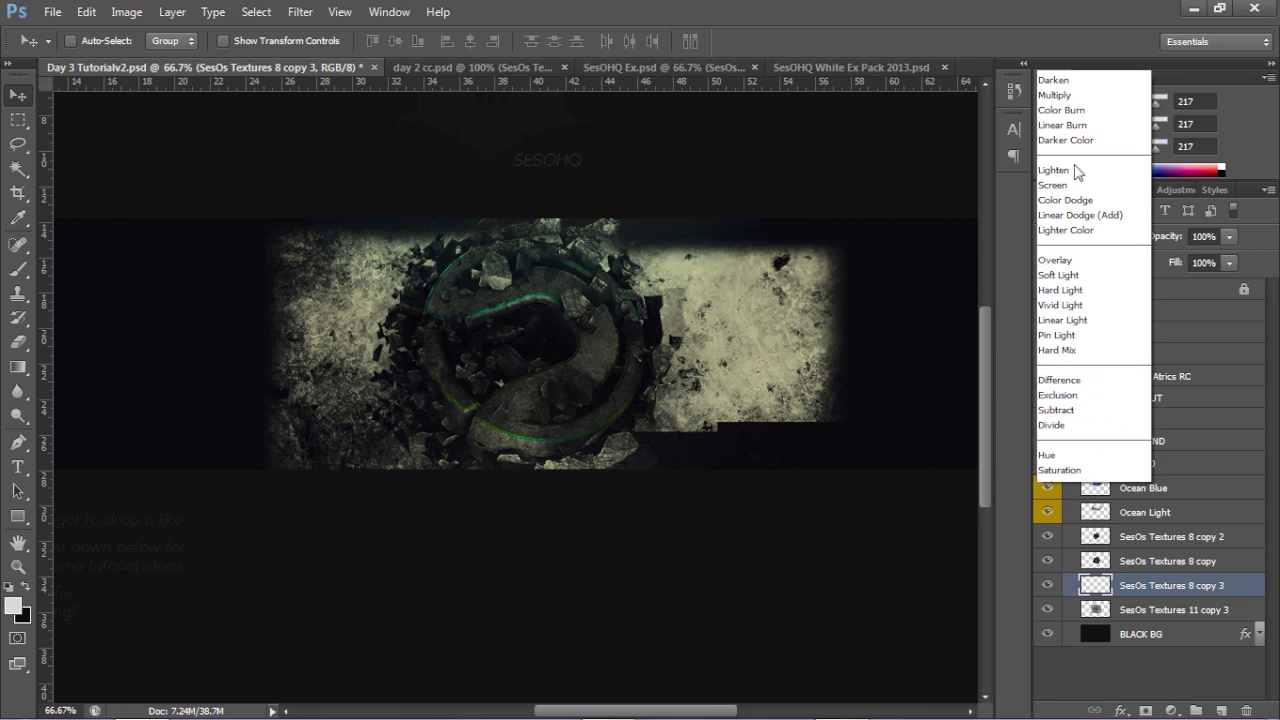
{"action": "left_click", "coordinate": [1063, 238]}
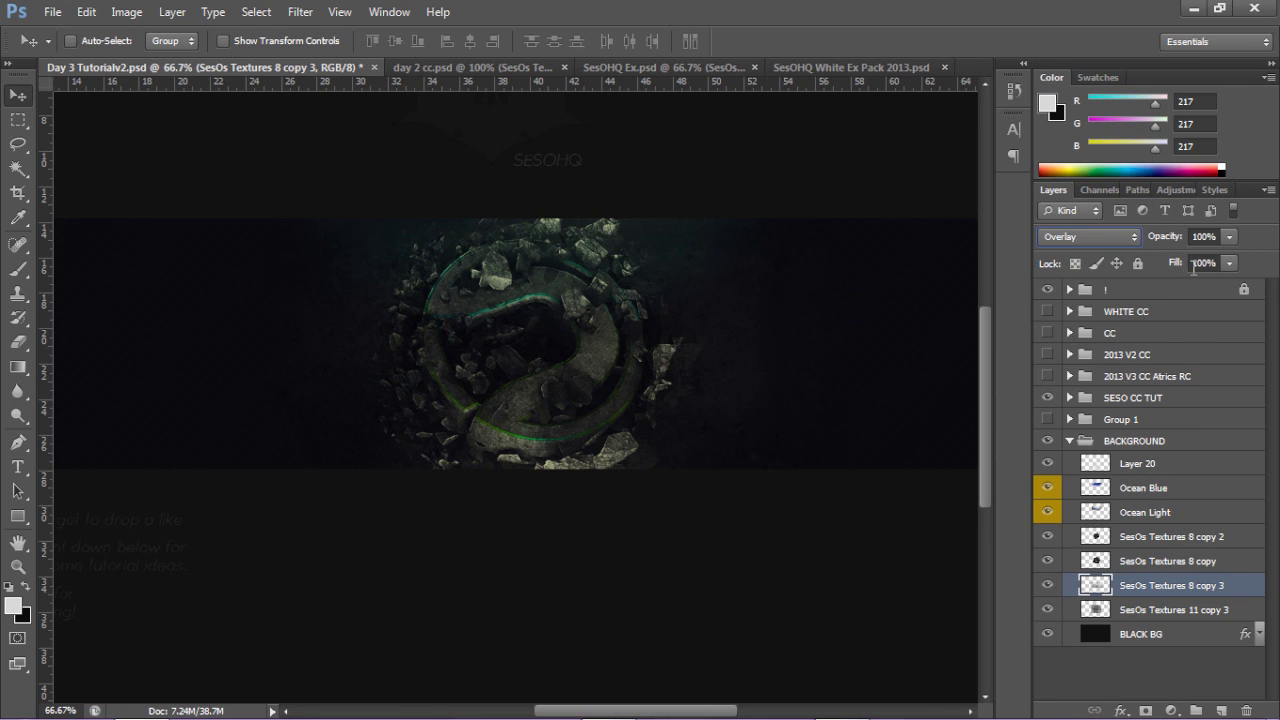
{"action": "left_click_drag", "start_coordinate": [1228, 238], "coordinate": [1149, 267]}
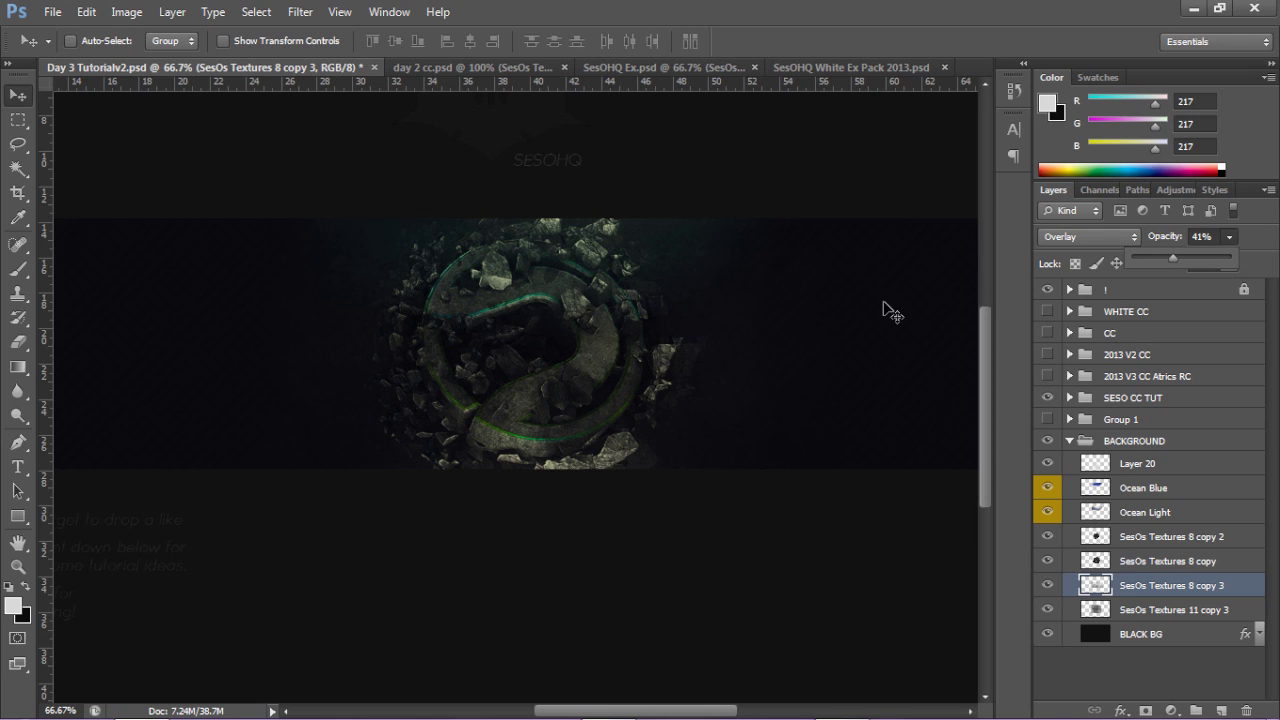
{"action": "key", "text": "Down"}
{"action": "key", "text": "Down"}
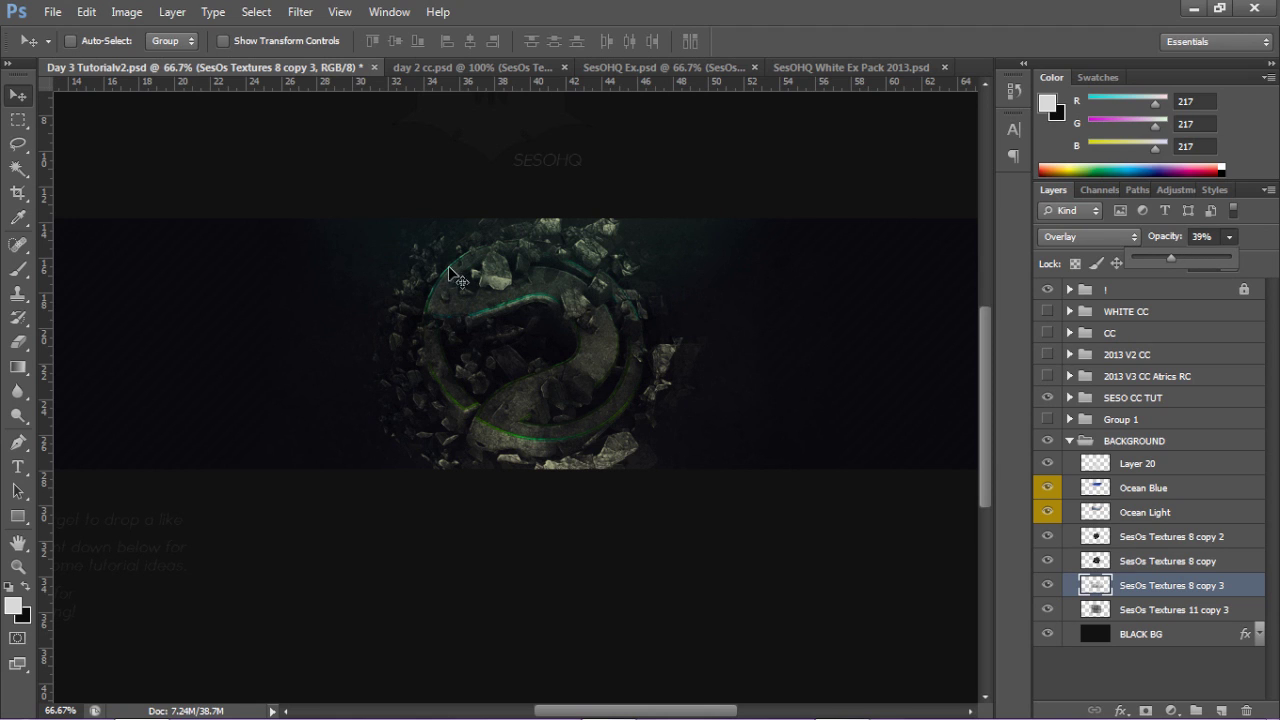
In SesOHQ Ex.psd, hide SesOs Textures 8, show SesOs Textures 7 and copy it into the Day 3 banner
{"action": "left_click", "coordinate": [634, 73]}
{"action": "left_click", "coordinate": [636, 70]}
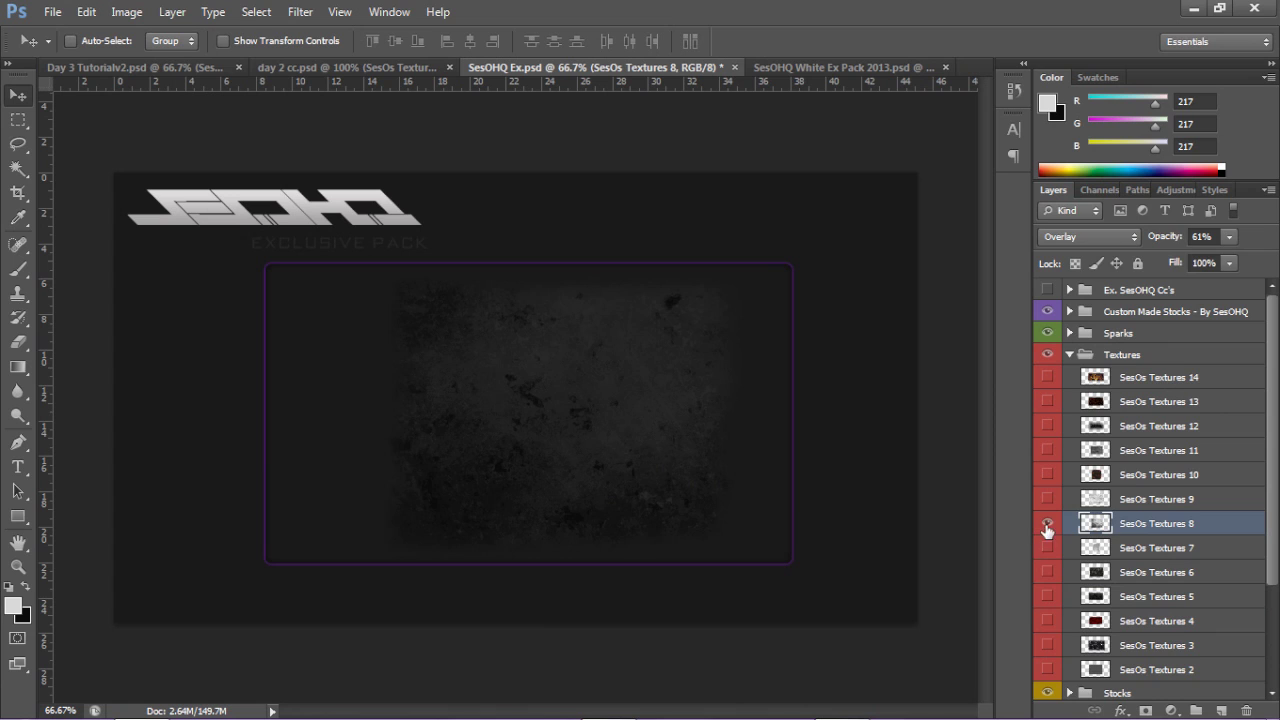
{"action": "left_click", "coordinate": [1047, 523]}
{"action": "left_click", "coordinate": [1047, 547]}
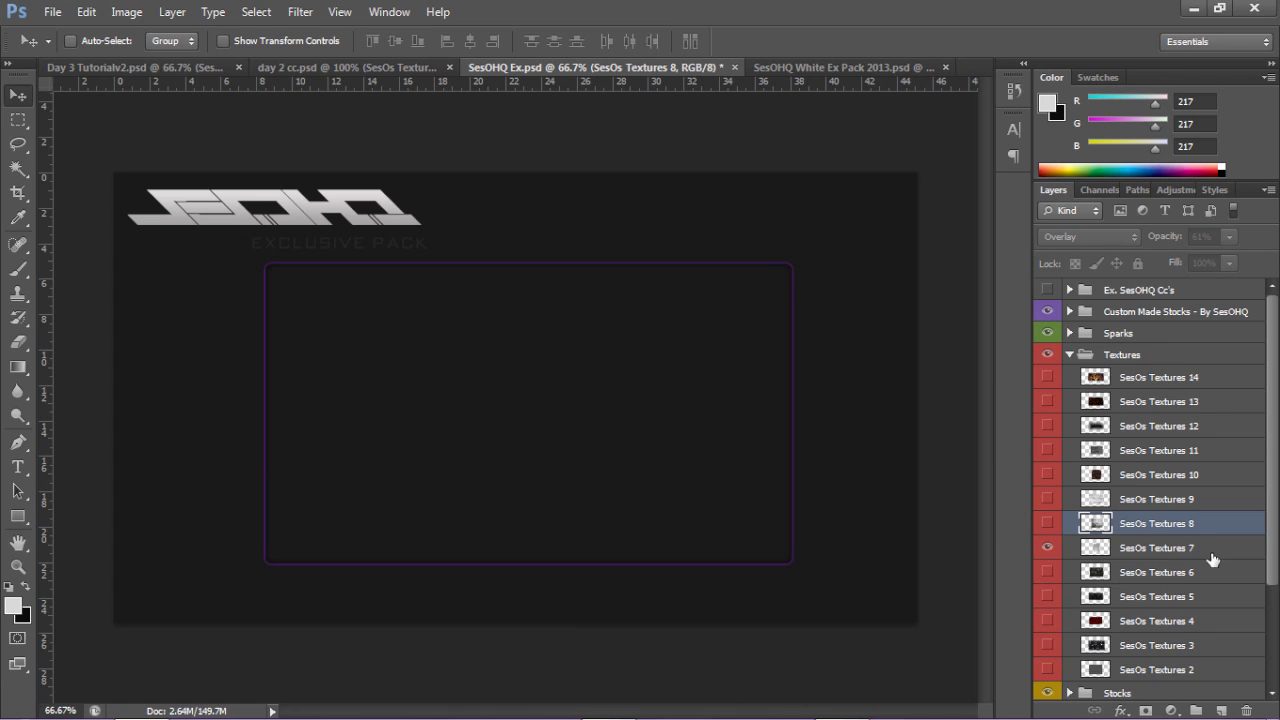
{"action": "left_click", "coordinate": [1160, 547]}
{"action": "left_click_drag", "start_coordinate": [481, 410], "coordinate": [371, 280]}
{"action": "left_click_drag", "start_coordinate": [215, 75], "coordinate": [404, 302]}
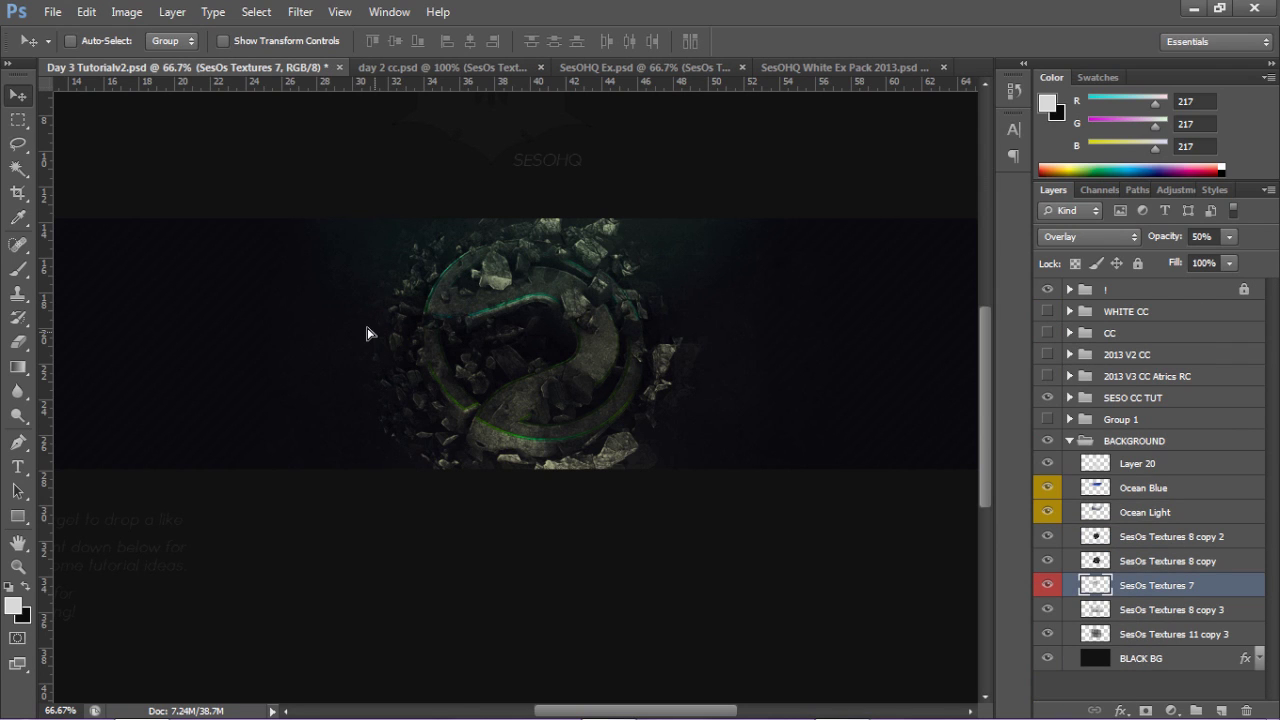
Duplicate SesOs Textures 7 about 15.7 cm to the right in the banner and merge both copies
{"action": "left_click_drag", "start_coordinate": [362, 346], "coordinate": [656, 343]}
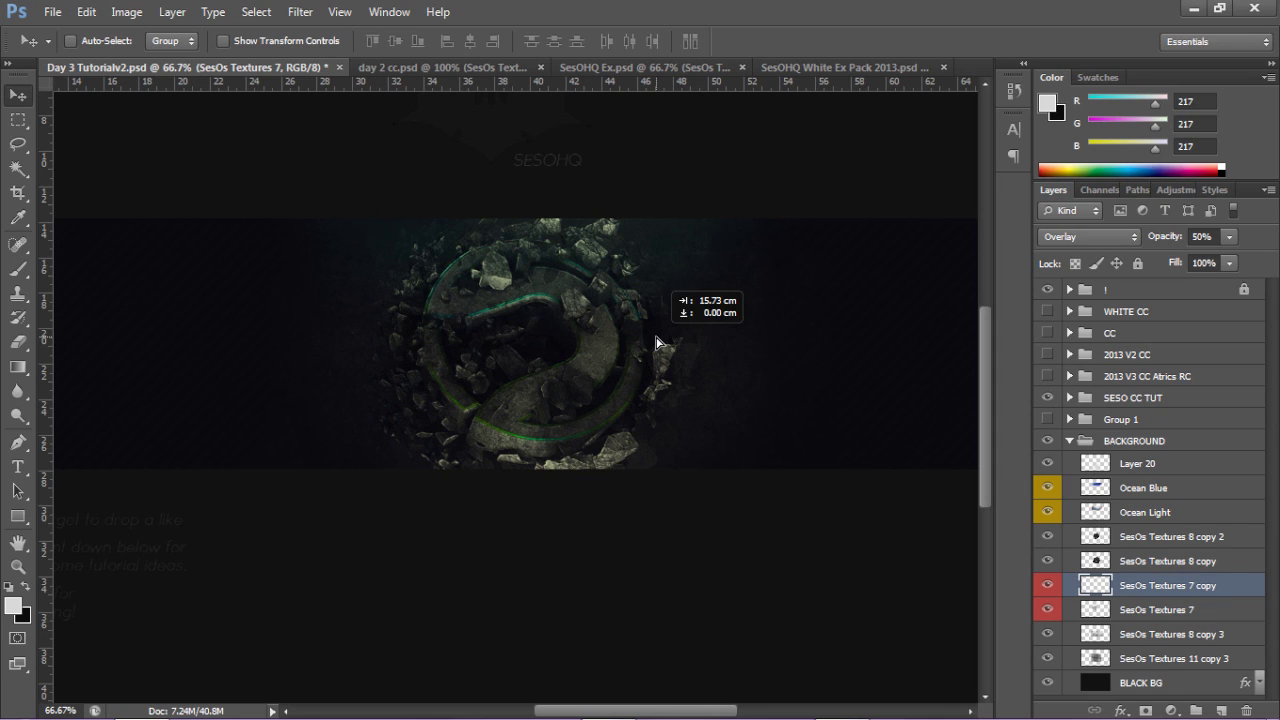
{"action": "left_click", "coordinate": [1178, 615], "text": "shift"}
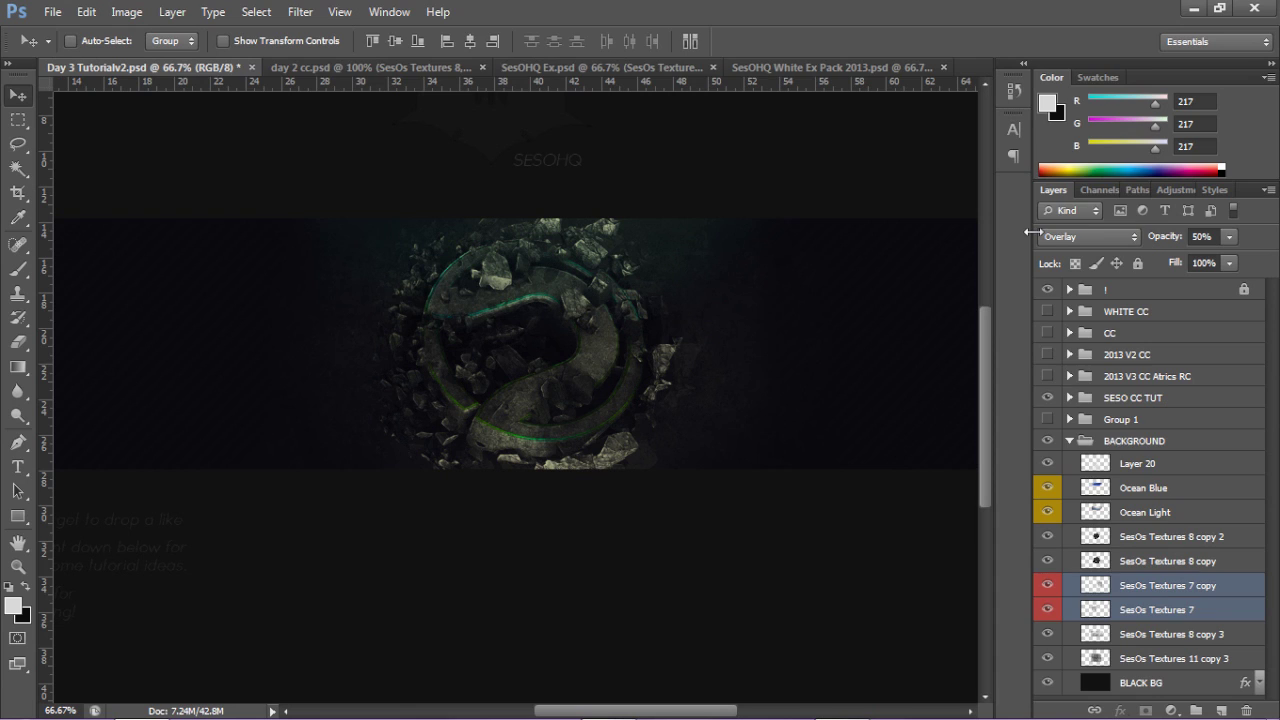
{"action": "key", "text": "ctrl+e"}
Set the merged SesOs Textures 7 layer to Overlay blending at 19% opacity
{"action": "left_click", "coordinate": [1041, 238]}
{"action": "left_click", "coordinate": [1048, 236]}
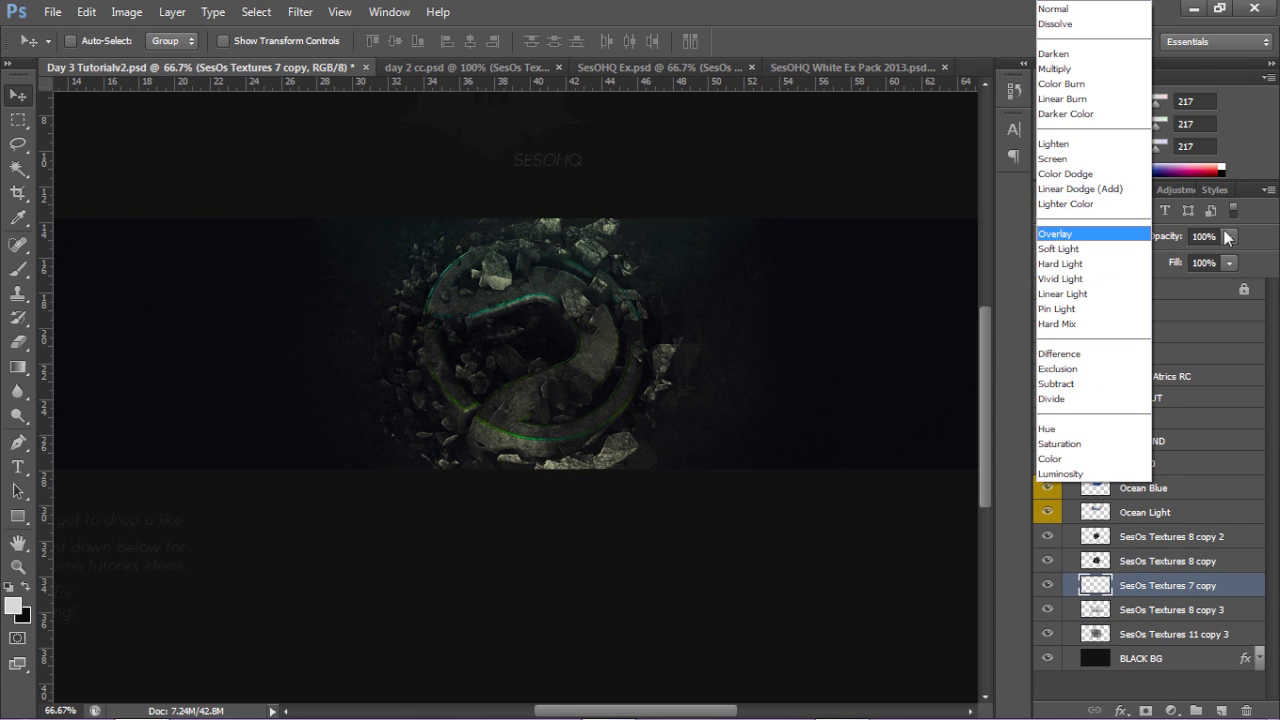
{"action": "left_click", "coordinate": [1225, 234]}
{"action": "left_click", "coordinate": [1173, 249]}
{"action": "left_click", "coordinate": [1229, 237]}
{"action": "left_click_drag", "start_coordinate": [1153, 255], "coordinate": [1151, 255]}
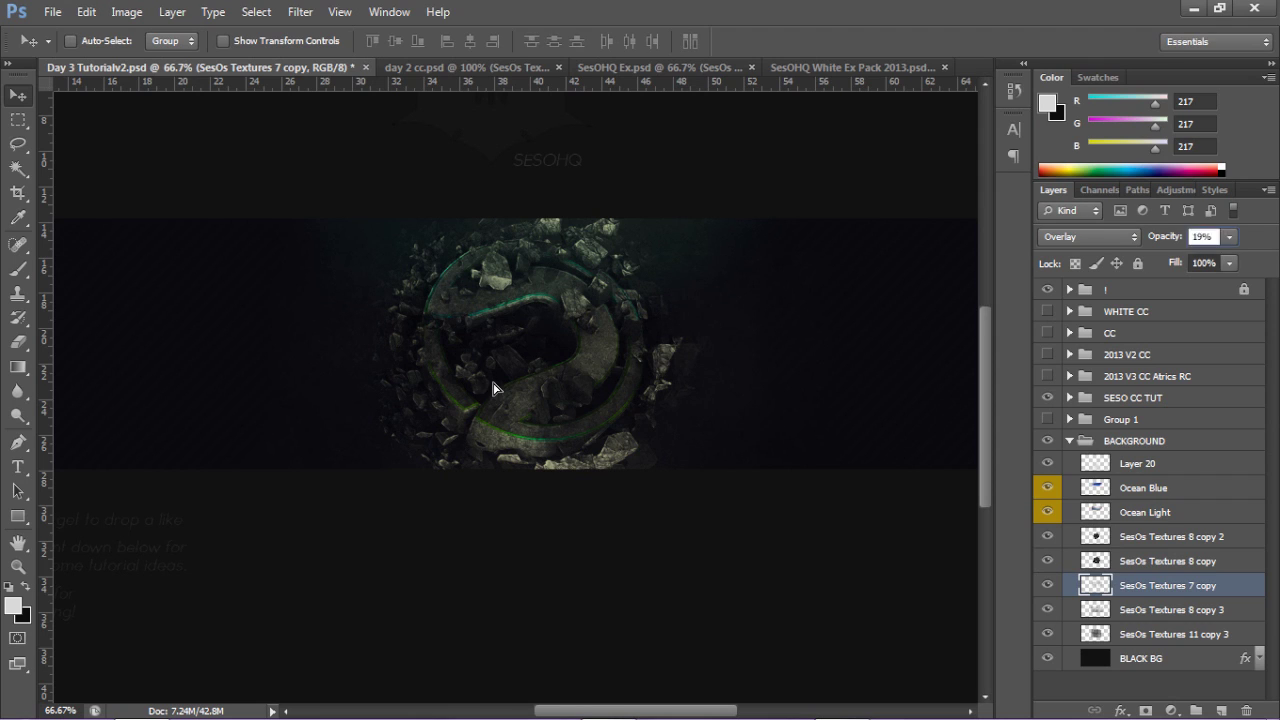
{"action": "left_click_drag", "start_coordinate": [490, 388], "coordinate": [488, 370]}
Copy the SesOs Textures 3 particle texture from SesOHQ Ex.psd into the Day 3 banner above Layer 20
{"action": "left_click", "coordinate": [1112, 466]}
{"action": "left_click", "coordinate": [348, 73]}
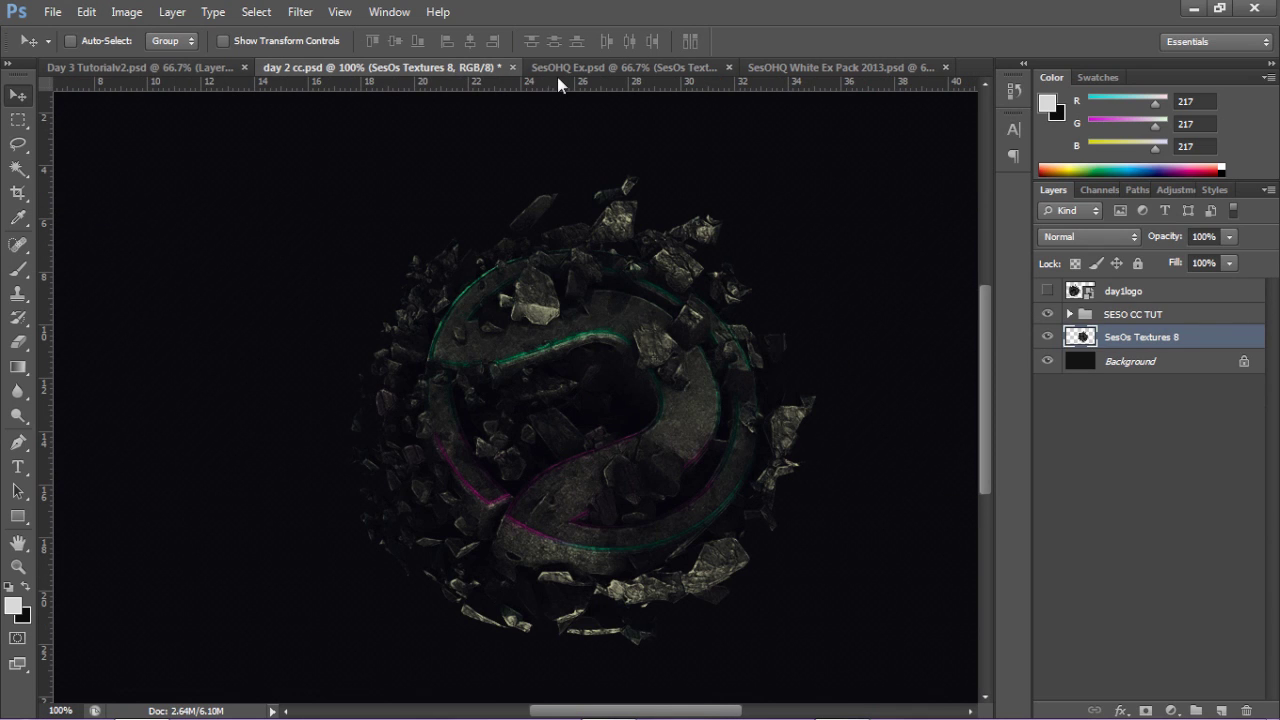
{"action": "left_click", "coordinate": [562, 68]}
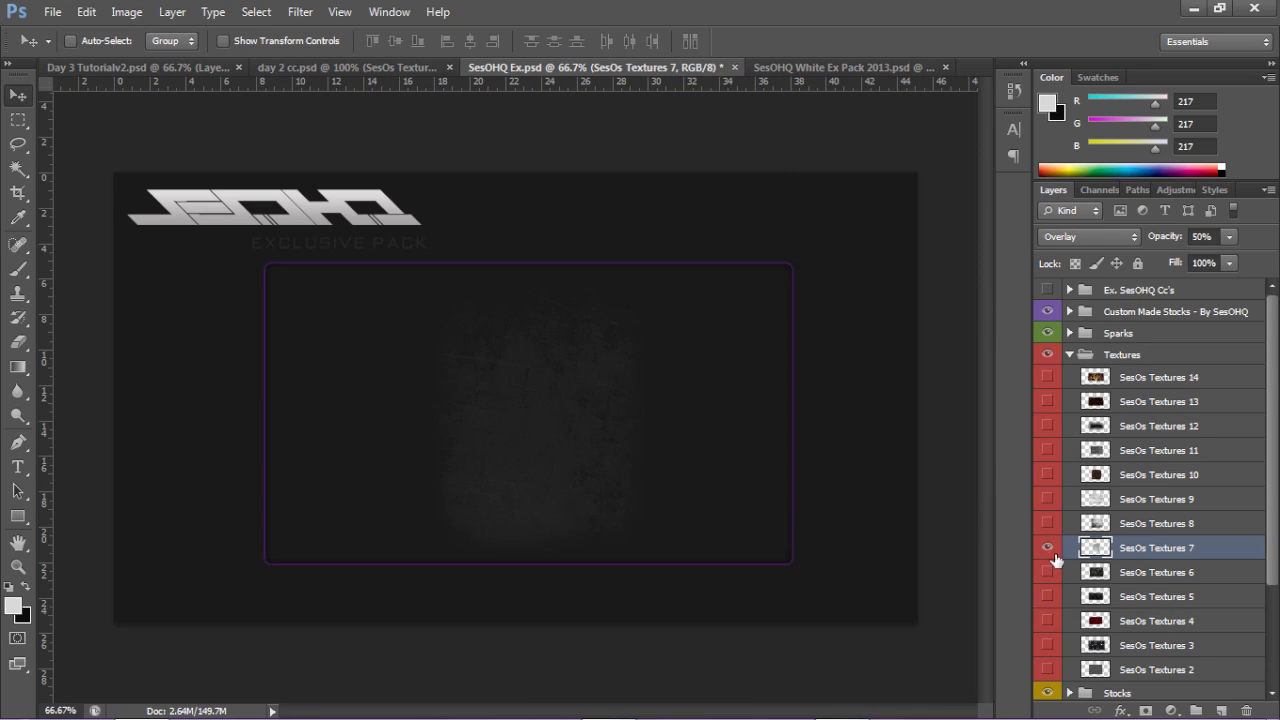
{"action": "left_click", "coordinate": [1120, 648]}
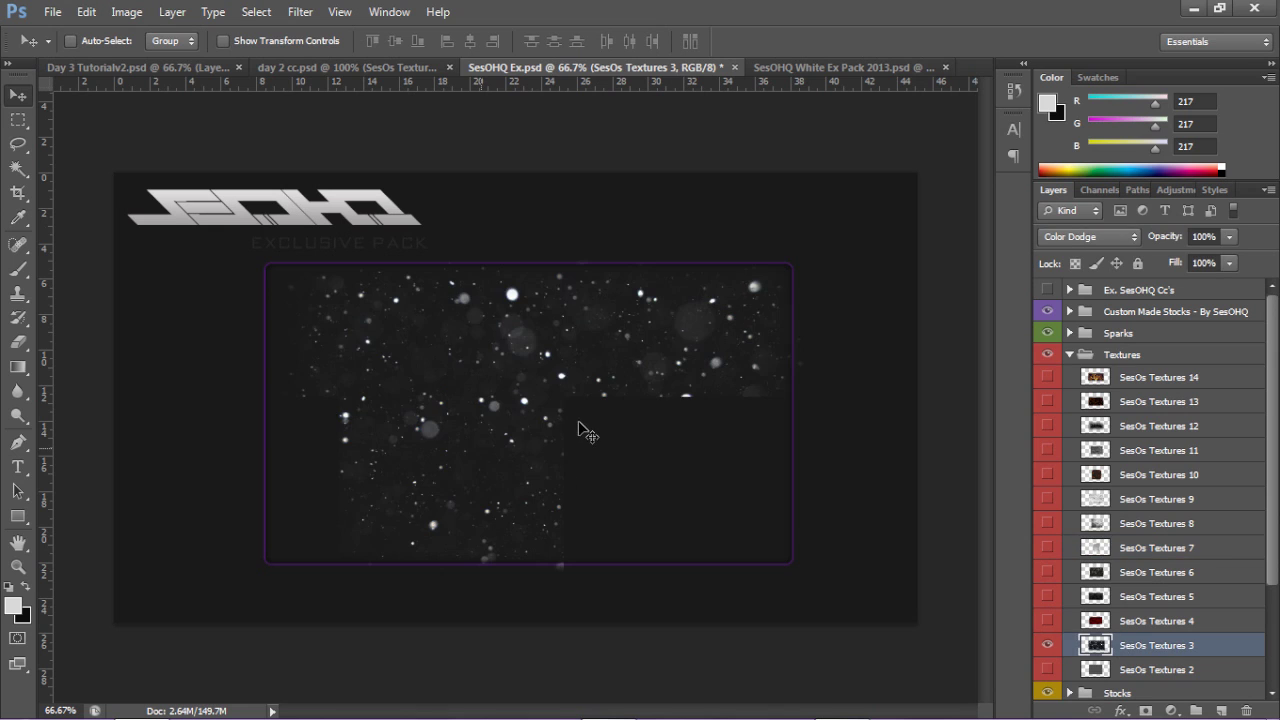
{"action": "left_click_drag", "start_coordinate": [419, 296], "coordinate": [517, 355]}
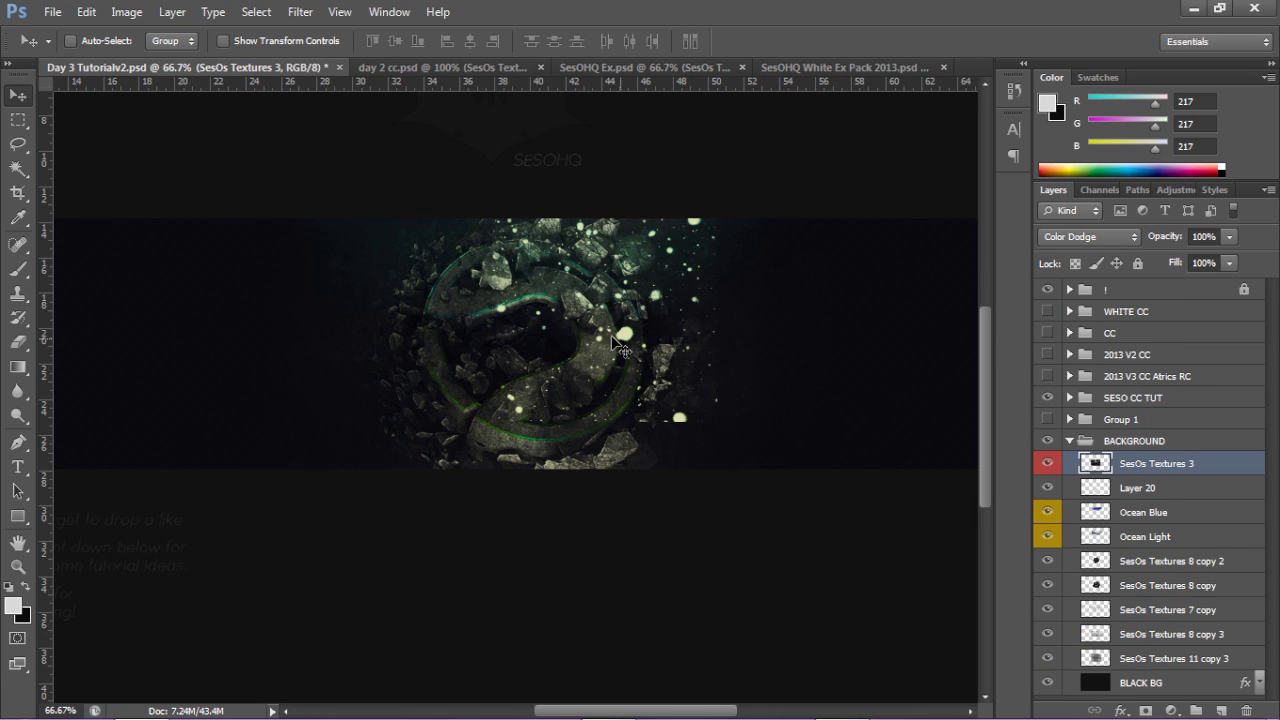
Position the SesOs Textures 3 particles across the emblem, nudging them right, and set the layer's blend mode to Lighten
{"action": "left_click_drag", "start_coordinate": [645, 388], "coordinate": [455, 317]}
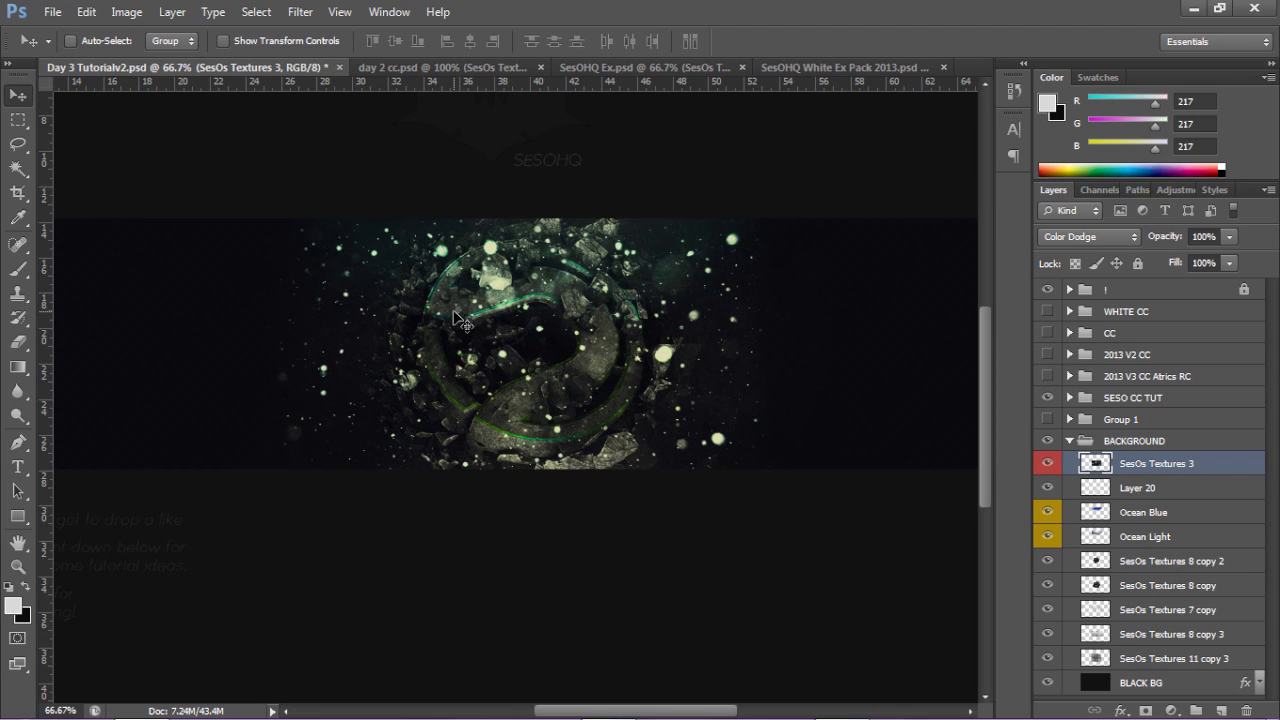
{"action": "key", "text": "Right"}
{"action": "key", "text": "Right"}
{"action": "key", "text": "Right"}
{"action": "key", "text": "Right"}
{"action": "key", "text": "Right"}
{"action": "key", "text": "Right"}
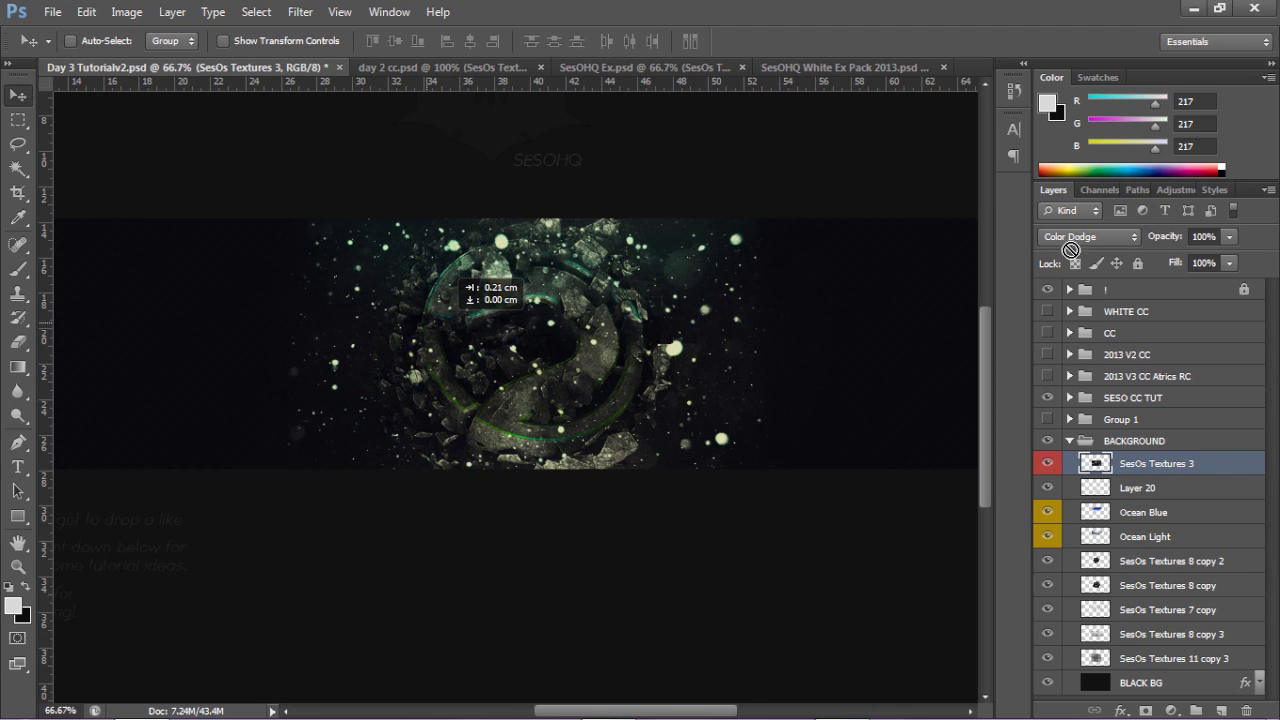
{"action": "left_click", "coordinate": [1071, 237]}
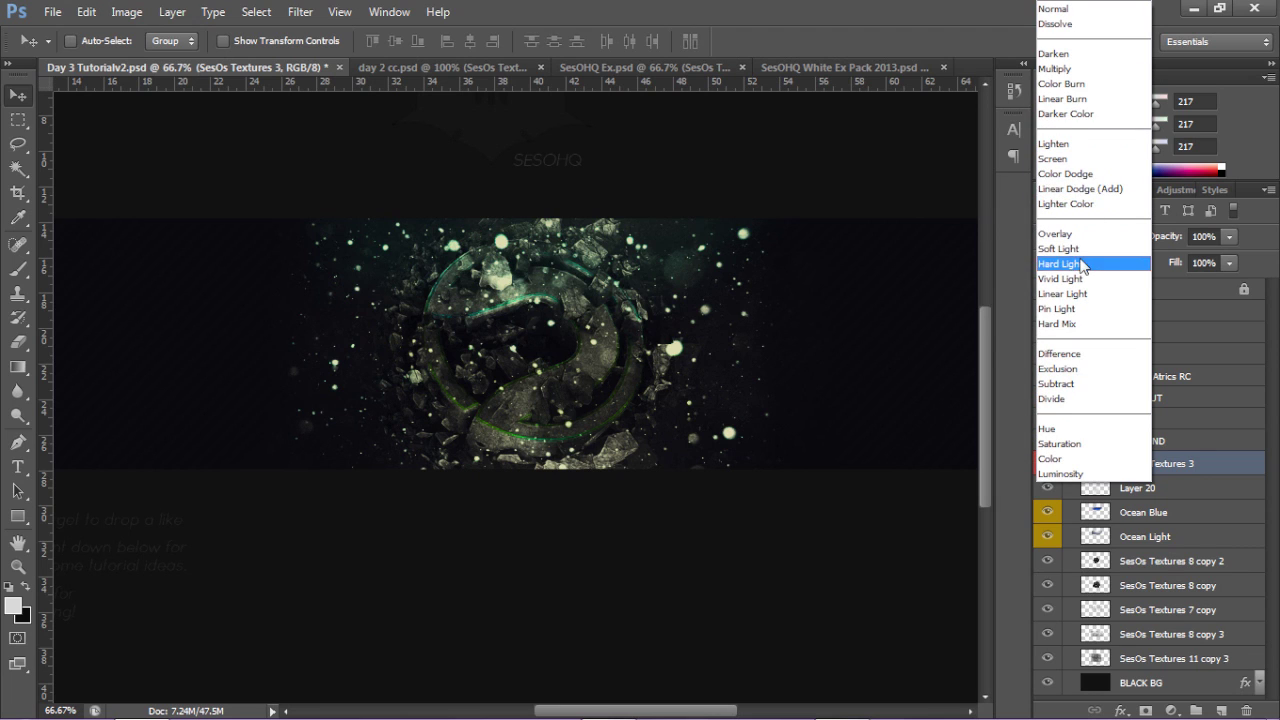
{"action": "left_click", "coordinate": [1070, 144]}
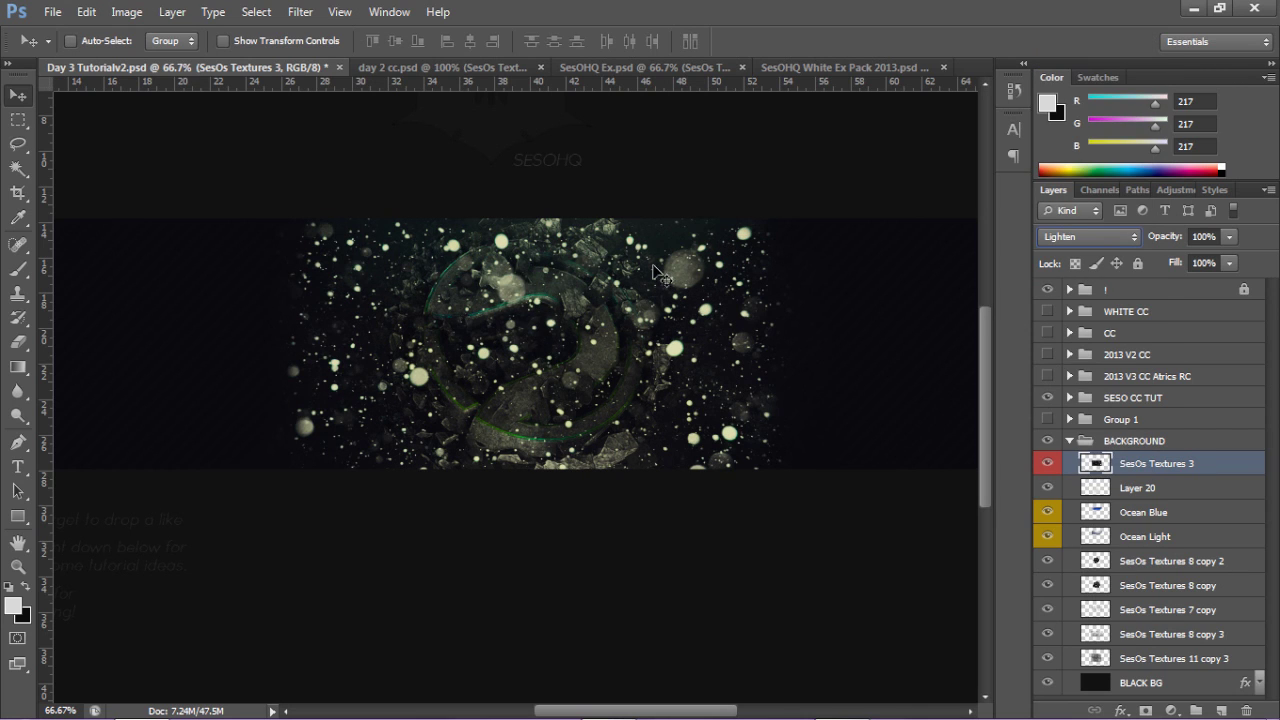
Try Screen on the SesOs Textures 3 layer and settle on the Color Dodge blend mode
{"action": "left_click", "coordinate": [1068, 237]}
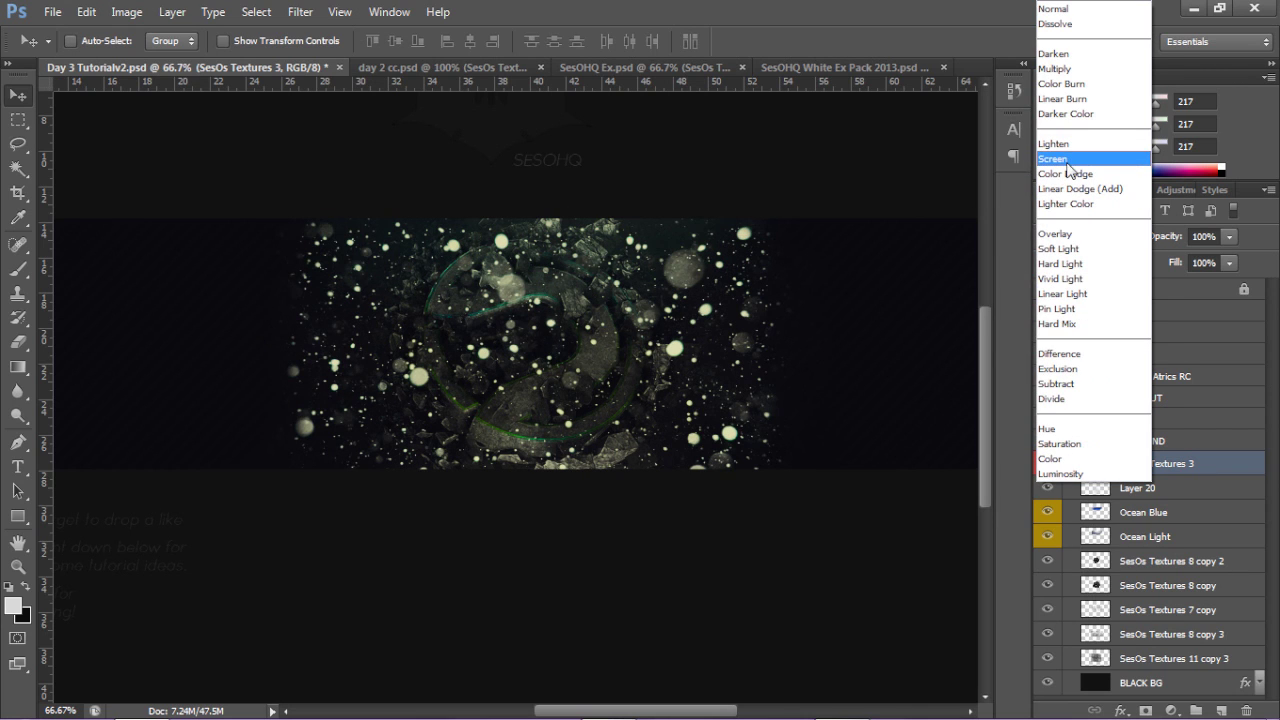
{"action": "left_click", "coordinate": [1100, 160]}
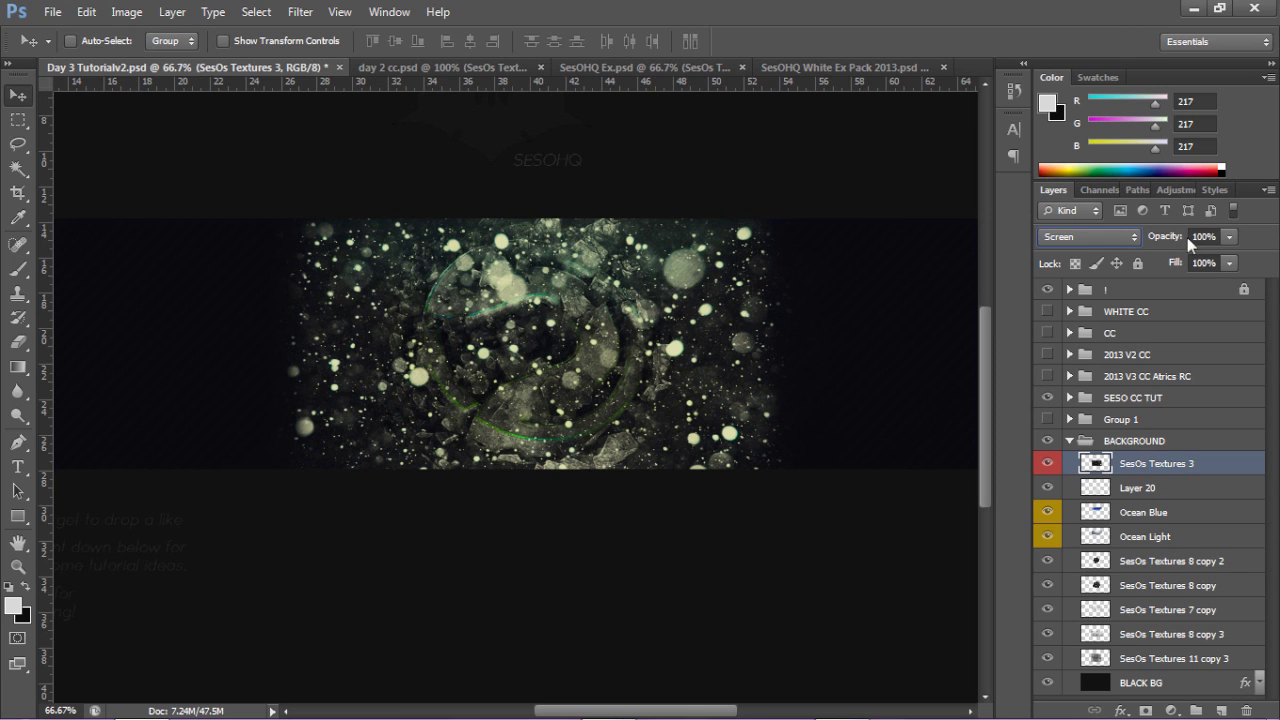
{"action": "left_click", "coordinate": [1230, 237]}
{"action": "left_click", "coordinate": [1089, 236]}
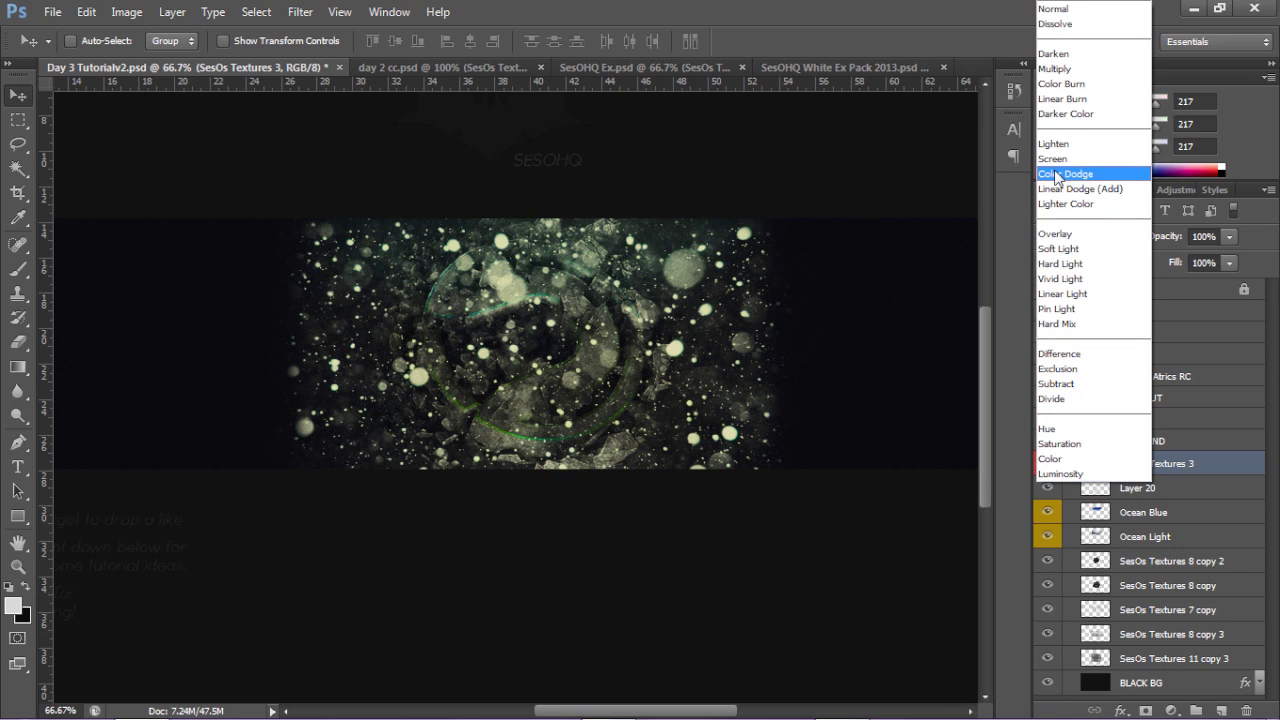
{"action": "left_click", "coordinate": [1057, 174]}
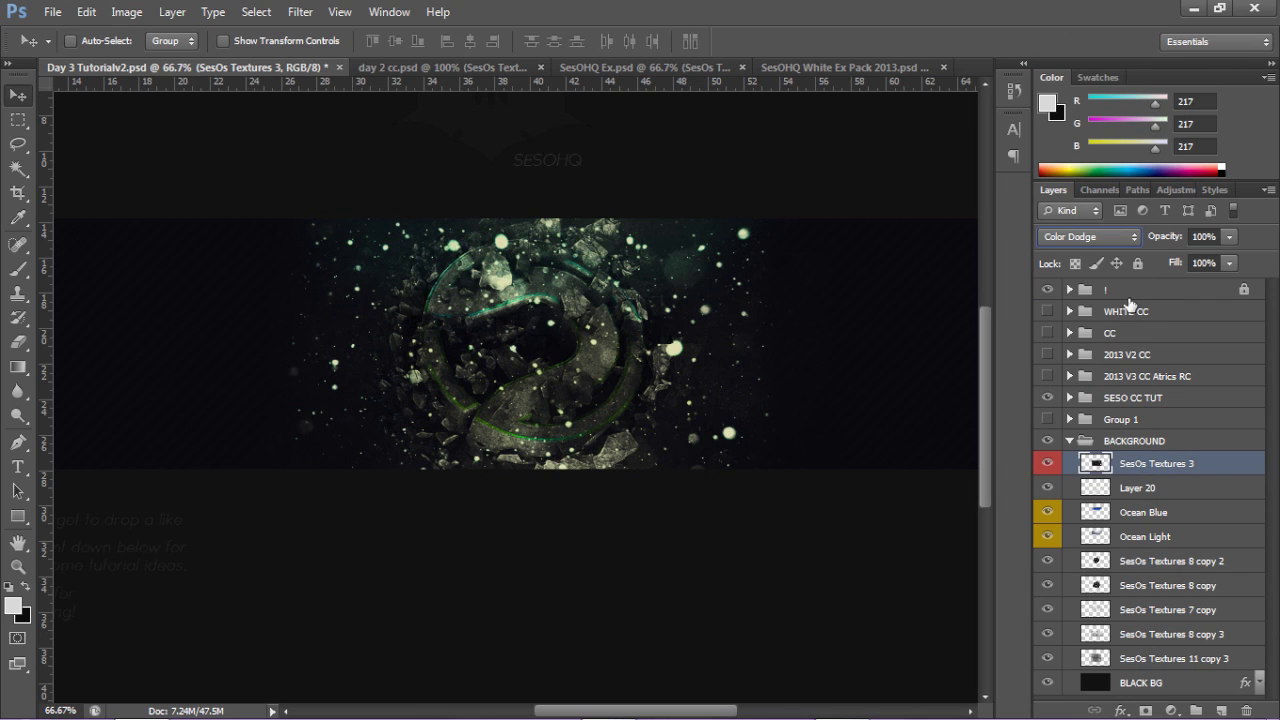
Nudge the SesOs Textures 3 particles slightly up and right over the emblem and set the layer's opacity to 8%
{"action": "left_click_drag", "start_coordinate": [399, 371], "coordinate": [405, 371]}
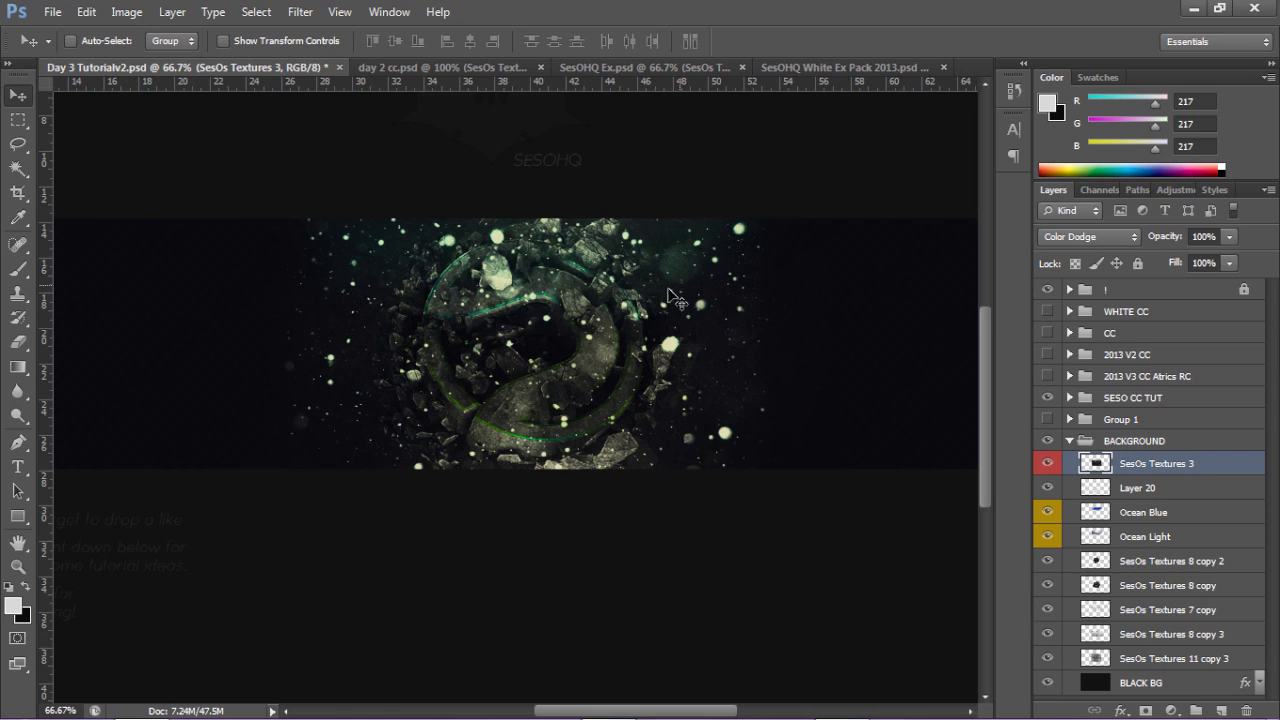
{"action": "left_click_drag", "start_coordinate": [650, 238], "coordinate": [664, 236]}
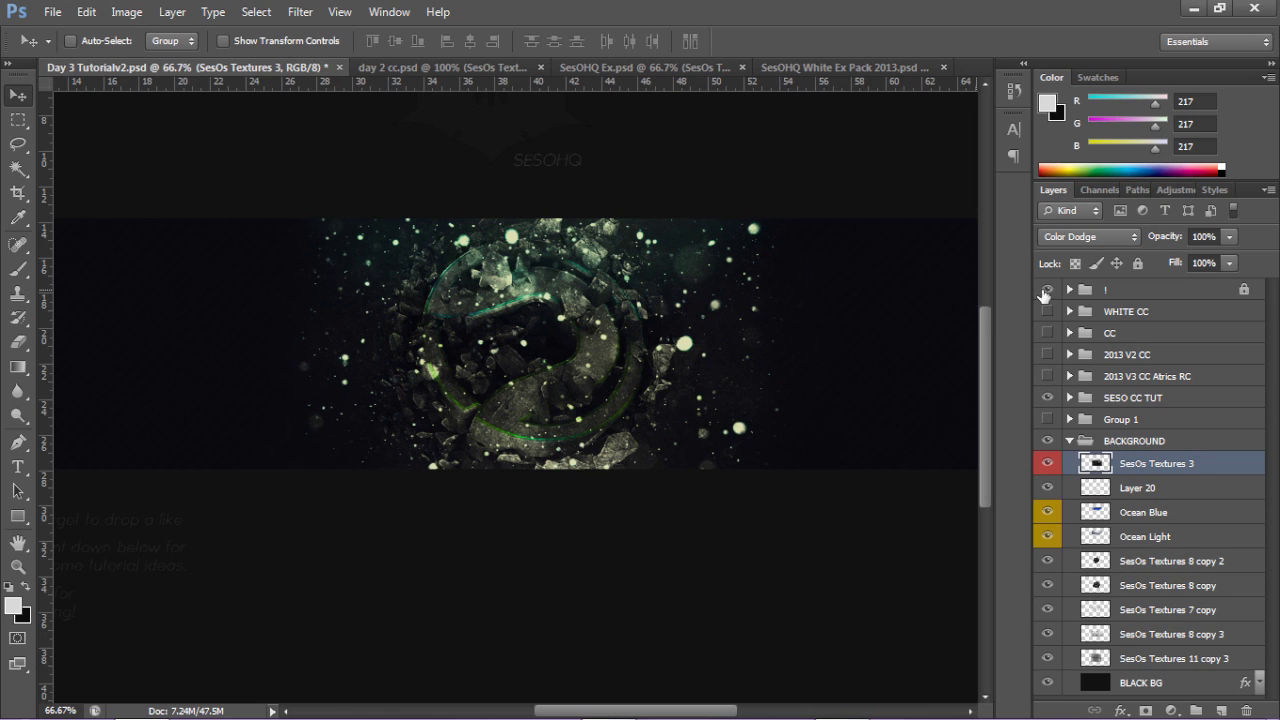
{"action": "left_click_drag", "start_coordinate": [1229, 236], "coordinate": [1140, 259]}
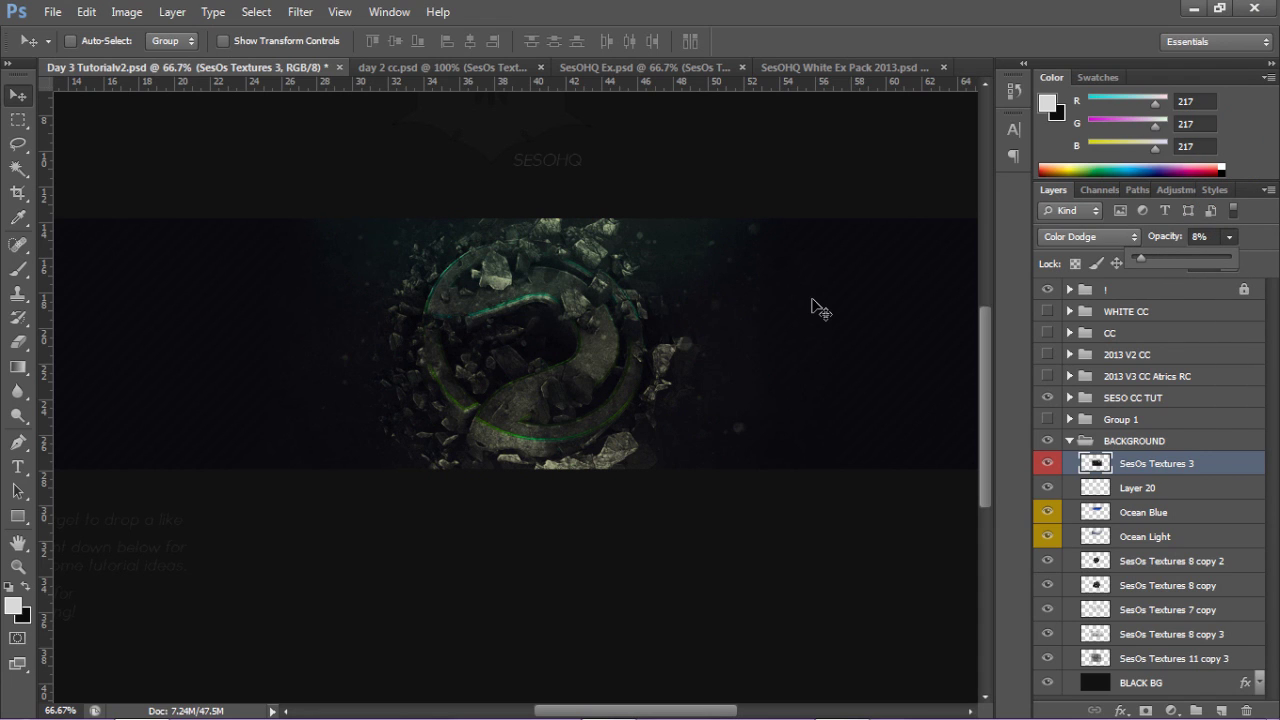
Erase the SesOs Textures 3 particles around the emblem's right side with the Eraser tool
{"action": "key", "text": "e"}
{"action": "left_click_drag", "start_coordinate": [686, 338], "coordinate": [628, 337]}
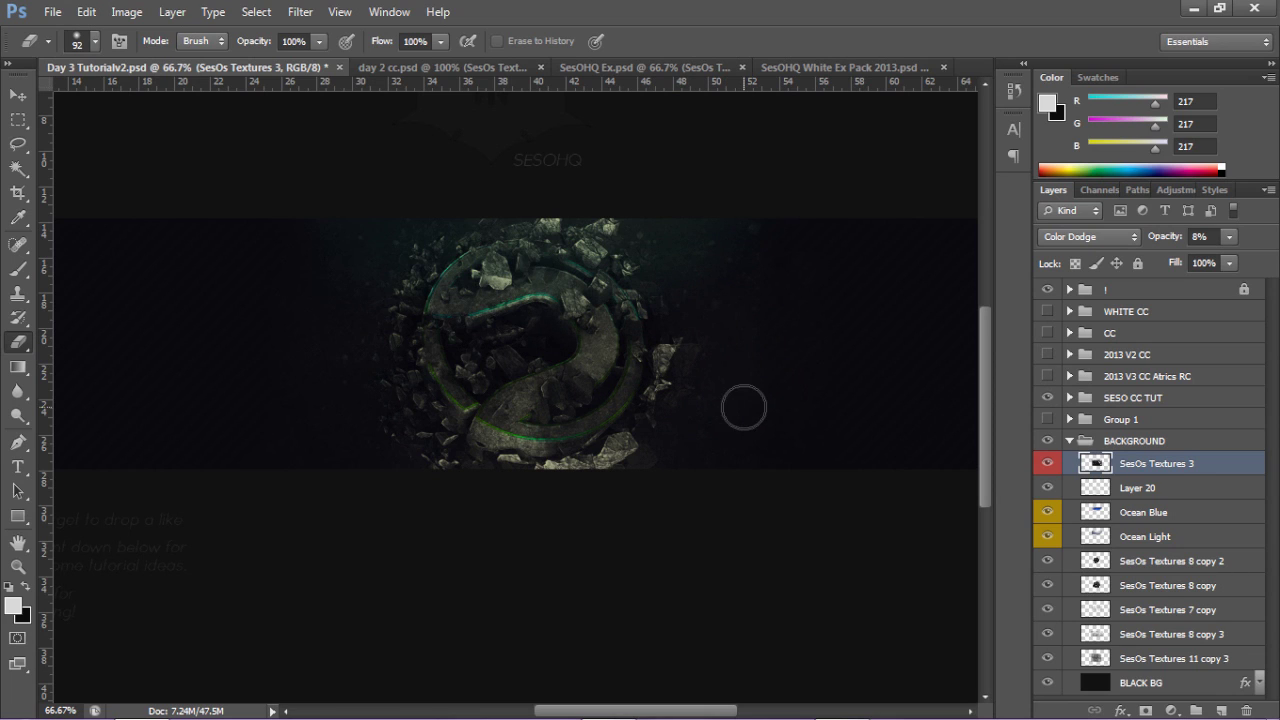
{"action": "key", "text": "v"}
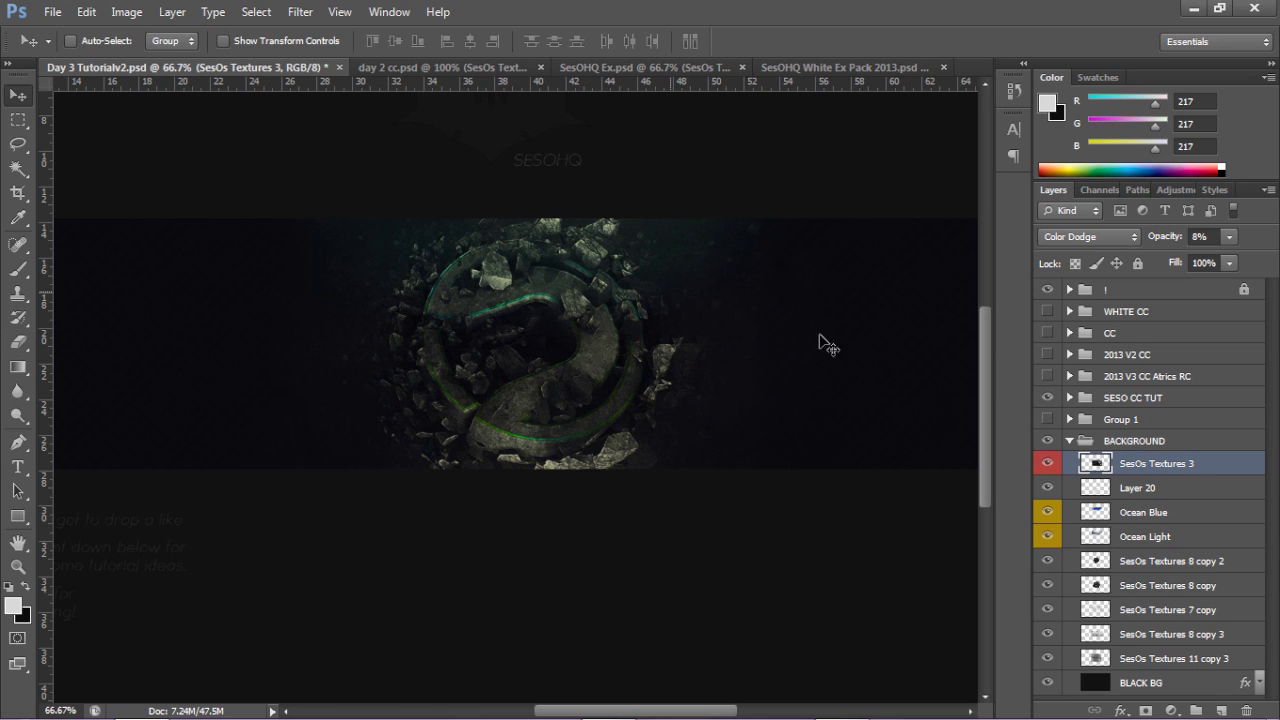
Hide SesOs Textures 3 in SesOHQ Ex.psd and copy SesO Sparks 1 from its Sparks group into the Day 3 banner
{"action": "left_click", "coordinate": [603, 70]}
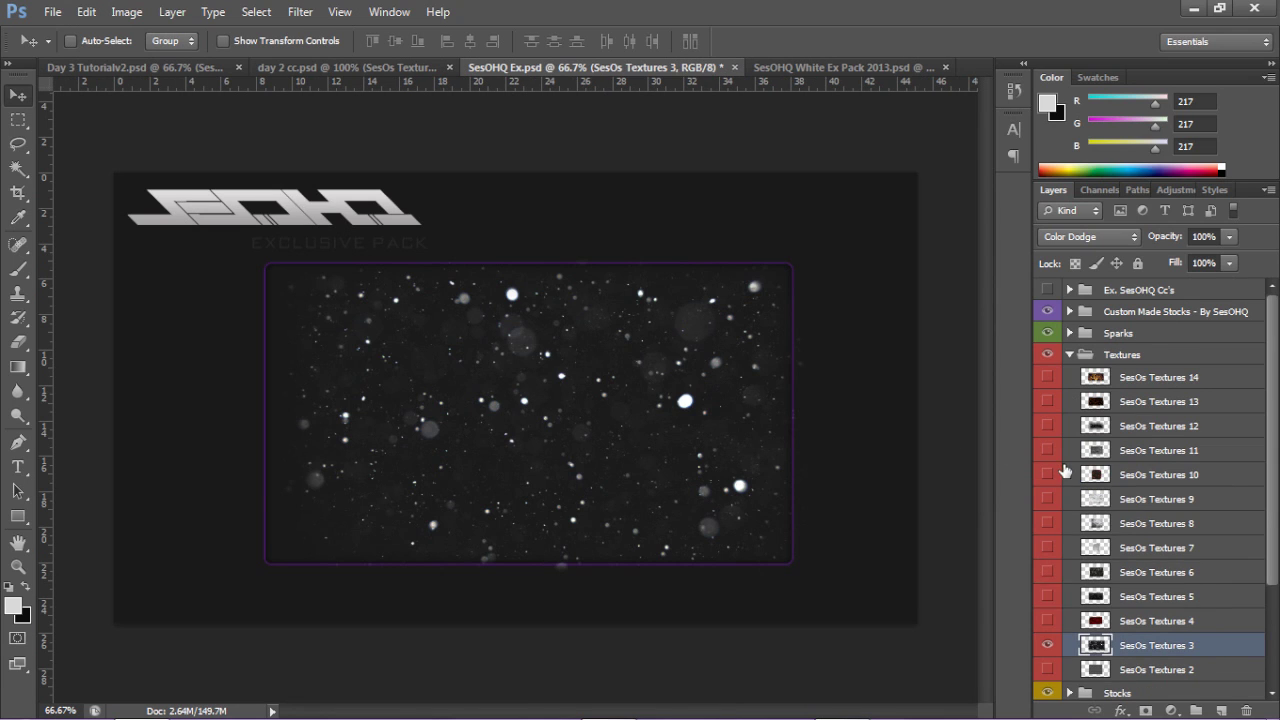
{"action": "left_click", "coordinate": [1048, 645]}
{"action": "left_click", "coordinate": [1069, 355]}
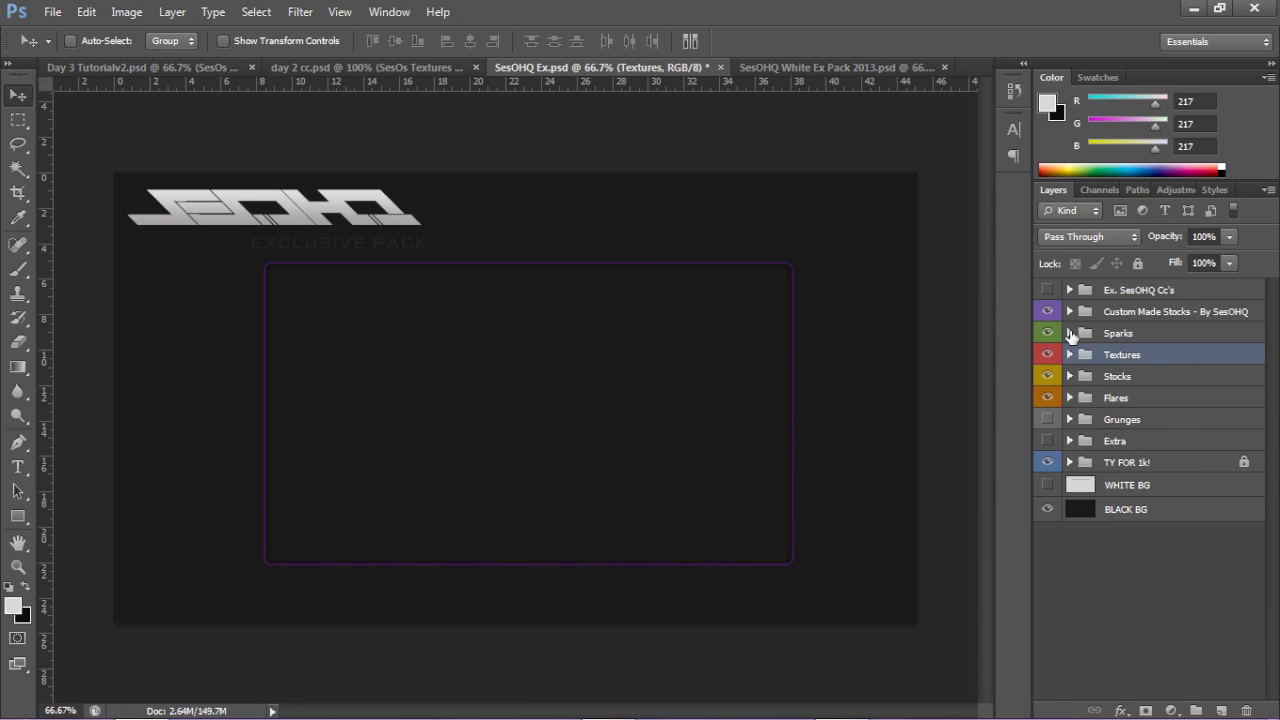
{"action": "left_click", "coordinate": [1069, 333]}
{"action": "left_click", "coordinate": [1047, 403]}
{"action": "left_click", "coordinate": [1146, 404]}
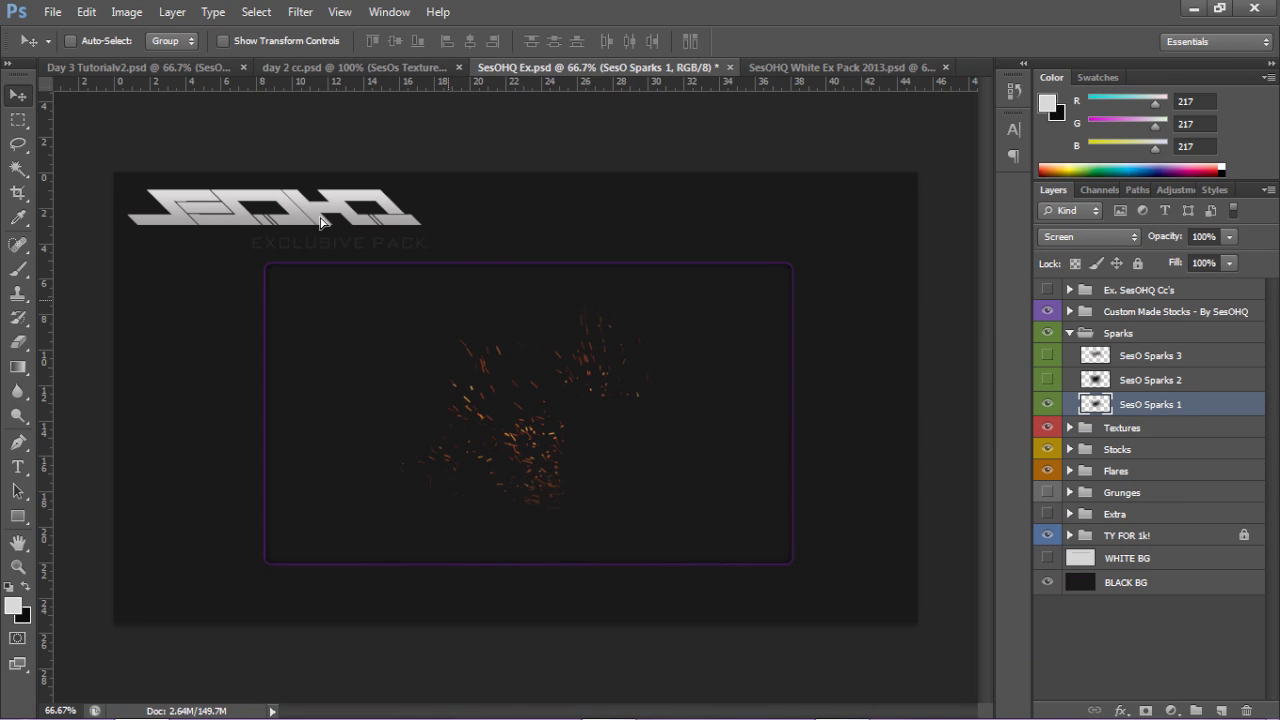
{"action": "left_click", "coordinate": [152, 68]}
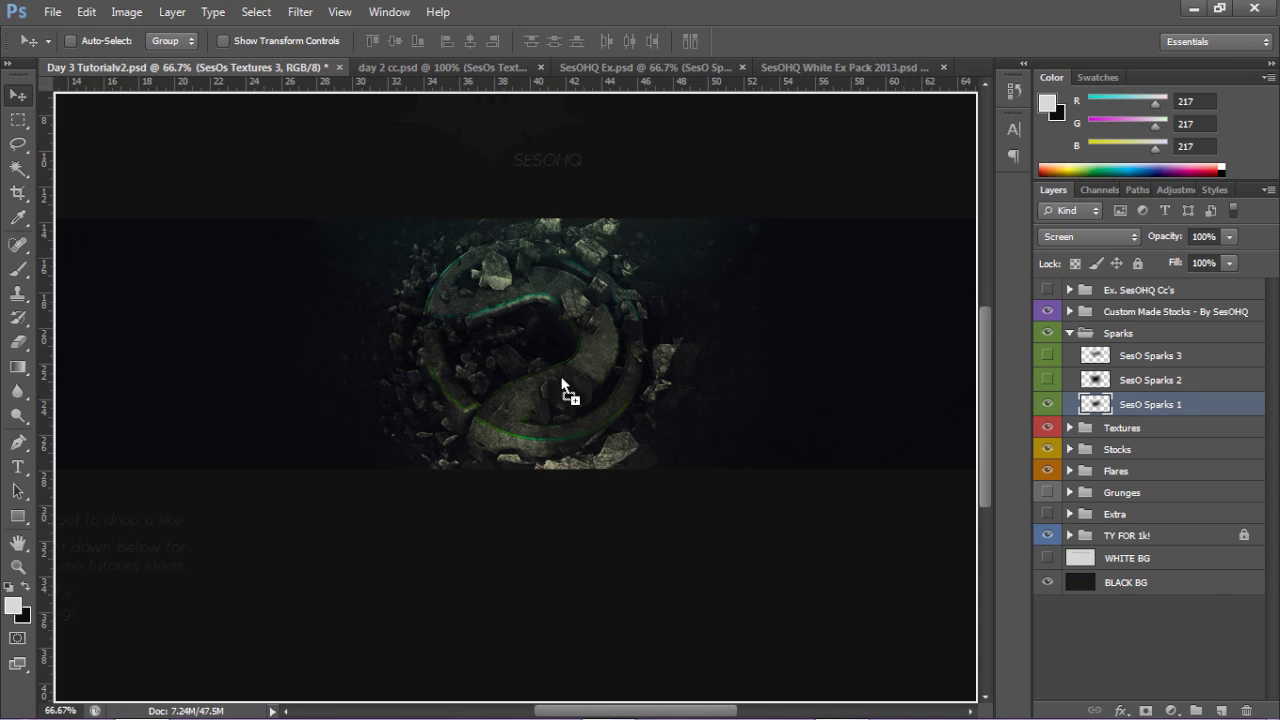
{"action": "left_click_drag", "start_coordinate": [585, 435], "coordinate": [580, 430]}
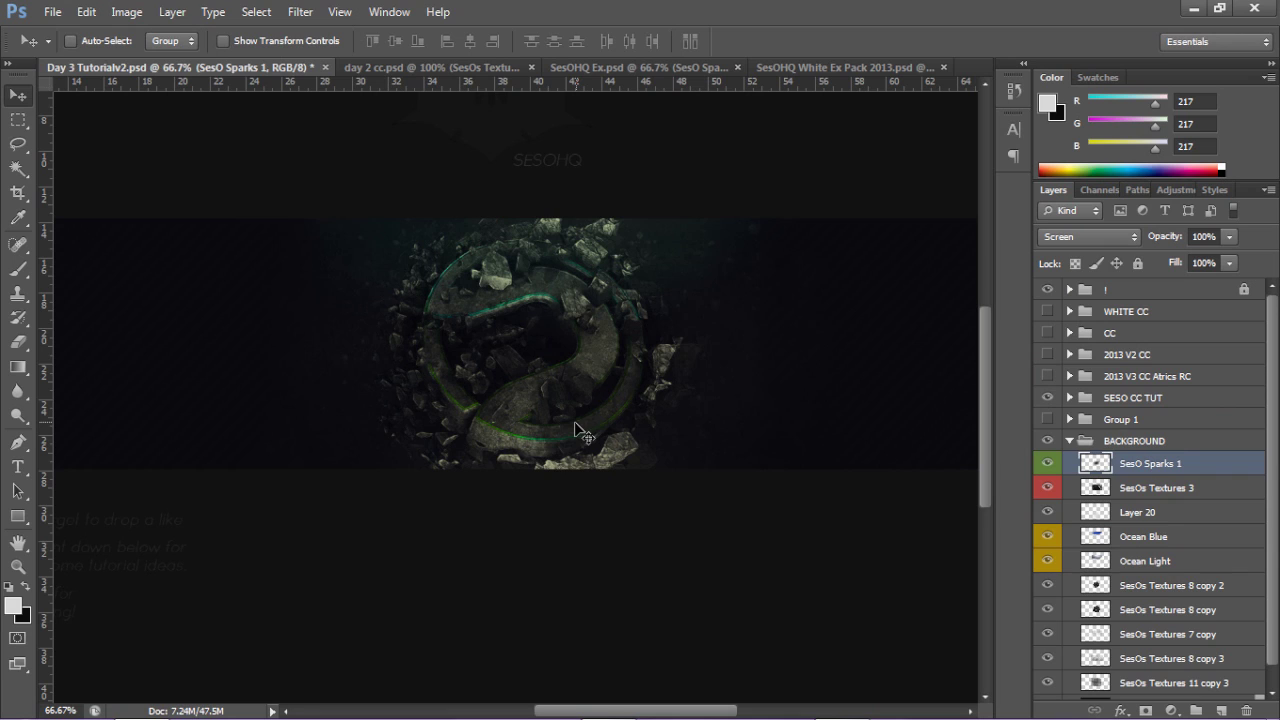
Position the SesO Sparks 1 layer over the lower part of the emblem and set its opacity to 40%
{"action": "left_click_drag", "start_coordinate": [567, 423], "coordinate": [568, 450]}
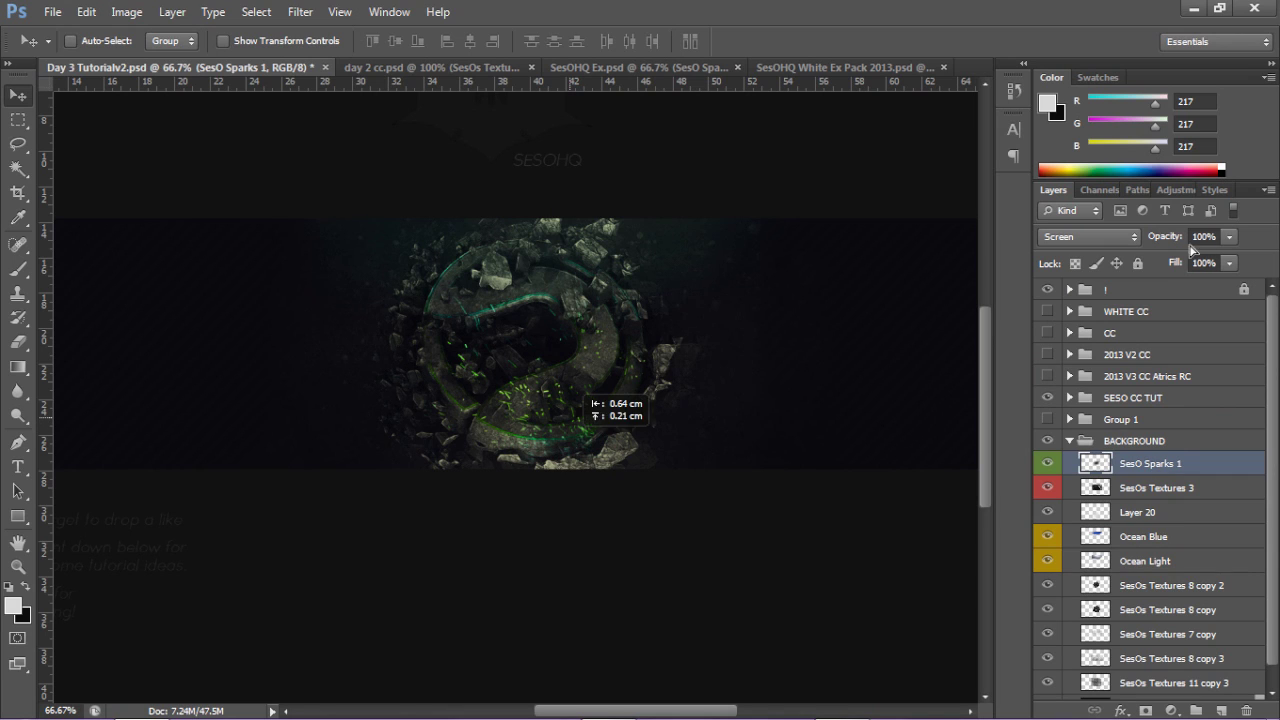
{"action": "left_click", "coordinate": [1229, 236]}
{"action": "left_click", "coordinate": [1161, 260]}
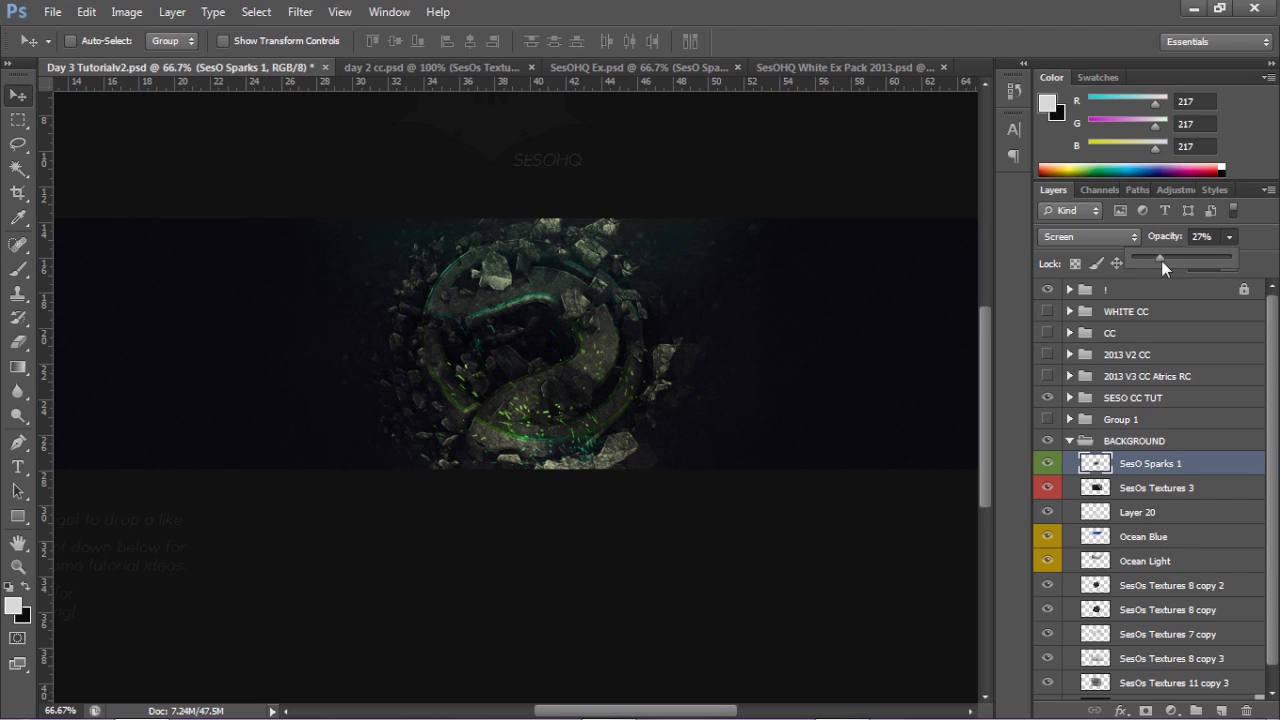
{"action": "left_click", "coordinate": [545, 373]}
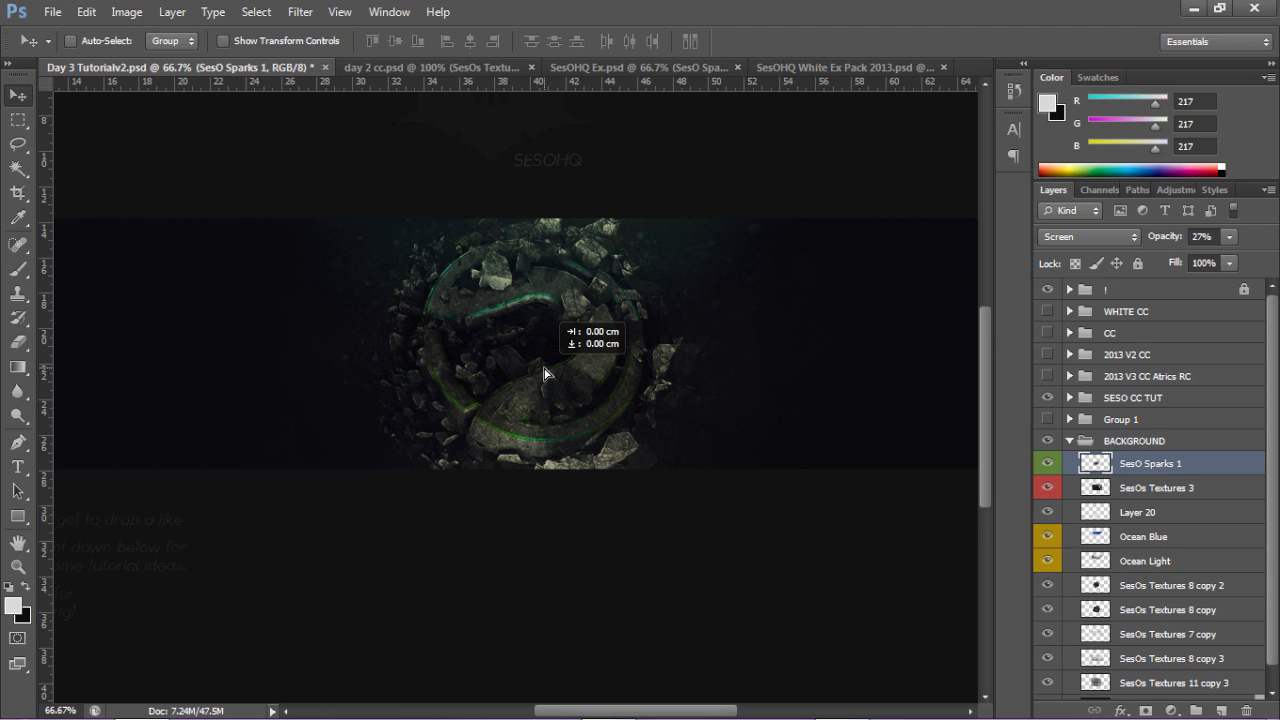
{"action": "left_click", "coordinate": [1229, 237]}
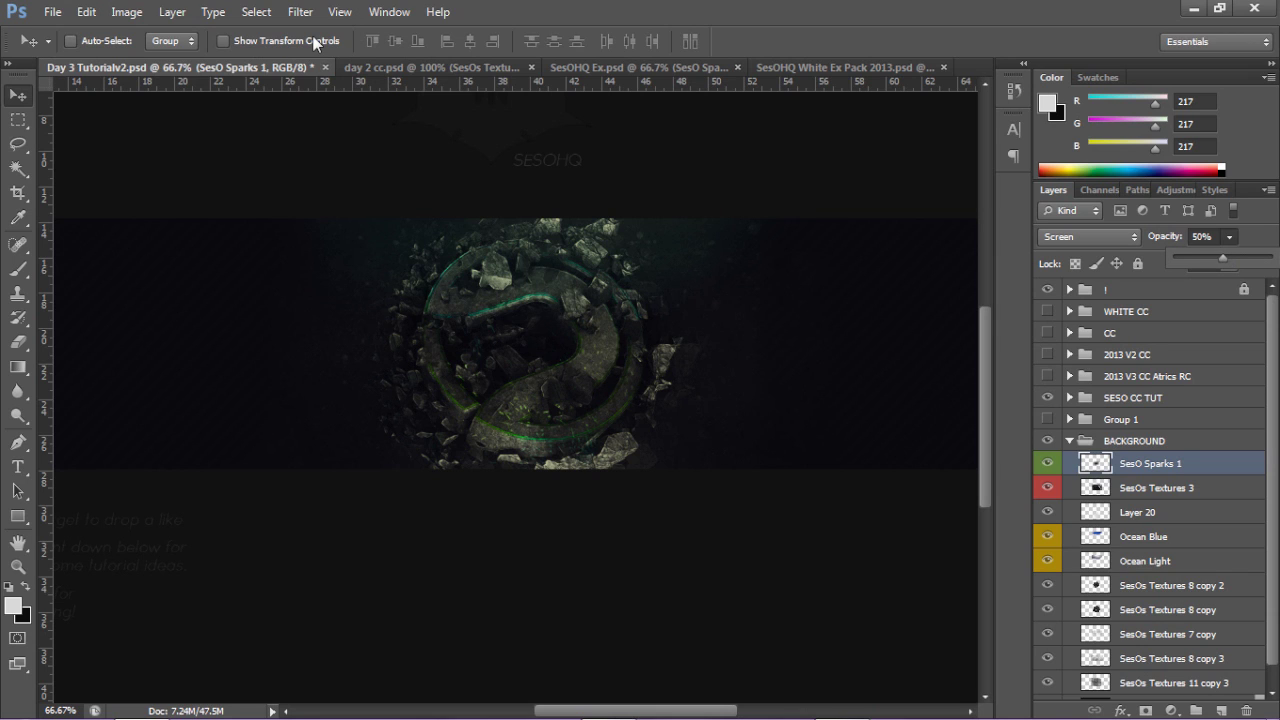
Switch to SesOHQ Ex.psd, hide SesO Sparks 1 and collapse the Sparks group
{"action": "left_click", "coordinate": [580, 64]}
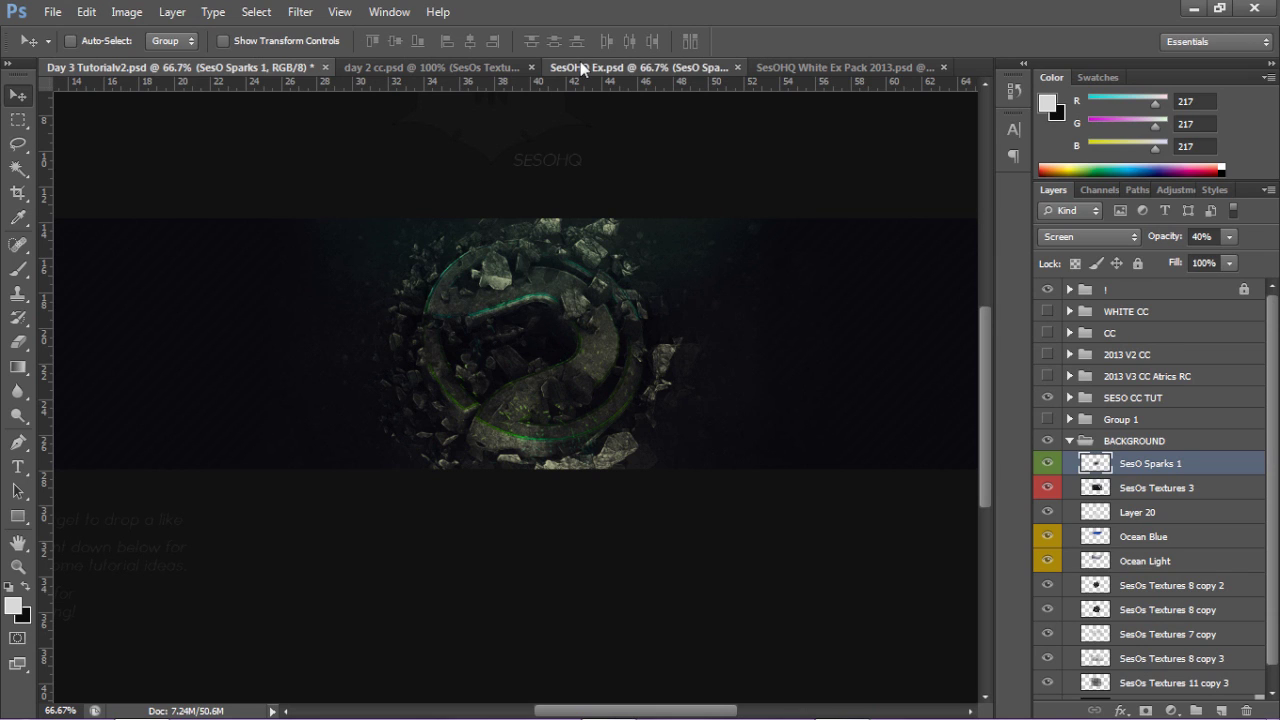
{"action": "left_click", "coordinate": [1047, 404]}
{"action": "left_click", "coordinate": [1100, 333]}
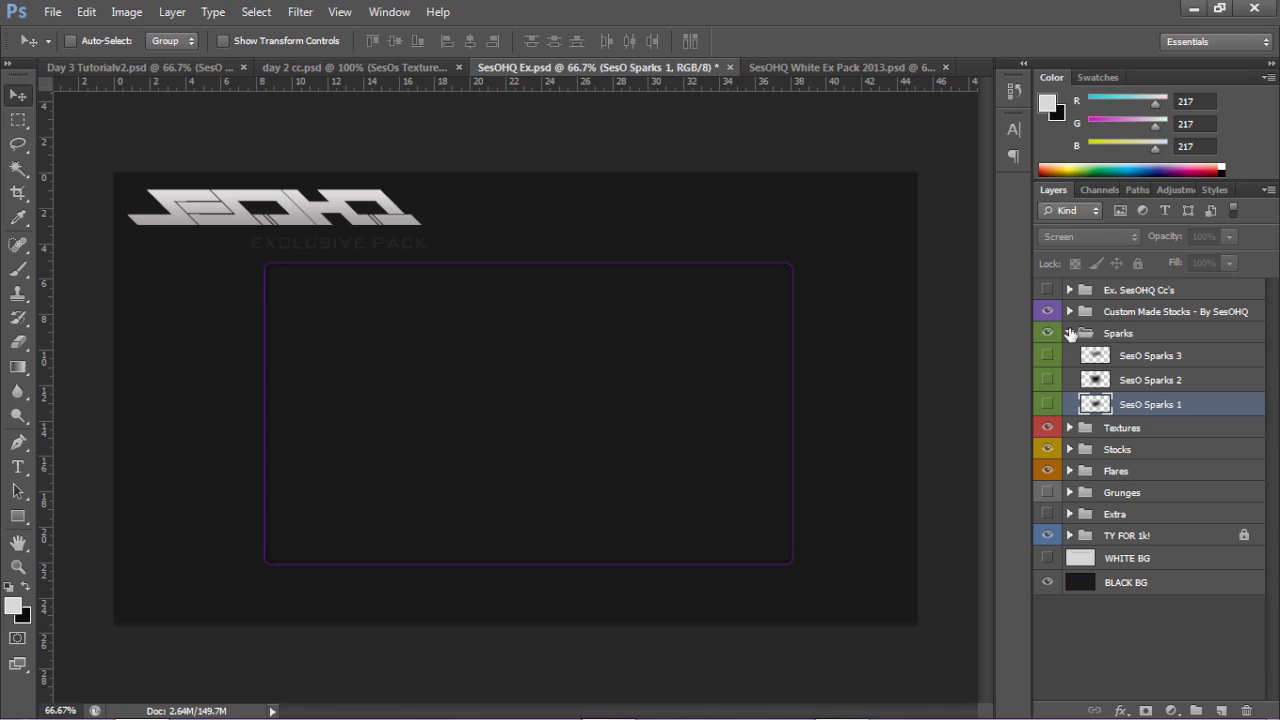
{"action": "left_click", "coordinate": [1070, 333]}
{"action": "left_click", "coordinate": [1070, 397]}
{"action": "left_click", "coordinate": [1070, 397]}
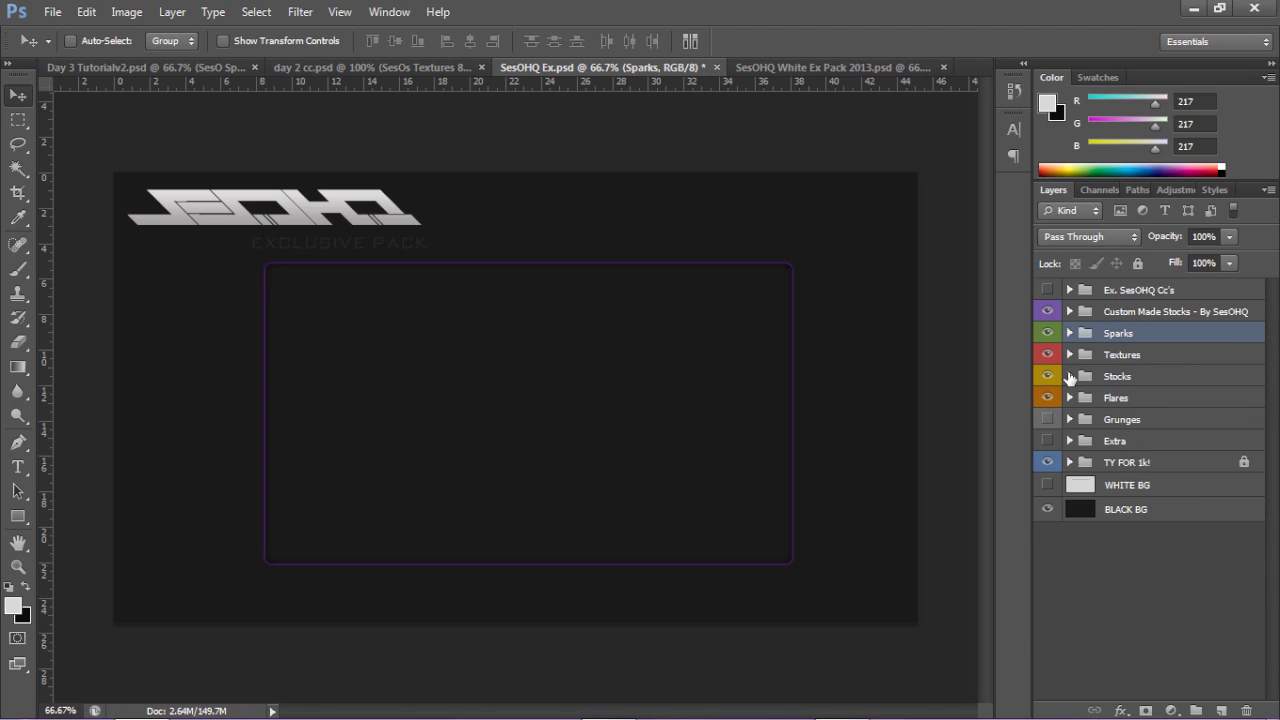
Copy SesO Custom Stock 18 from the Stocks group of SesOHQ Ex.psd into the Day 3 banner above SesO Sparks 1
{"action": "left_click", "coordinate": [1070, 375]}
{"action": "left_click", "coordinate": [1046, 471]}
{"action": "left_click", "coordinate": [1046, 474]}
{"action": "left_click", "coordinate": [1043, 478]}
{"action": "left_click", "coordinate": [1108, 476]}
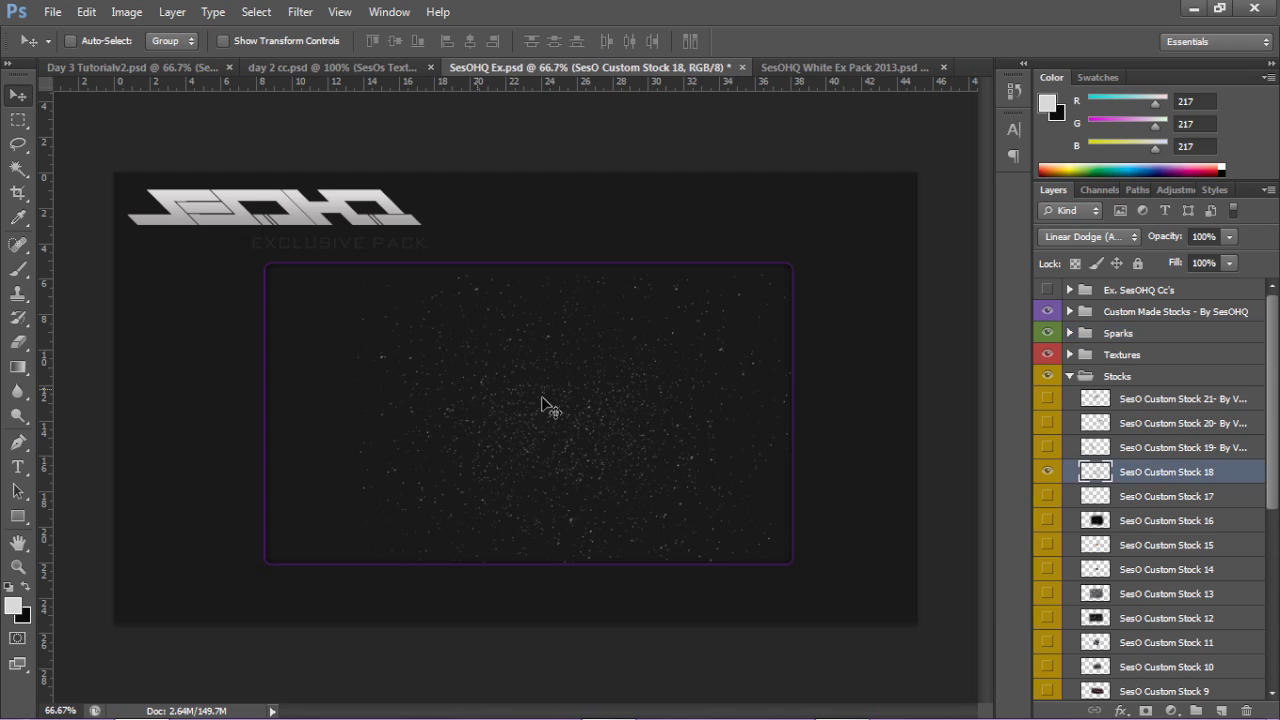
{"action": "left_click", "coordinate": [146, 68]}
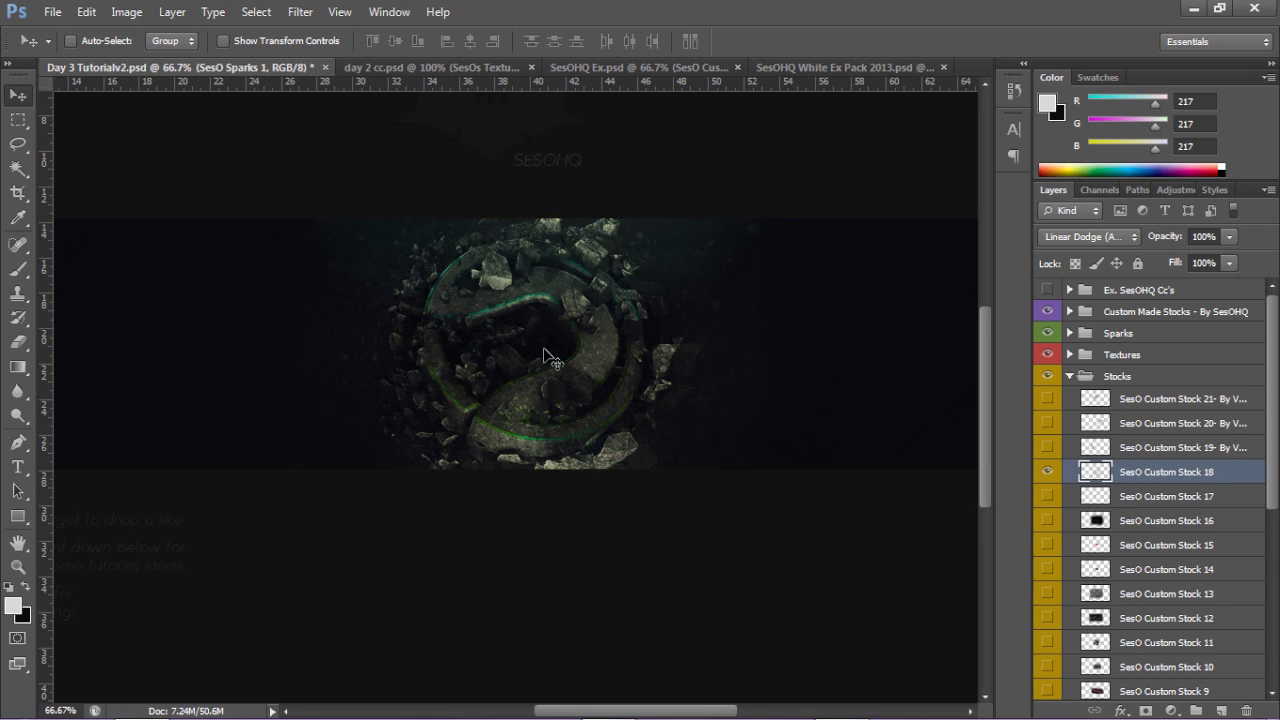
{"action": "left_click_drag", "start_coordinate": [548, 357], "coordinate": [552, 358]}
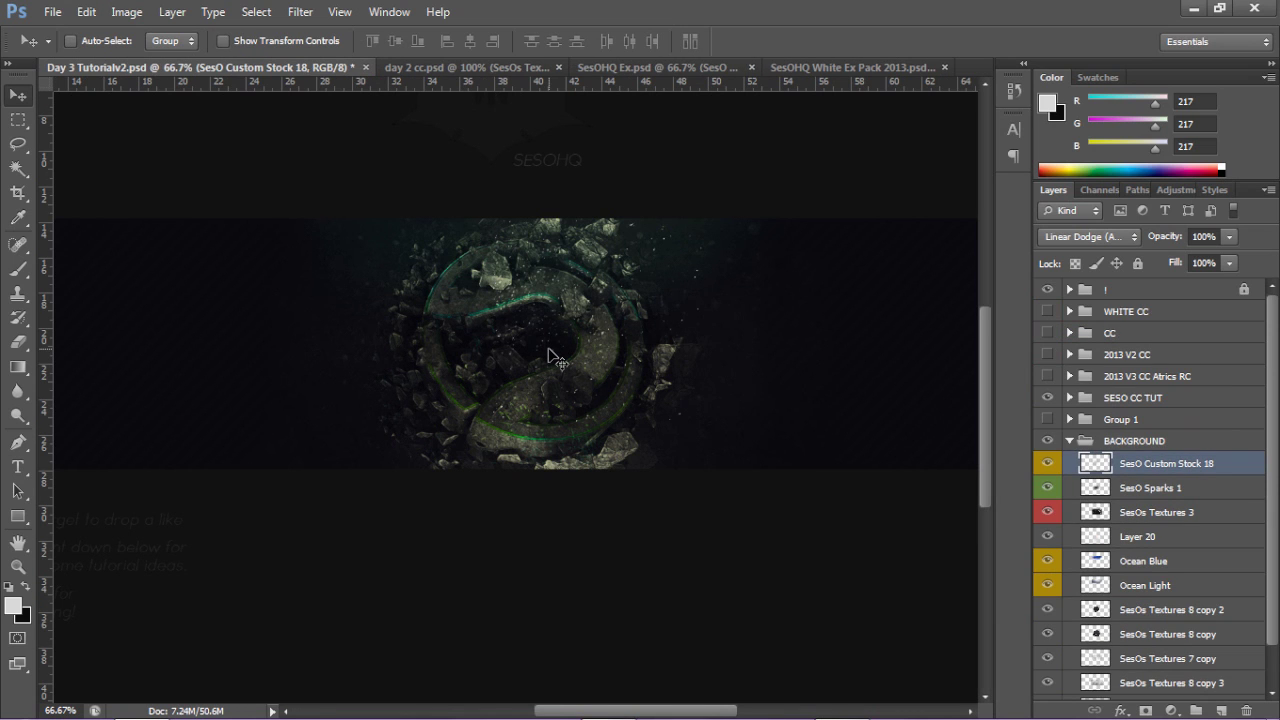
Position the SesO Custom Stock 18 particles over the emblem and lower the layer's opacity to 36%, keeping Linear Dodge (Add)
{"action": "left_click_drag", "start_coordinate": [545, 346], "coordinate": [355, 249]}
{"action": "left_click_drag", "start_coordinate": [337, 437], "coordinate": [397, 343]}
{"action": "left_click", "coordinate": [1230, 237]}
{"action": "left_click_drag", "start_coordinate": [1173, 263], "coordinate": [1155, 262]}
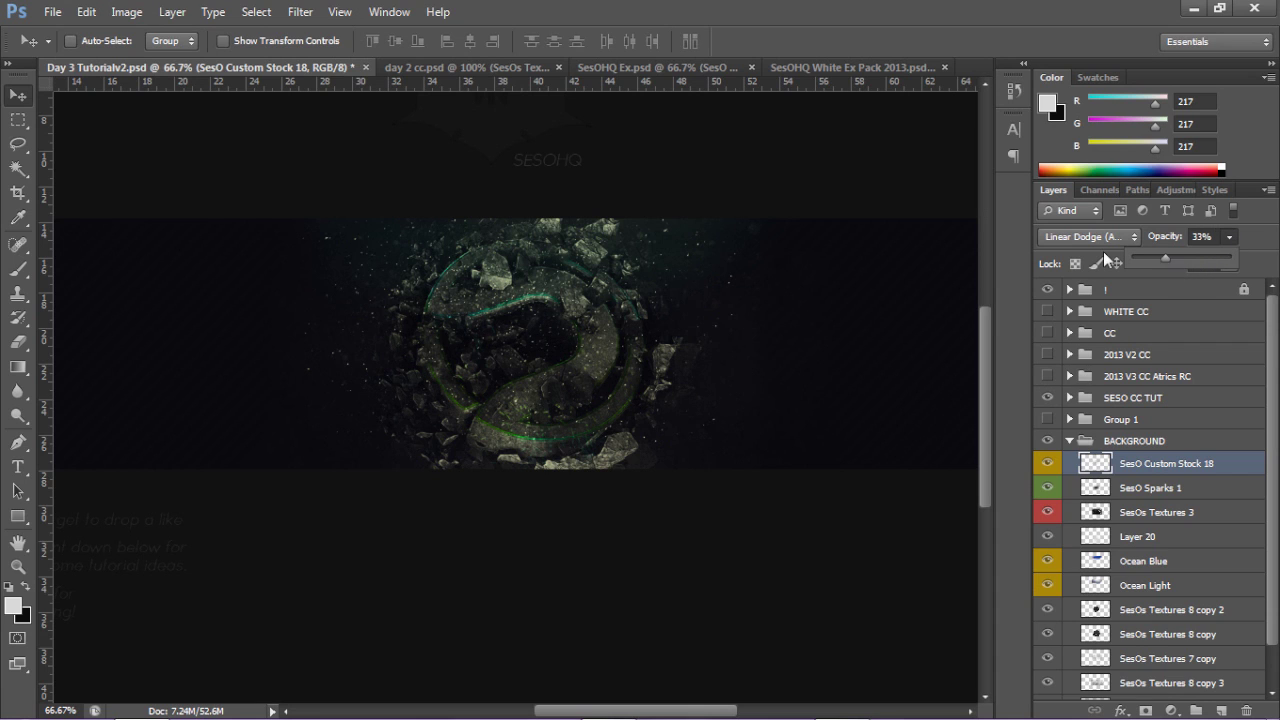
{"action": "left_click", "coordinate": [1077, 237]}
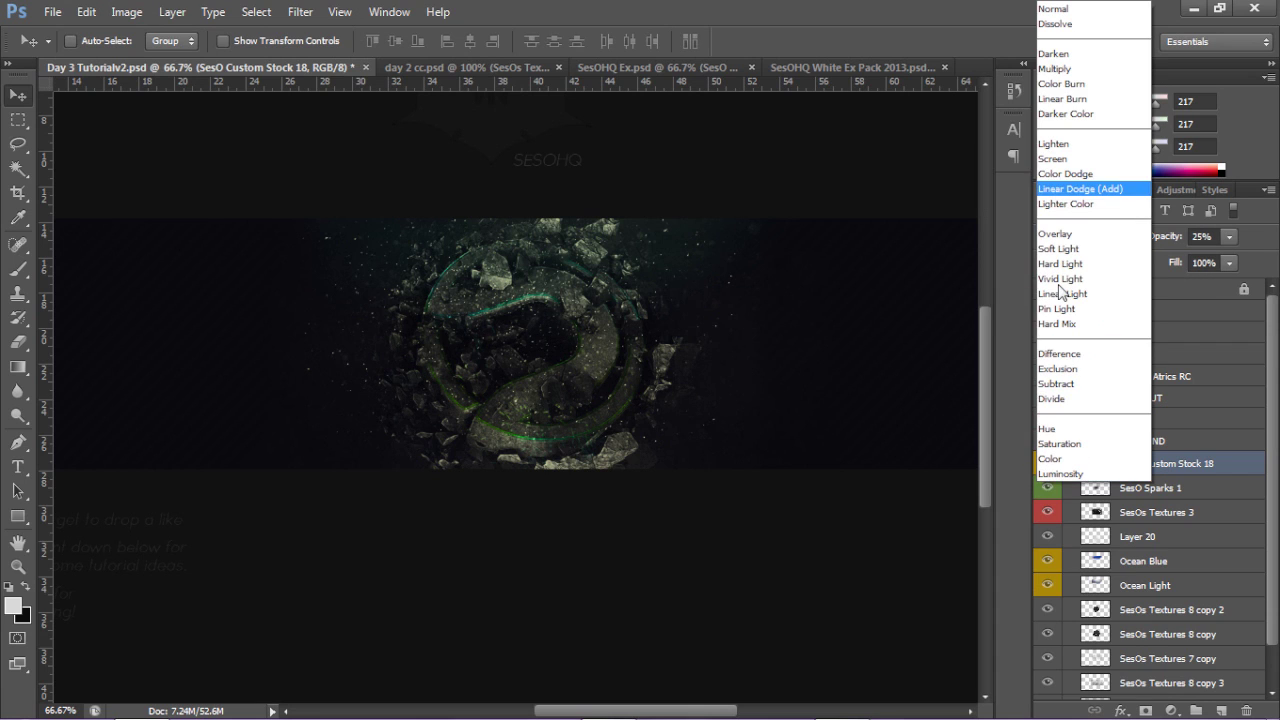
{"action": "left_click", "coordinate": [1227, 235]}
{"action": "left_click", "coordinate": [1227, 235]}
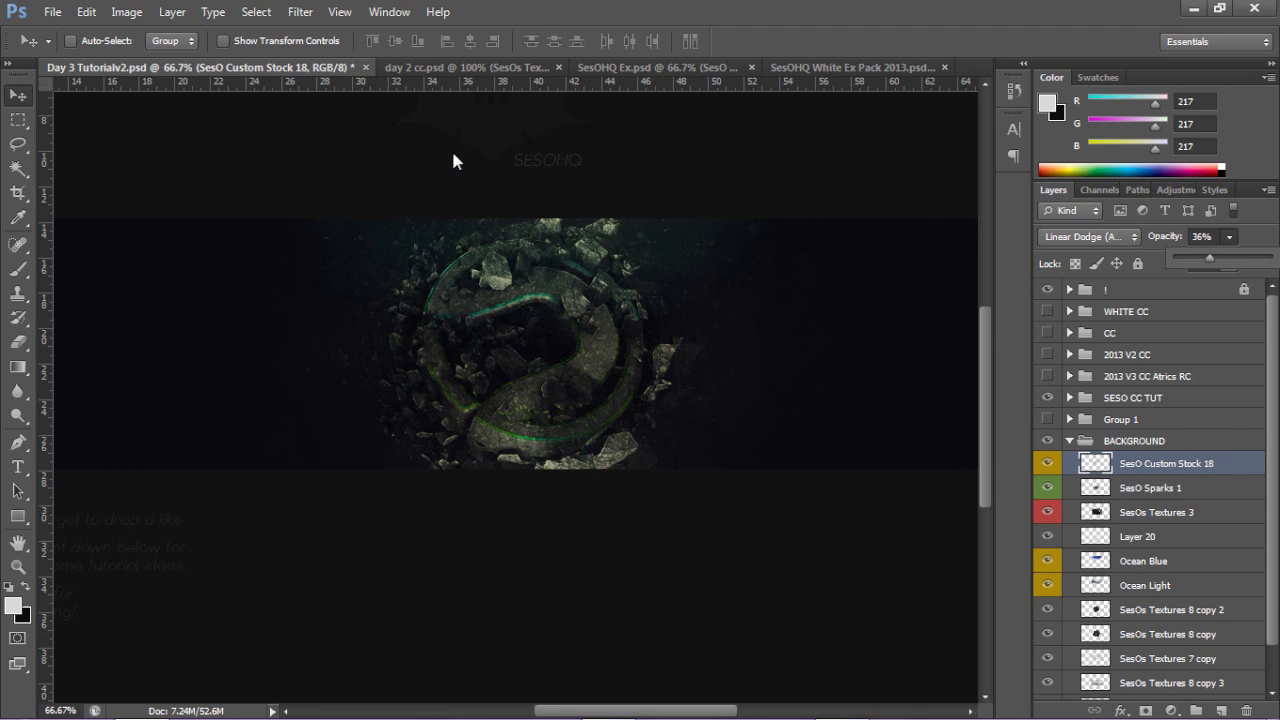
Copy SesO Custom Stock 10 from SesOHQ Ex.psd into the Day 3 banner and move it directly above the BLACK BG layer
{"action": "left_click", "coordinate": [650, 68]}
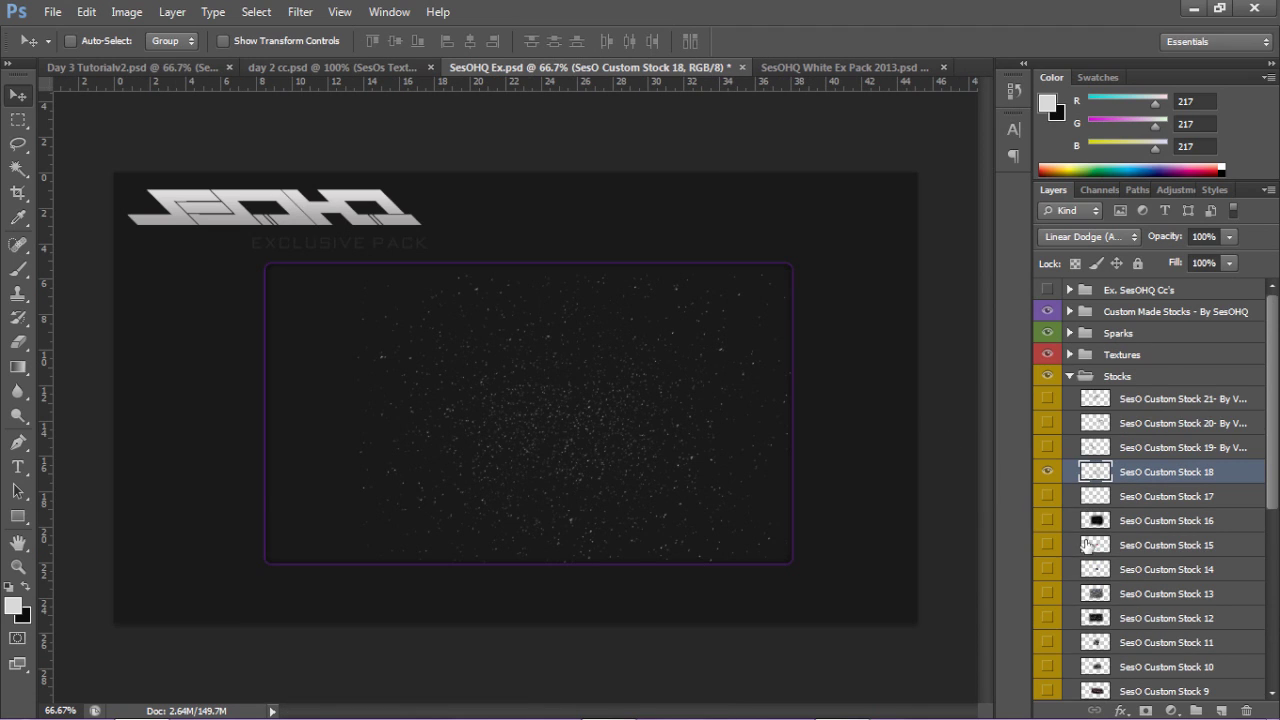
{"action": "left_click", "coordinate": [1047, 472]}
{"action": "scroll", "coordinate": [1047, 513], "scroll_direction": "down", "scroll_amount": 1}
{"action": "left_click", "coordinate": [1047, 580]}
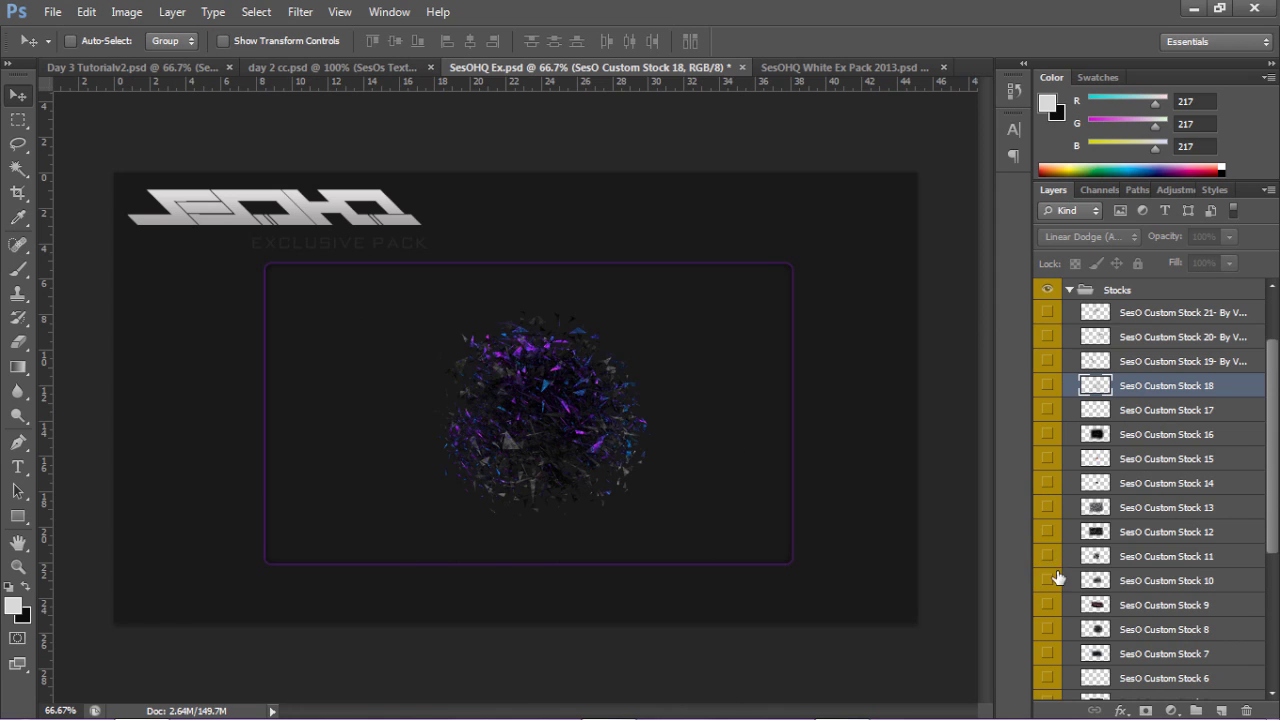
{"action": "left_click", "coordinate": [1126, 588]}
{"action": "left_click_drag", "start_coordinate": [317, 151], "coordinate": [443, 290]}
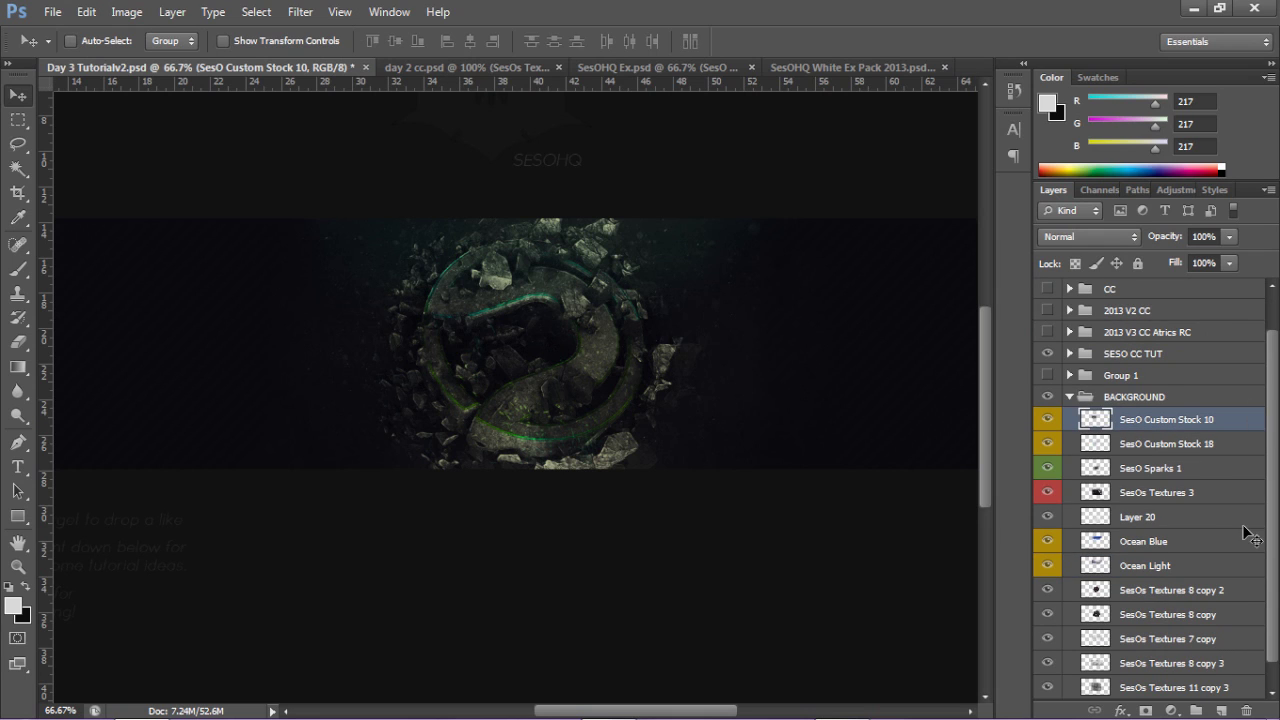
{"action": "left_click_drag", "start_coordinate": [1247, 614], "coordinate": [1190, 697]}
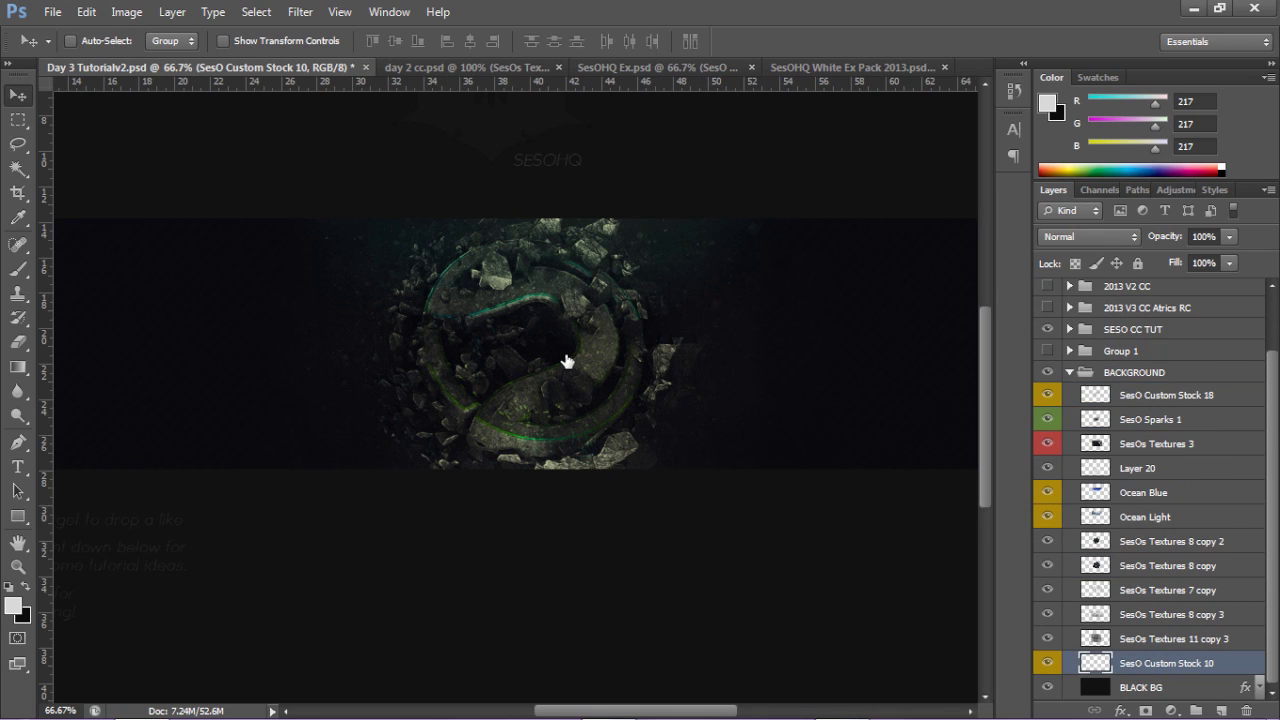
Spread copies of SesO Custom Stock 10 around both sides of the emblem and merge them into one layer
{"action": "left_click_drag", "start_coordinate": [434, 287], "coordinate": [456, 406]}
{"action": "left_click_drag", "start_coordinate": [664, 401], "coordinate": [654, 289]}
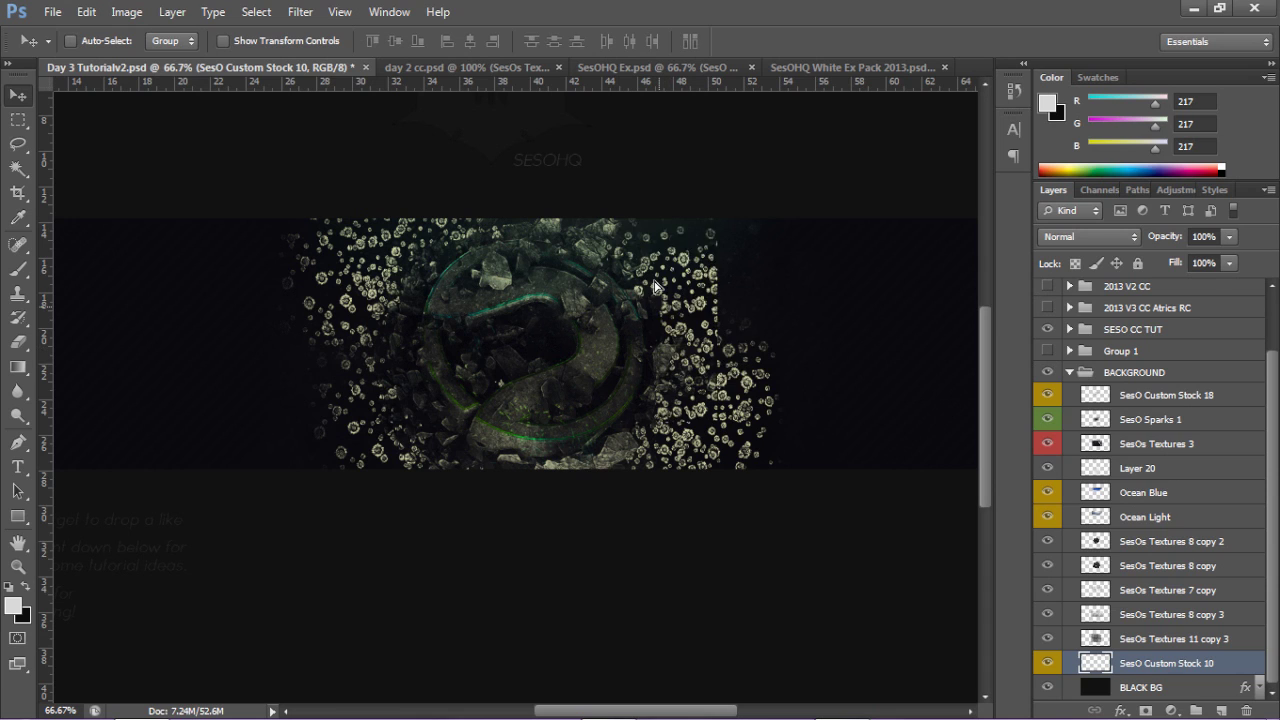
{"action": "scroll", "coordinate": [1152, 661], "scroll_direction": "down", "scroll_amount": 3}
{"action": "left_click", "coordinate": [1147, 640]}
{"action": "mouse_move", "coordinate": [321, 403]}
{"action": "left_mouse_down"}
{"action": "mouse_move", "coordinate": [300, 409]}
{"action": "mouse_move", "coordinate": [310, 402]}
{"action": "left_mouse_up"}
{"action": "left_click", "coordinate": [1166, 666]}
{"action": "left_click", "coordinate": [1170, 590], "text": "shift"}
{"action": "key", "text": "ctrl+e"}
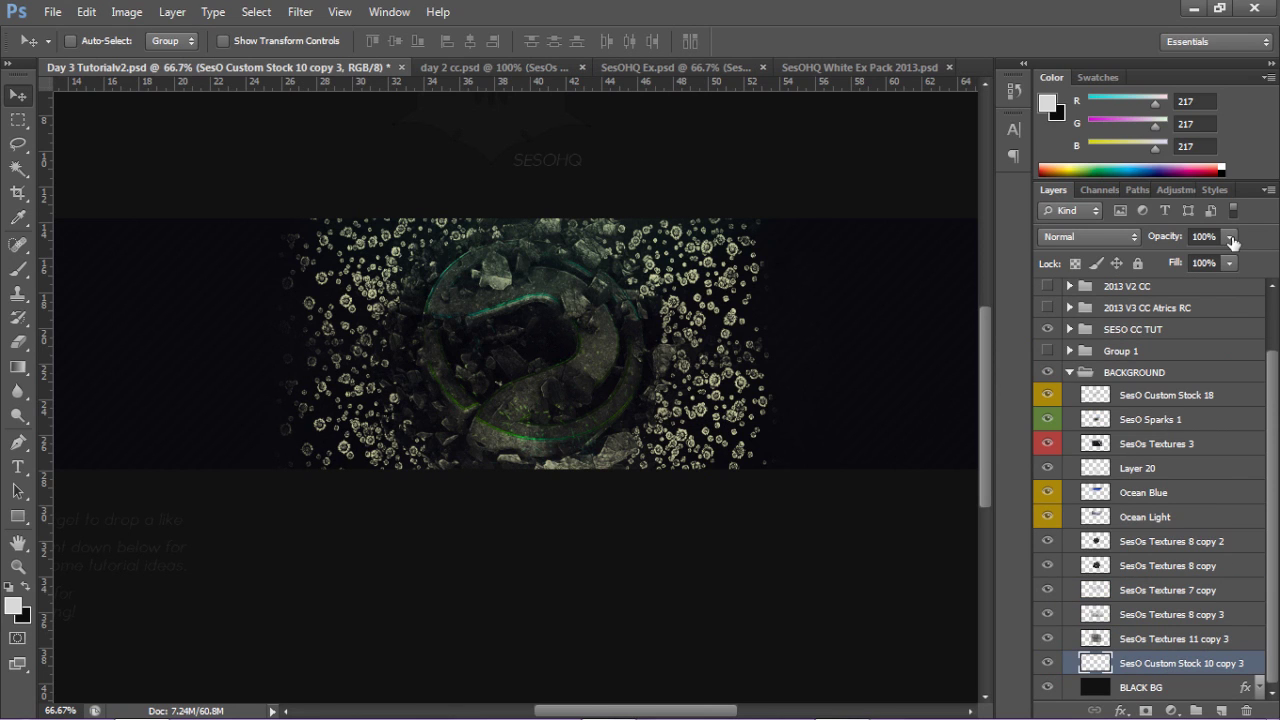
Set the merged SesO Custom Stock 10 layer to Lighten blending at 59% opacity
{"action": "left_click", "coordinate": [1231, 237]}
{"action": "left_click", "coordinate": [1190, 257]}
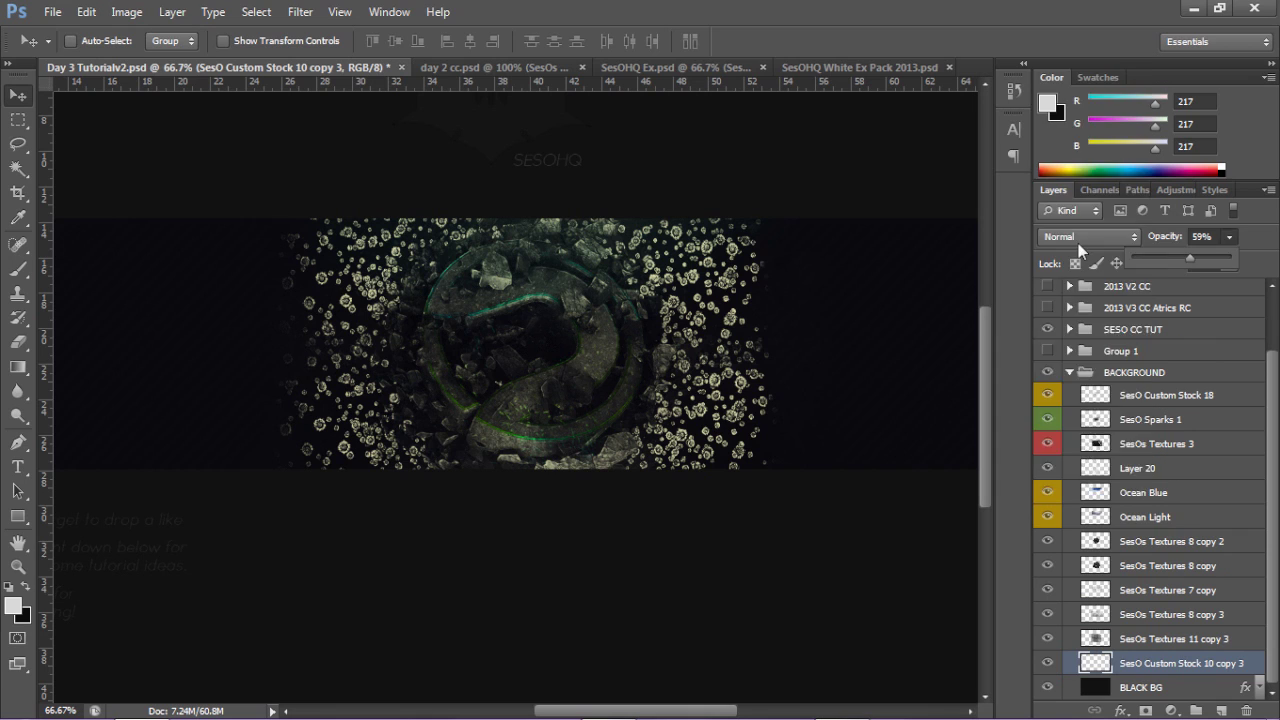
{"action": "left_click", "coordinate": [1078, 243]}
{"action": "left_click", "coordinate": [1080, 142]}
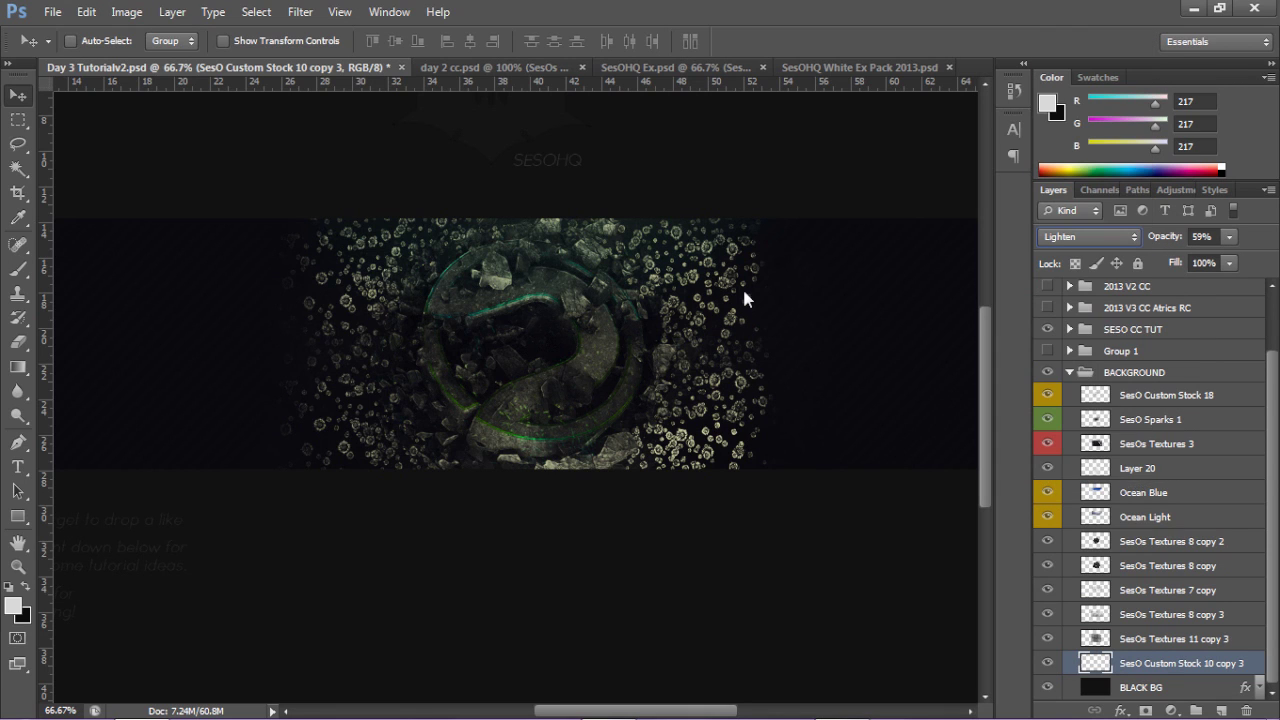
Lower the merged SesO Custom Stock 10 layer's opacity to 6%
{"action": "left_click", "coordinate": [1228, 237]}
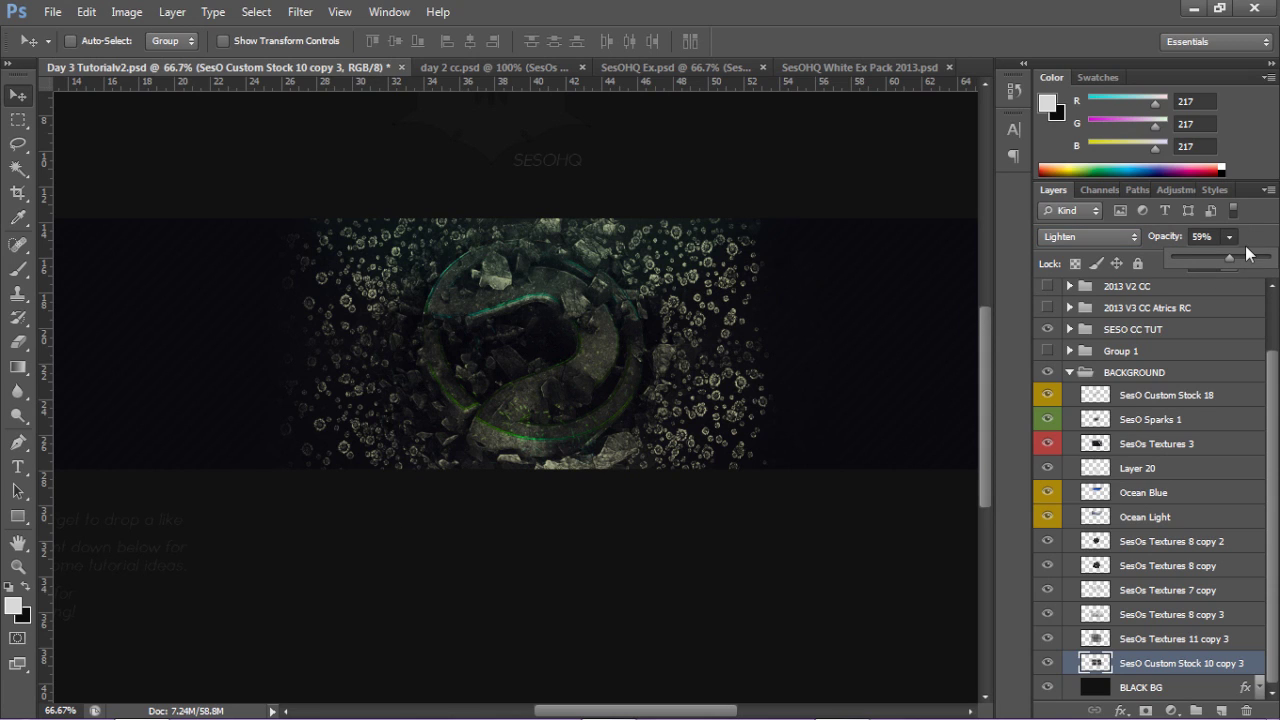
{"action": "left_click_drag", "start_coordinate": [1195, 257], "coordinate": [1184, 262]}
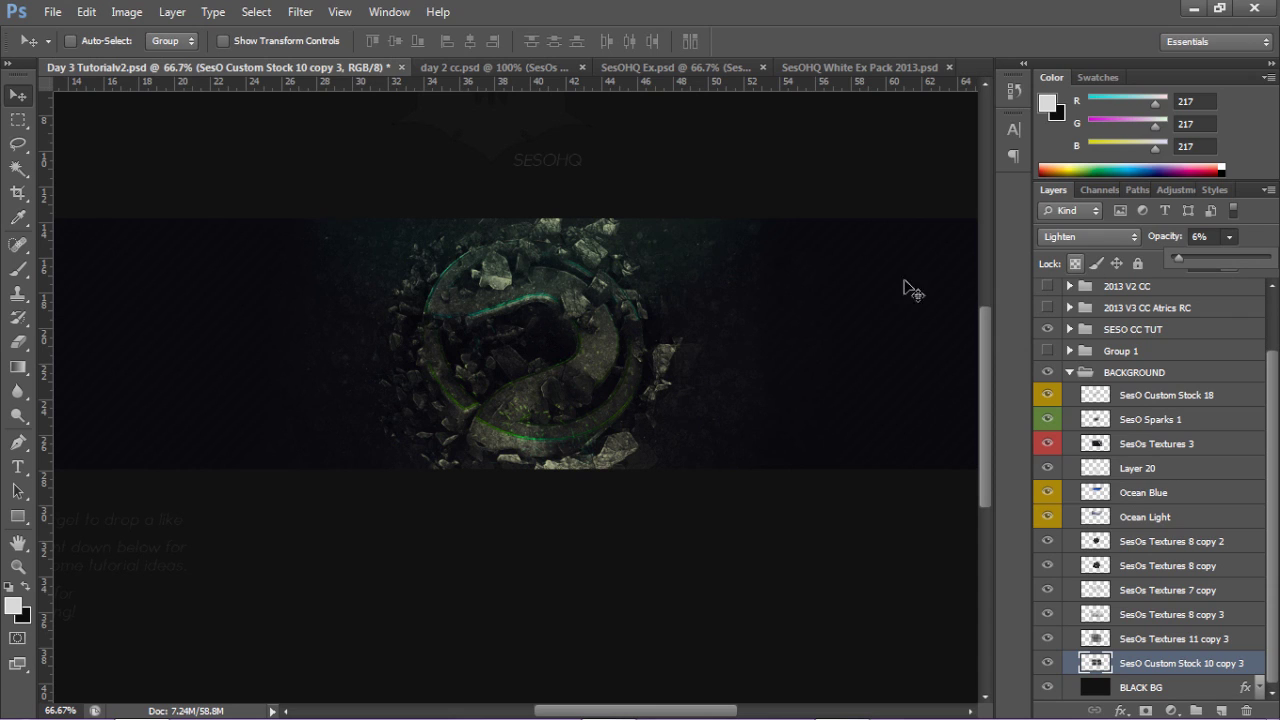
{"action": "left_click", "coordinate": [795, 258]}
Erase the outer parts of the SesO Custom Stock 10 particles with a 293 px eraser, keeping the layer at 6% opacity
{"action": "key", "text": "e"}
{"action": "mouse_move", "coordinate": [771, 228]}
{"action": "left_mouse_down", "text": "alt"}
{"action": "mouse_move", "coordinate": [786, 242]}
{"action": "mouse_move", "coordinate": [778, 235]}
{"action": "left_mouse_up", "text": "alt"}
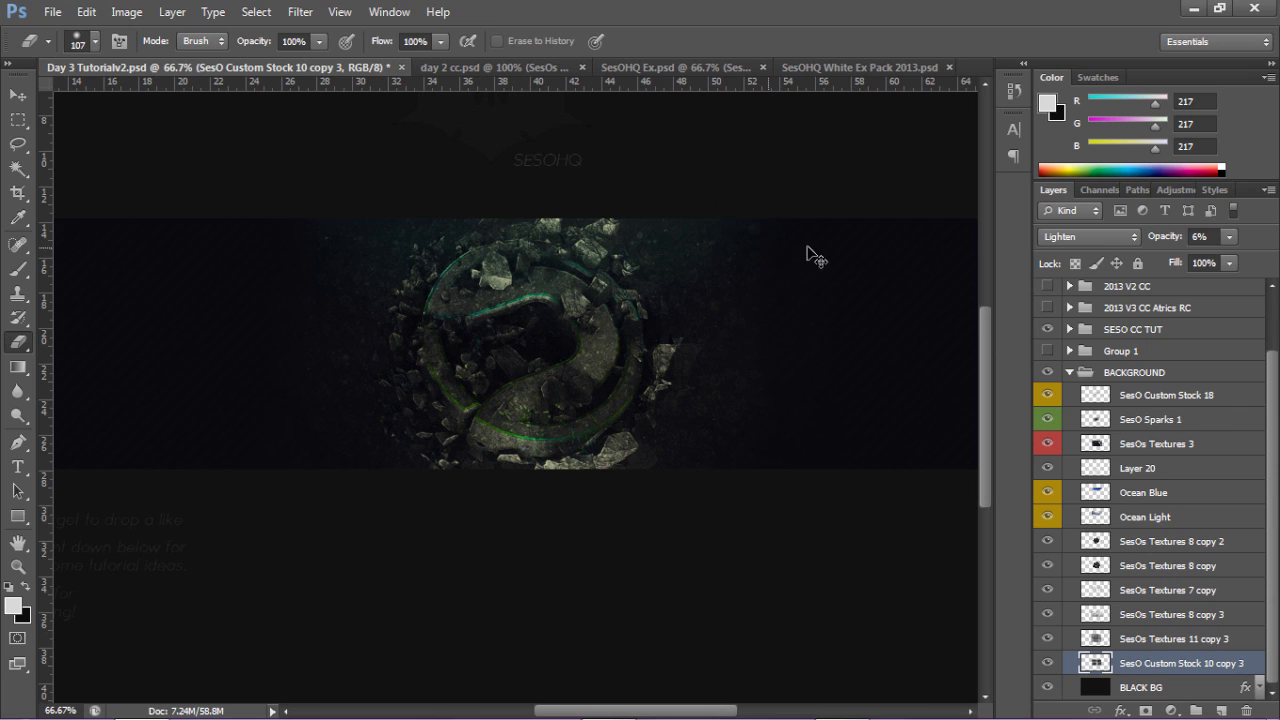
{"action": "right_click", "coordinate": [768, 248], "text": "alt"}
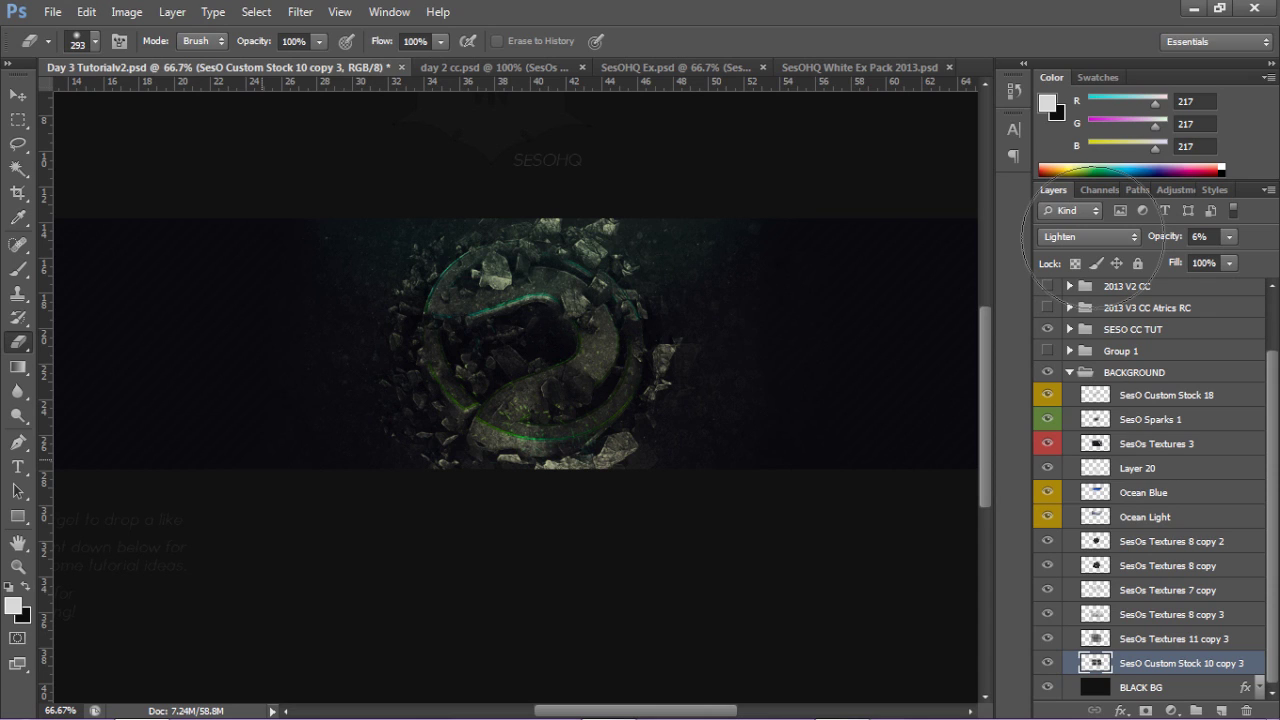
{"action": "key", "text": "v"}
{"action": "left_click", "coordinate": [1199, 240]}
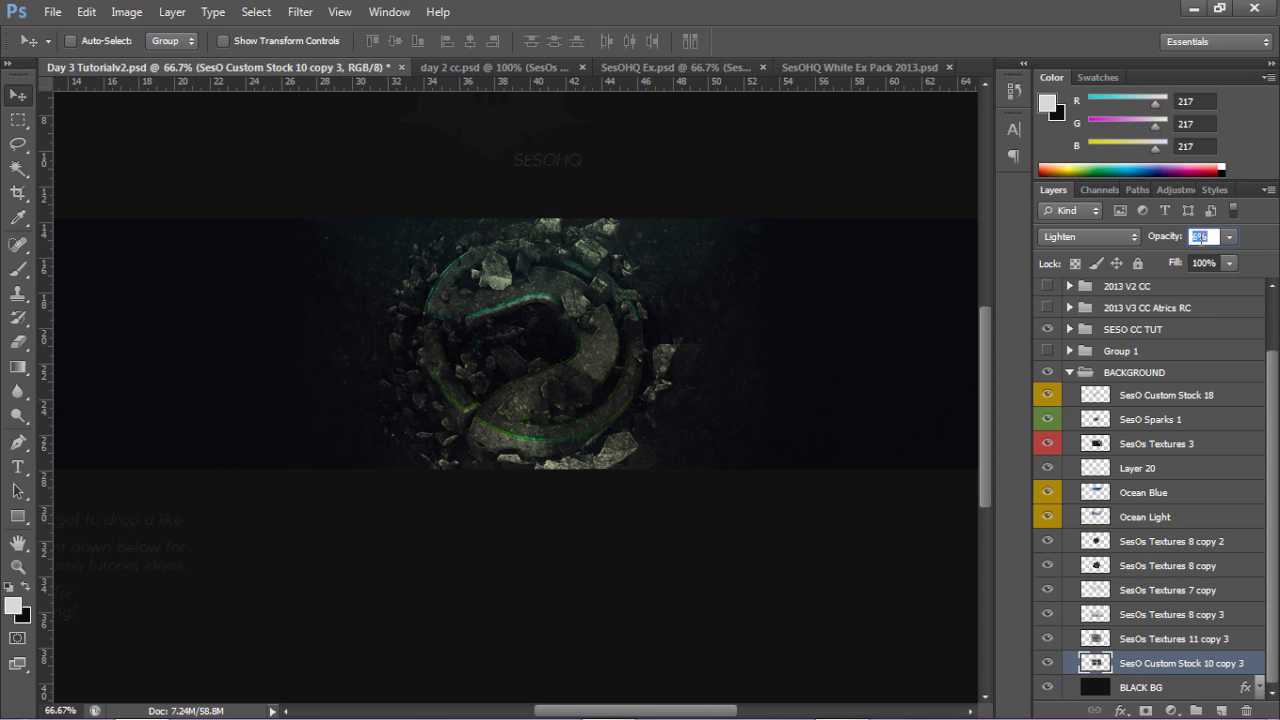
{"action": "type", "text": "5"}
{"action": "key", "text": "Return"}
{"action": "key", "text": "Return"}
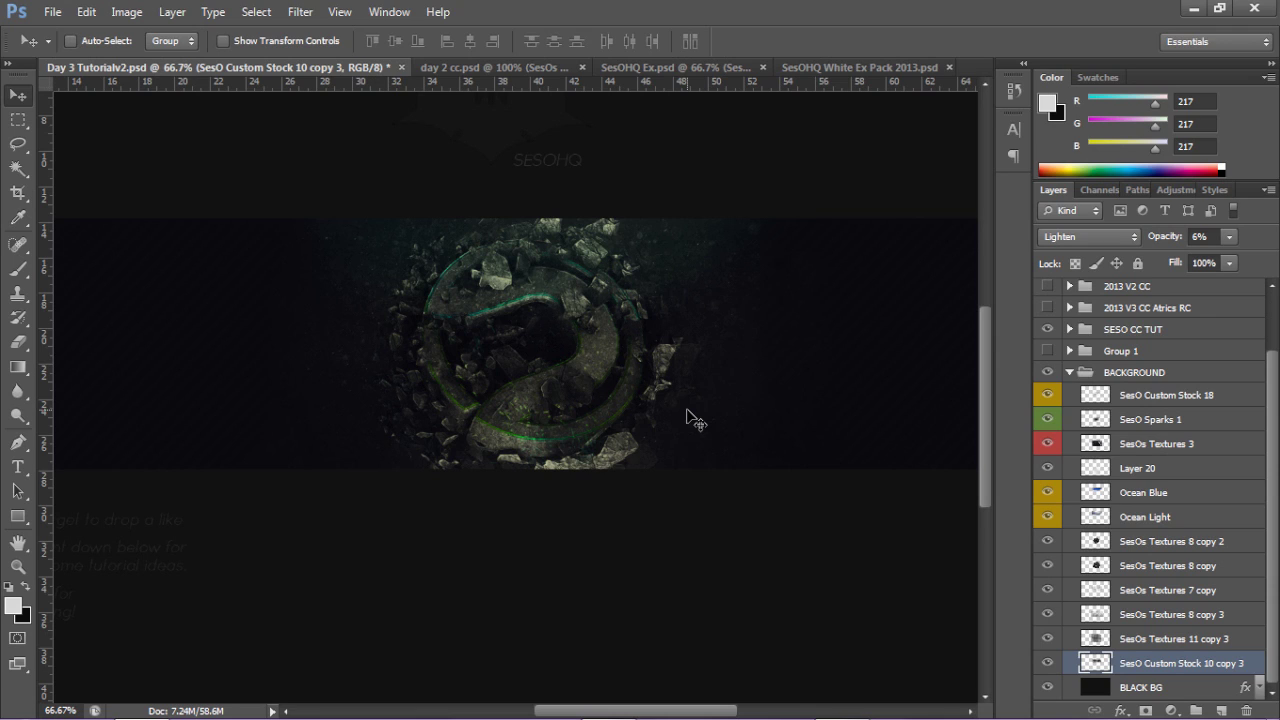
Make SesO Custom Stock 18 the active banner layer, then hide Ocean Blue and collapse the Lighting group in SesOHQ White Ex Pack 2013.psd
{"action": "left_click", "coordinate": [1200, 395]}
{"action": "left_click", "coordinate": [890, 67]}
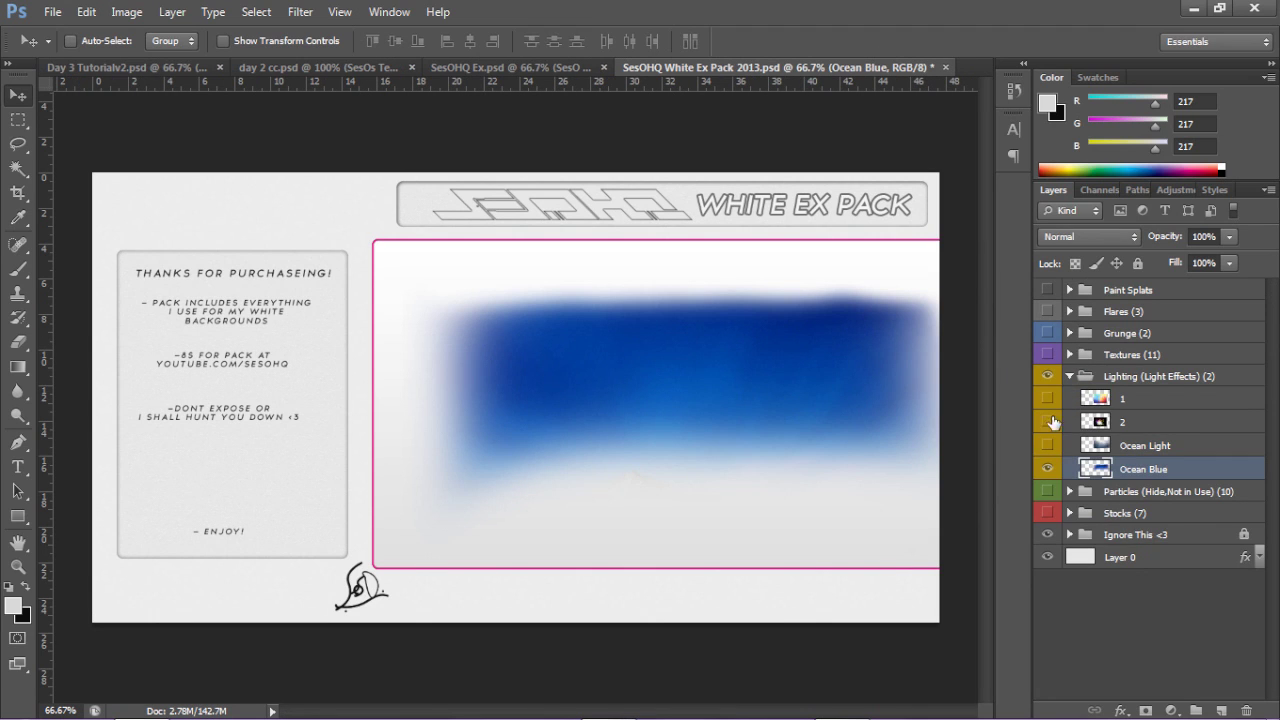
{"action": "left_click", "coordinate": [1047, 468]}
{"action": "left_click", "coordinate": [1074, 380]}
{"action": "left_click", "coordinate": [1069, 376]}
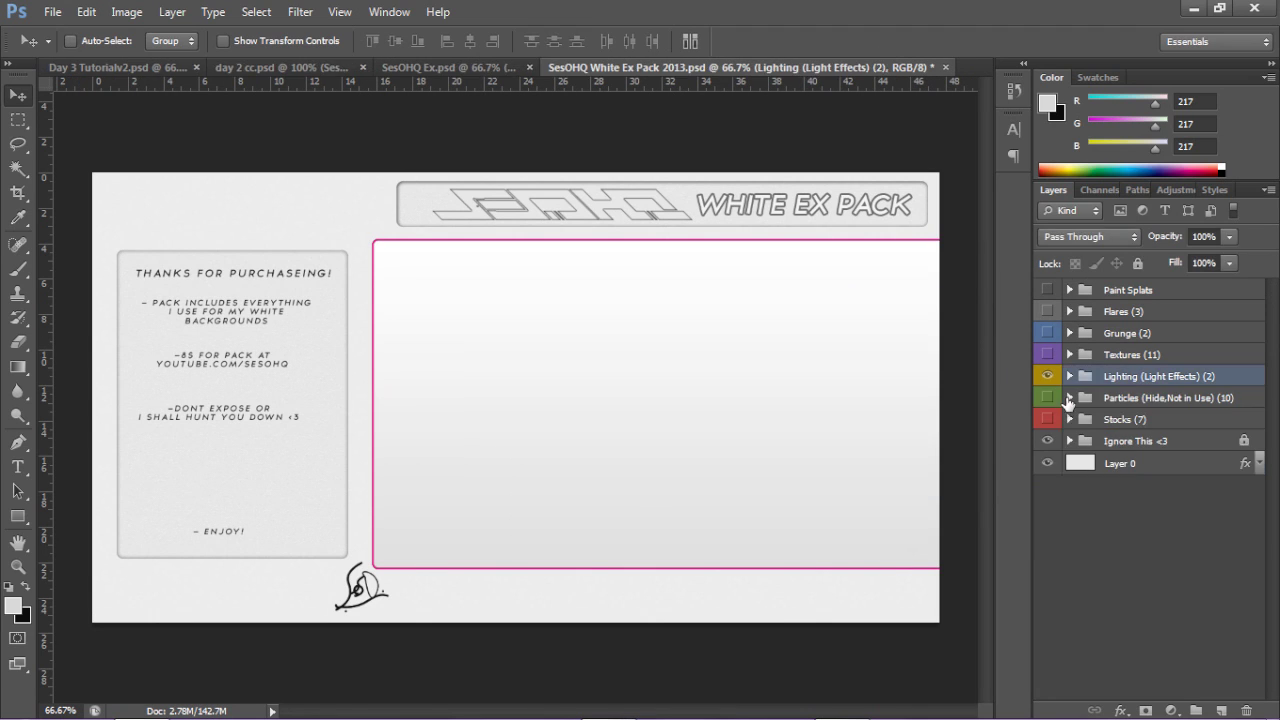
Expand and show the Particles group and preview the SesOs Particles 9 layer
{"action": "left_click", "coordinate": [1069, 397]}
{"action": "left_click", "coordinate": [1047, 397]}
{"action": "left_click", "coordinate": [1047, 607]}
{"action": "left_click", "coordinate": [1150, 607]}
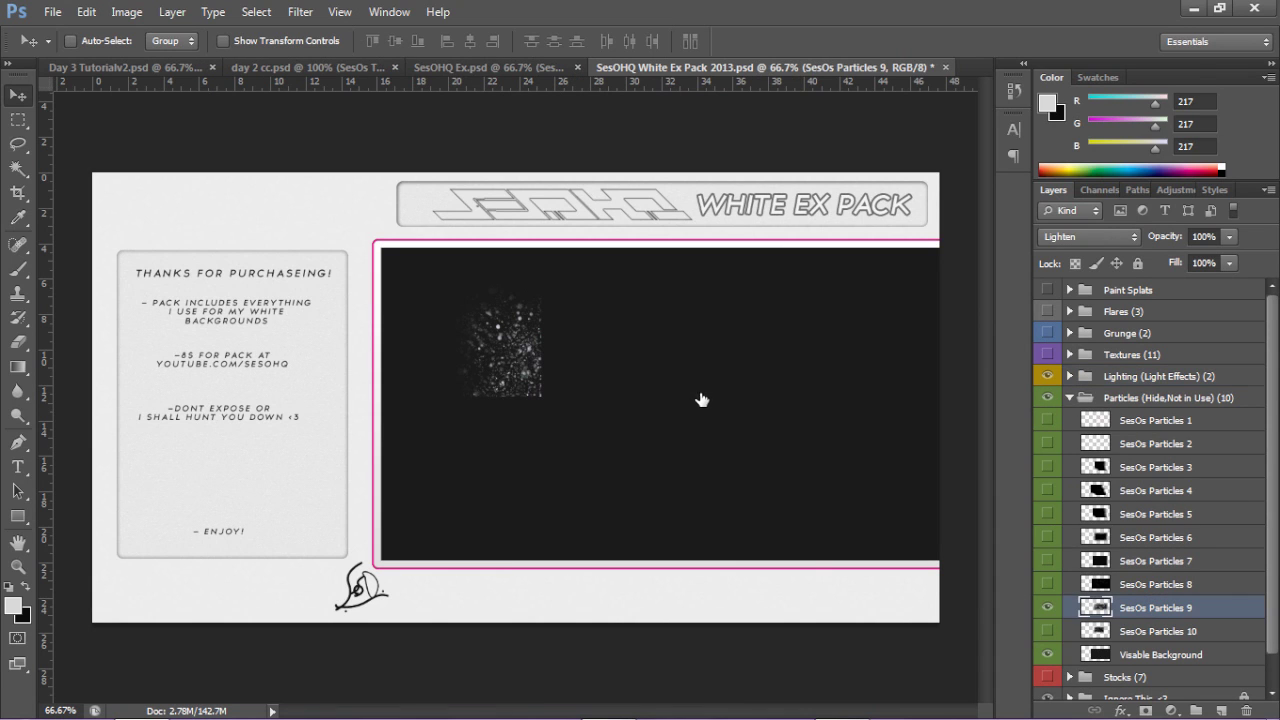
Hide SesOs Particles 9, show SesOs Particles 8 and copy it into the Day 3 banner above SesO Custom Stock 18
{"action": "left_click", "coordinate": [1047, 607]}
{"action": "left_click", "coordinate": [1047, 584]}
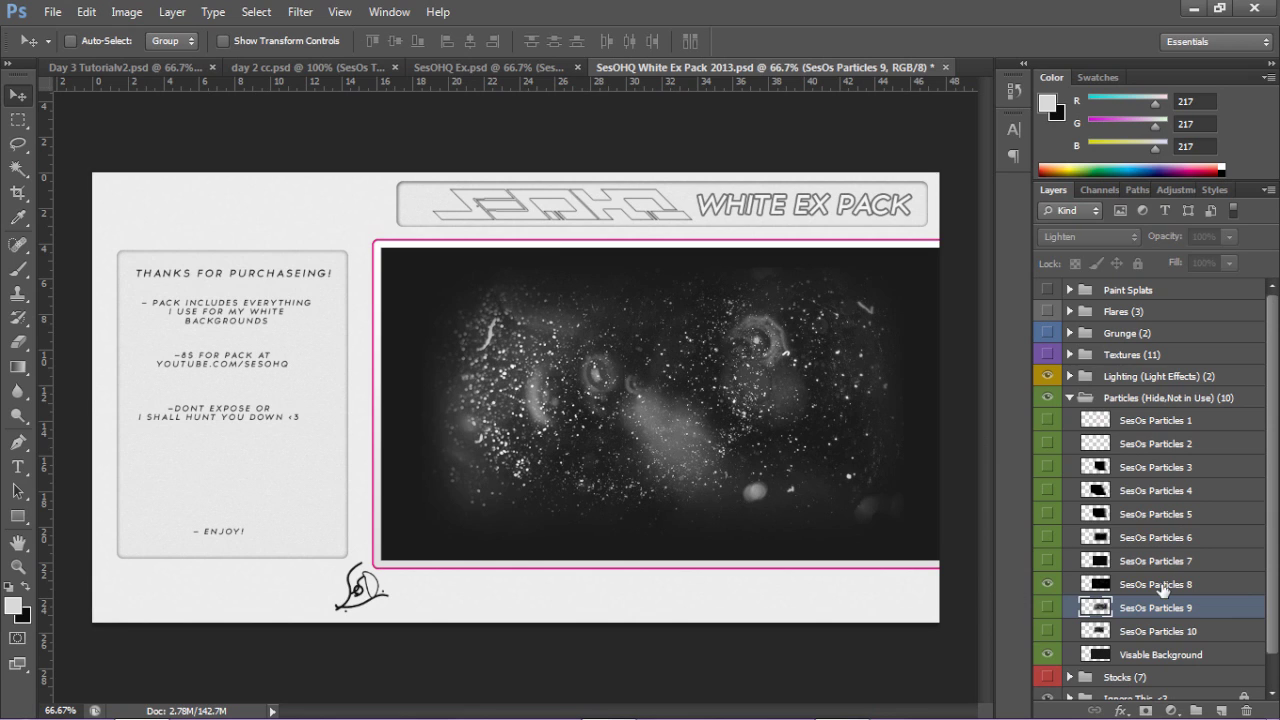
{"action": "left_click", "coordinate": [1160, 587]}
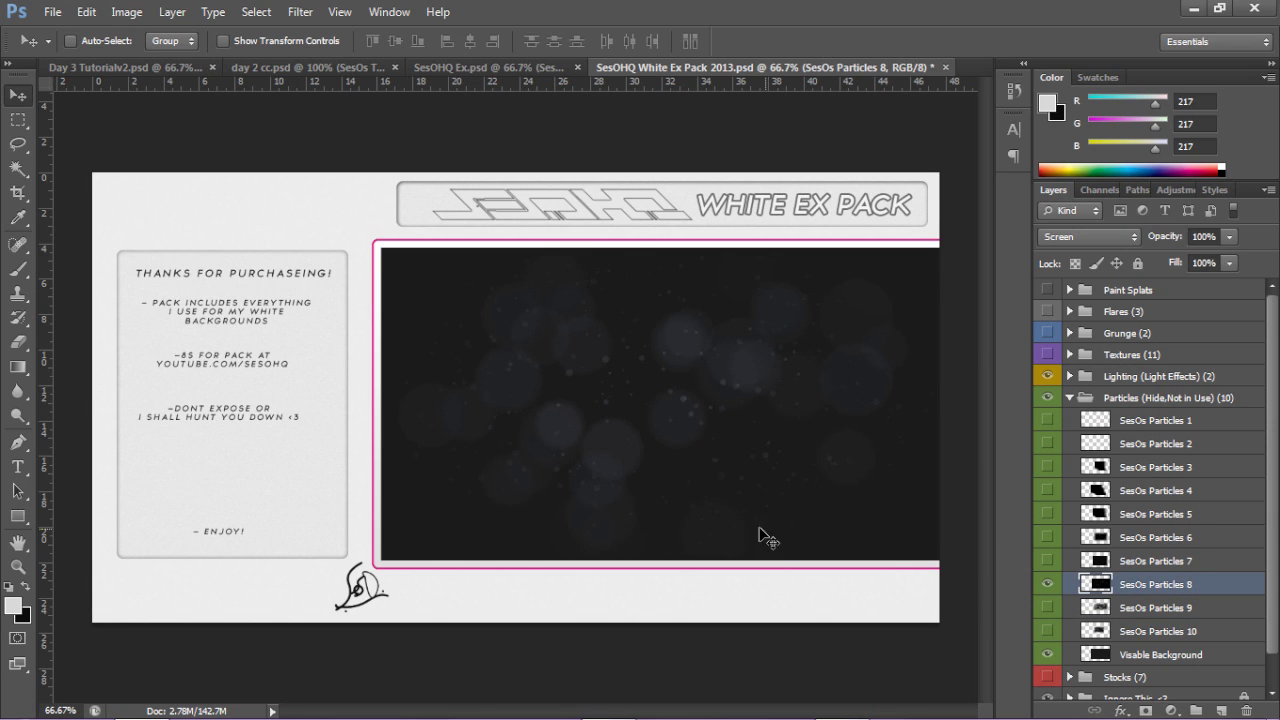
{"action": "left_click", "coordinate": [140, 67]}
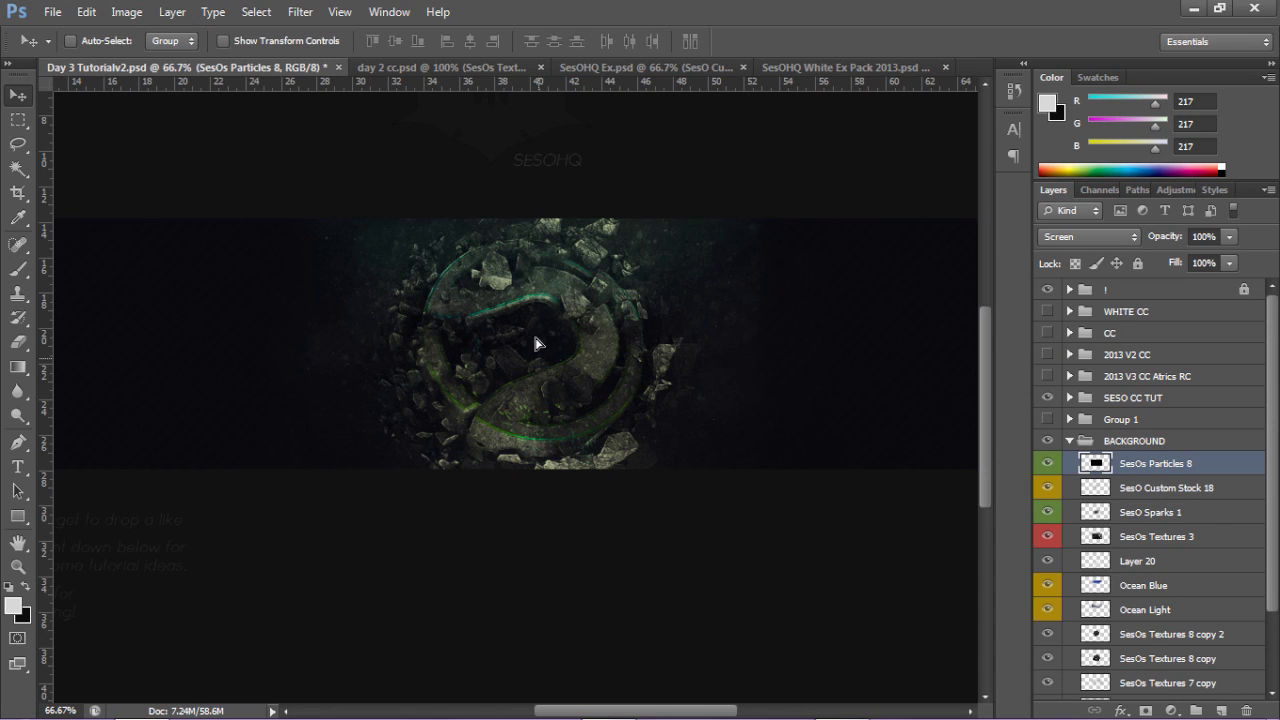
Position SesOs Particles 8 over the emblem and set its opacity to 57%, keeping Screen blending
{"action": "left_click_drag", "start_coordinate": [536, 338], "coordinate": [535, 336]}
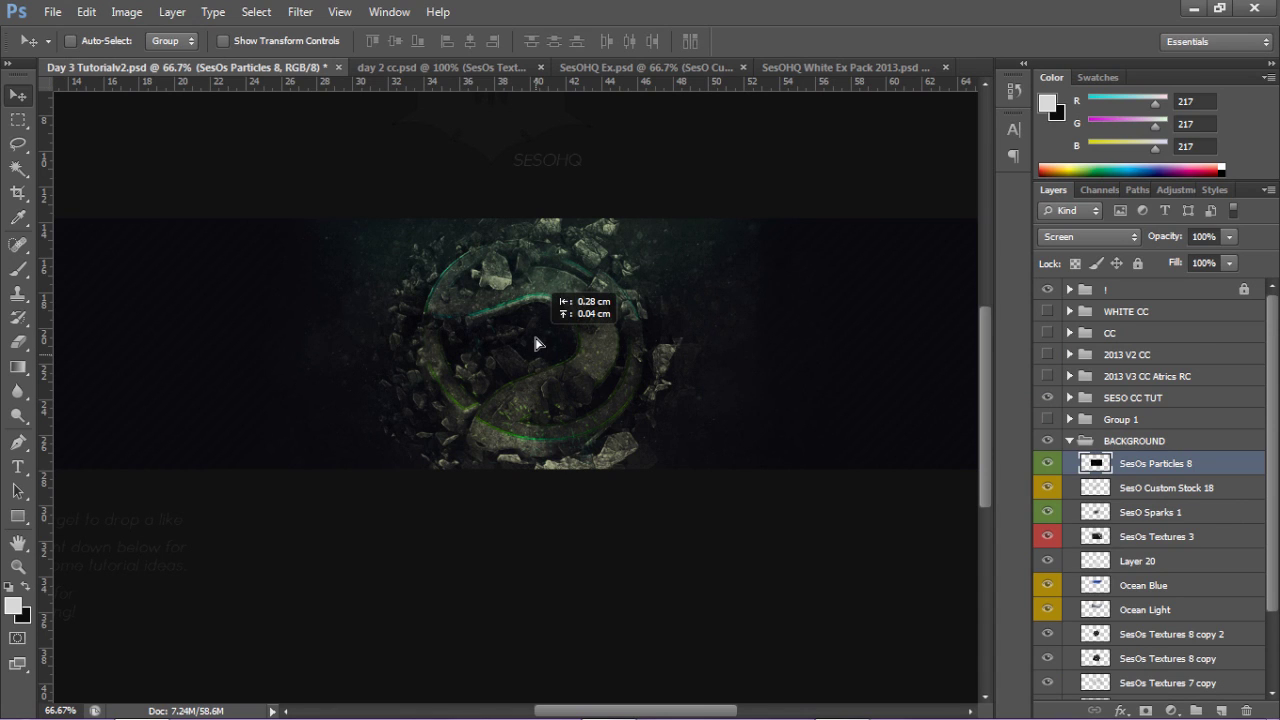
{"action": "left_click", "coordinate": [1214, 257]}
{"action": "key", "text": "5"}
{"action": "key", "text": "7"}
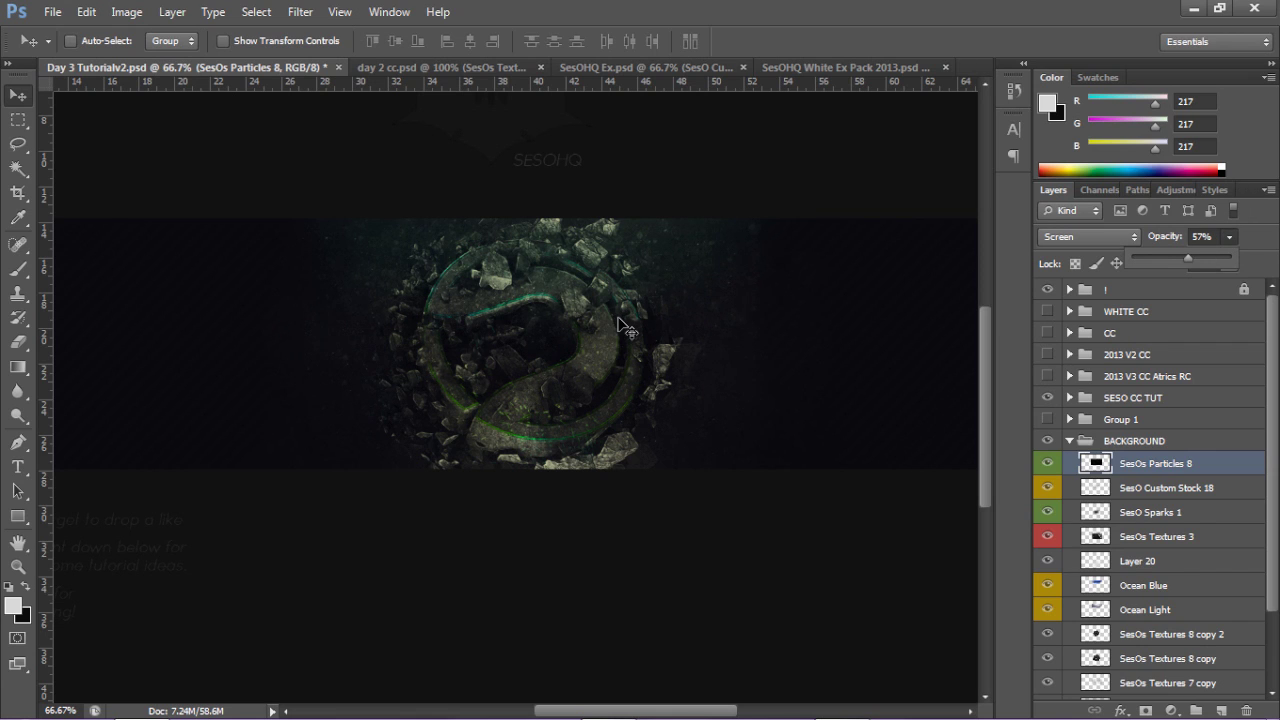
Hide SesOs Particles 8 and collapse the Particles group in the White Ex Pack file, then return to the Day 3 banner
{"action": "left_click_drag", "start_coordinate": [619, 332], "coordinate": [1027, 434]}
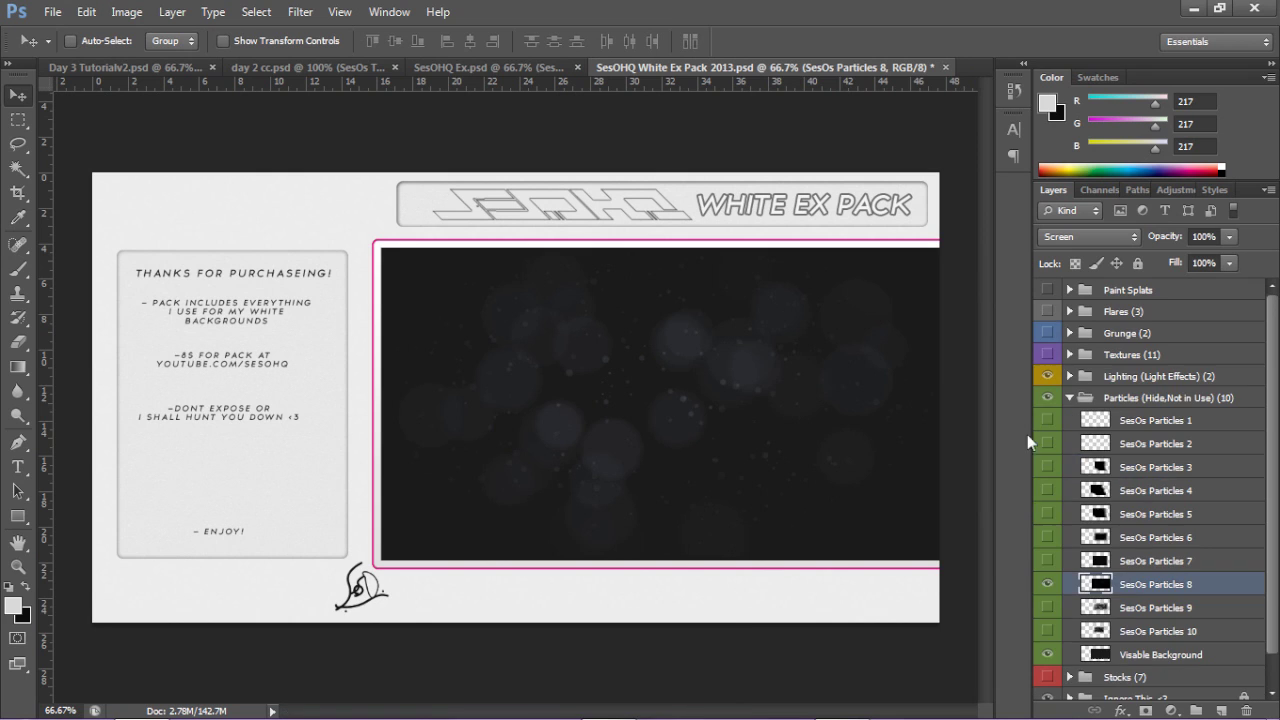
{"action": "left_click", "coordinate": [1046, 584]}
{"action": "left_click", "coordinate": [1070, 398]}
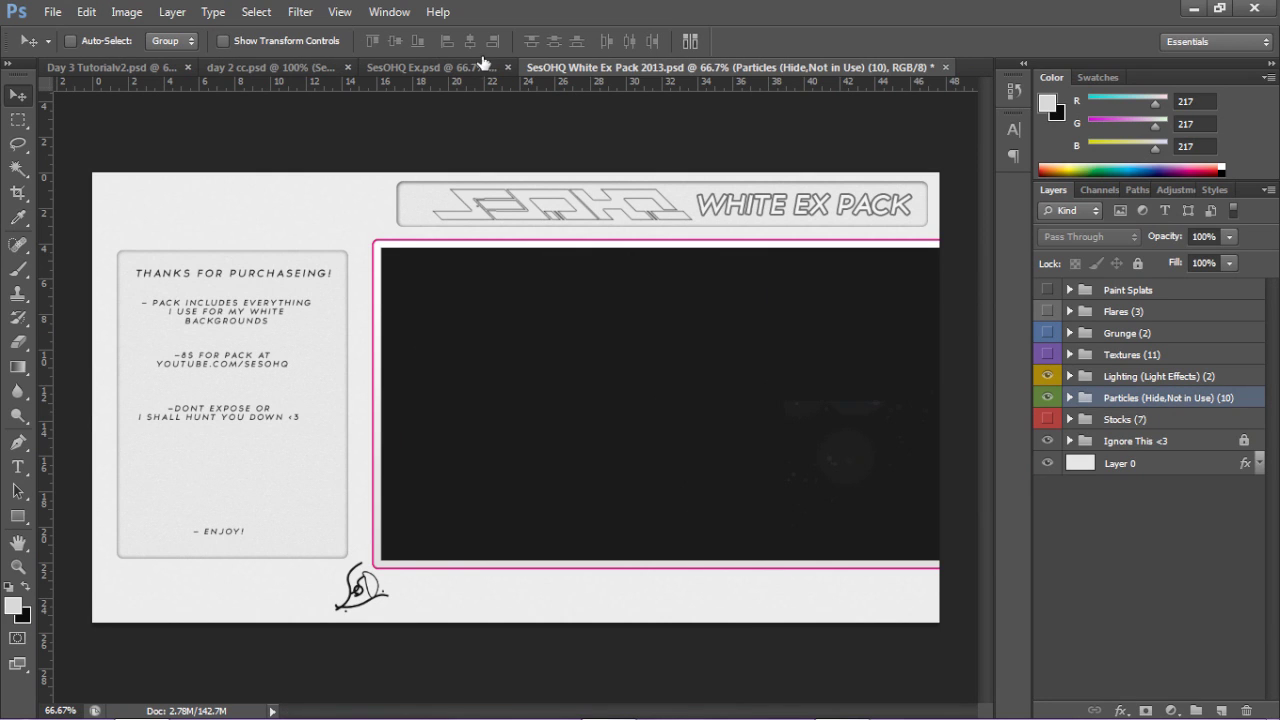
{"action": "left_click", "coordinate": [125, 70]}
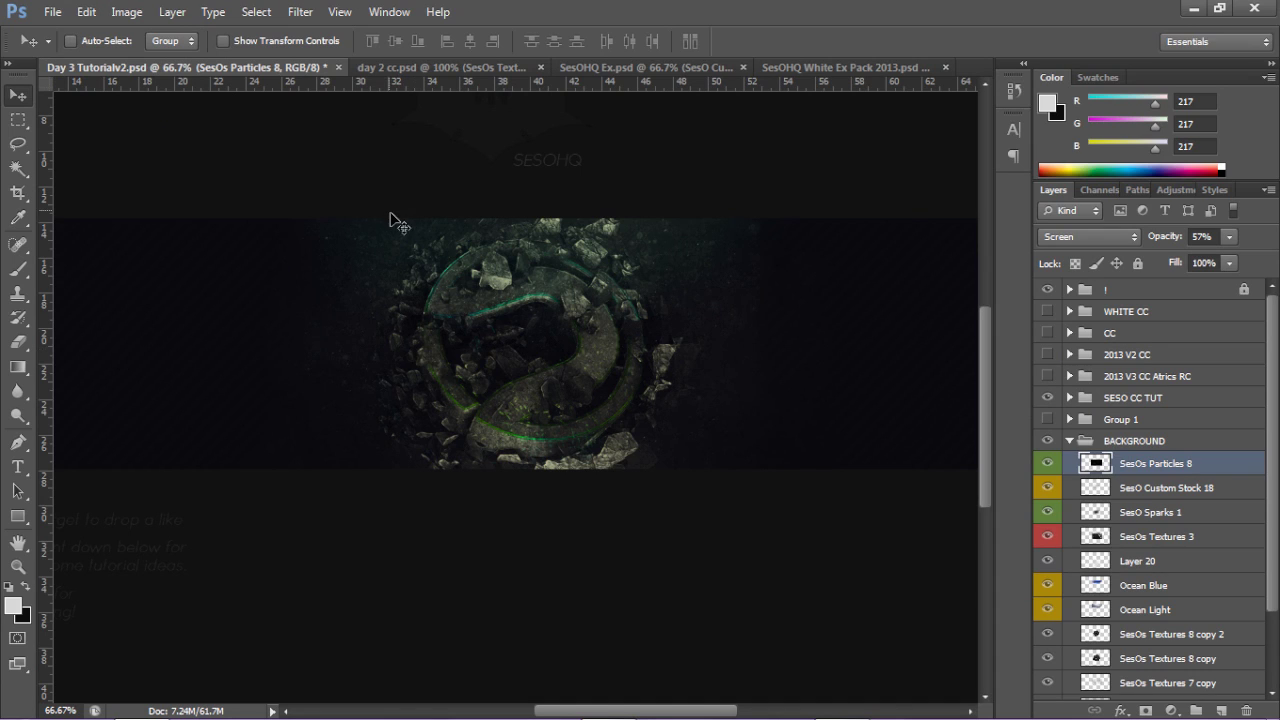
Duplicate all layers from SesOs Particles 8 down to BLACK BG and merge the duplicates into one layer
{"action": "left_click", "coordinate": [1190, 486]}
{"action": "left_click", "coordinate": [1193, 470]}
{"action": "scroll", "coordinate": [1095, 483], "scroll_direction": "down", "scroll_amount": 2}
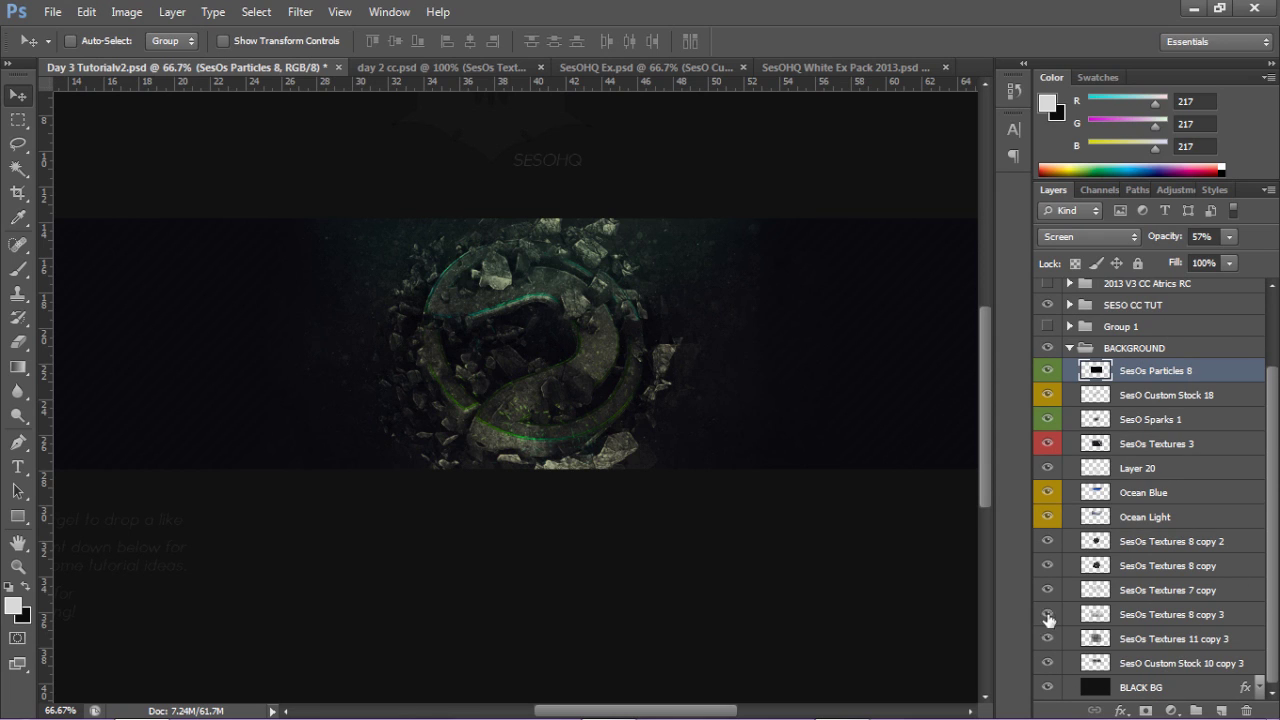
{"action": "left_click", "coordinate": [1155, 689], "text": "shift"}
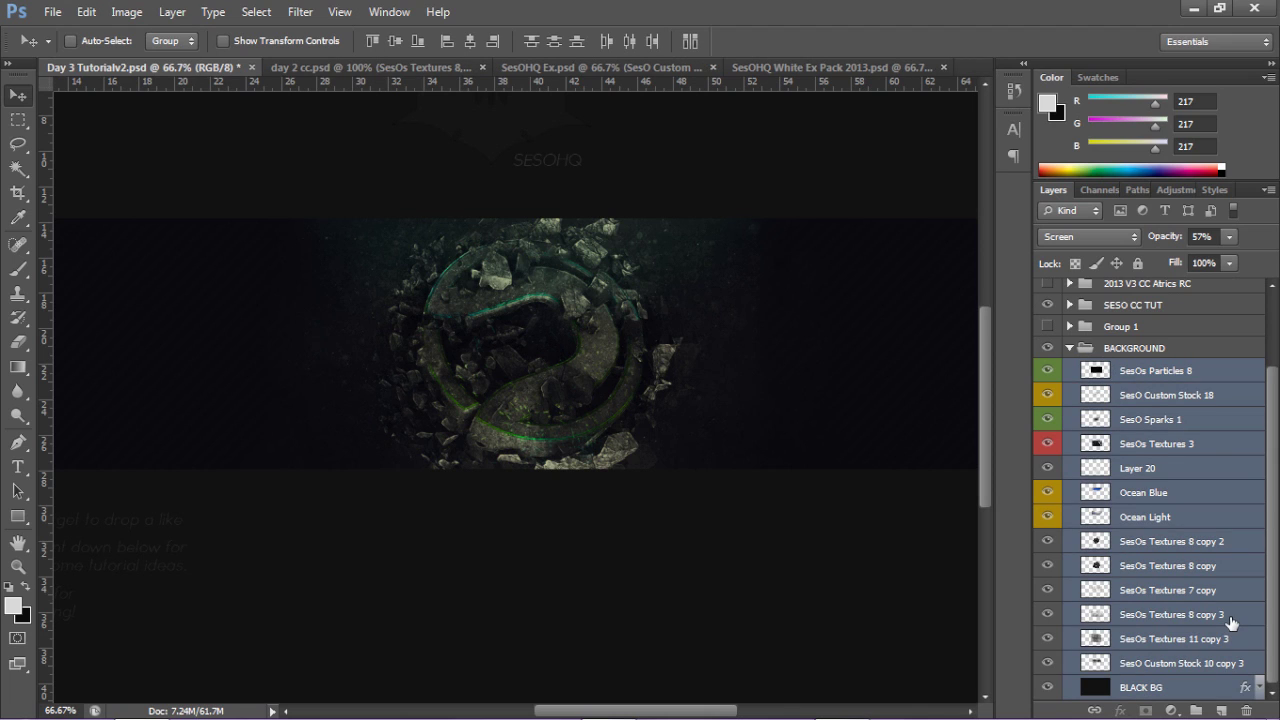
{"action": "key", "text": "ctrl+j"}
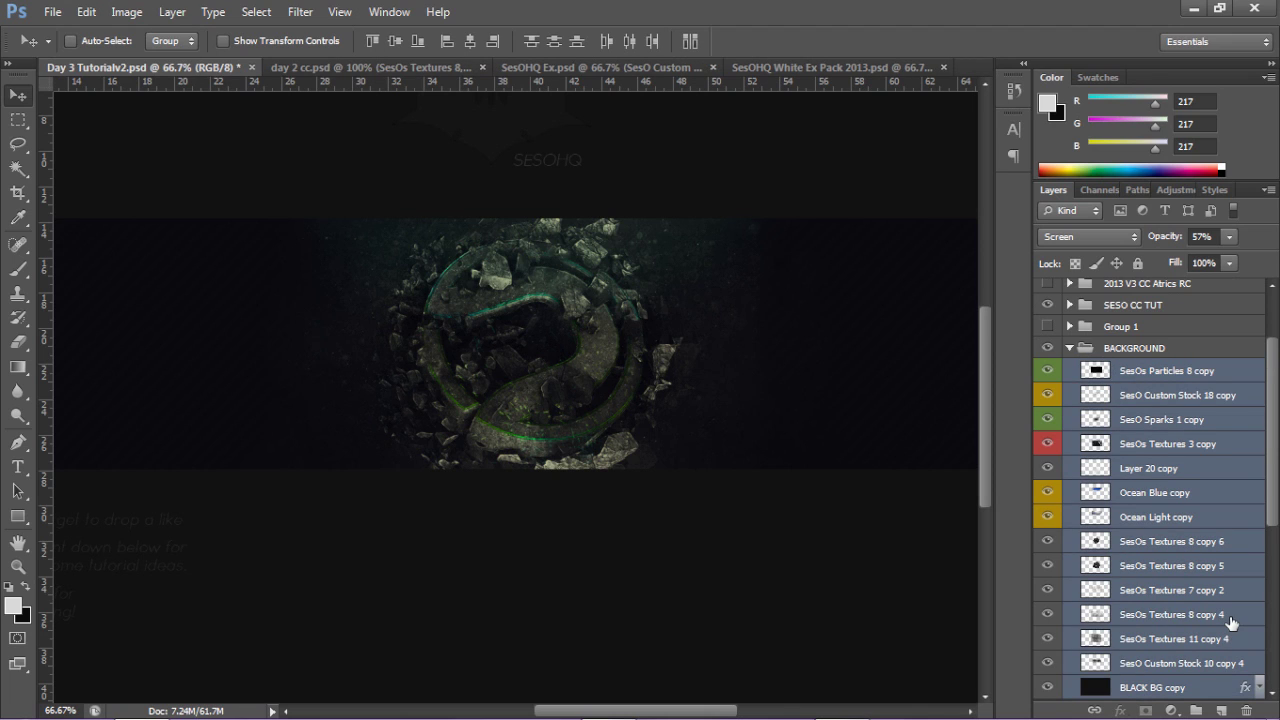
{"action": "key", "text": "ctrl+e"}
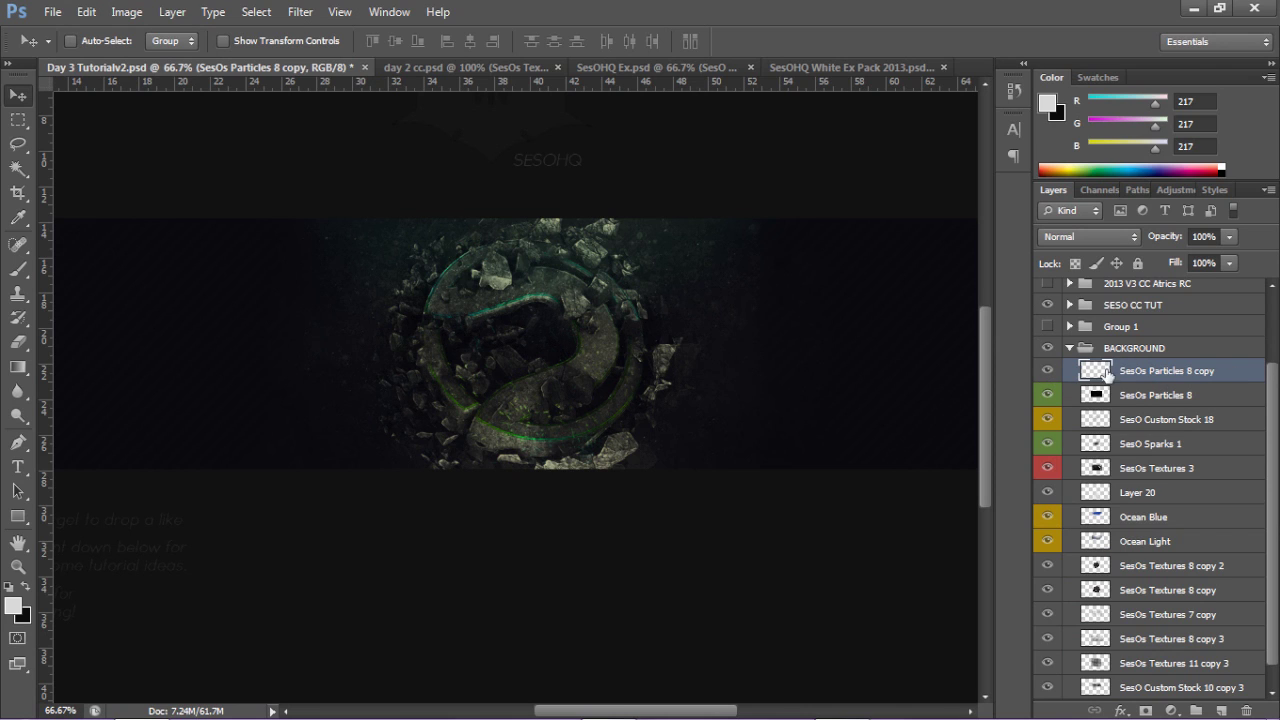
Apply a Gaussian Blur with a 2.4 pixel radius to the merged layer copy
{"action": "left_click", "coordinate": [297, 14]}
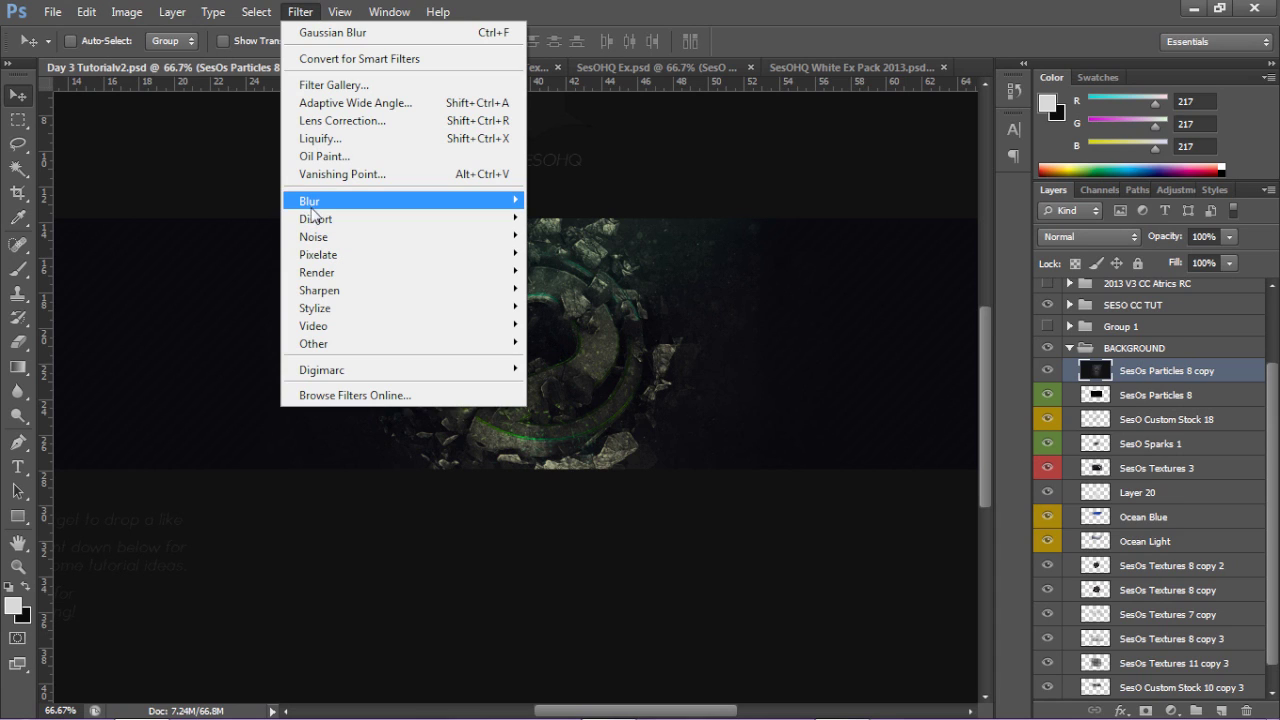
{"action": "mouse_move", "coordinate": [310, 203]}
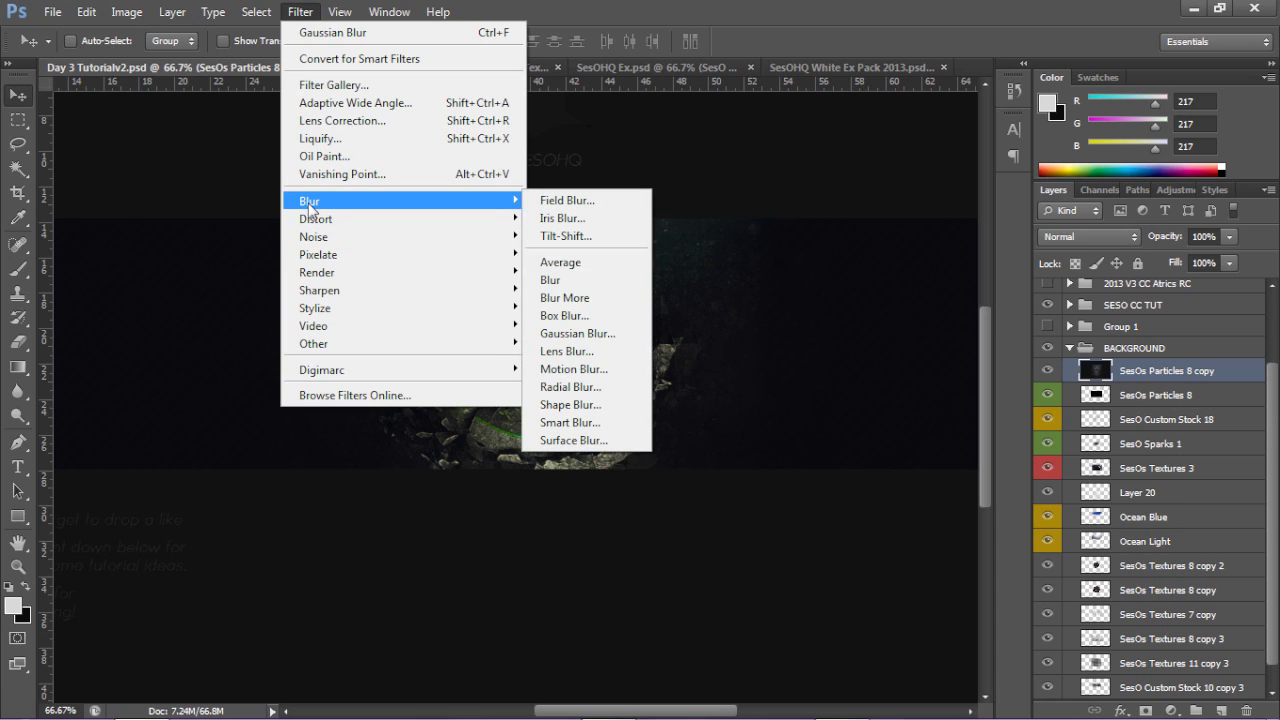
{"action": "left_click", "coordinate": [595, 334]}
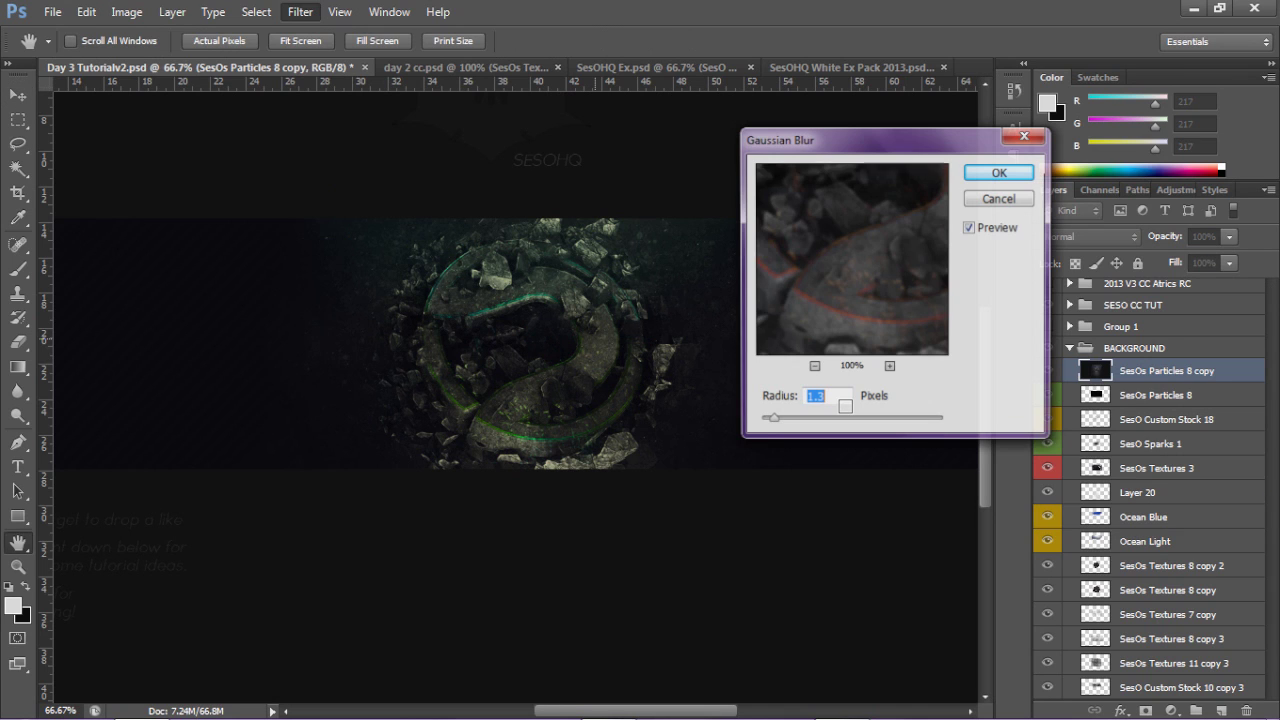
{"action": "type", "text": "2.4"}
{"action": "key", "text": "Return"}
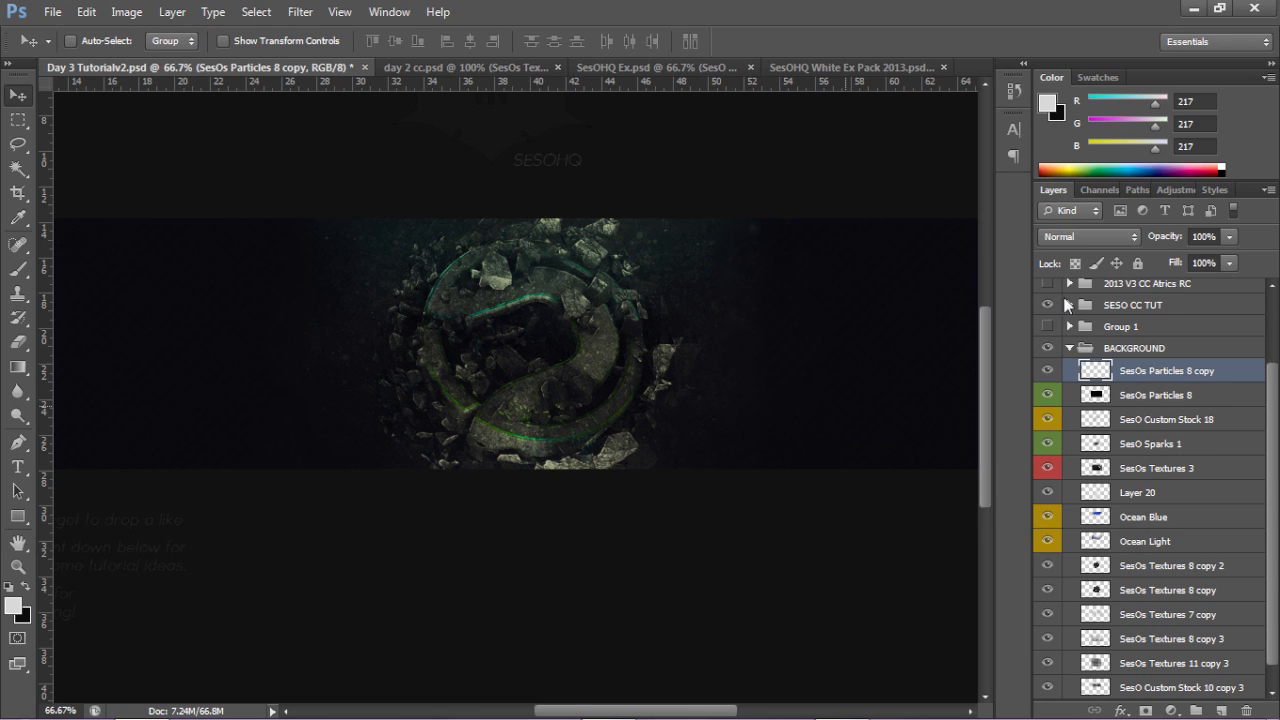
Set the blurred copy's opacity to 35% and toggle its visibility to compare the banner with and without it
{"action": "left_click", "coordinate": [1210, 237]}
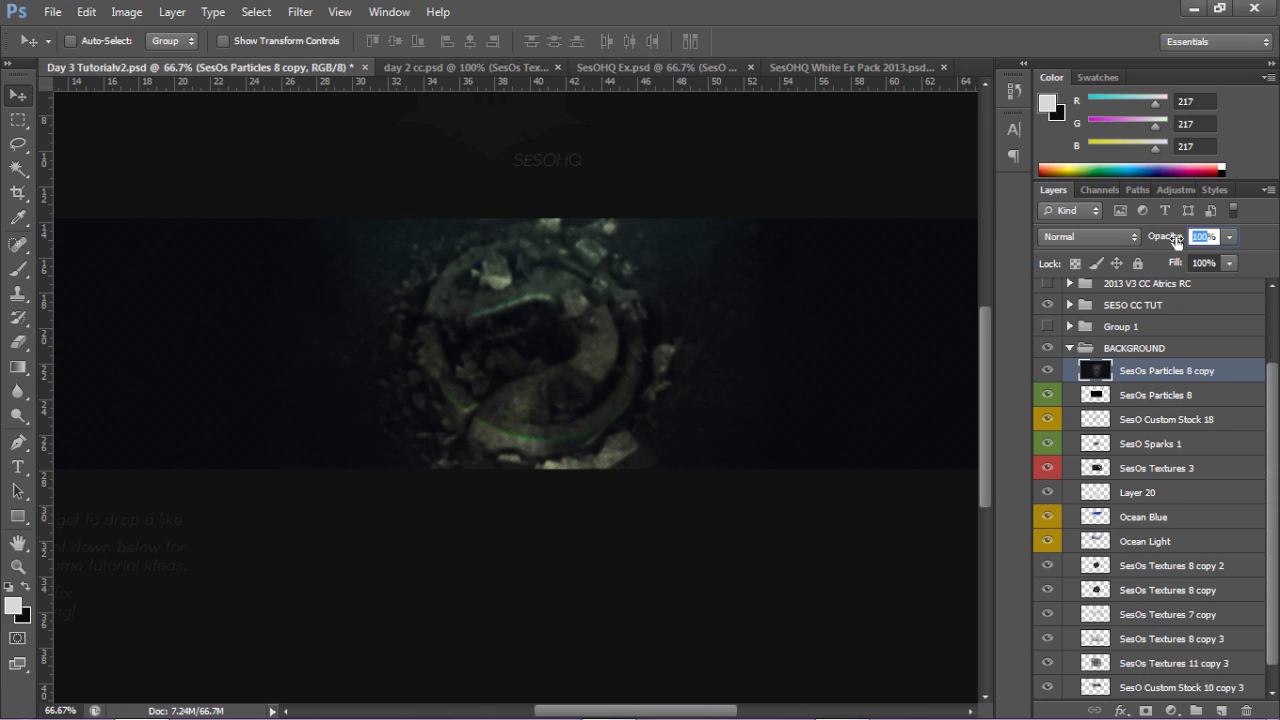
{"action": "type", "text": "35"}
{"action": "key", "text": "Return"}
{"action": "left_click", "coordinate": [1047, 370]}
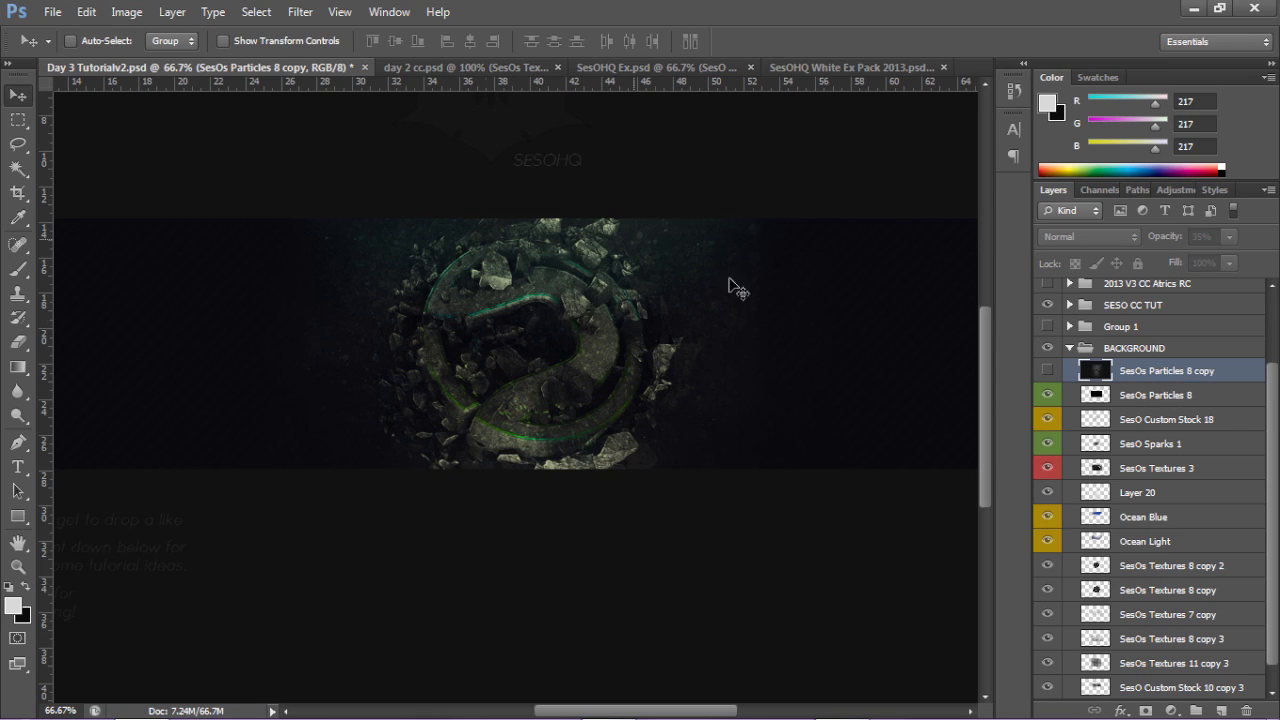
{"action": "left_click", "coordinate": [1047, 370]}
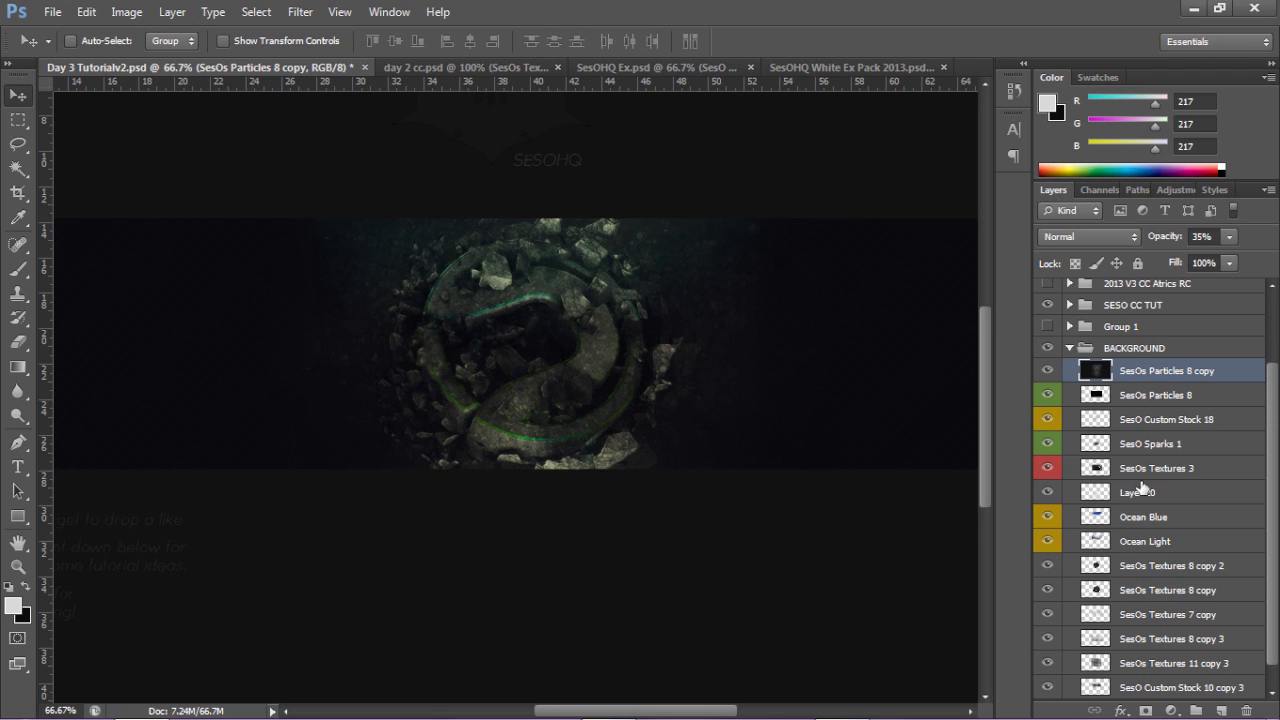
Create a second merged copy of the layers from SesOs Particles 8 to BLACK BG, directly below the blurred copy
{"action": "left_click", "coordinate": [1182, 394]}
{"action": "scroll", "coordinate": [1182, 394], "scroll_direction": "down", "scroll_amount": 1}
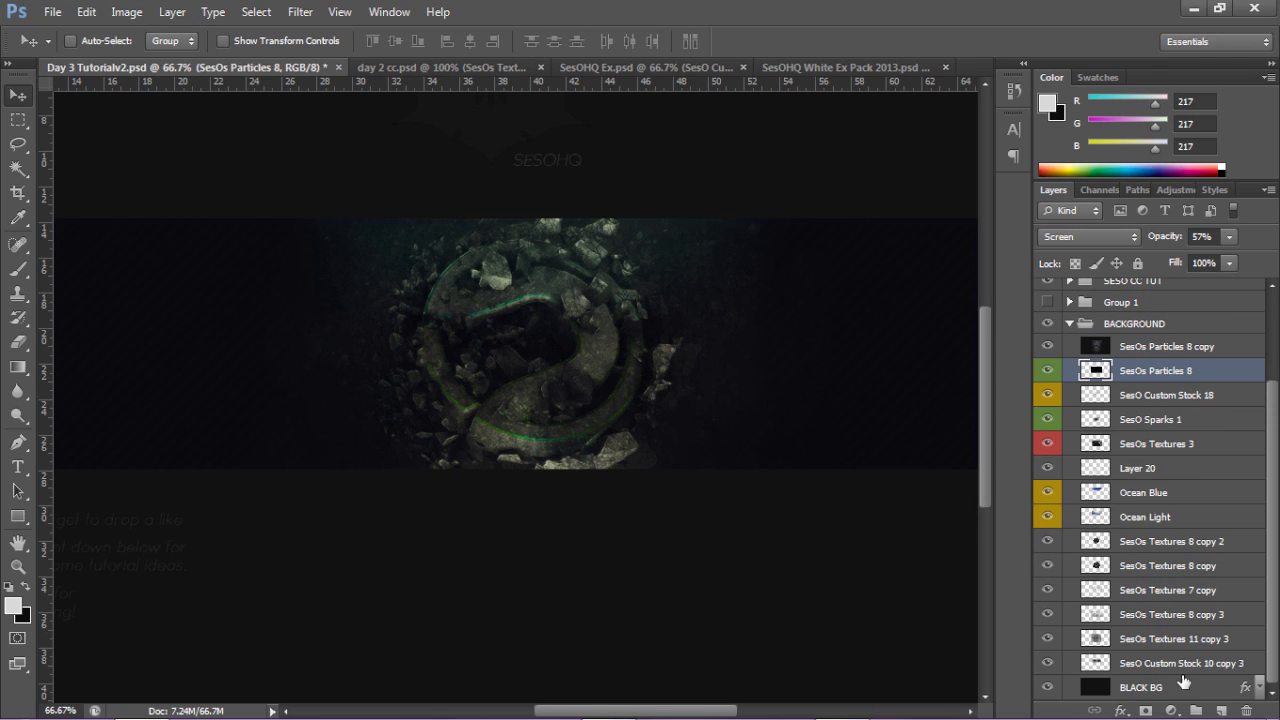
{"action": "left_click", "coordinate": [1184, 681], "text": "shift"}
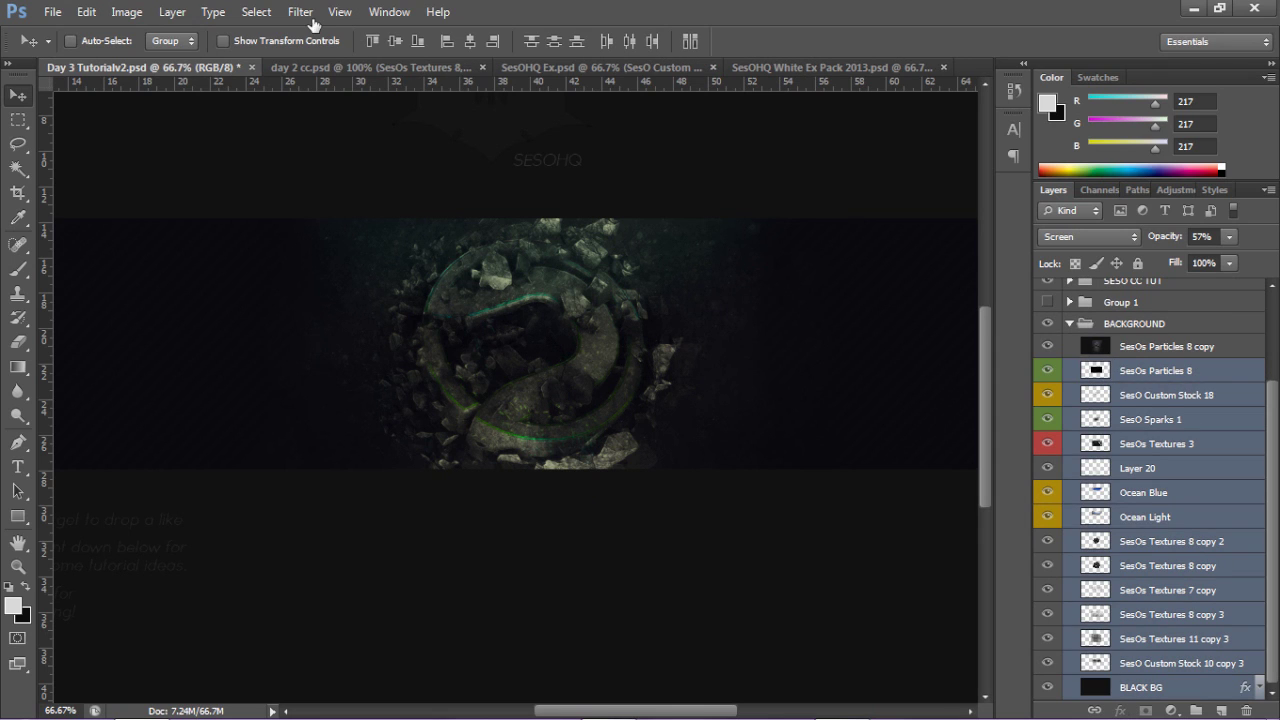
{"action": "key", "text": "ctrl+alt+e"}
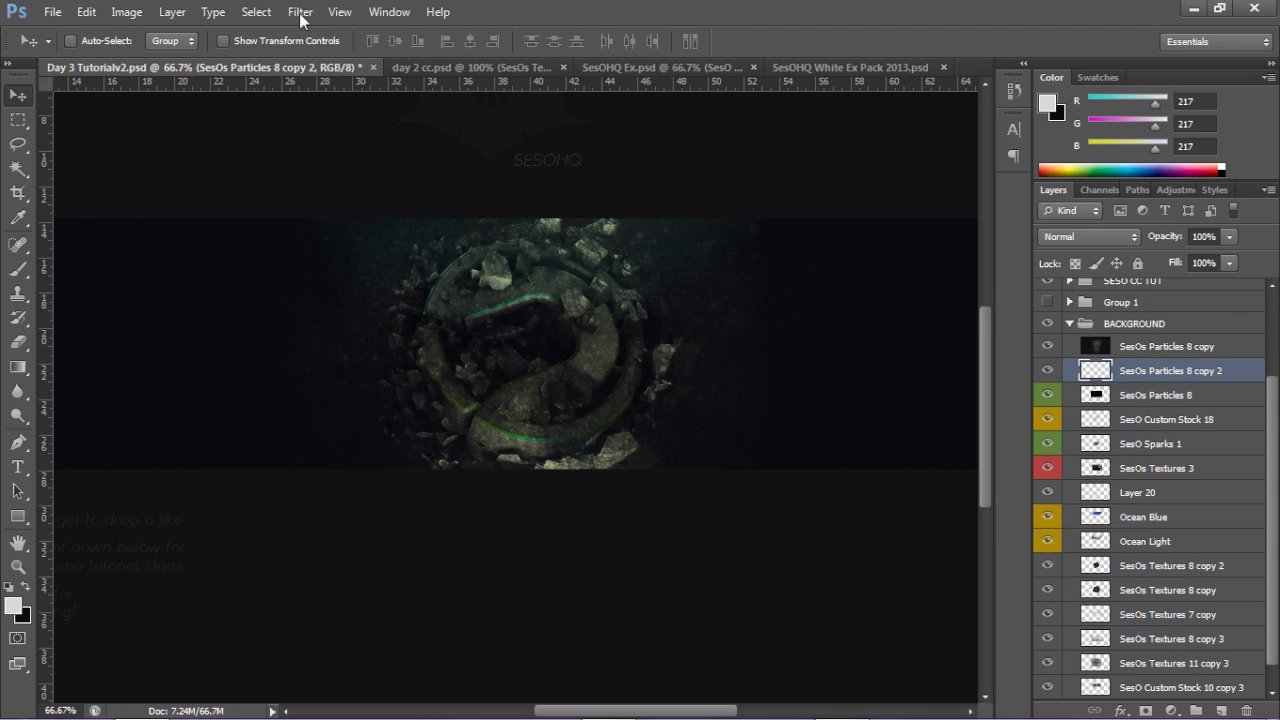
Apply Gaussian Blur to the second merged copy with the previously used radius
{"action": "left_click", "coordinate": [304, 13]}
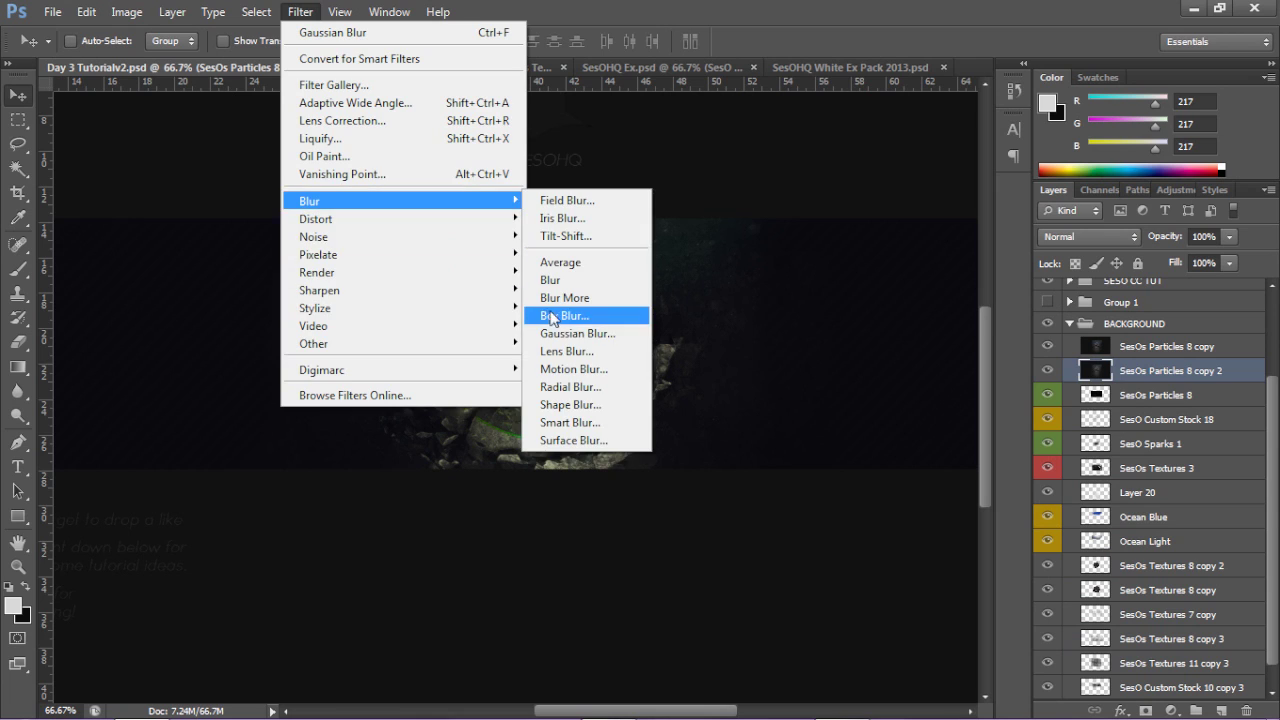
{"action": "left_click", "coordinate": [575, 332]}
{"action": "key", "text": "Return"}
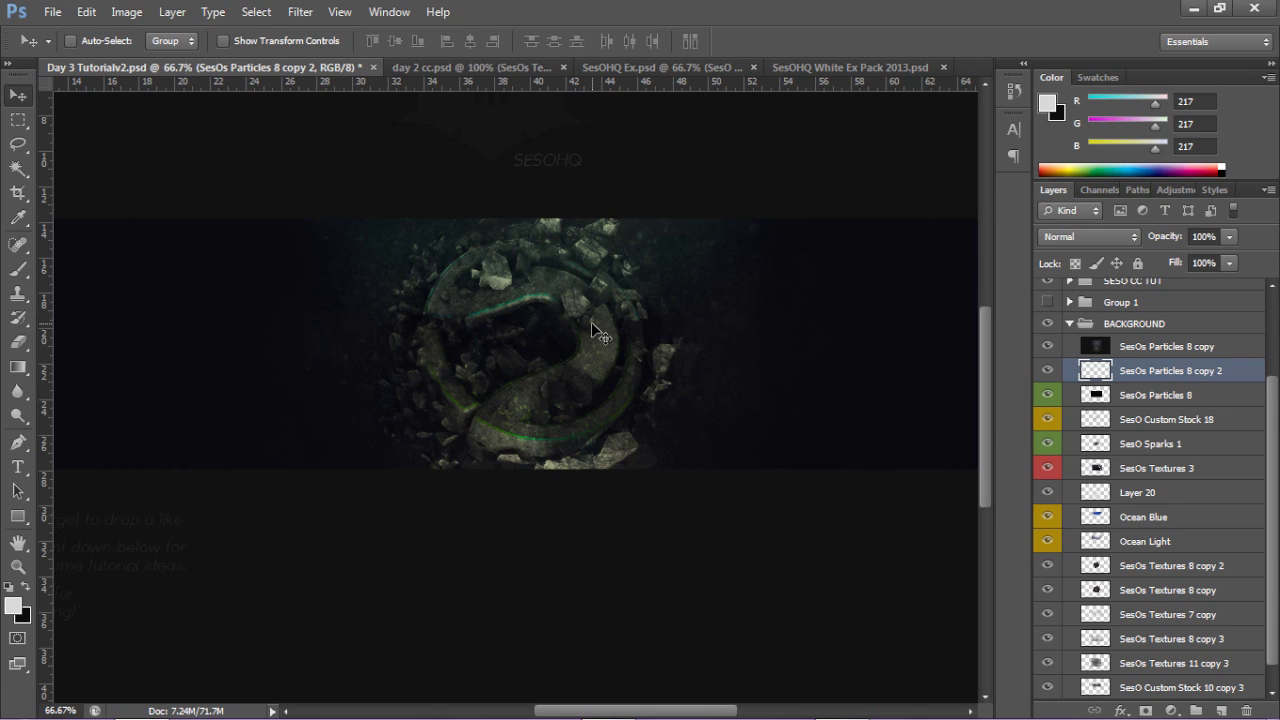
Soften the second blurred copy over the emblem's centre with the 479-pixel Eraser at 45% opacity
{"action": "key", "text": "e"}
{"action": "left_click_drag", "start_coordinate": [503, 337], "coordinate": [562, 363]}
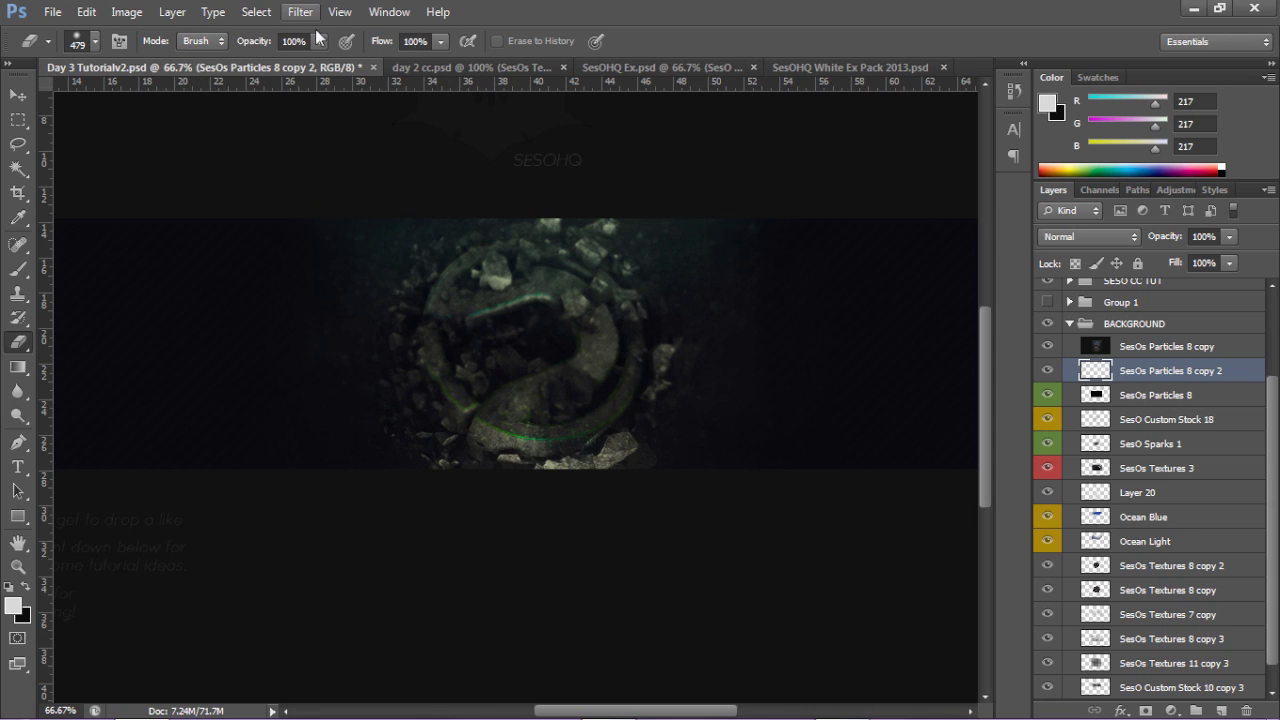
{"action": "left_click_drag", "start_coordinate": [320, 42], "coordinate": [266, 63]}
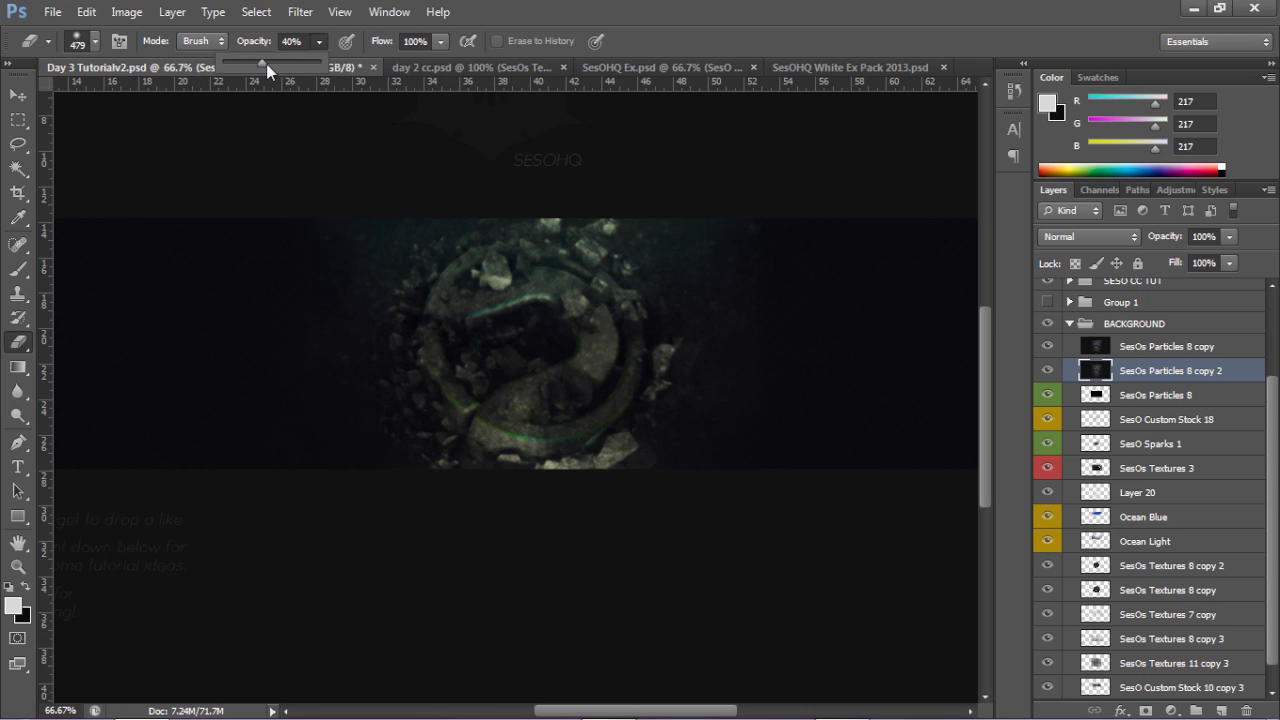
{"action": "left_click", "coordinate": [524, 334]}
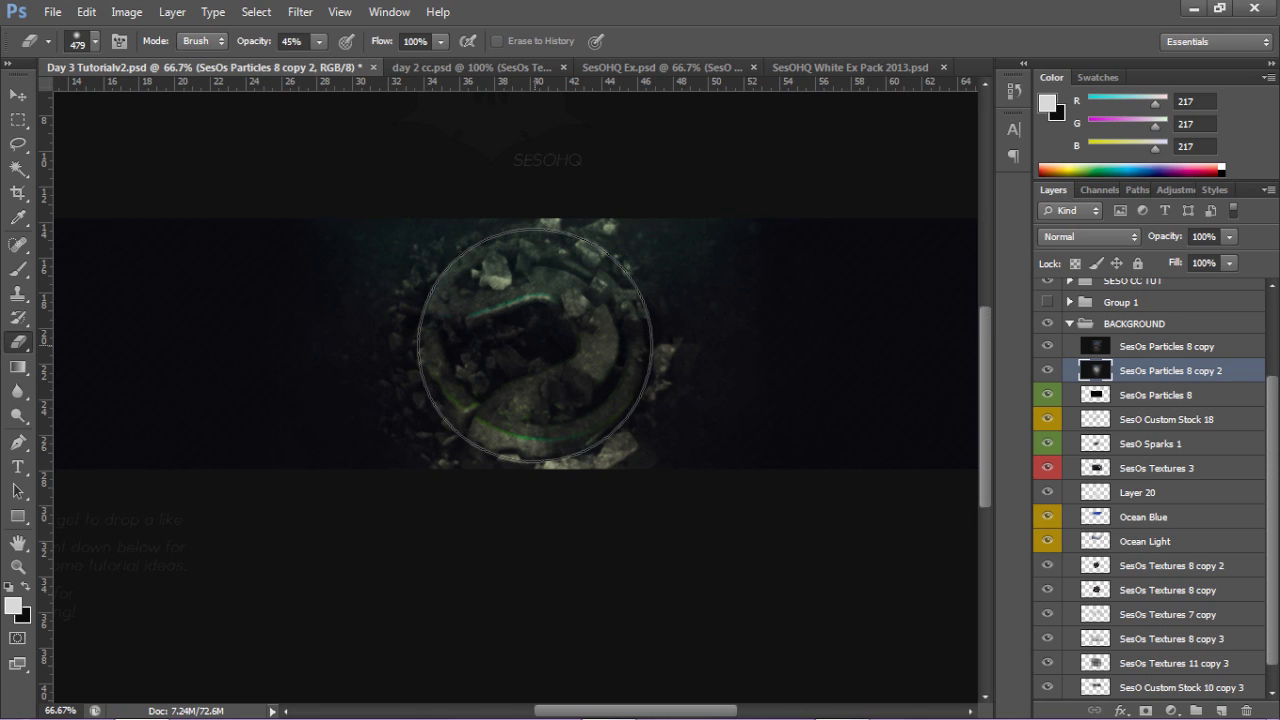
Set the opacity of the SesOs Particles 8 copy 2 layer to 25%
{"action": "key", "text": "v"}
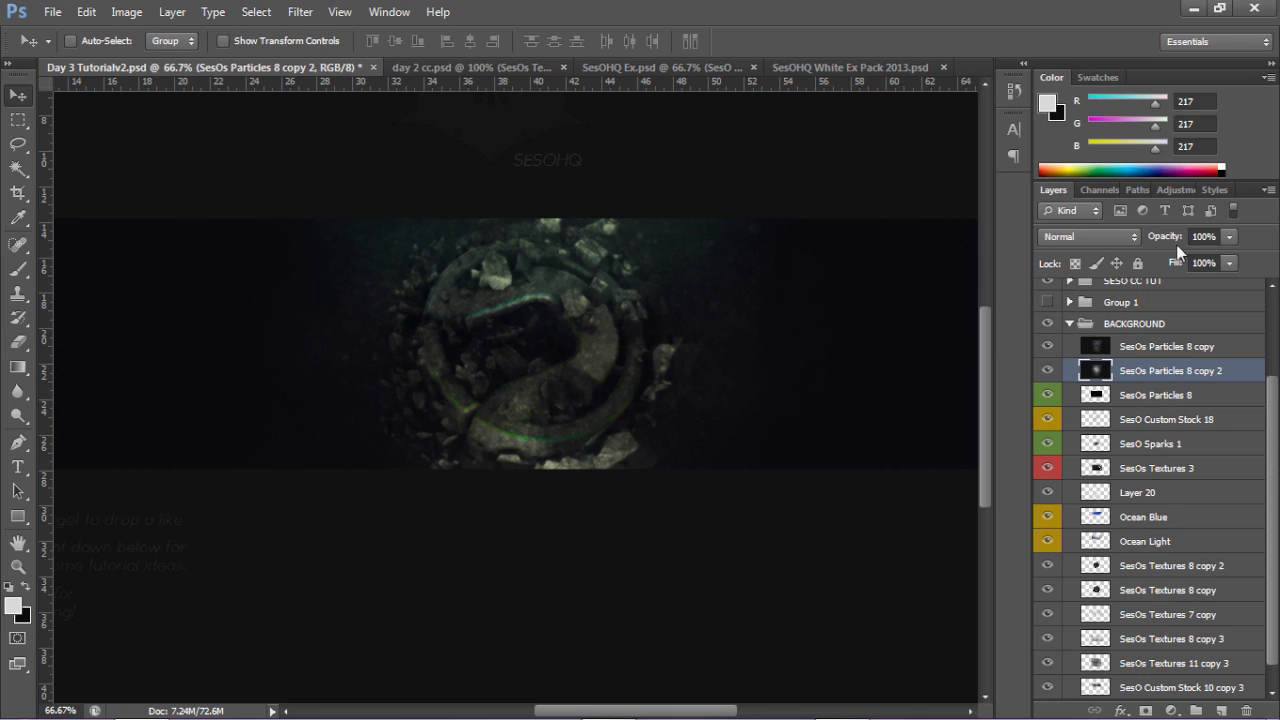
{"action": "left_click", "coordinate": [1174, 248]}
{"action": "type", "text": "25"}
{"action": "key", "text": "Return"}
Create a third merged copy of the layers from SesOs Particles 8 to BLACK BG, below the second blurred copy
{"action": "left_click", "coordinate": [1160, 400]}
{"action": "scroll", "coordinate": [1125, 420], "scroll_direction": "down", "scroll_amount": 1}
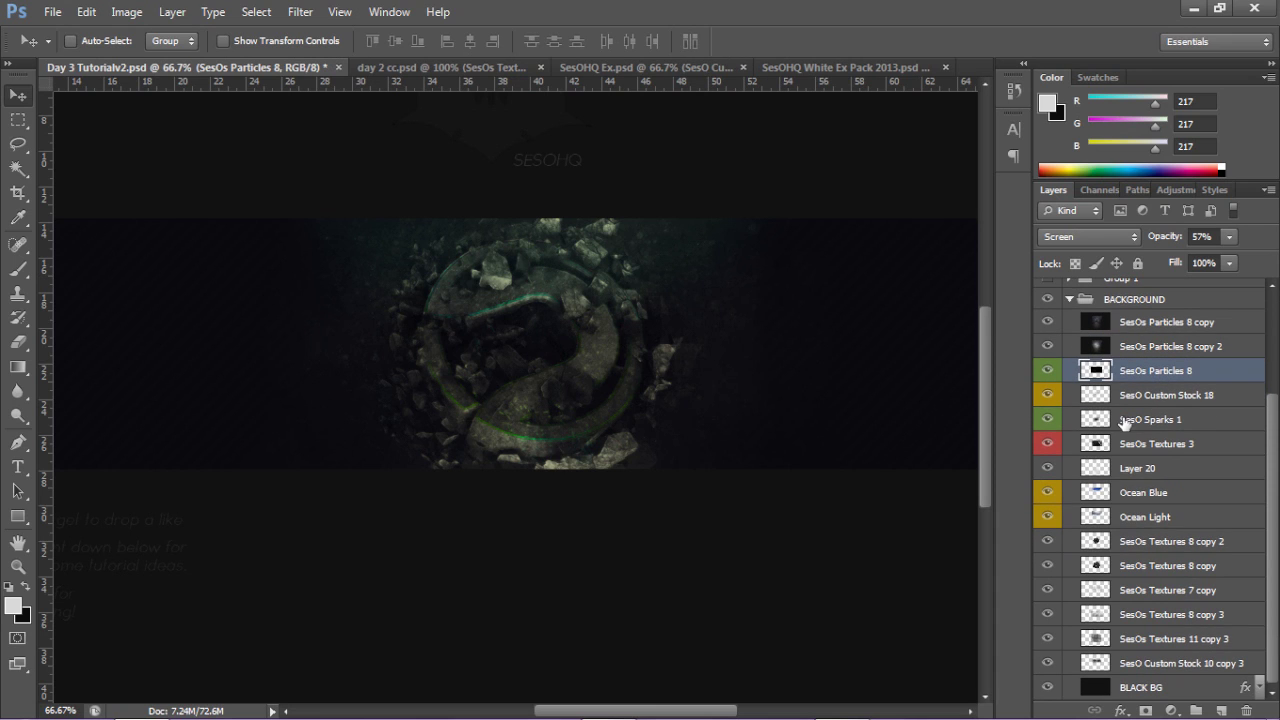
{"action": "left_click", "coordinate": [1178, 690], "text": "shift"}
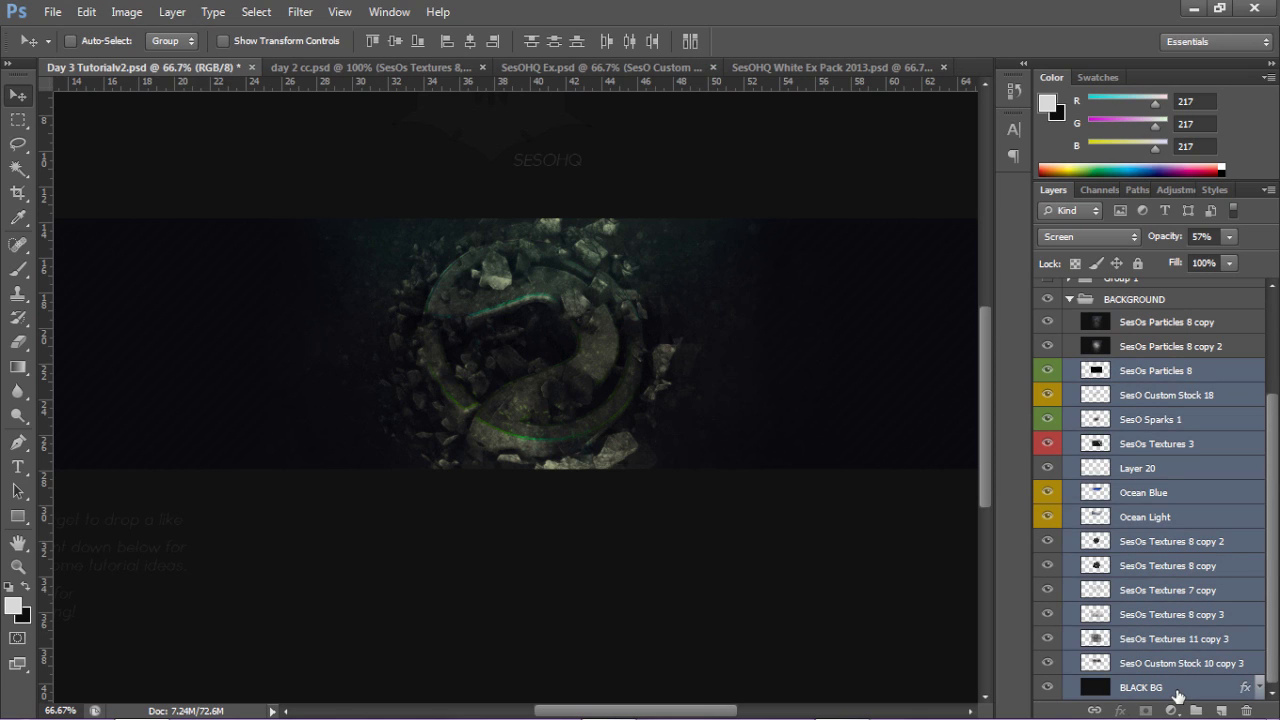
{"action": "key", "text": "ctrl+j"}
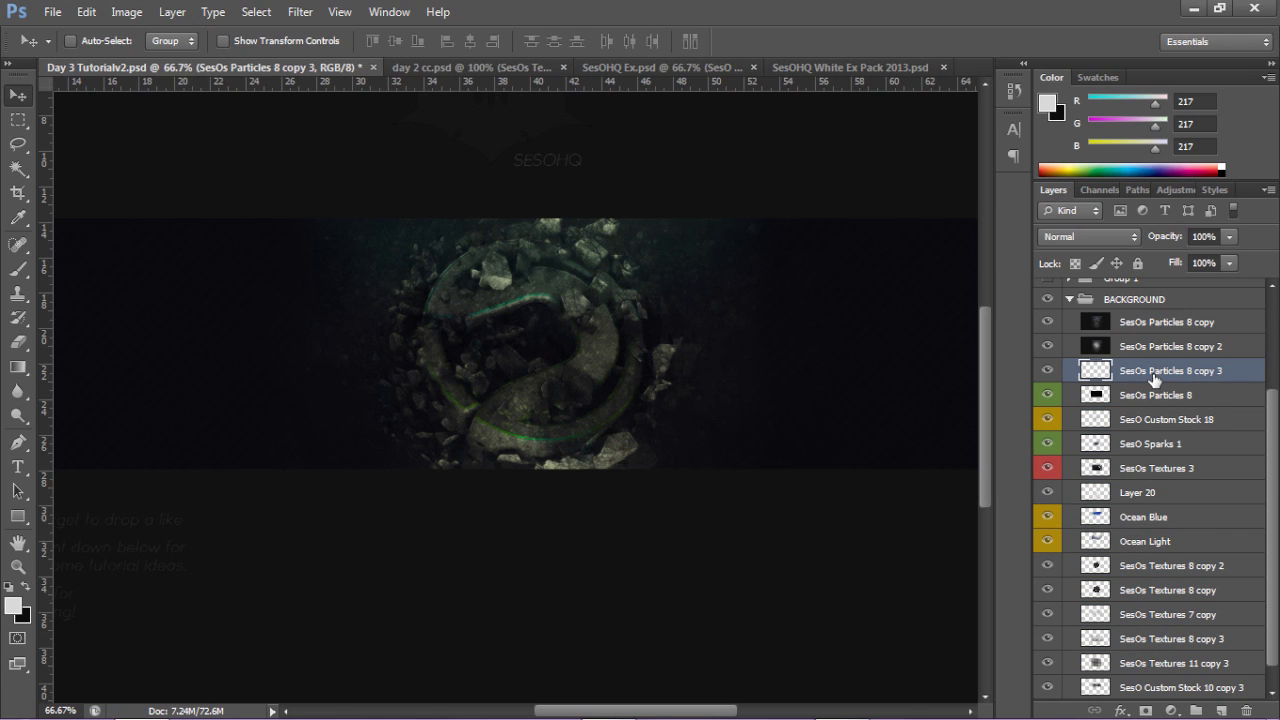
Cut a thin horizontal strip across the emblem's upper left from the third merged copy into its own layer and offset it slightly
{"action": "key", "text": "m"}
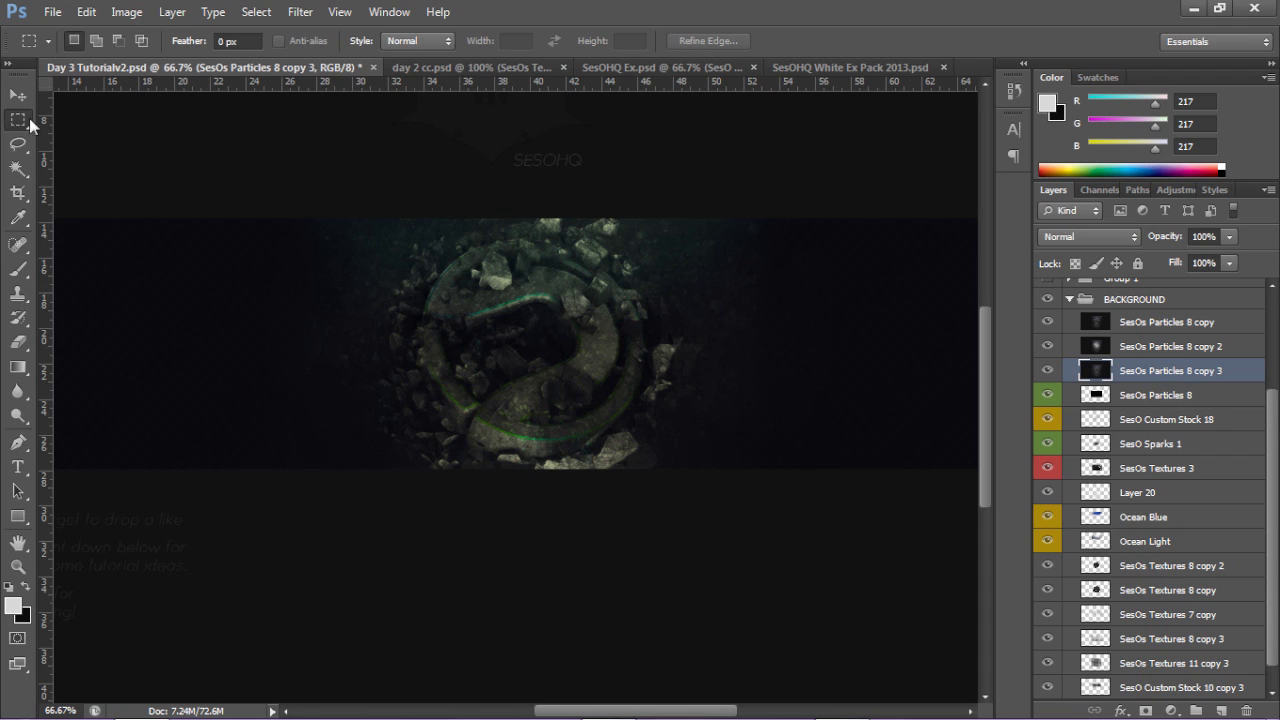
{"action": "left_click", "coordinate": [17, 120]}
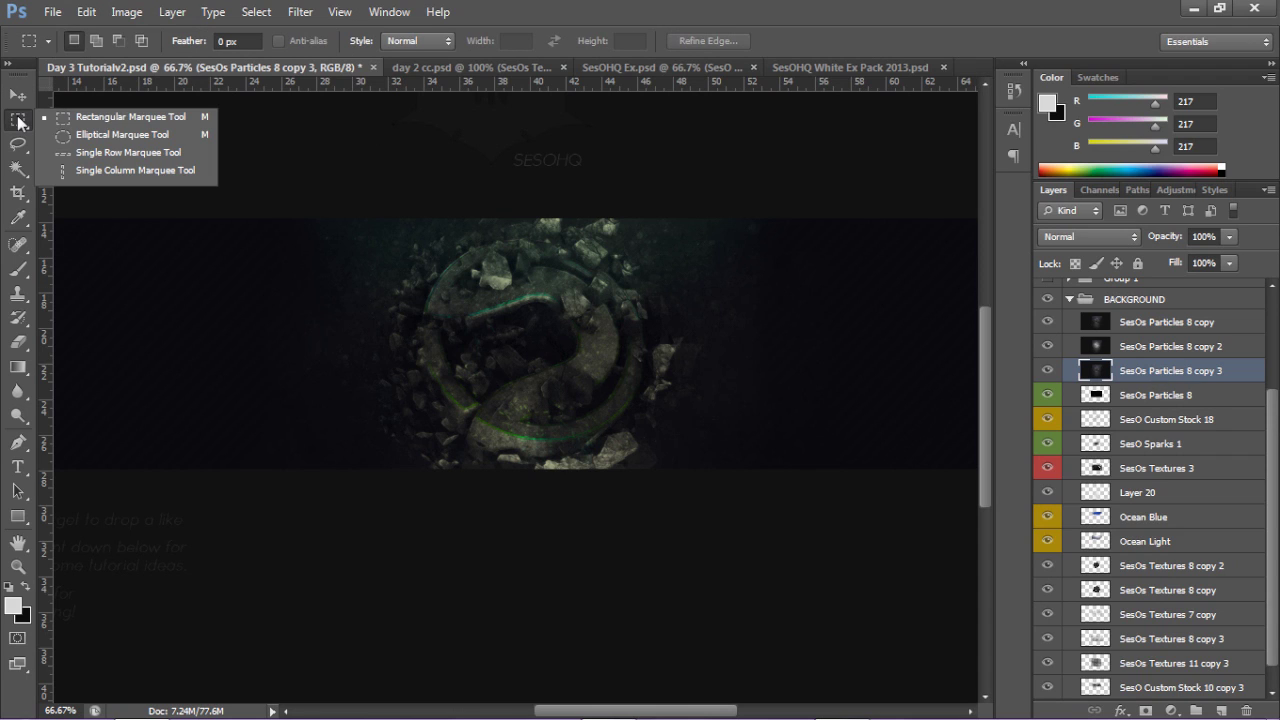
{"action": "left_click", "coordinate": [125, 117]}
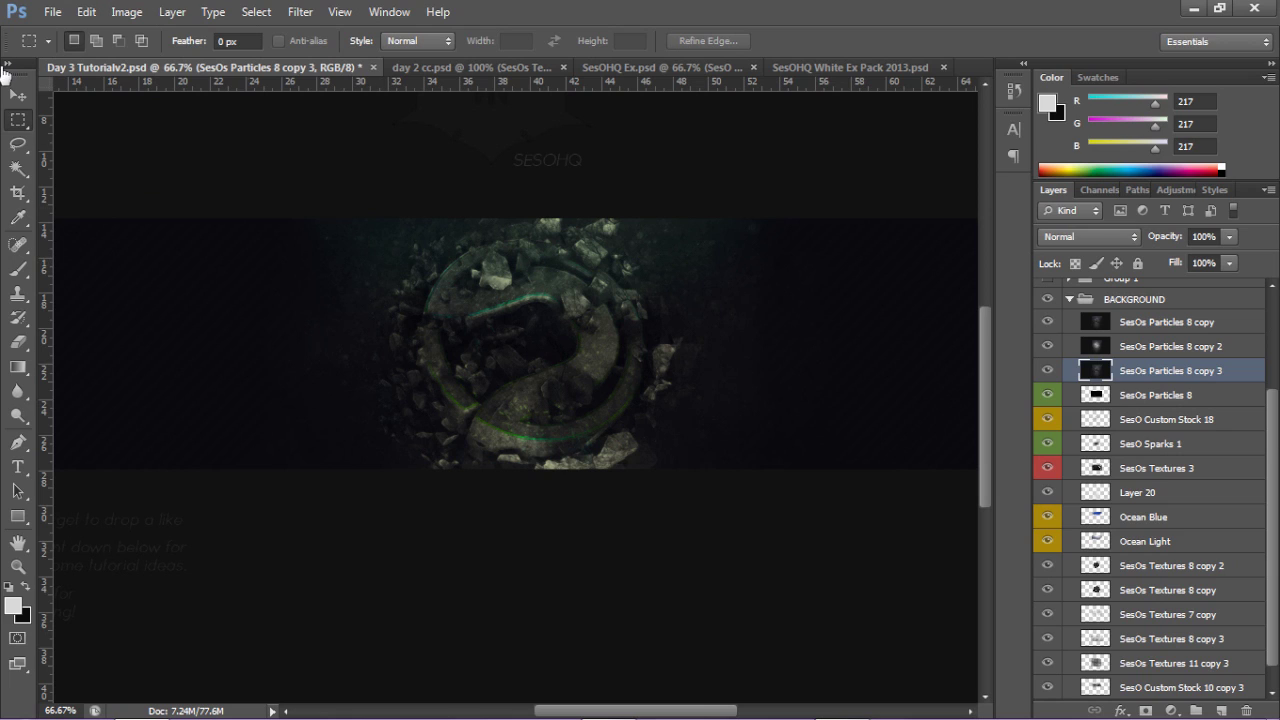
{"action": "left_click", "coordinate": [22, 128]}
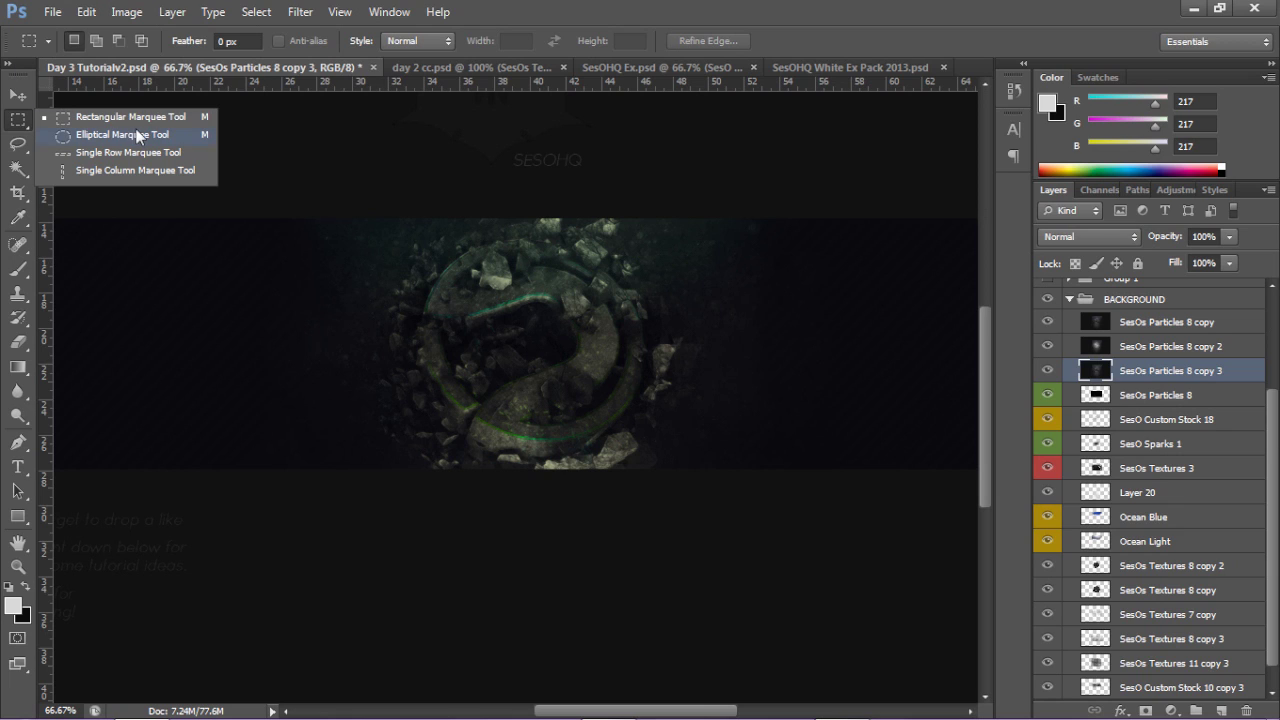
{"action": "left_click", "coordinate": [397, 264]}
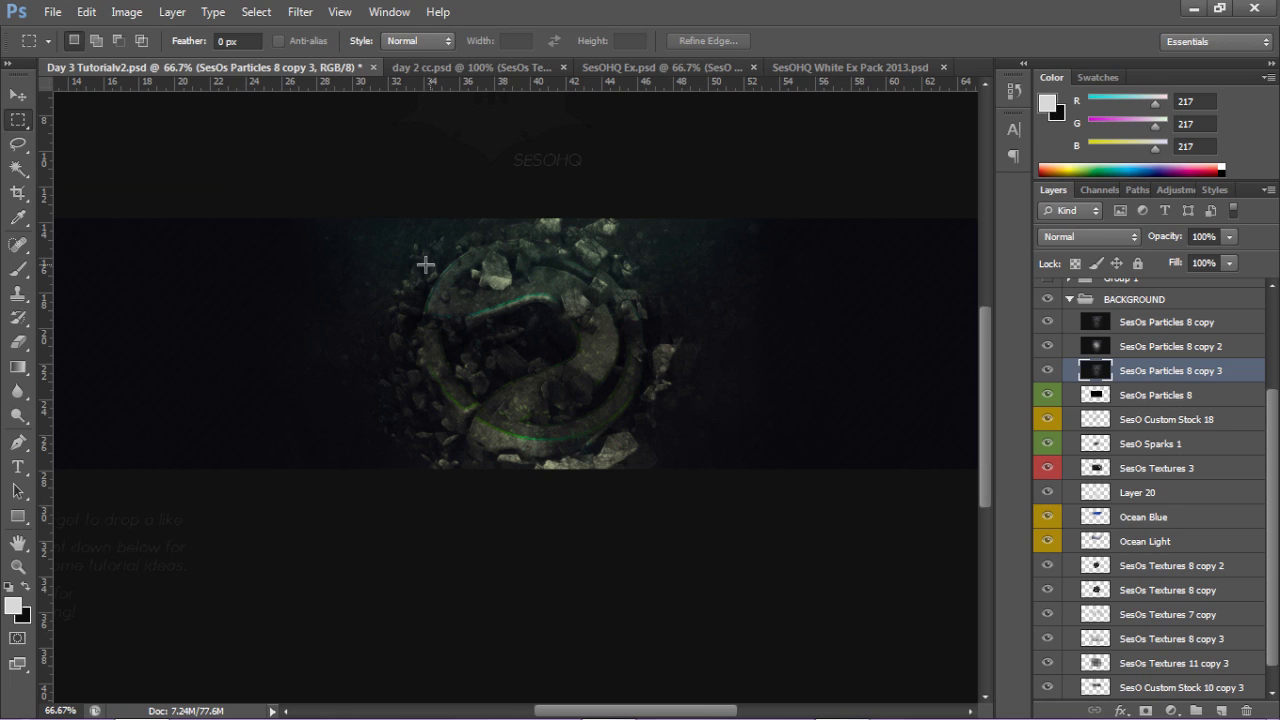
{"action": "left_click_drag", "start_coordinate": [391, 263], "coordinate": [597, 263]}
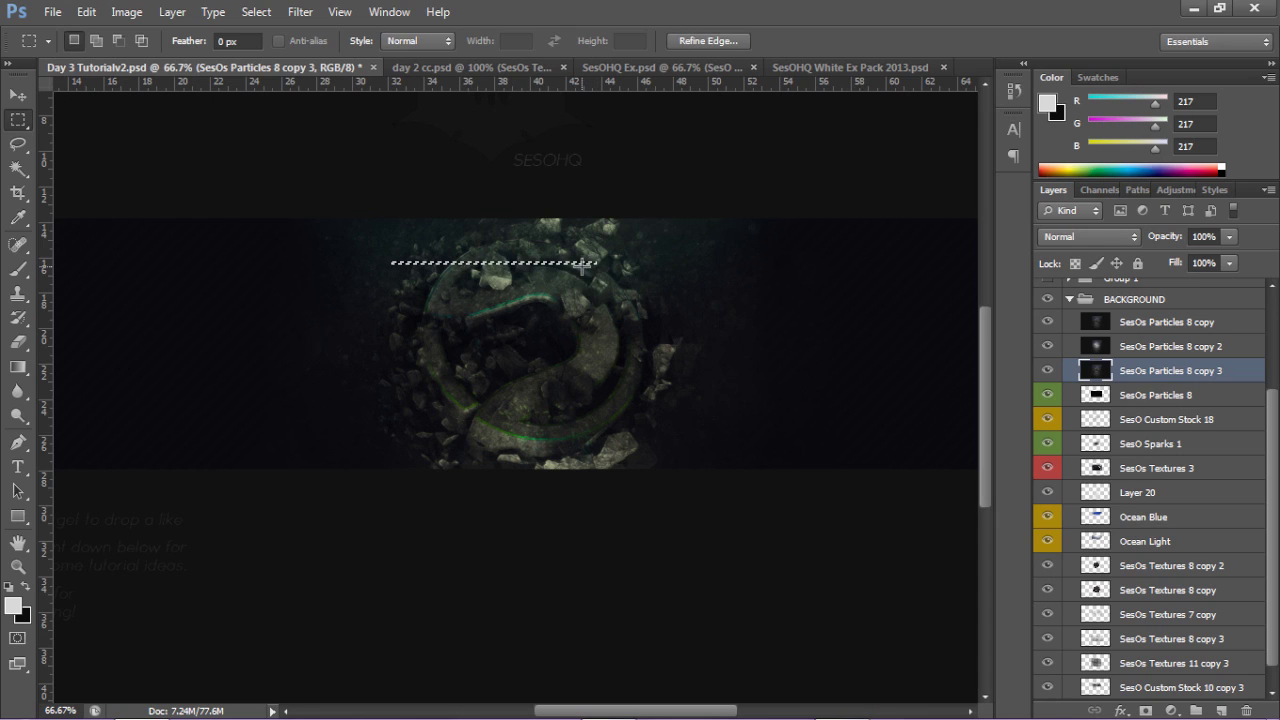
{"action": "right_click", "coordinate": [583, 266]}
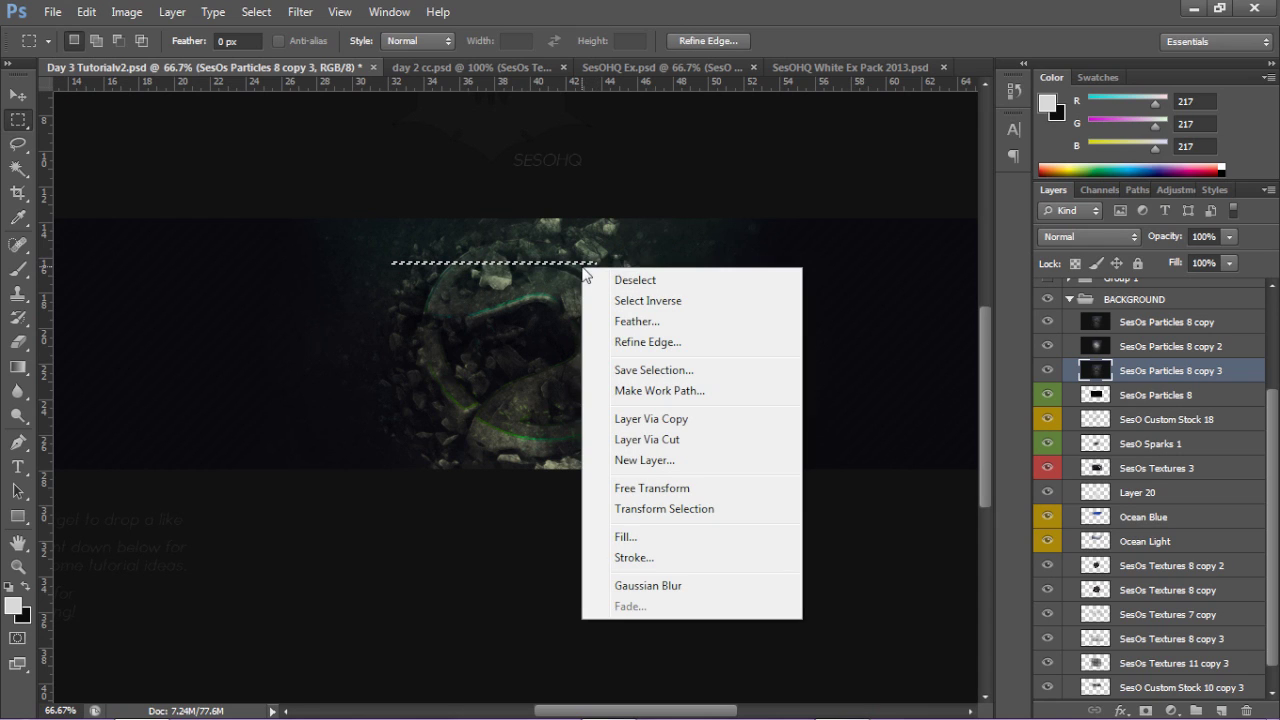
{"action": "left_click", "coordinate": [637, 441]}
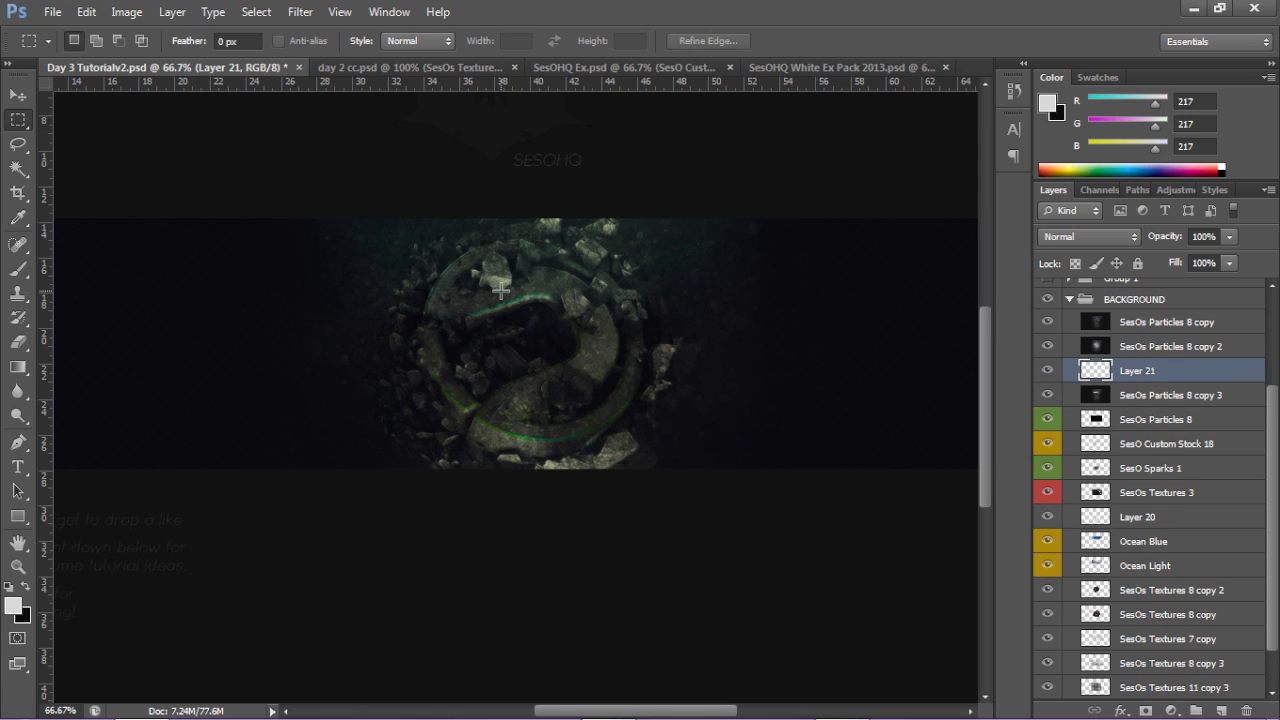
{"action": "key", "text": "v"}
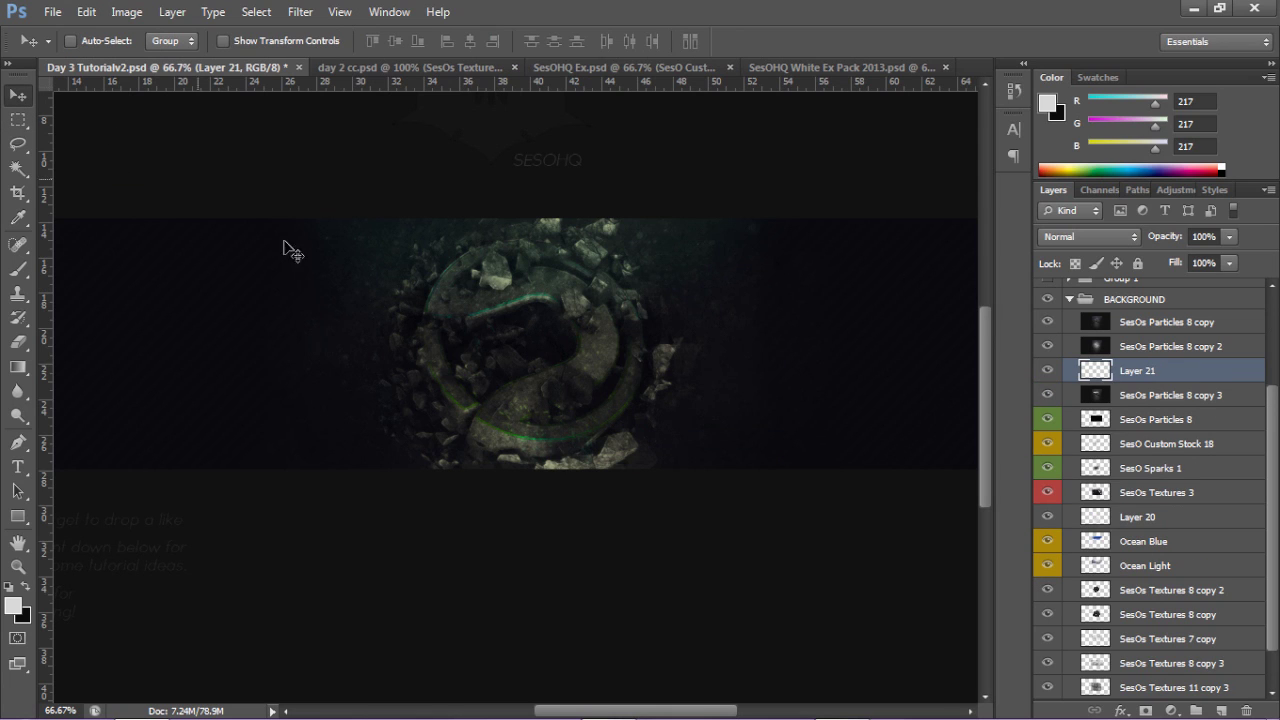
{"action": "mouse_move", "coordinate": [484, 293]}
{"action": "left_mouse_down"}
{"action": "mouse_move", "coordinate": [487, 310]}
{"action": "mouse_move", "coordinate": [490, 300]}
{"action": "left_mouse_up"}
Cut a second thin strip from the third merged copy, across the emblem's upper right, into a new layer and offset it slightly
{"action": "left_click", "coordinate": [1150, 397]}
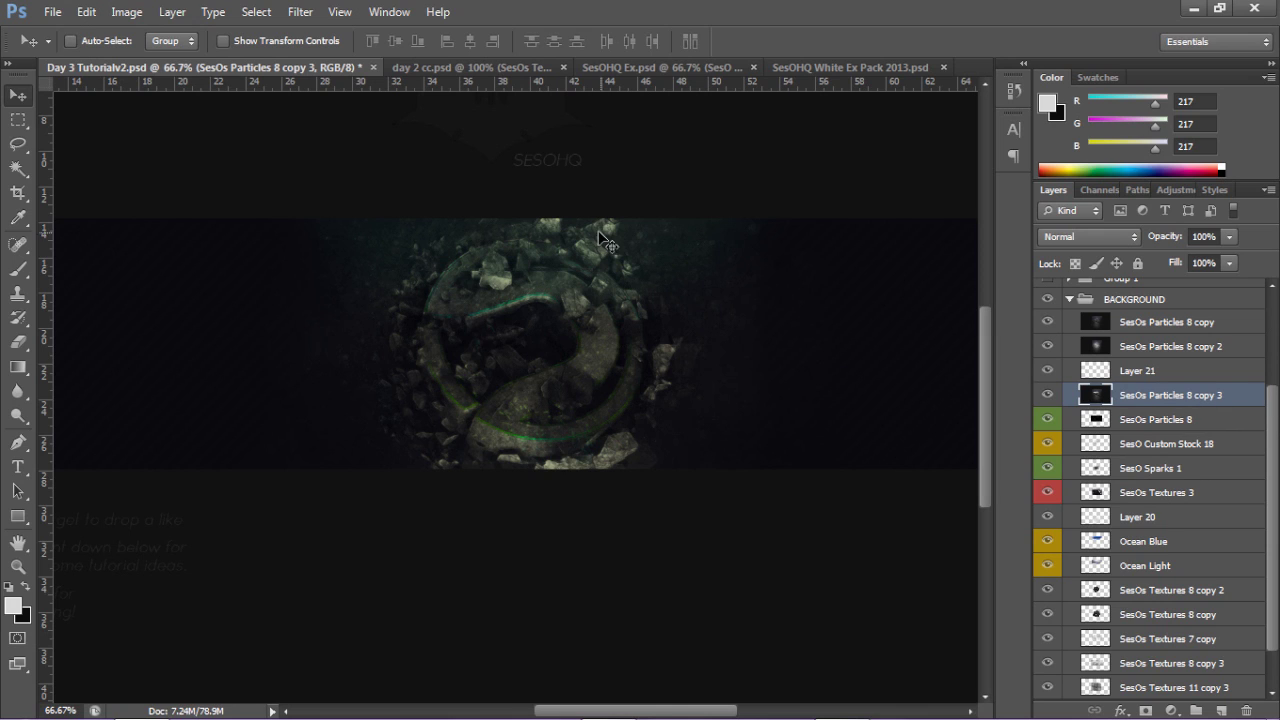
{"action": "key", "text": "m"}
{"action": "left_click_drag", "start_coordinate": [527, 300], "coordinate": [706, 298]}
{"action": "right_click", "coordinate": [688, 303]}
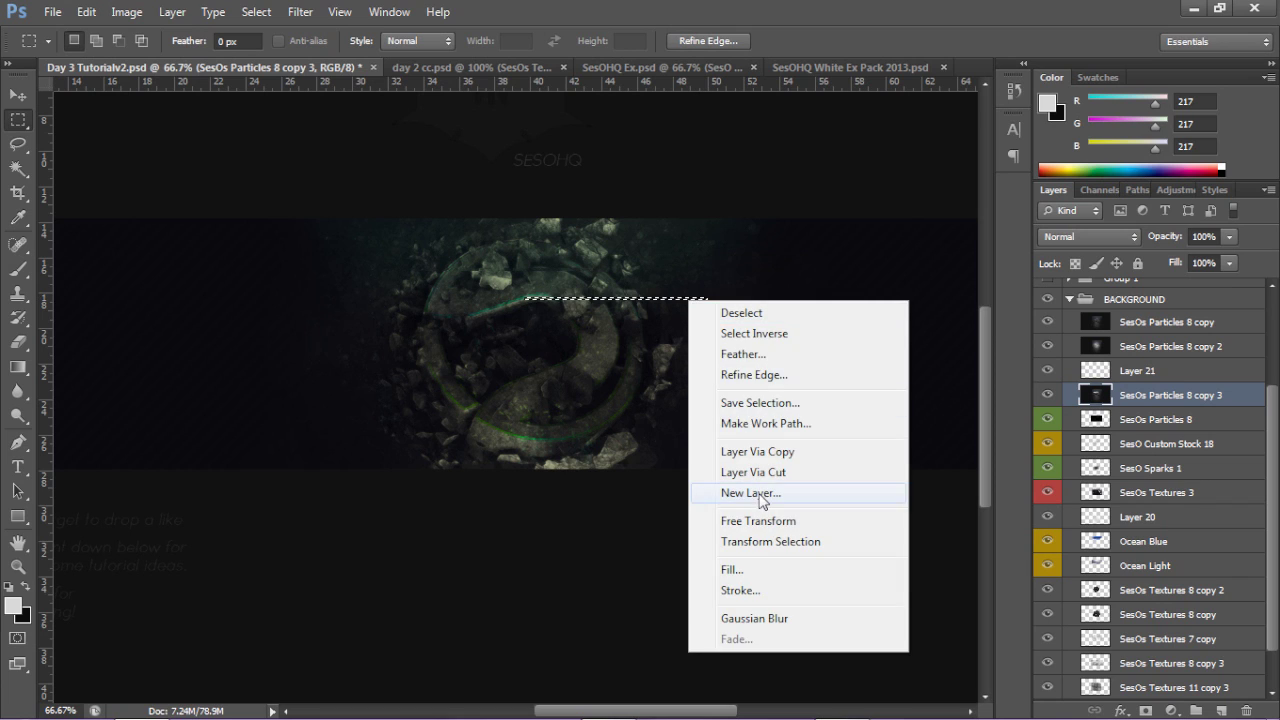
{"action": "left_click", "coordinate": [754, 472]}
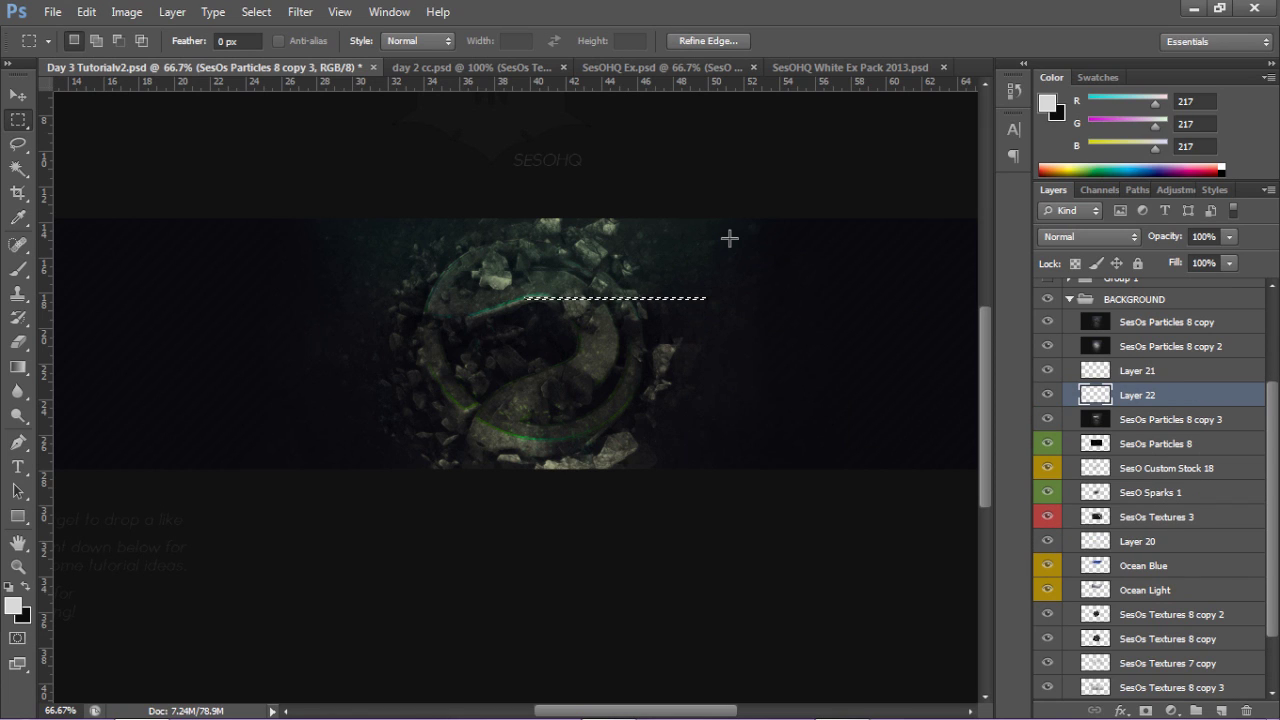
{"action": "key", "text": "v"}
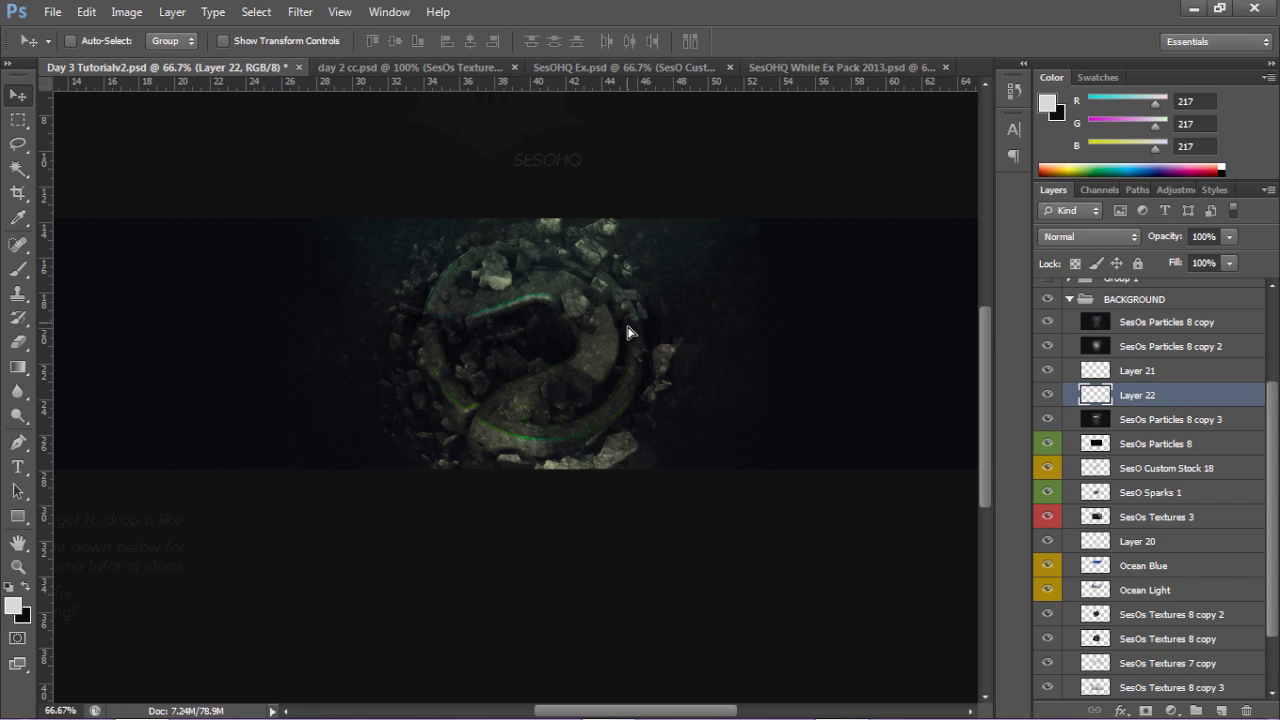
{"action": "left_click", "coordinate": [630, 331]}
Cut a third thin strip from SesOs Particles 8 copy 3, across the emblem's left middle, into a new layer and offset it slightly
{"action": "key", "text": "m"}
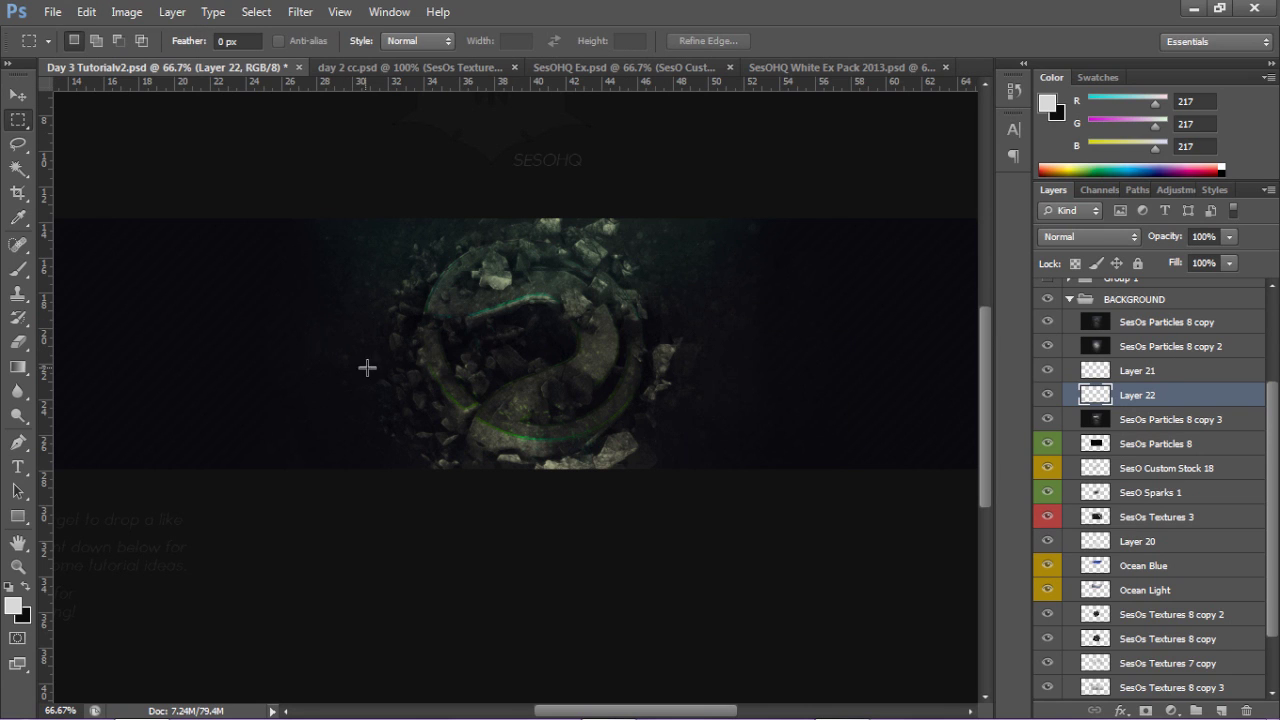
{"action": "left_click_drag", "start_coordinate": [383, 360], "coordinate": [567, 363]}
{"action": "right_click", "coordinate": [547, 363]}
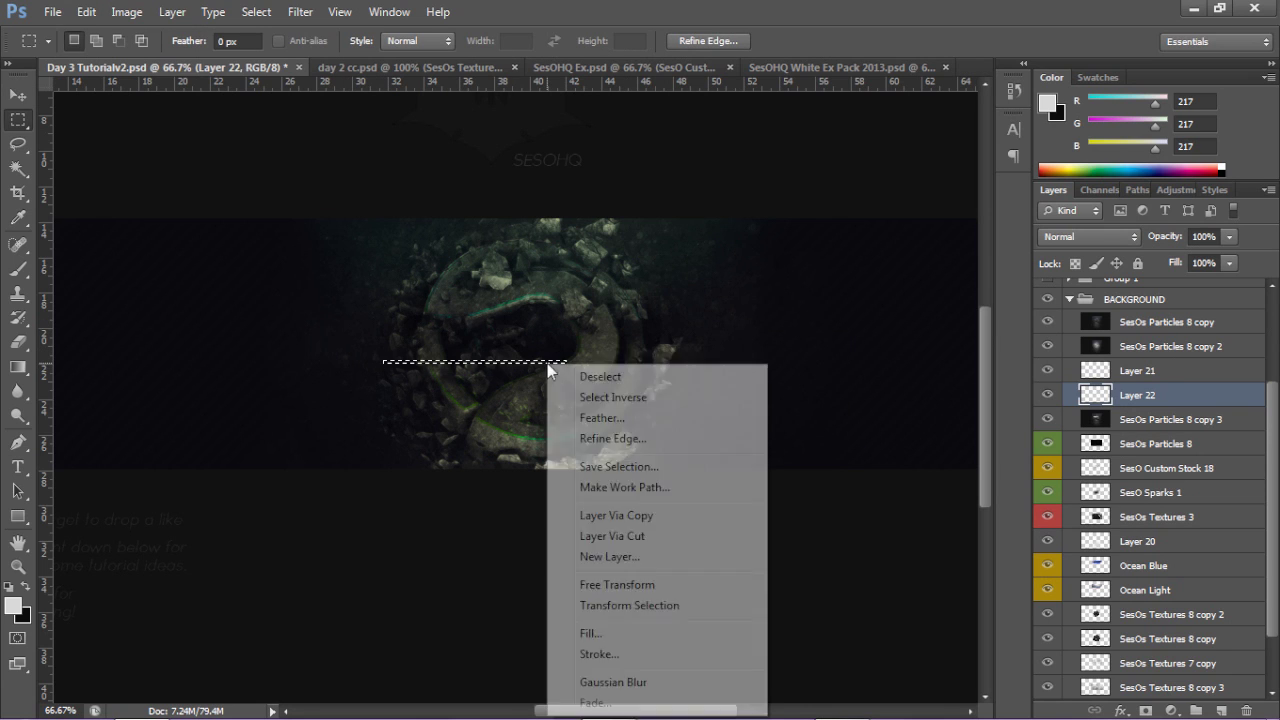
{"action": "left_click", "coordinate": [637, 537]}
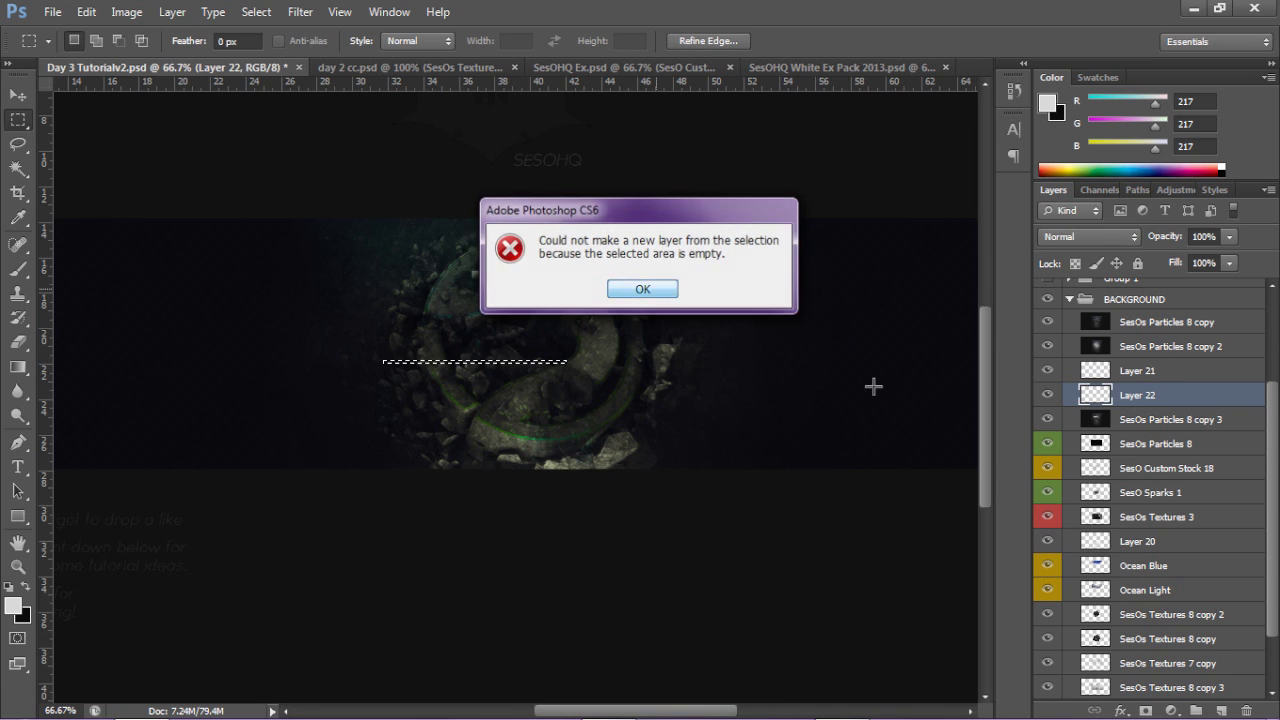
{"action": "key", "text": "Return"}
{"action": "left_click", "coordinate": [1130, 424]}
{"action": "right_click", "coordinate": [480, 362]}
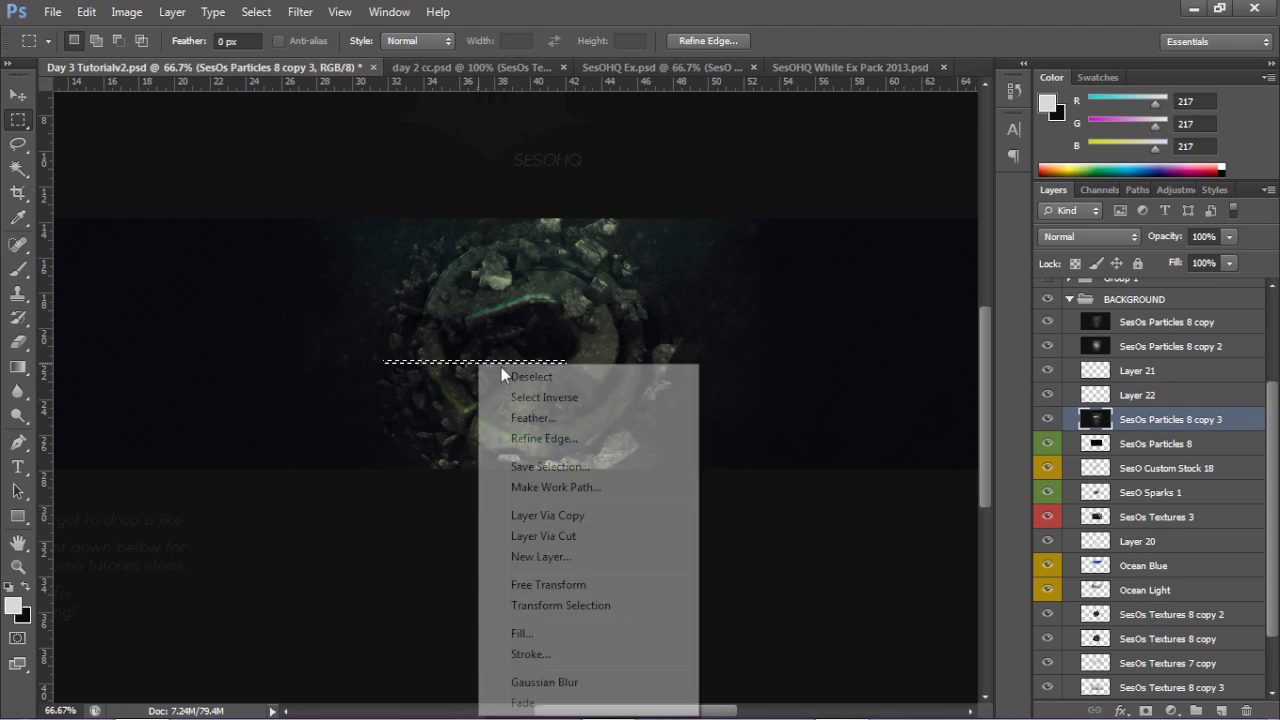
{"action": "left_click", "coordinate": [573, 537]}
{"action": "key", "text": "v"}
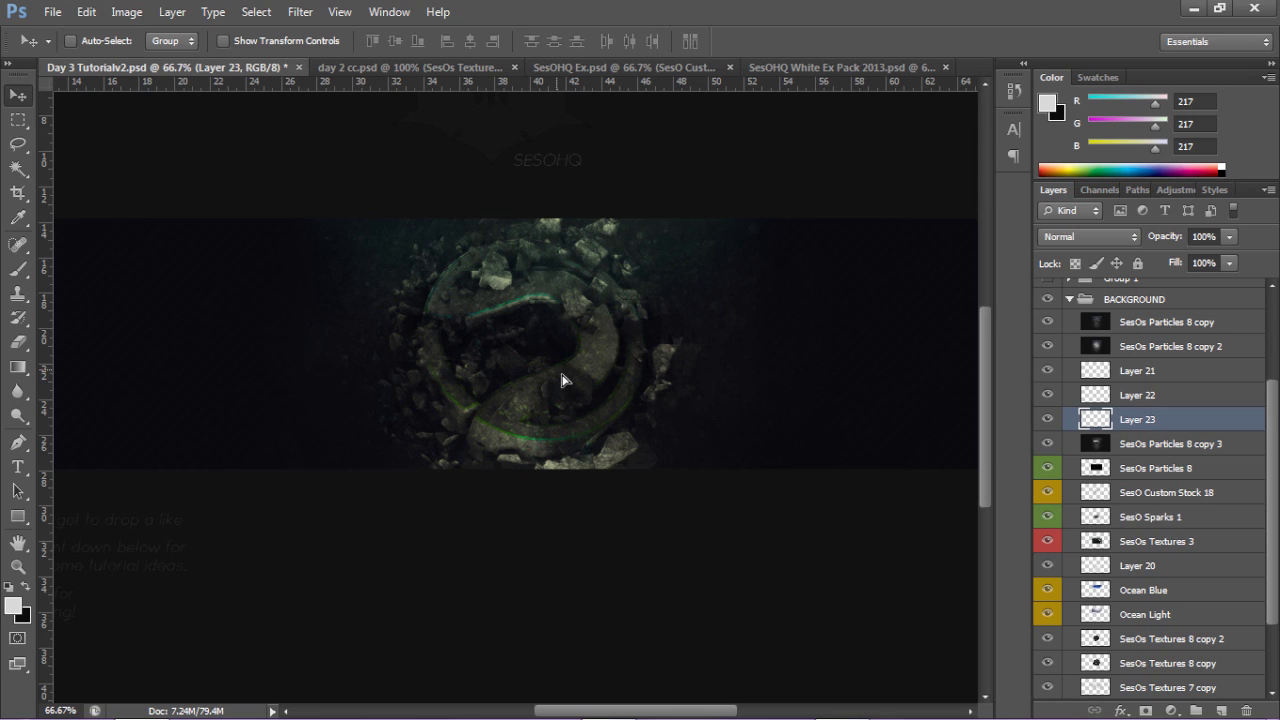
Cut a fourth thin strip from SesOs Particles 8 copy 3, across the emblem's lower right, into a new layer and shift it sideways
{"action": "left_click", "coordinate": [1127, 446]}
{"action": "key", "text": "m"}
{"action": "left_click_drag", "start_coordinate": [527, 413], "coordinate": [716, 414]}
{"action": "right_click", "coordinate": [695, 416]}
{"action": "left_click", "coordinate": [720, 232]}
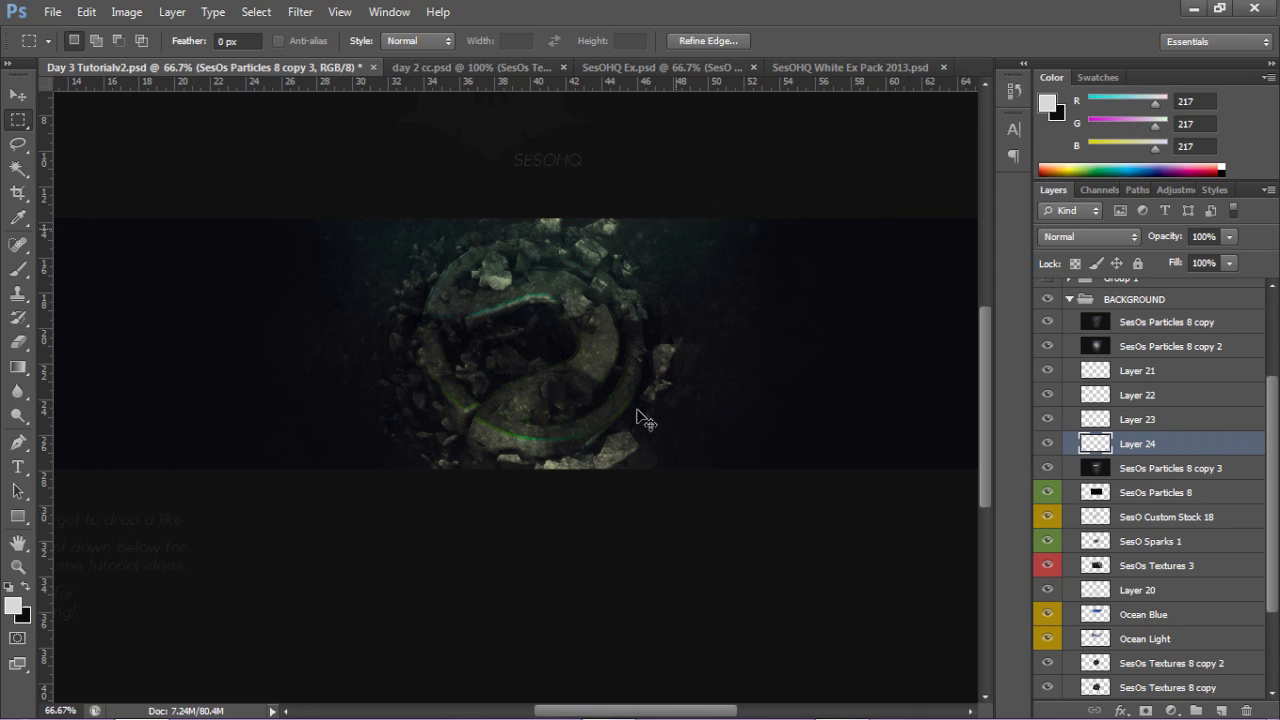
{"action": "key", "text": "v"}
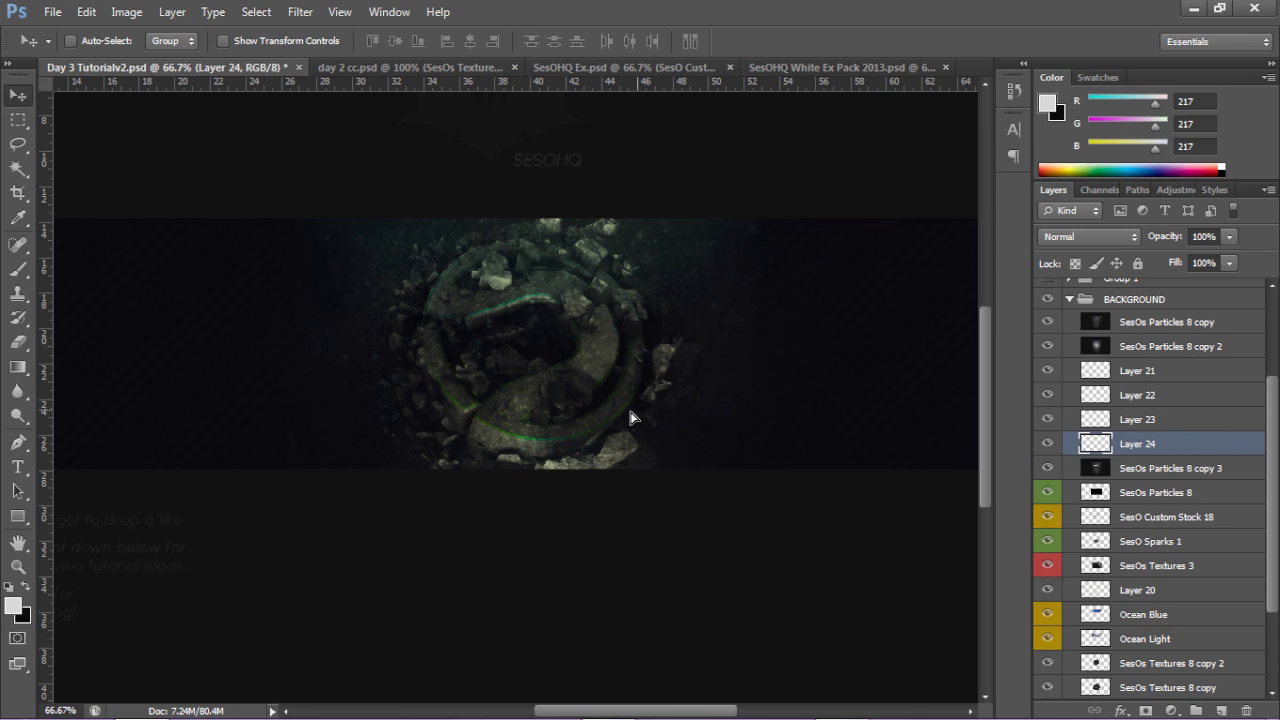
{"action": "left_click_drag", "start_coordinate": [627, 418], "coordinate": [665, 418]}
Merge the four strip layers, Layer 21 through Layer 24, into a single layer
{"action": "left_click", "coordinate": [1166, 375], "text": "ctrl"}
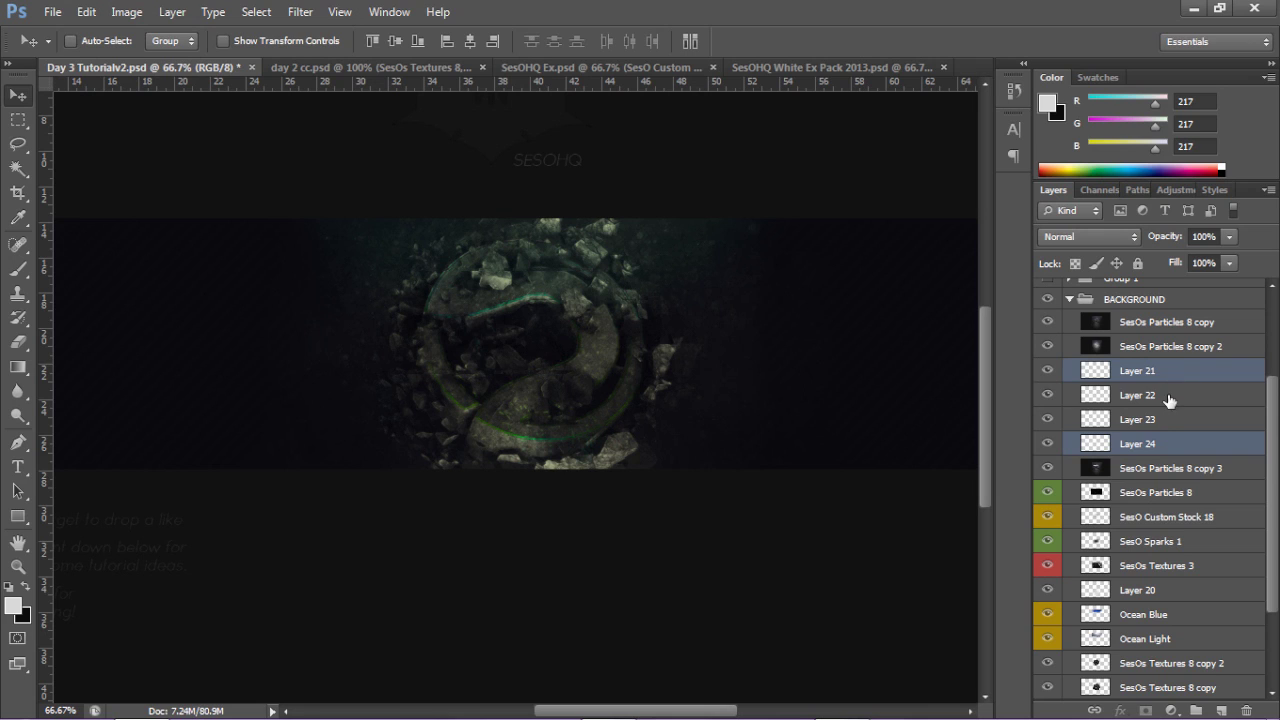
{"action": "left_click", "coordinate": [1166, 396], "text": "ctrl"}
{"action": "left_click", "coordinate": [1167, 418], "text": "ctrl"}
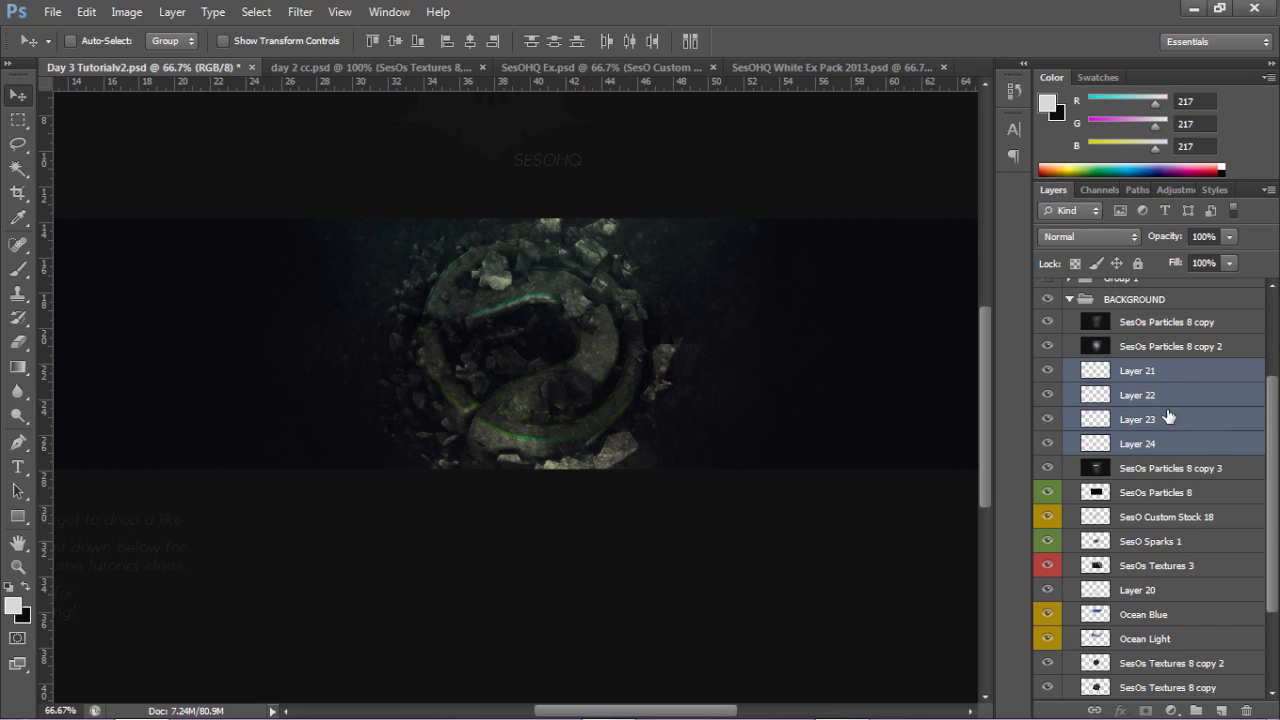
{"action": "key", "text": "ctrl+e"}
Lower the merged strip layer's opacity to 51%
{"action": "left_click", "coordinate": [1229, 236]}
{"action": "left_click_drag", "start_coordinate": [1231, 257], "coordinate": [1207, 257]}
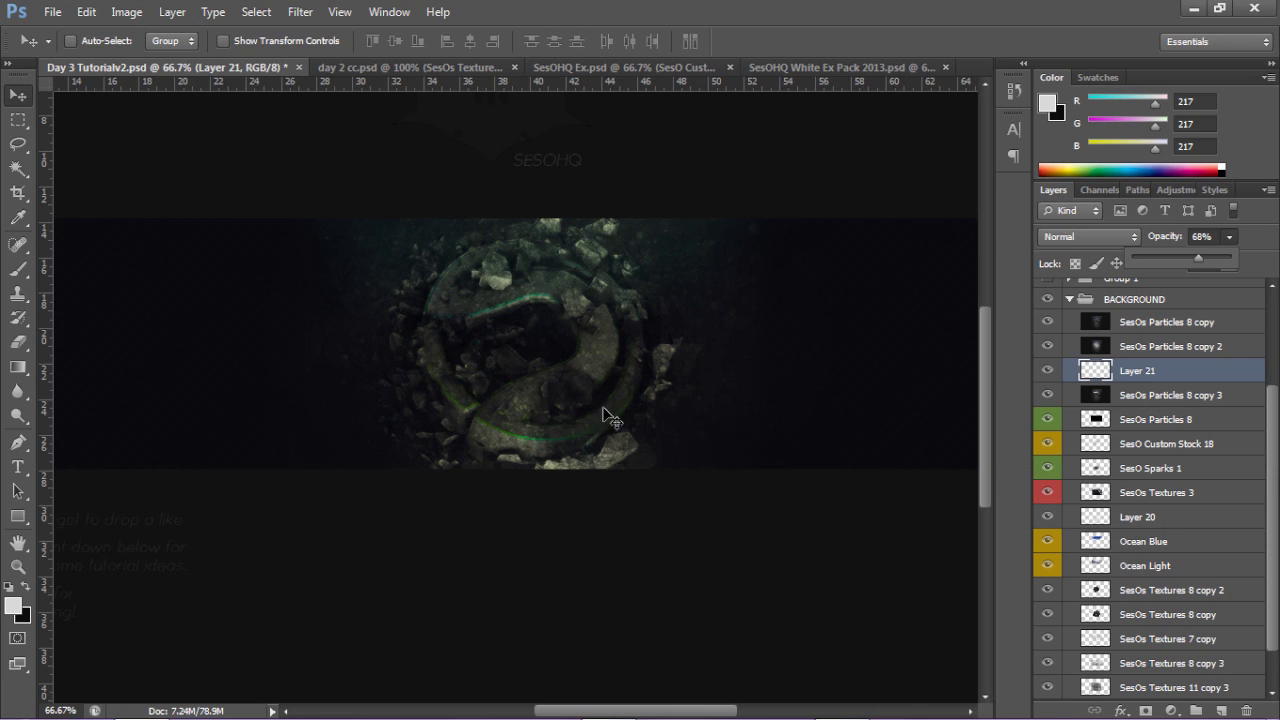
{"action": "left_click", "coordinate": [1174, 259]}
{"action": "mouse_move", "coordinate": [985, 342]}
{"action": "left_mouse_down"}
{"action": "mouse_move", "coordinate": [993, 318]}
{"action": "mouse_move", "coordinate": [1000, 344]}
{"action": "left_mouse_up"}
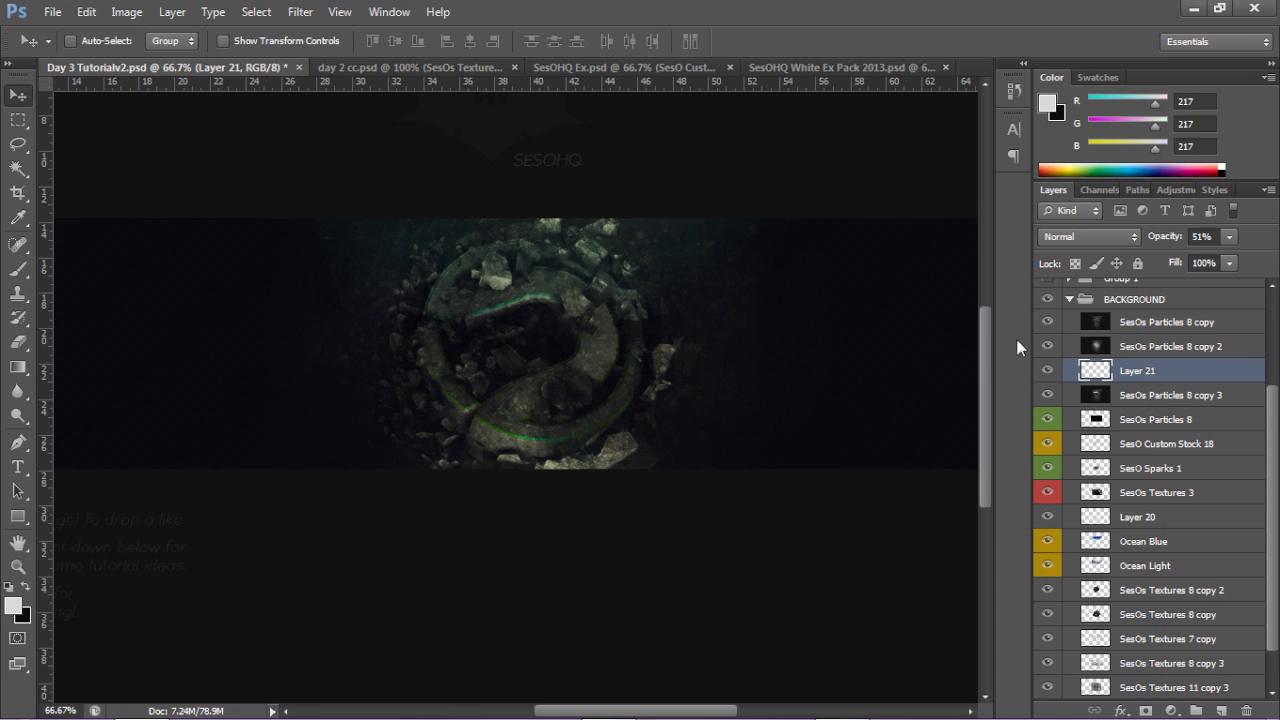
Toggle the visibility of SesOs Textures 8 copy 2 to check its effect and add an empty layer directly above it
{"action": "scroll", "coordinate": [1048, 444], "scroll_direction": "down", "scroll_amount": 2}
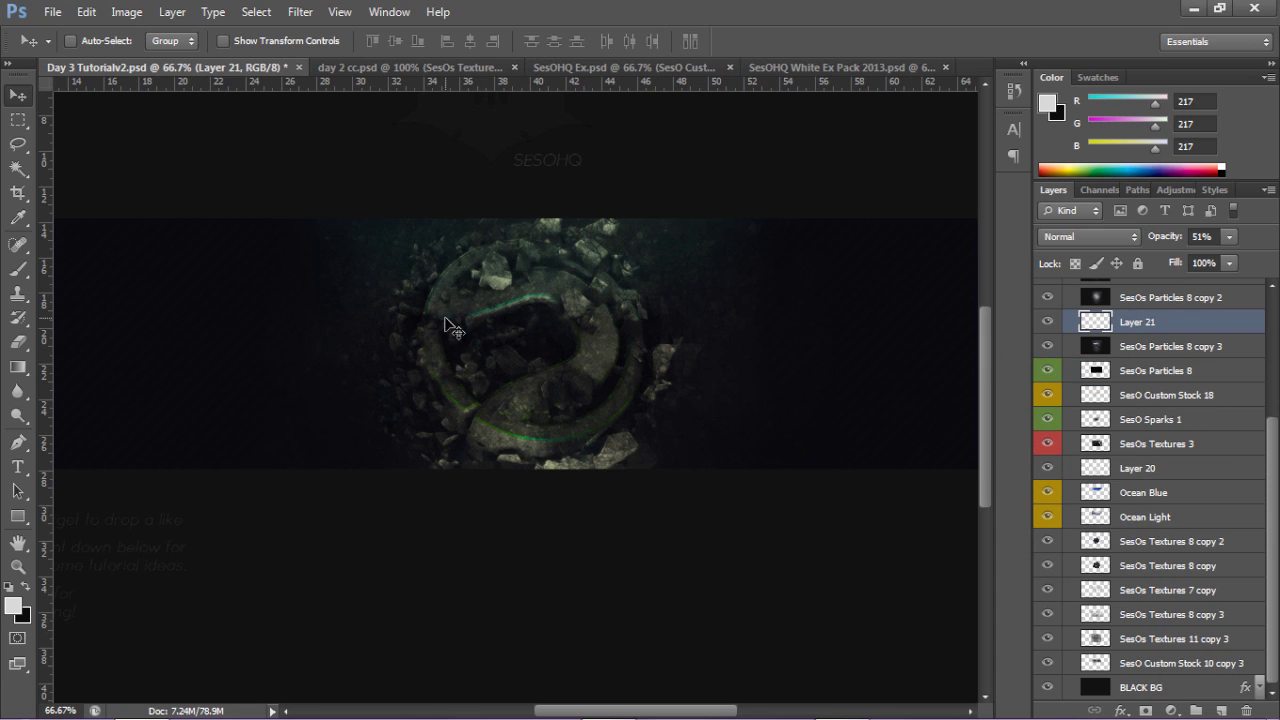
{"action": "left_click", "coordinate": [1128, 542]}
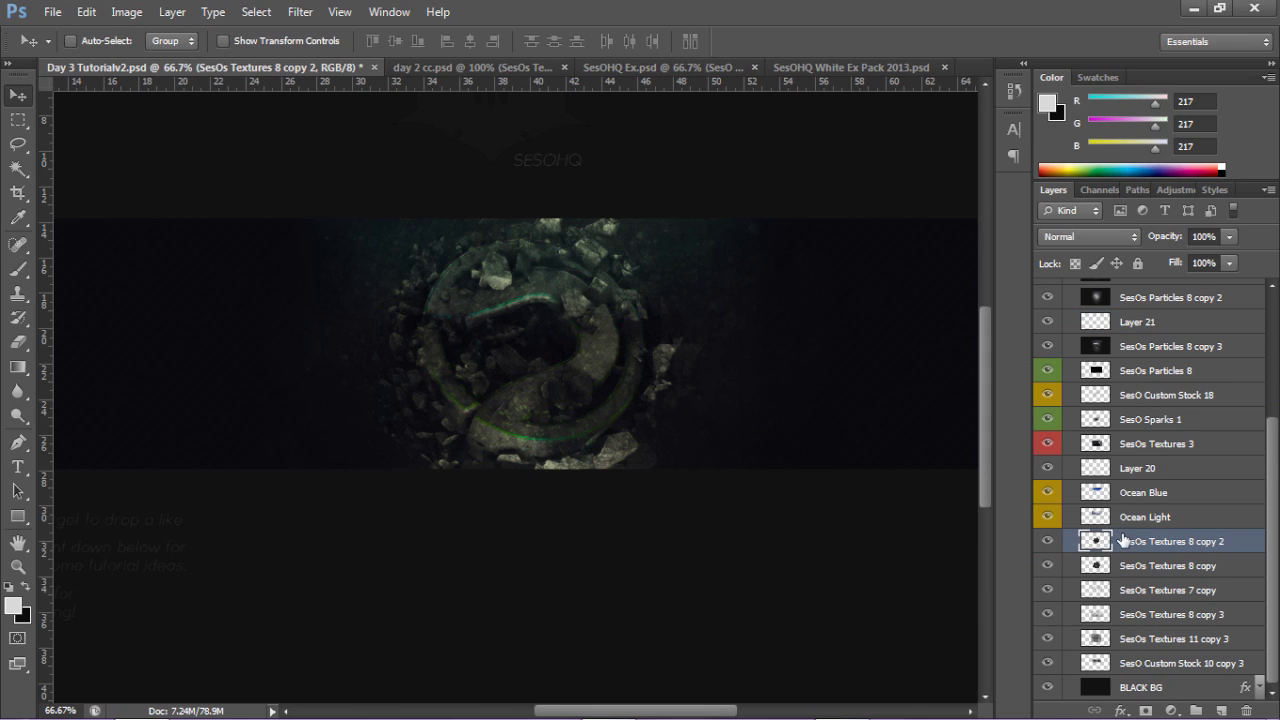
{"action": "left_click", "coordinate": [1046, 542]}
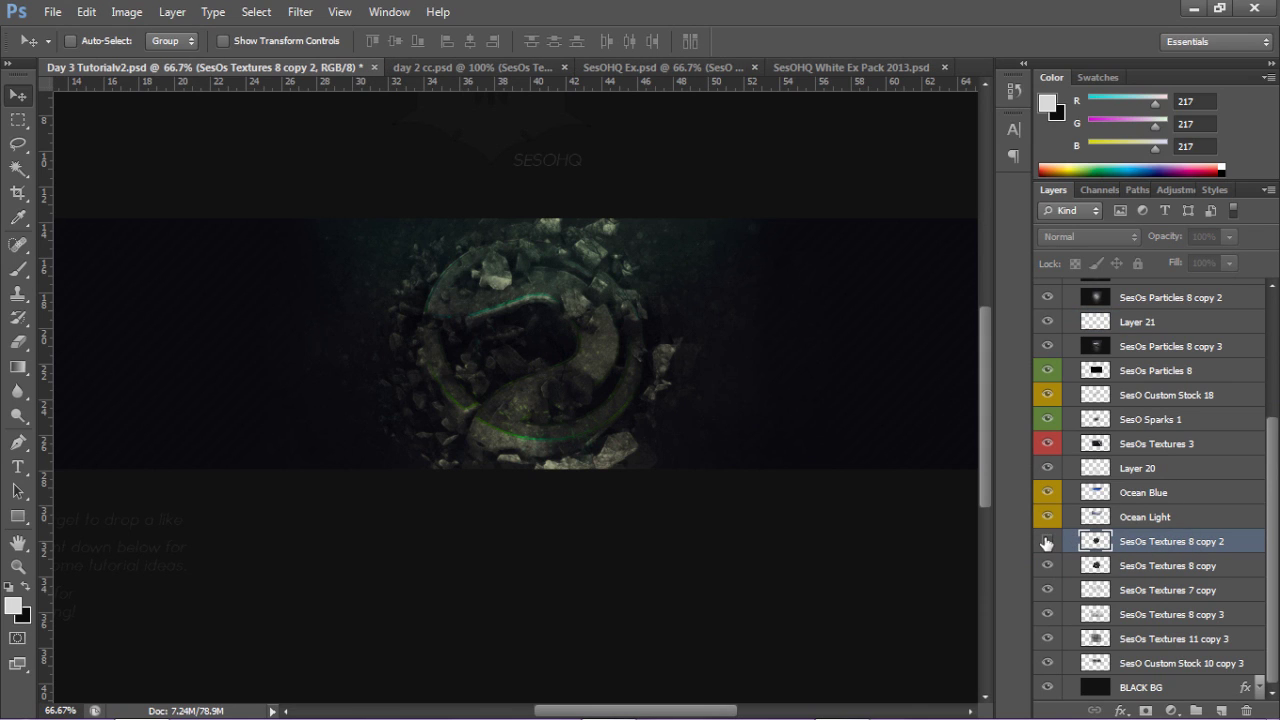
{"action": "left_click", "coordinate": [1046, 542]}
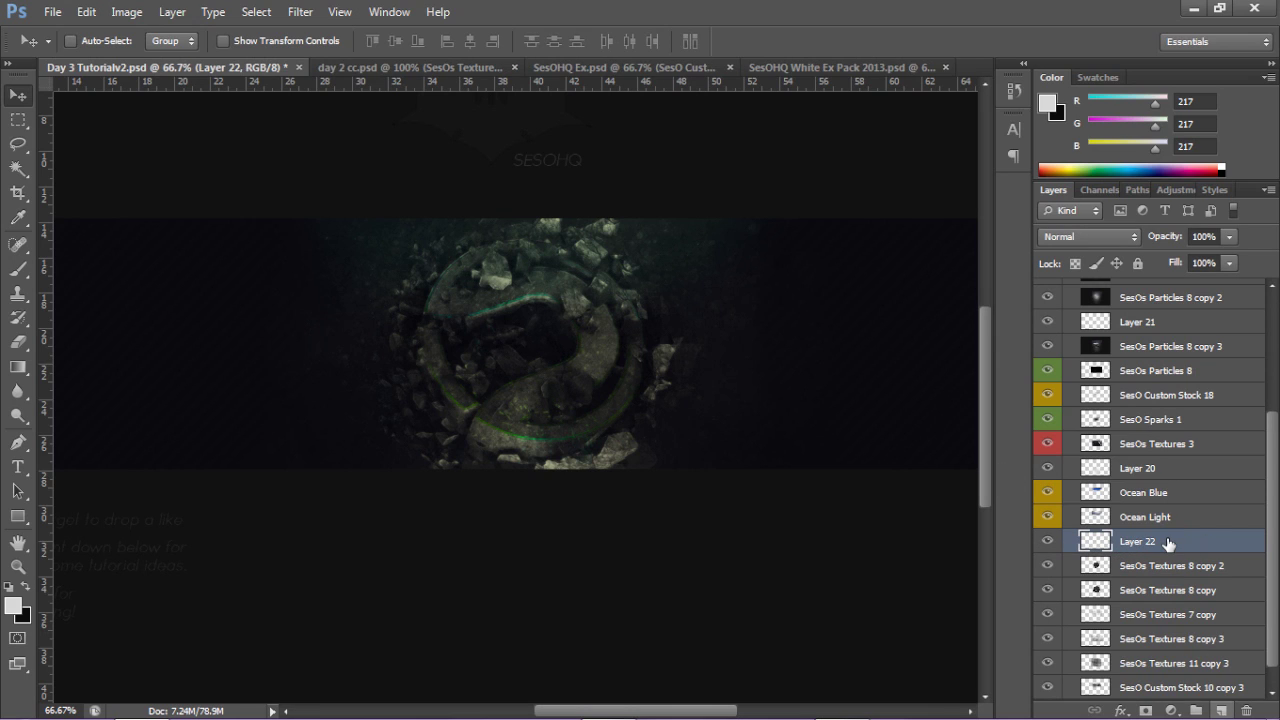
Clip Layer 22 to SesOs Textures 8 copy 2 and paint light grey over the emblem's left side with a 72 px brush
{"action": "right_click", "coordinate": [1162, 538]}
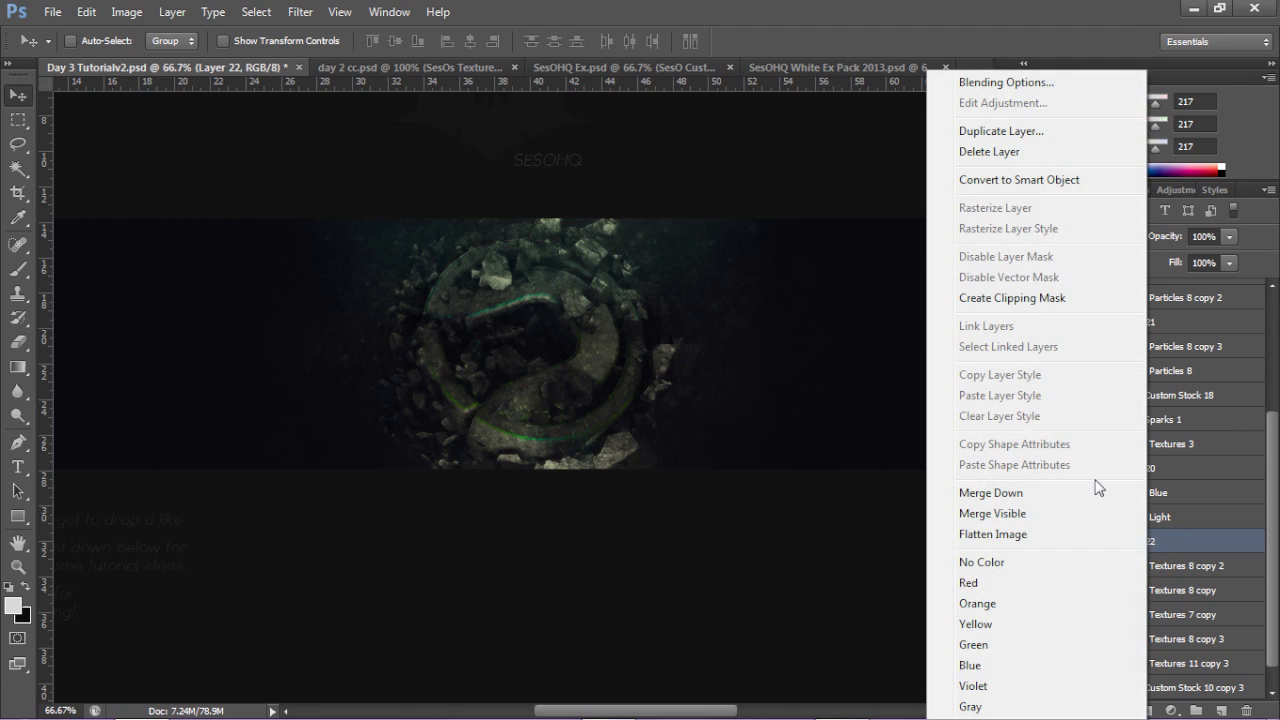
{"action": "left_click", "coordinate": [987, 298]}
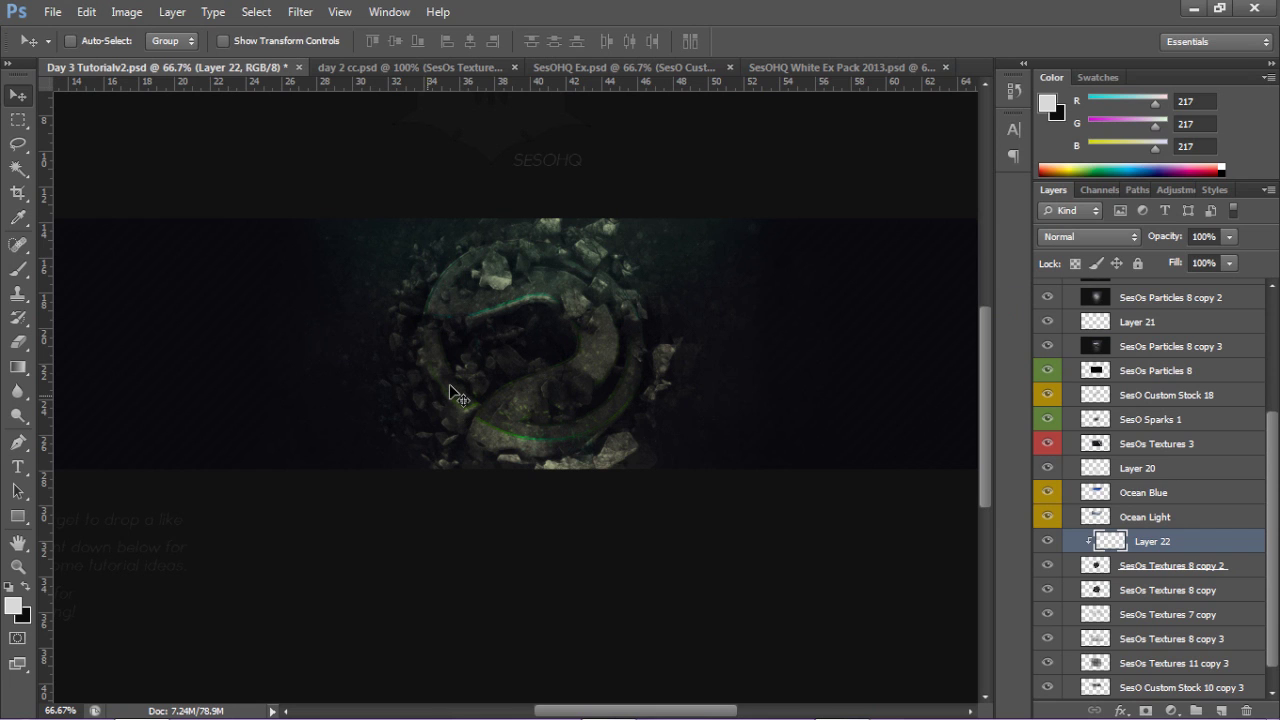
{"action": "key", "text": "b"}
{"action": "mouse_move", "coordinate": [460, 328]}
{"action": "left_mouse_down"}
{"action": "mouse_move", "coordinate": [345, 272]}
{"action": "mouse_move", "coordinate": [296, 266]}
{"action": "left_mouse_up"}
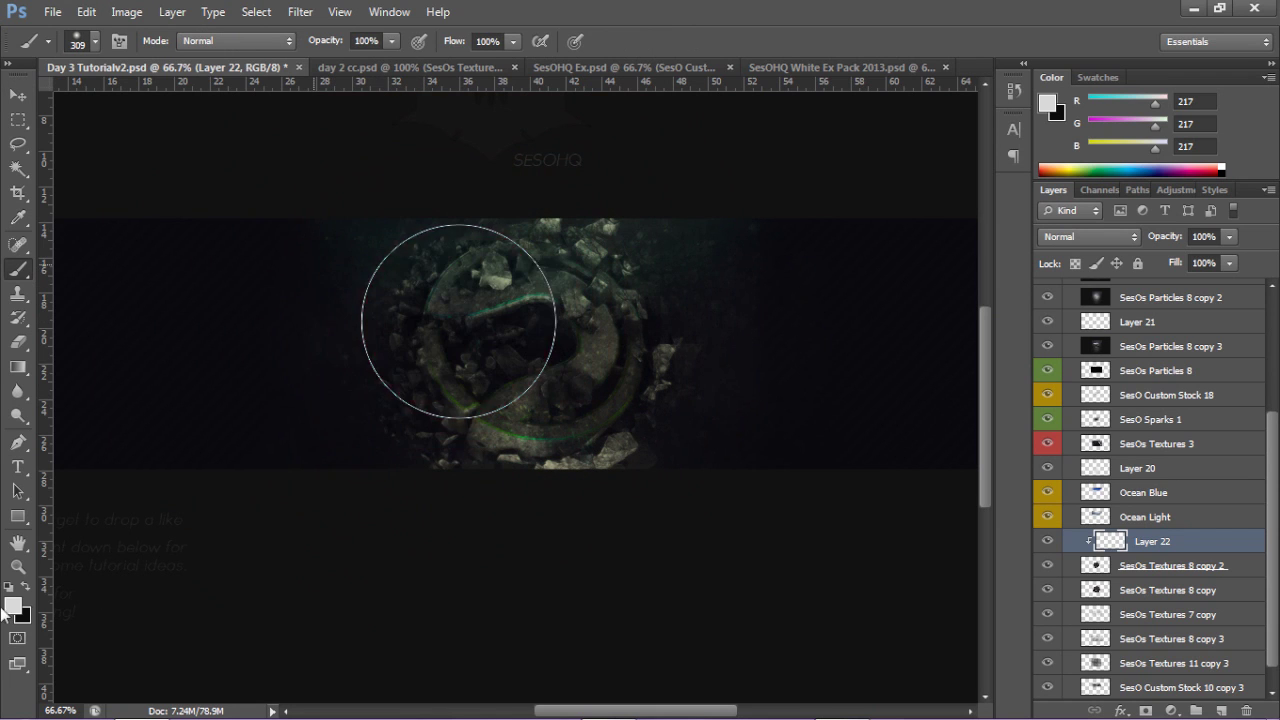
{"action": "mouse_move", "coordinate": [437, 364]}
{"action": "left_mouse_down"}
{"action": "mouse_move", "coordinate": [364, 358]}
{"action": "mouse_move", "coordinate": [438, 430]}
{"action": "left_mouse_up"}
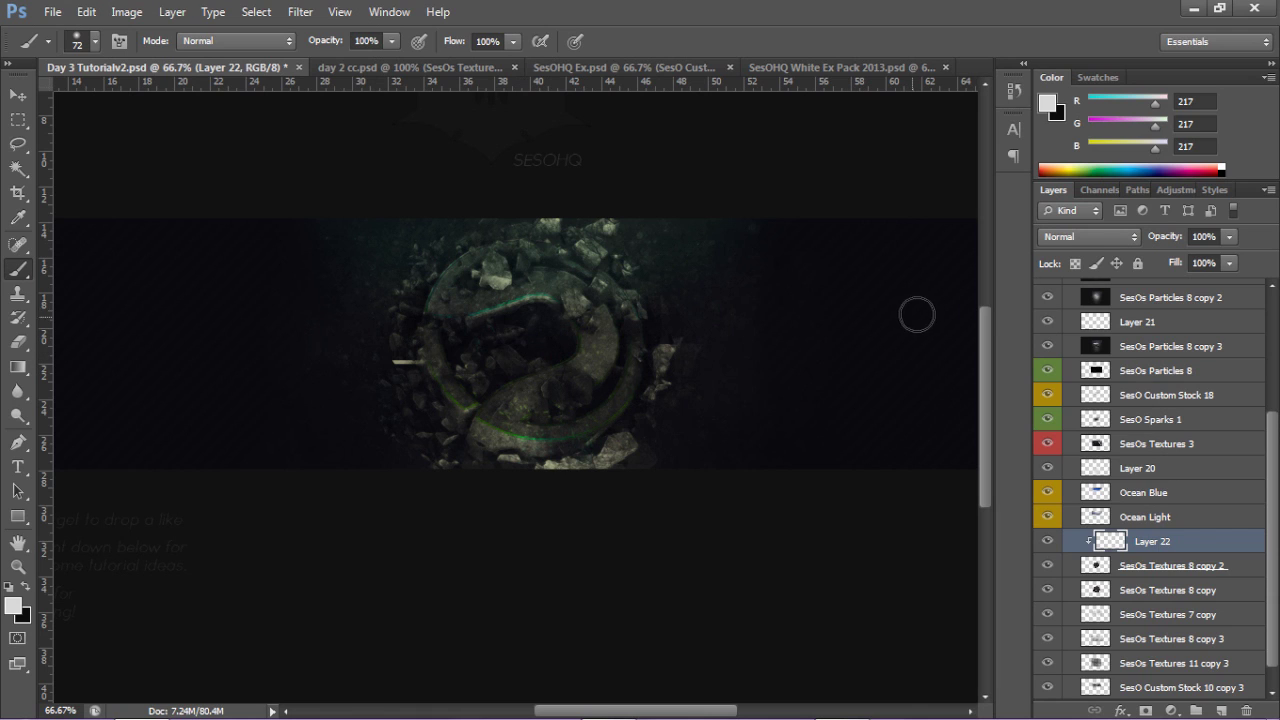
Set Layer 22's blend mode to Soft Light and toggle its visibility to compare the effect
{"action": "left_click", "coordinate": [1075, 236]}
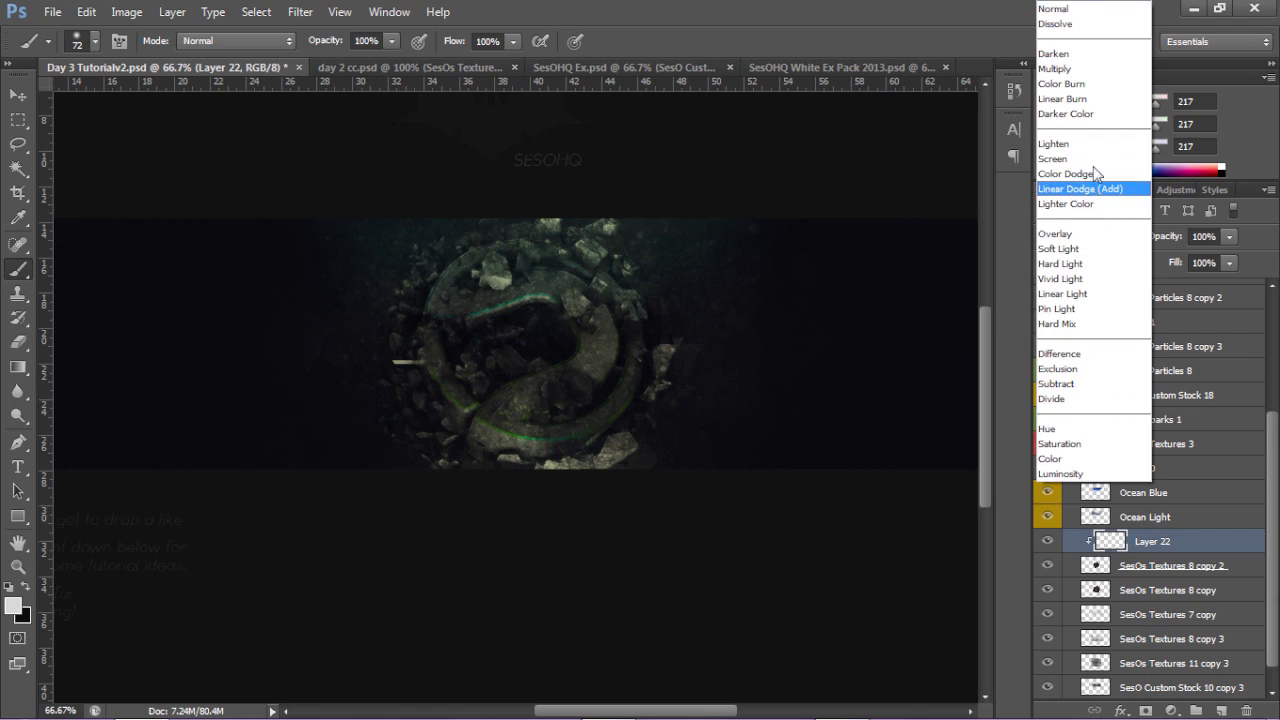
{"action": "left_click", "coordinate": [1073, 250]}
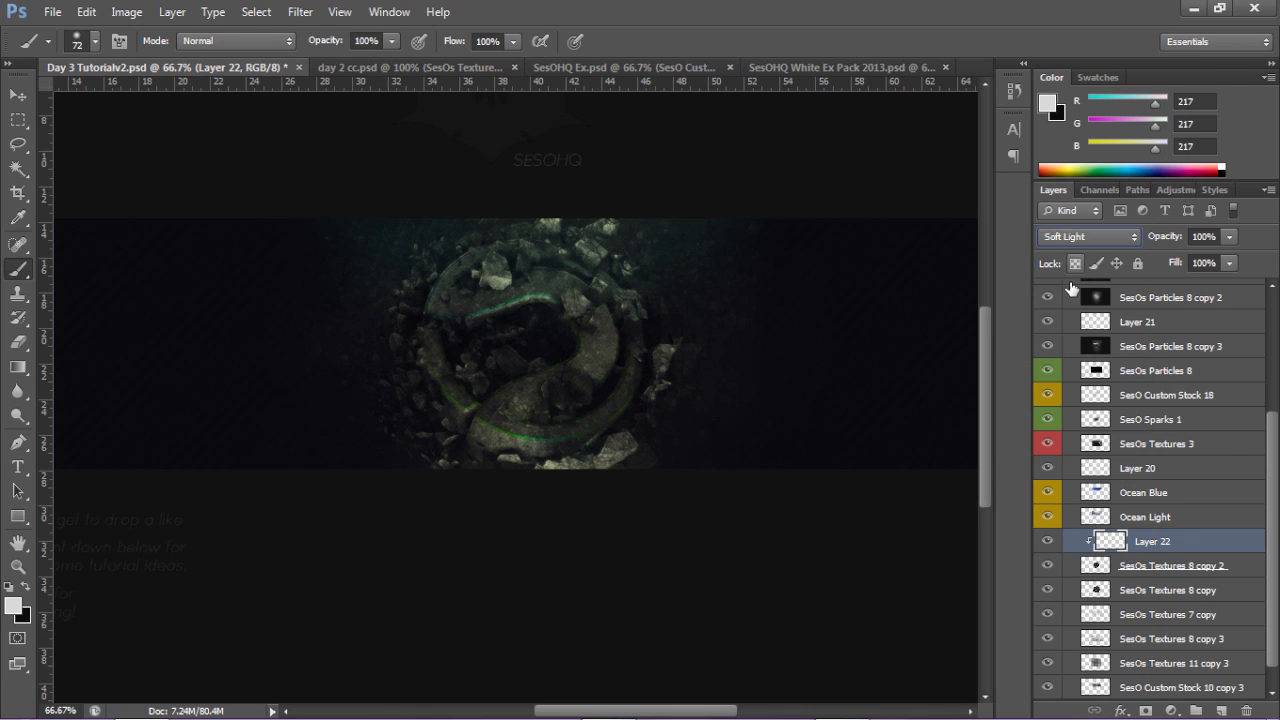
{"action": "left_click", "coordinate": [1047, 541]}
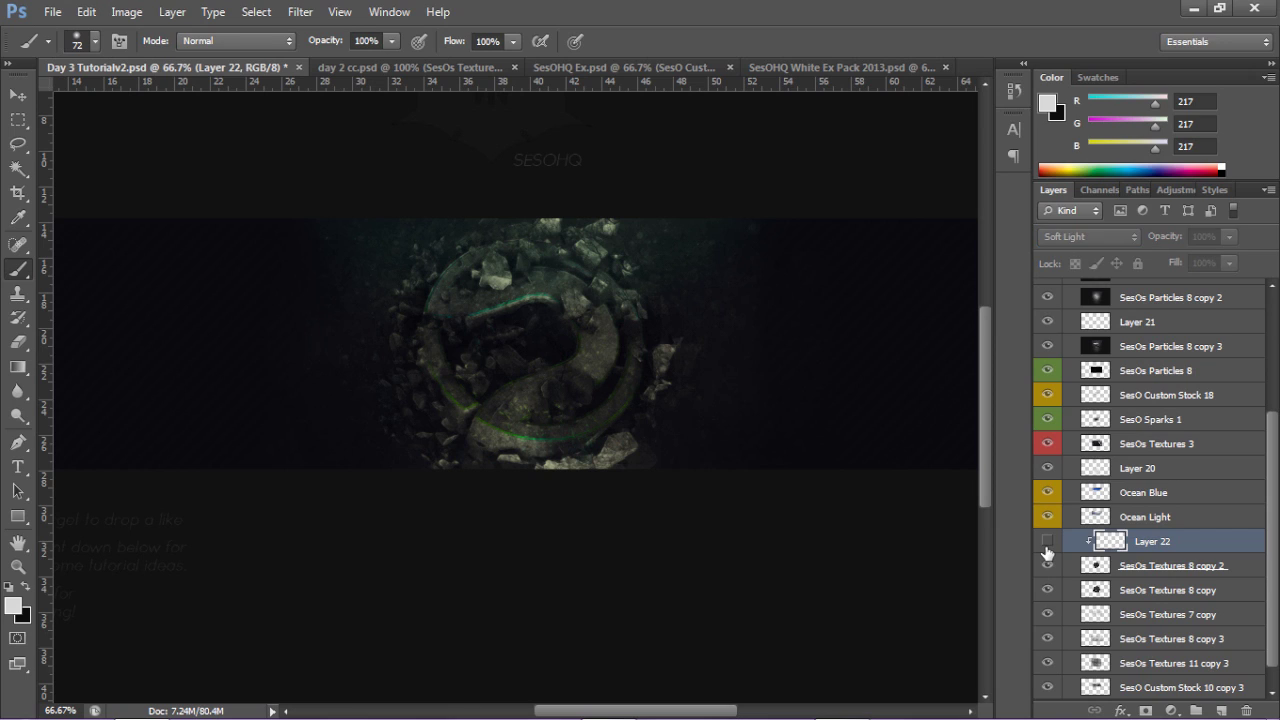
{"action": "left_click", "coordinate": [1047, 541]}
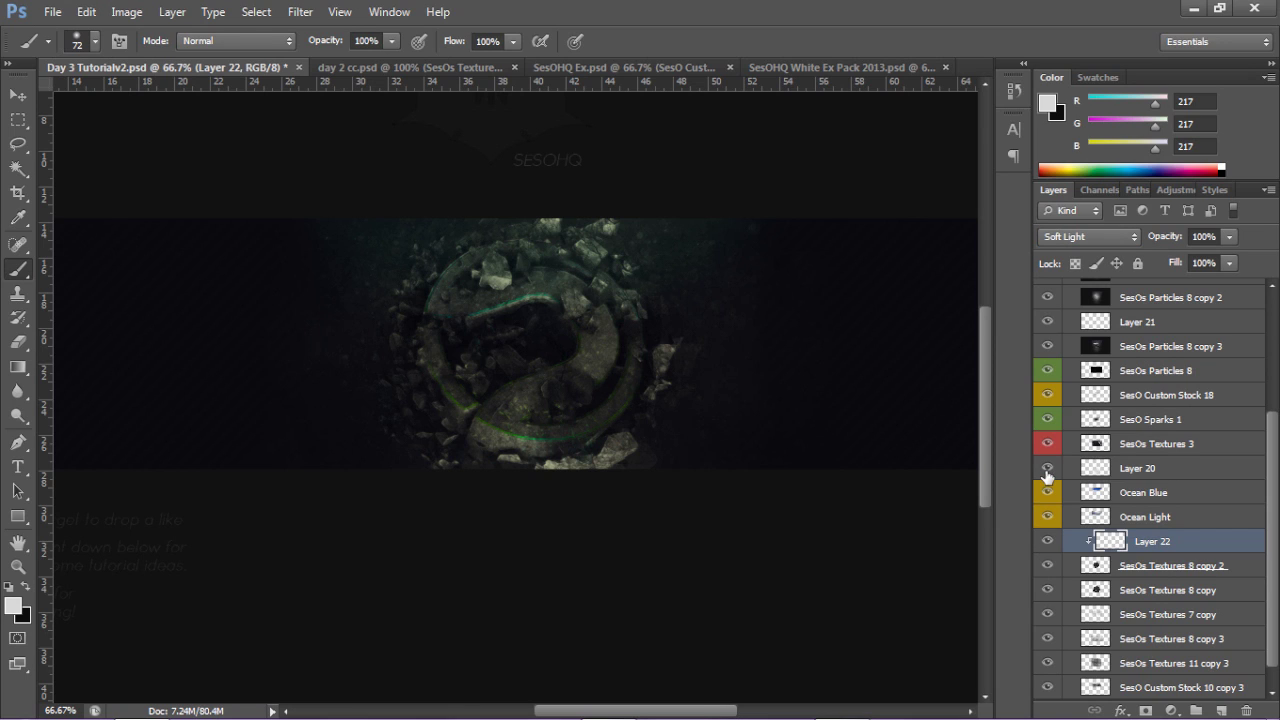
Hide the three SesOs Particles 8 copies and Layer 21, and toggle Layer 22 to check its highlights on the sharp emblem
{"action": "left_click_drag", "start_coordinate": [1047, 346], "coordinate": [1047, 297]}
{"action": "scroll", "coordinate": [1276, 428], "scroll_direction": "up", "scroll_amount": 2}
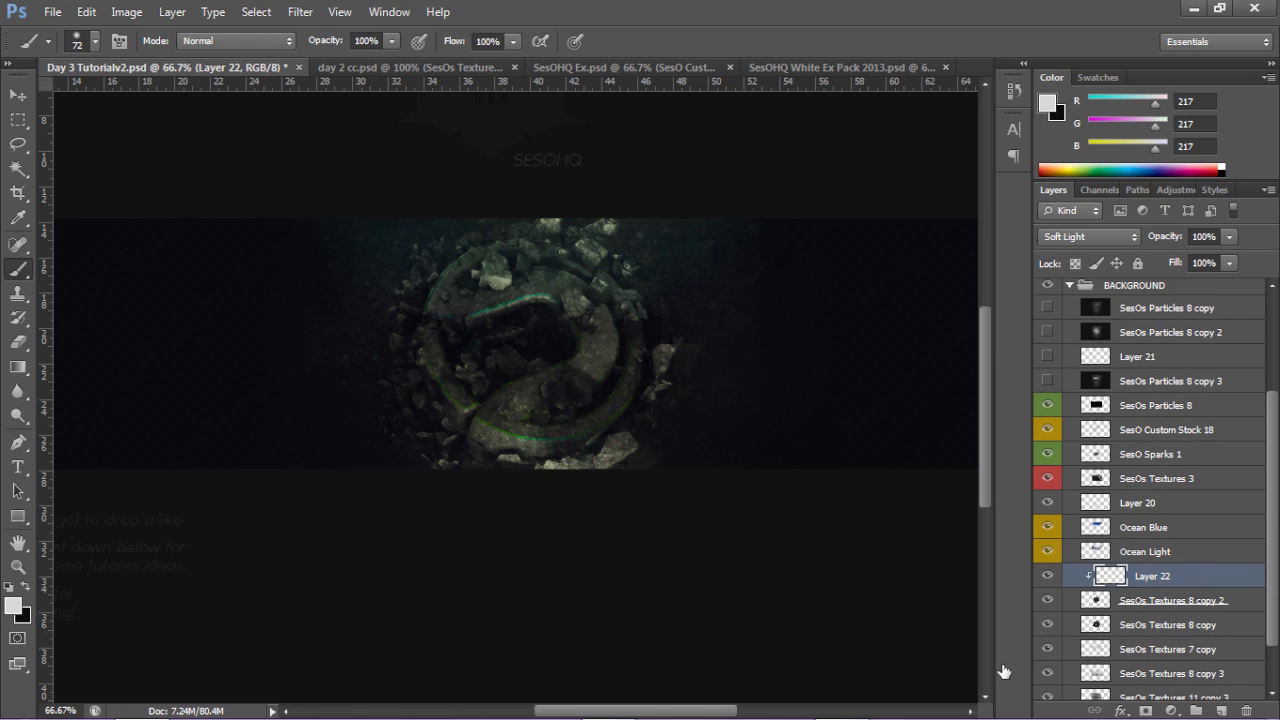
{"action": "left_click", "coordinate": [1048, 577]}
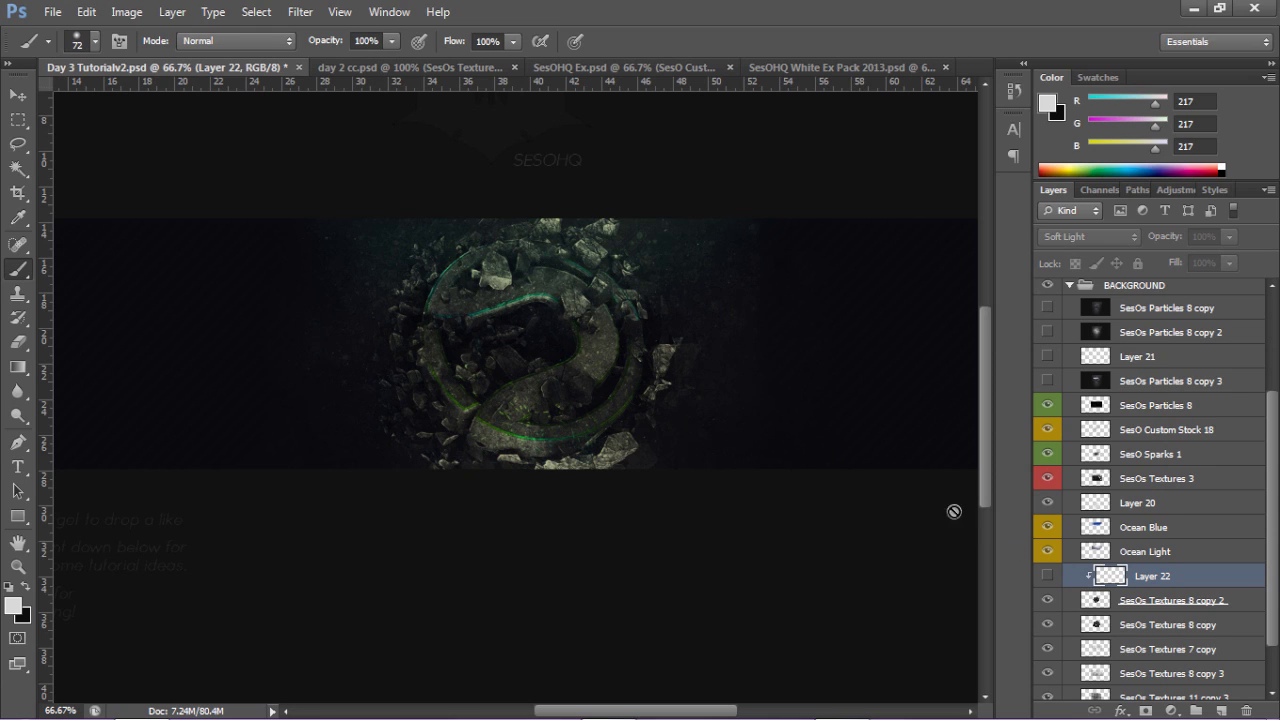
{"action": "left_click", "coordinate": [1047, 574]}
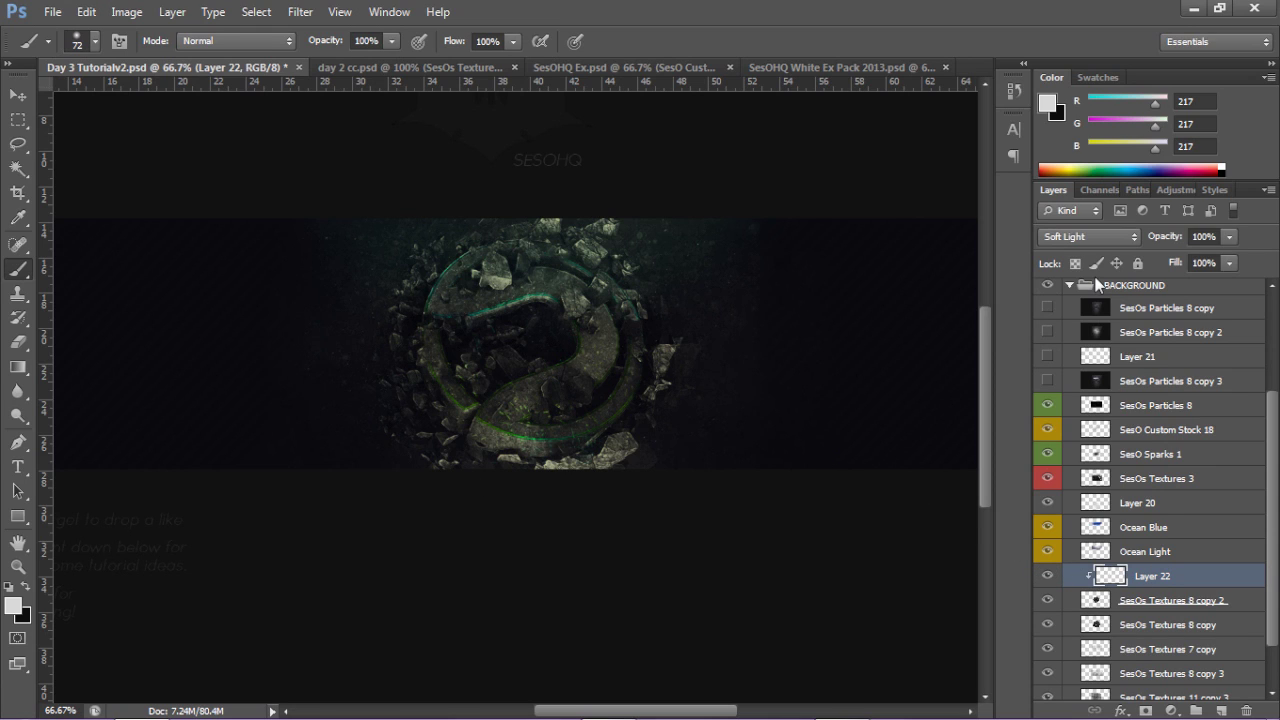
Lower Layer 22's opacity to 36% and show the three SesOs Particles 8 copies and Layer 21 again
{"action": "left_click", "coordinate": [1229, 236]}
{"action": "left_click_drag", "start_coordinate": [1232, 258], "coordinate": [1168, 258]}
{"action": "key", "text": "Down"}
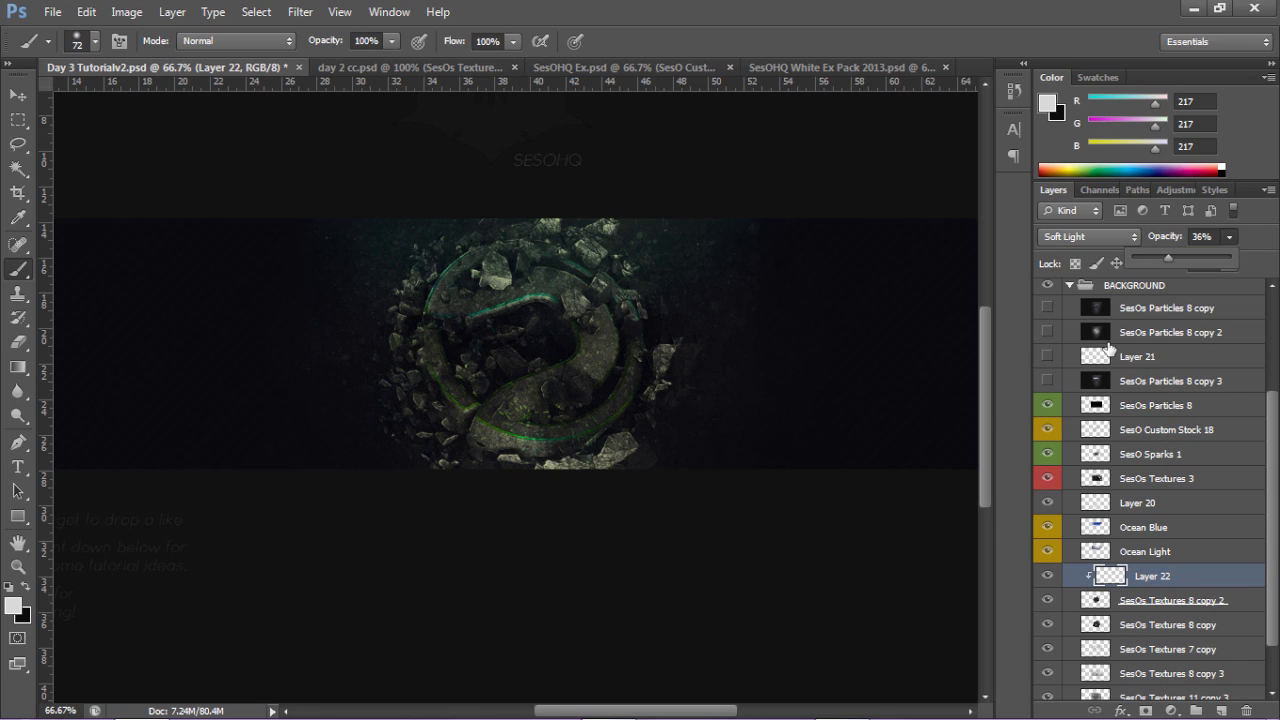
{"action": "left_click", "coordinate": [1171, 581]}
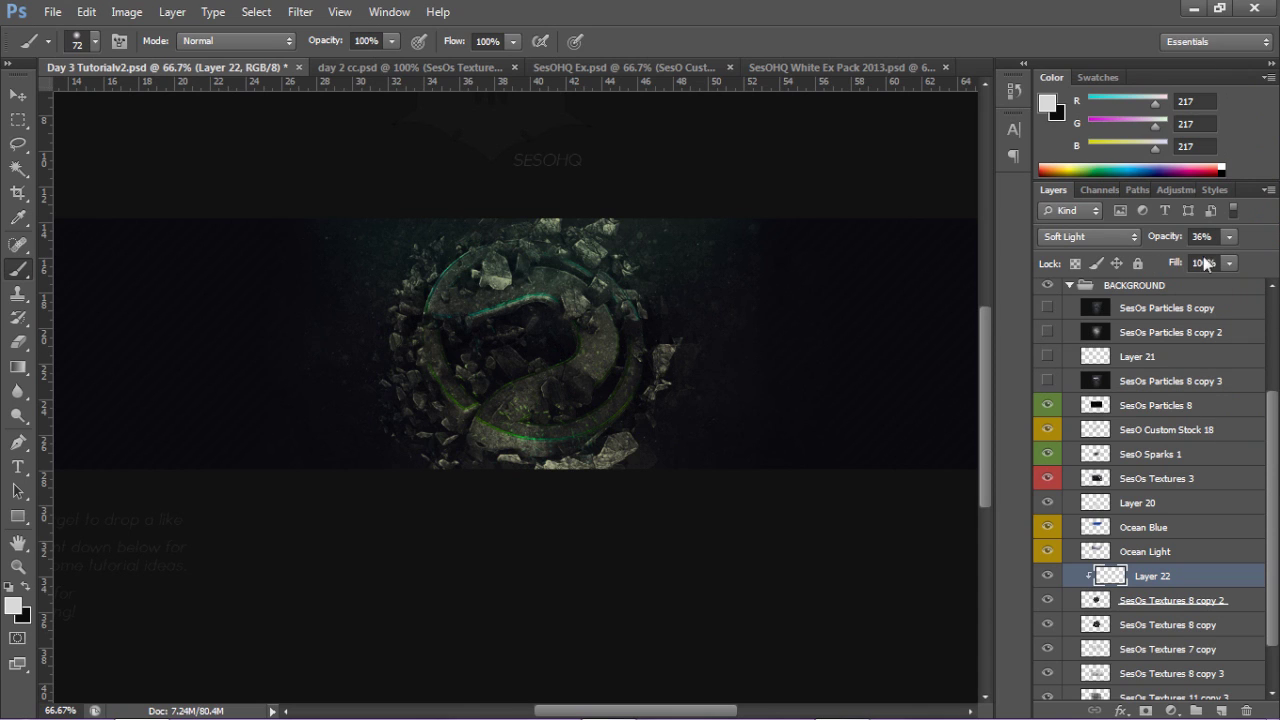
{"action": "scroll", "coordinate": [1047, 400], "scroll_direction": "up", "scroll_amount": 1}
{"action": "left_click_drag", "start_coordinate": [1047, 404], "coordinate": [1047, 341]}
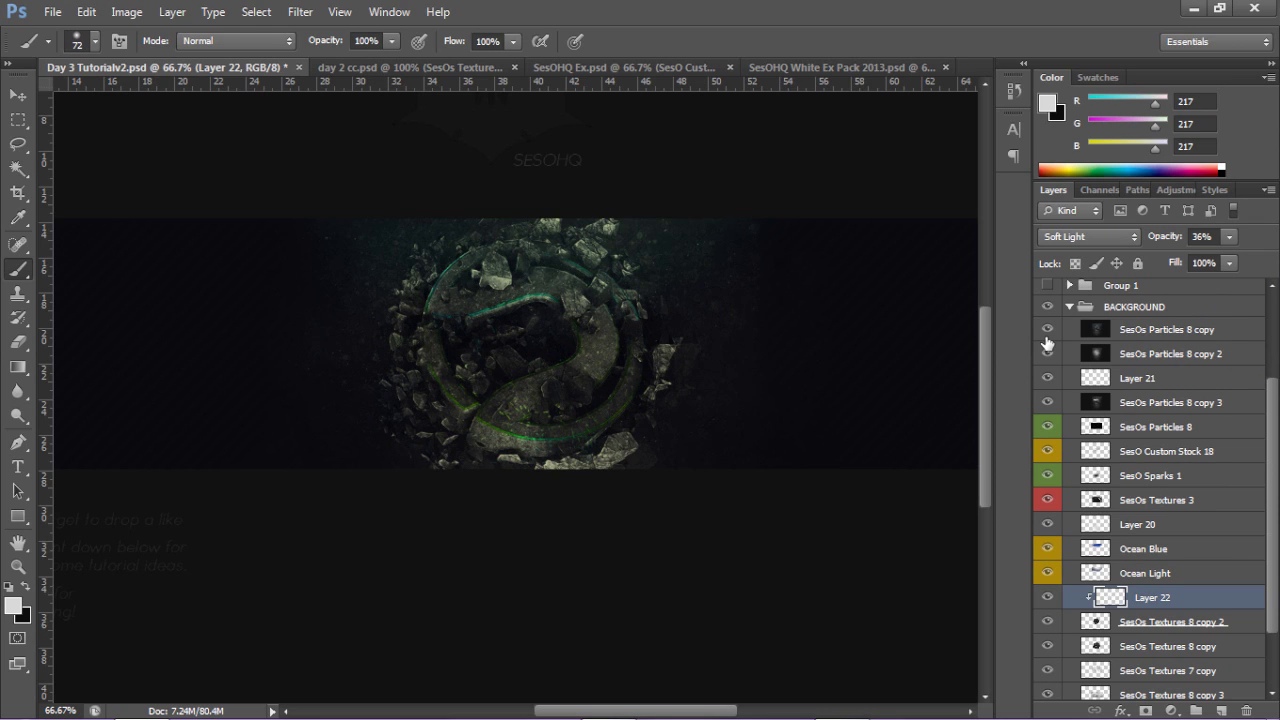